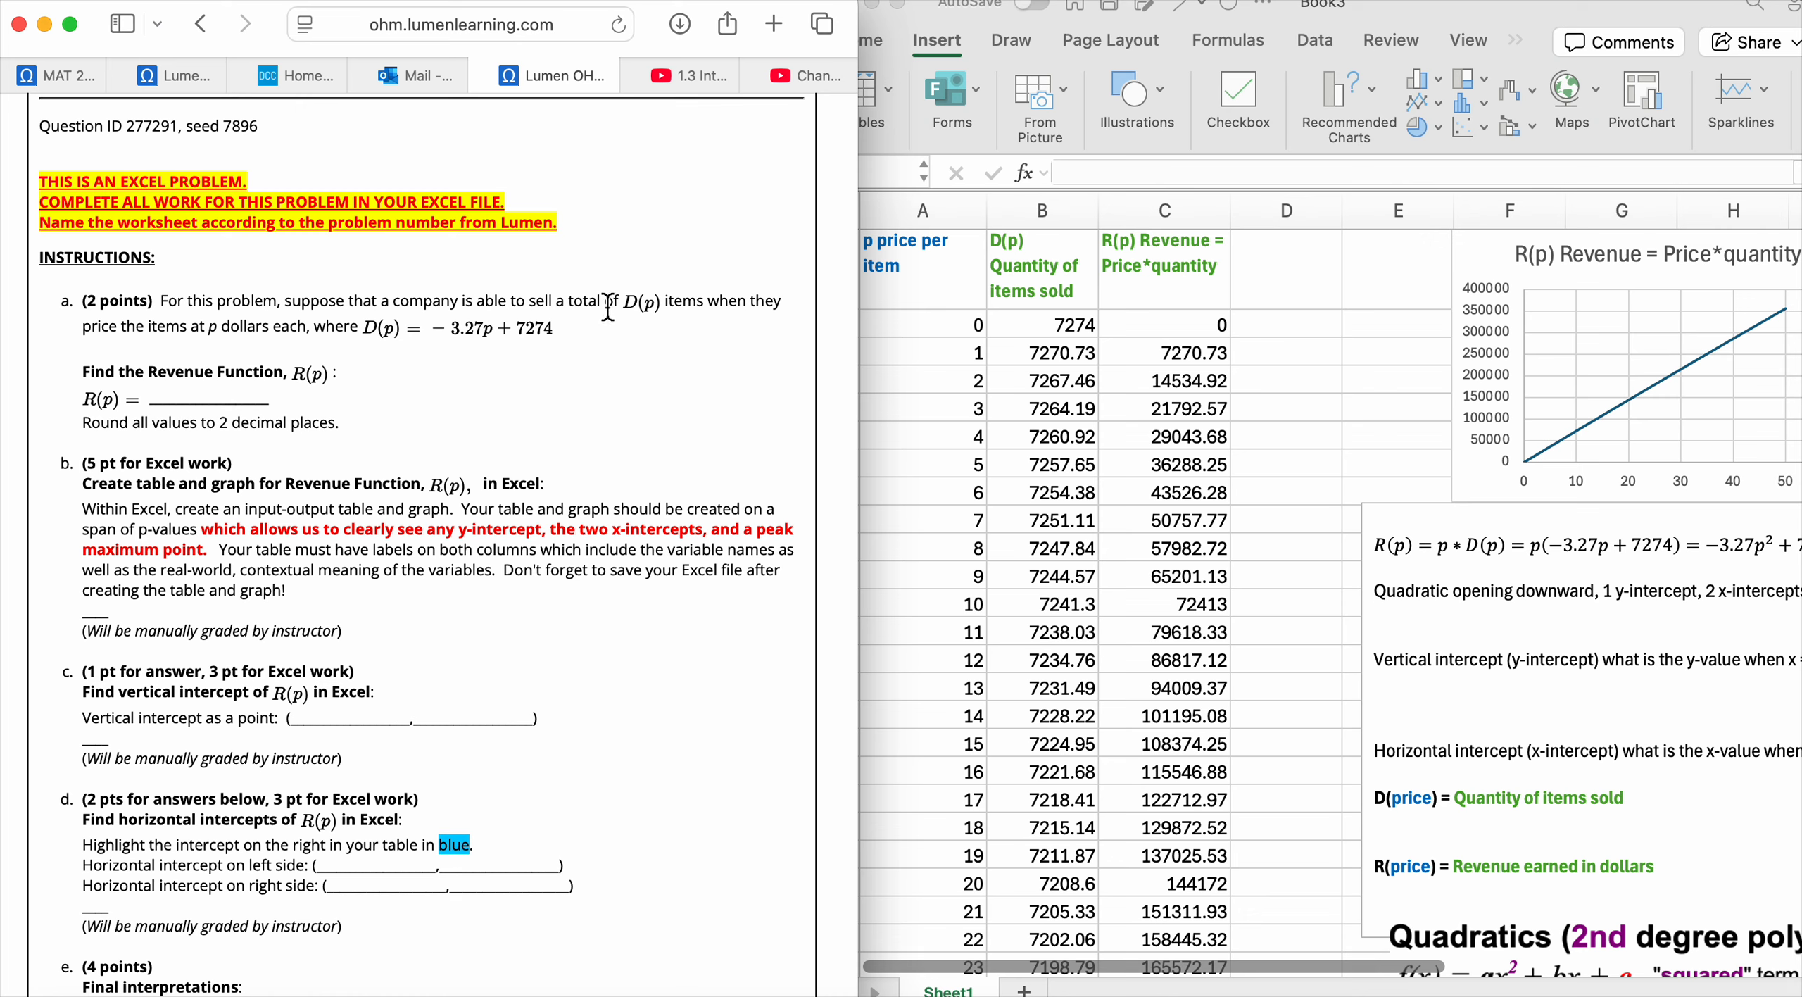
Step: Read part a of the problem, examining the demand function D(p), the price variable p and the requested revenue function R(p)
left_click_drag(605, 302, 709, 309)
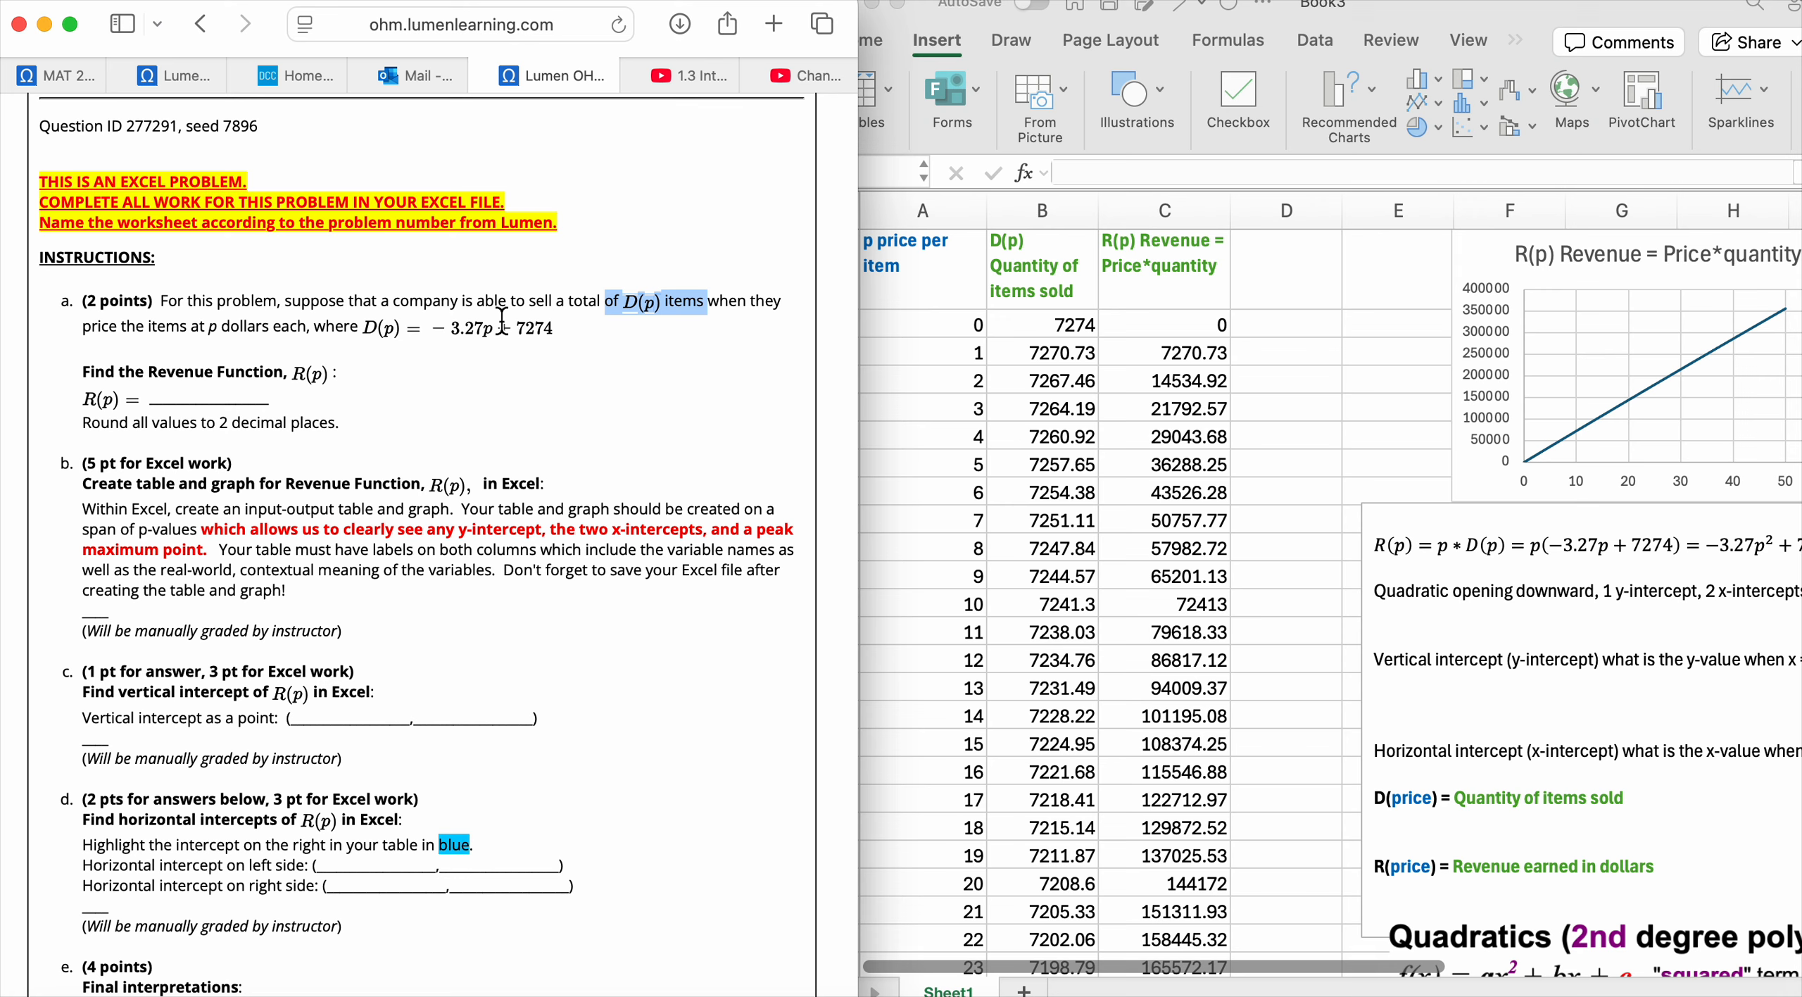
left_click(604, 354)
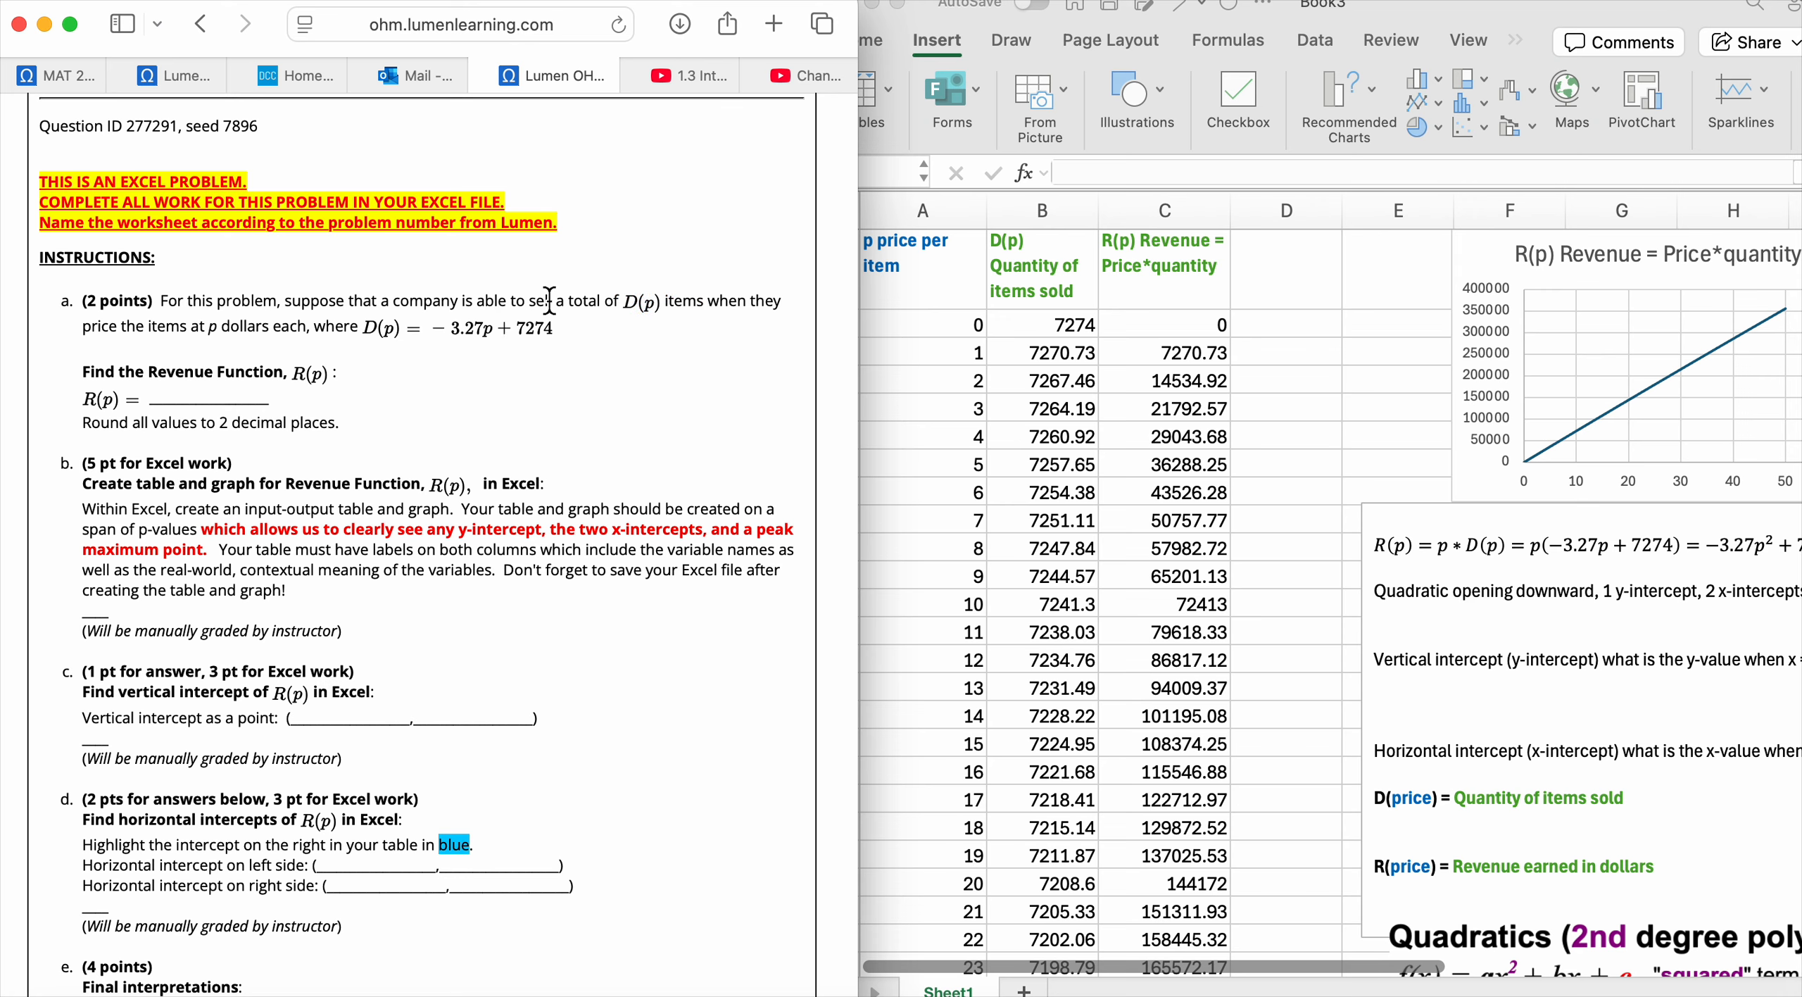
left_click_drag(477, 304, 704, 304)
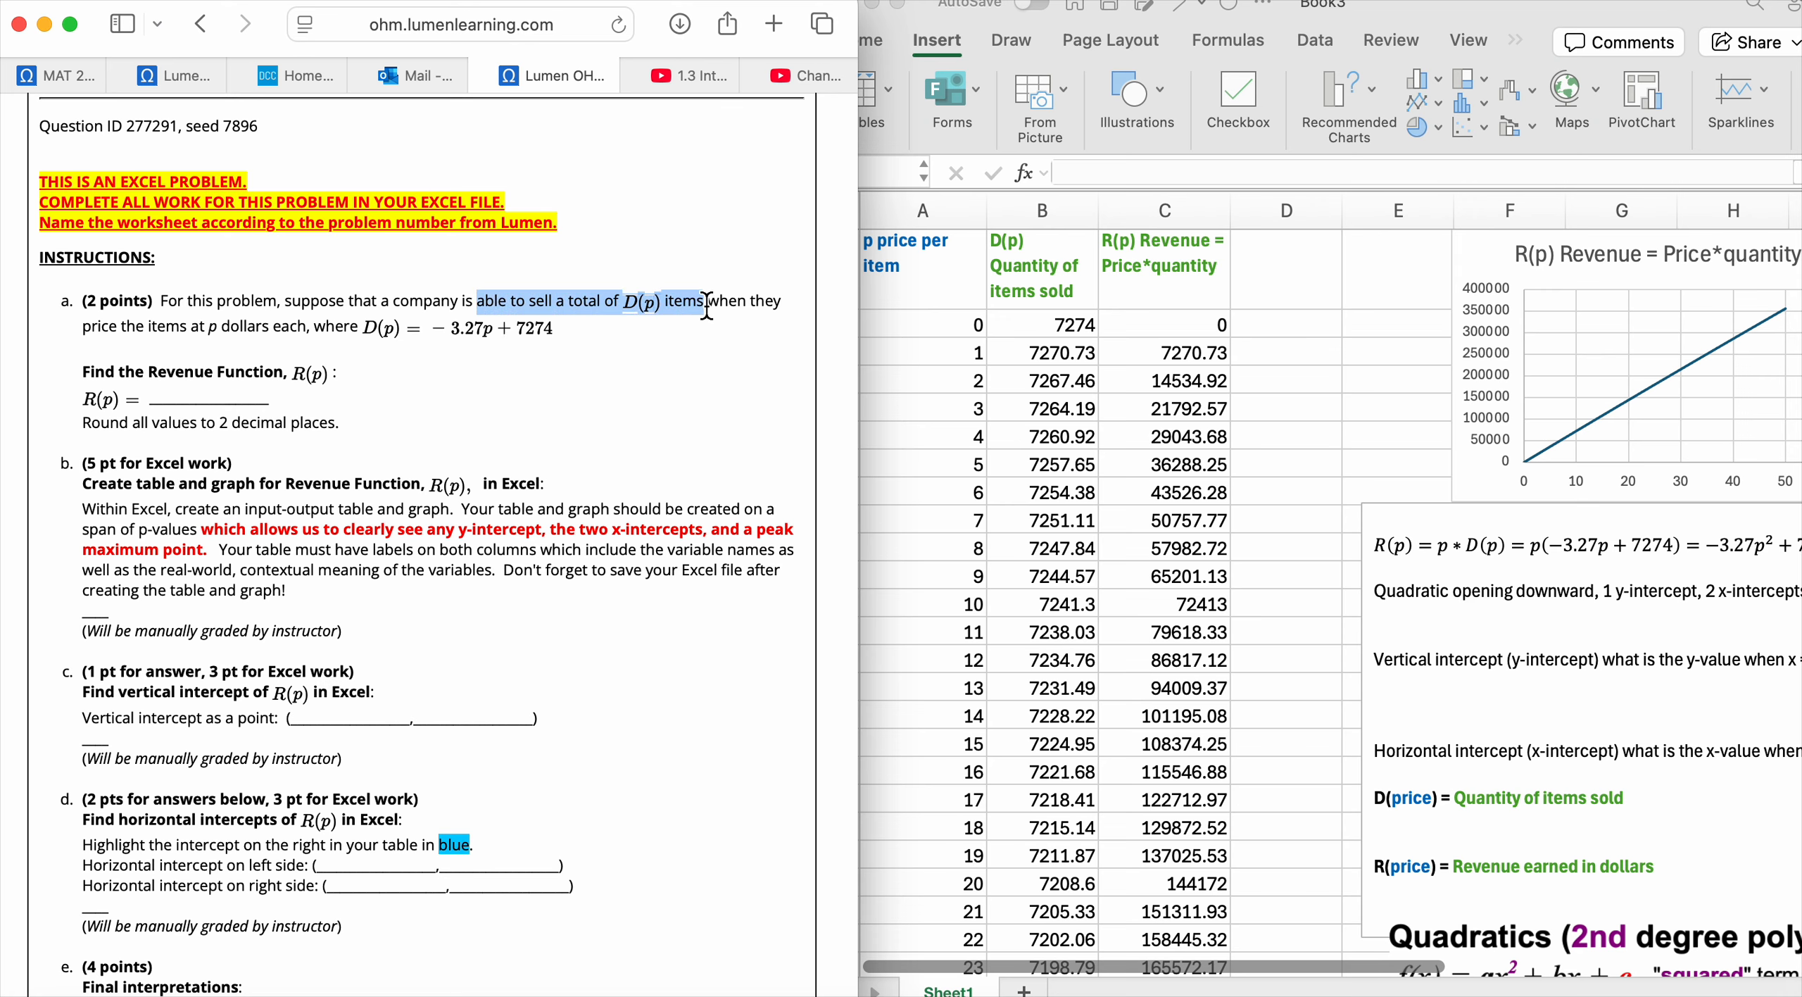
left_click(649, 308)
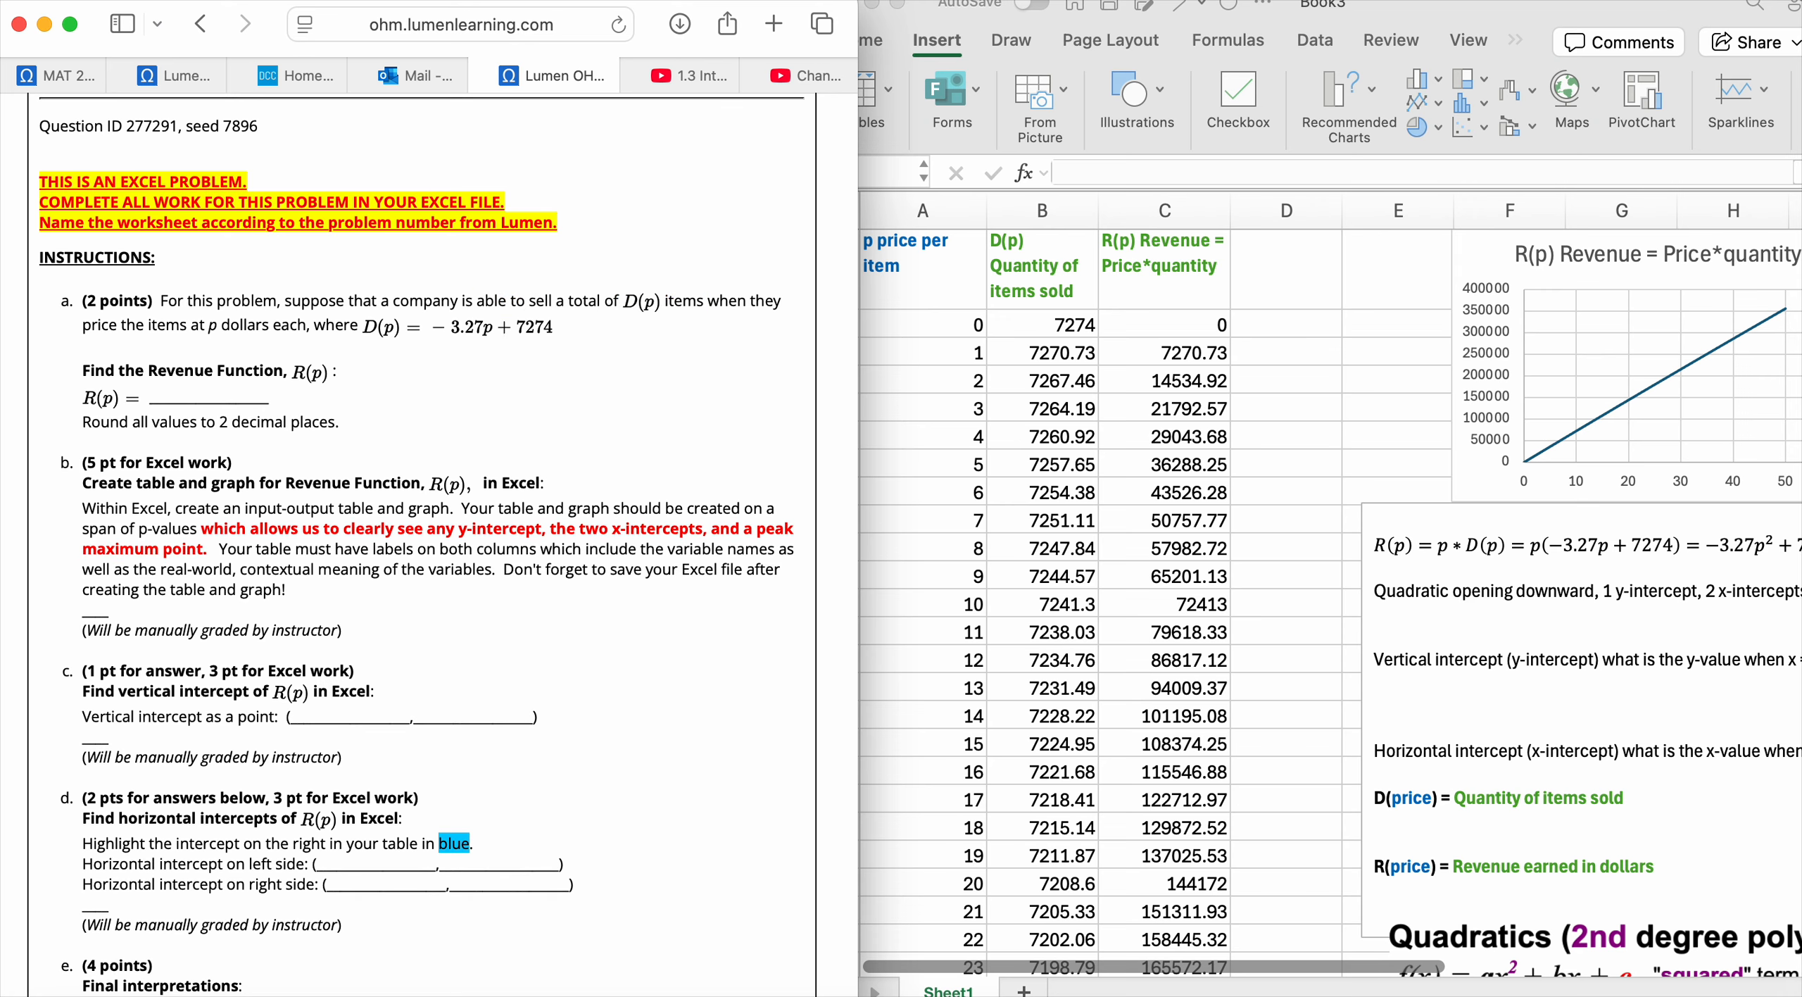
double_click(649, 307)
left_click(366, 327)
left_click_drag(365, 328, 597, 321)
left_click(586, 384)
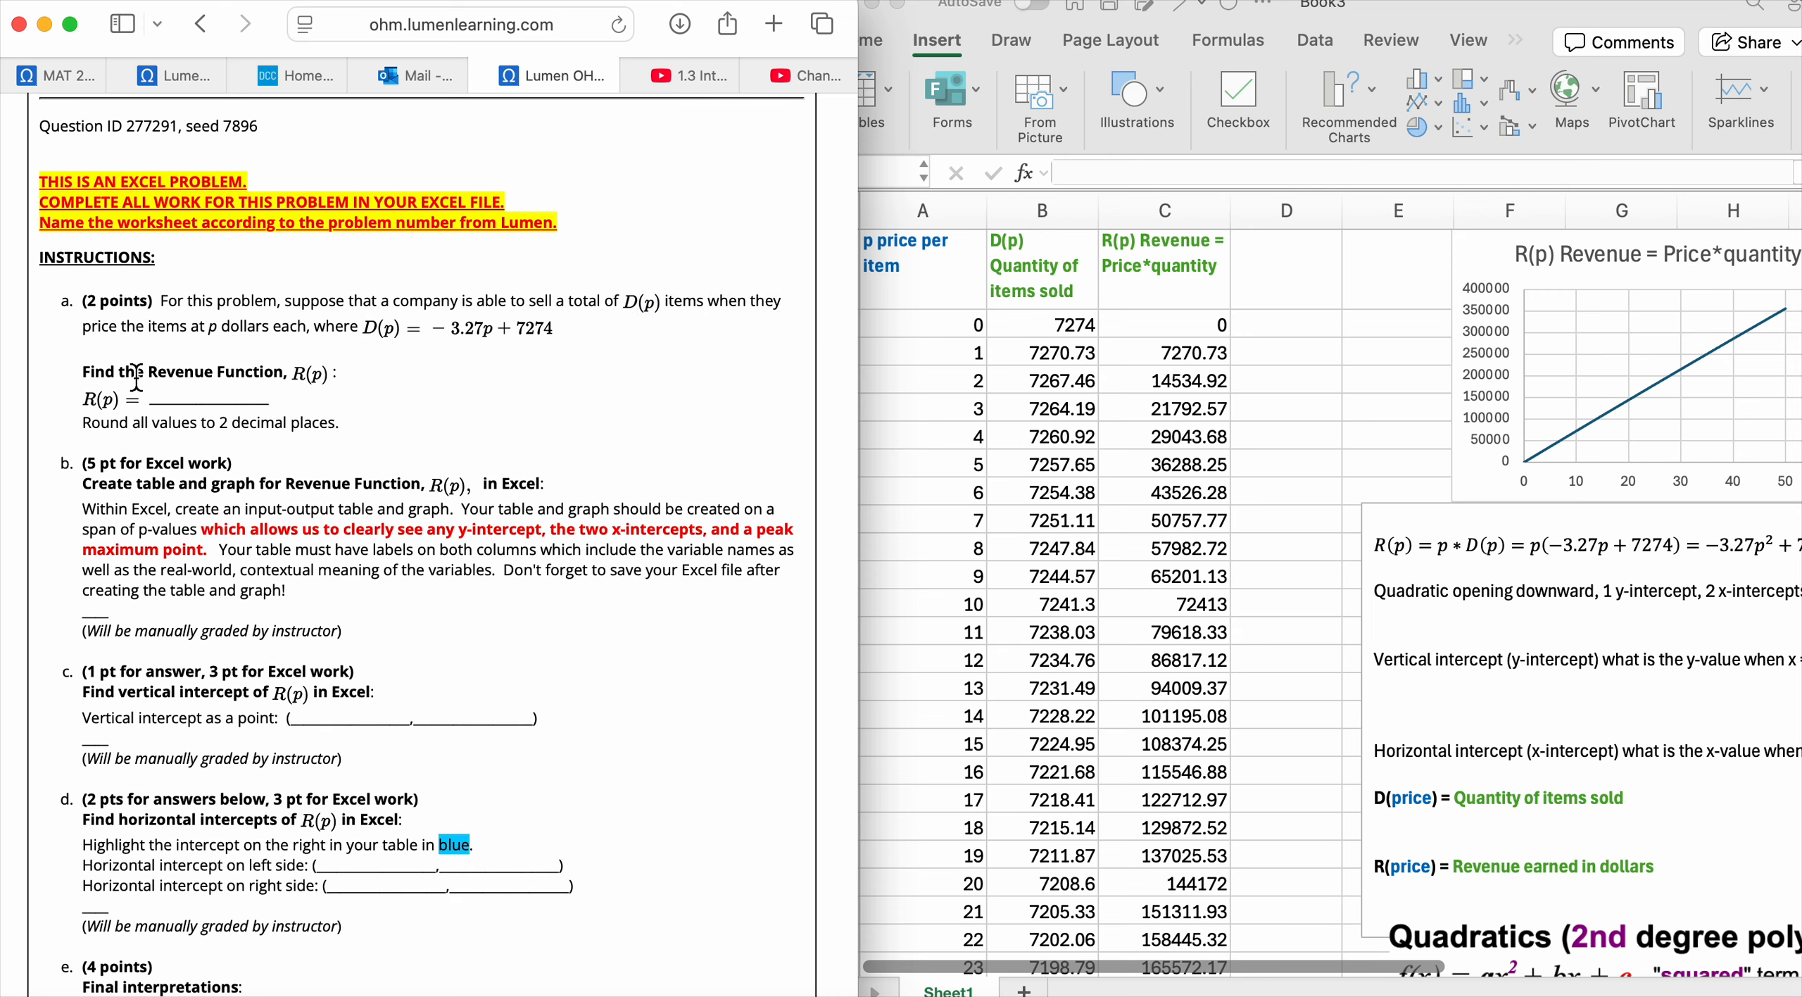
double_click(317, 380)
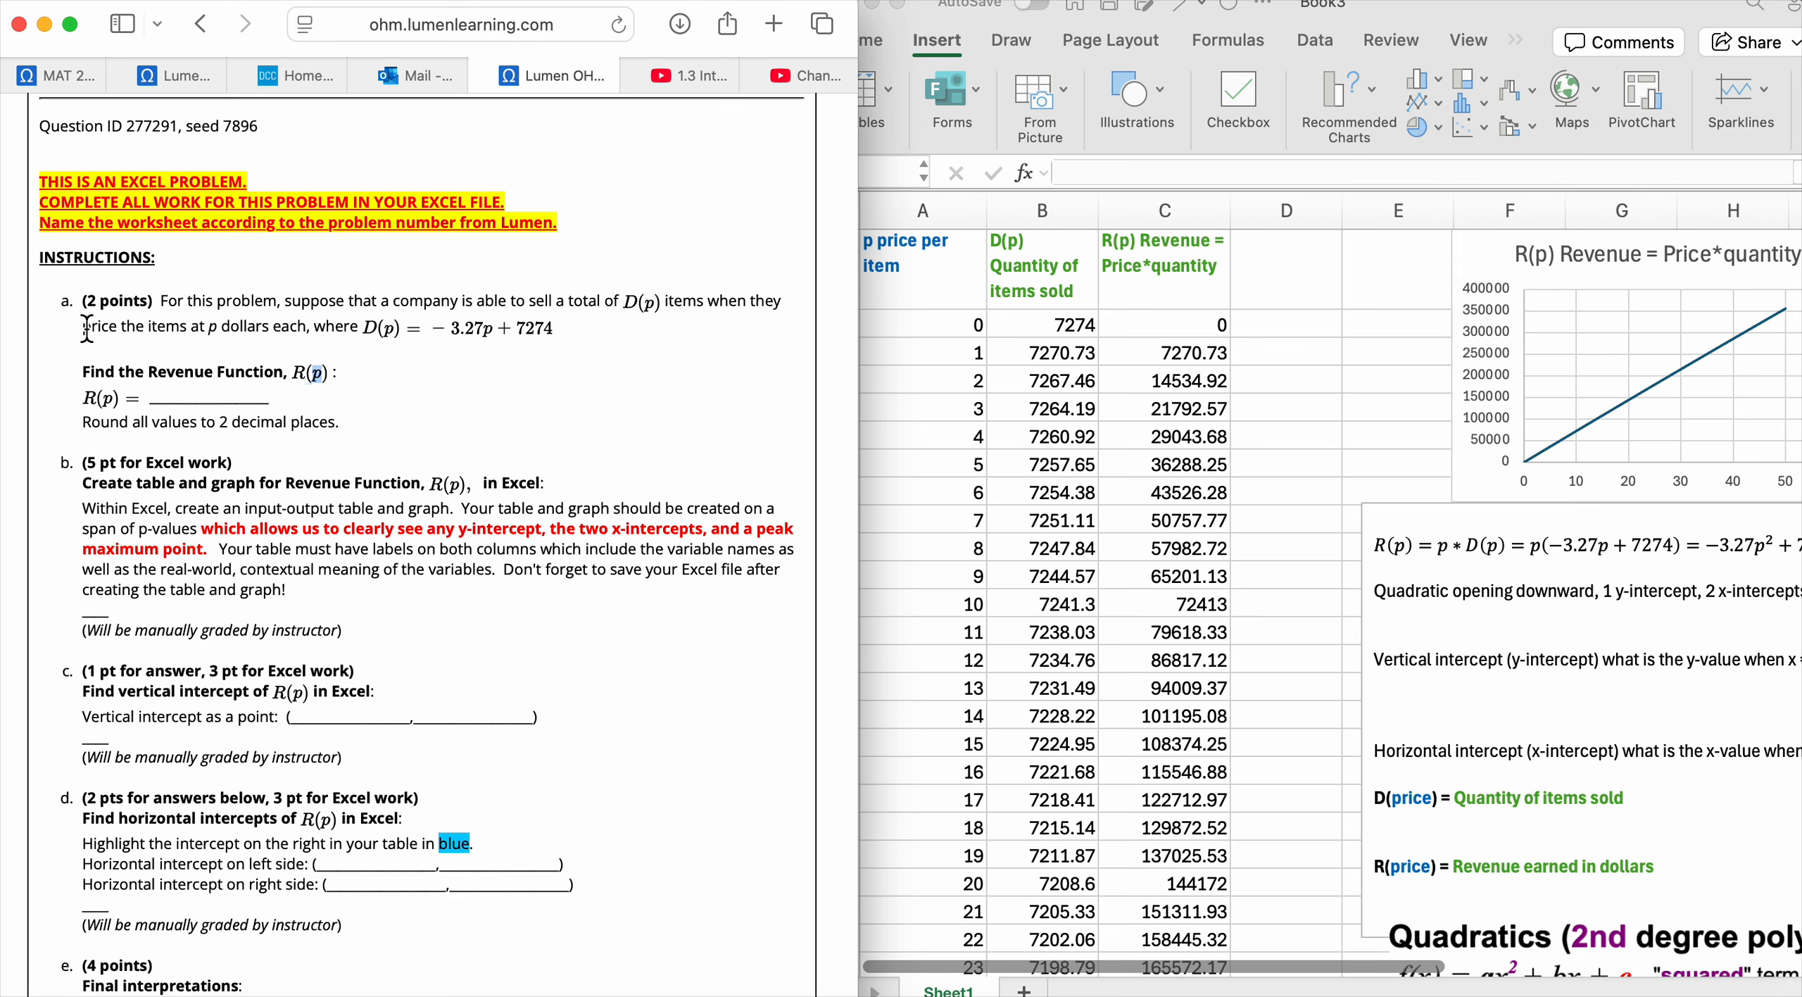
left_click_drag(83, 328, 307, 341)
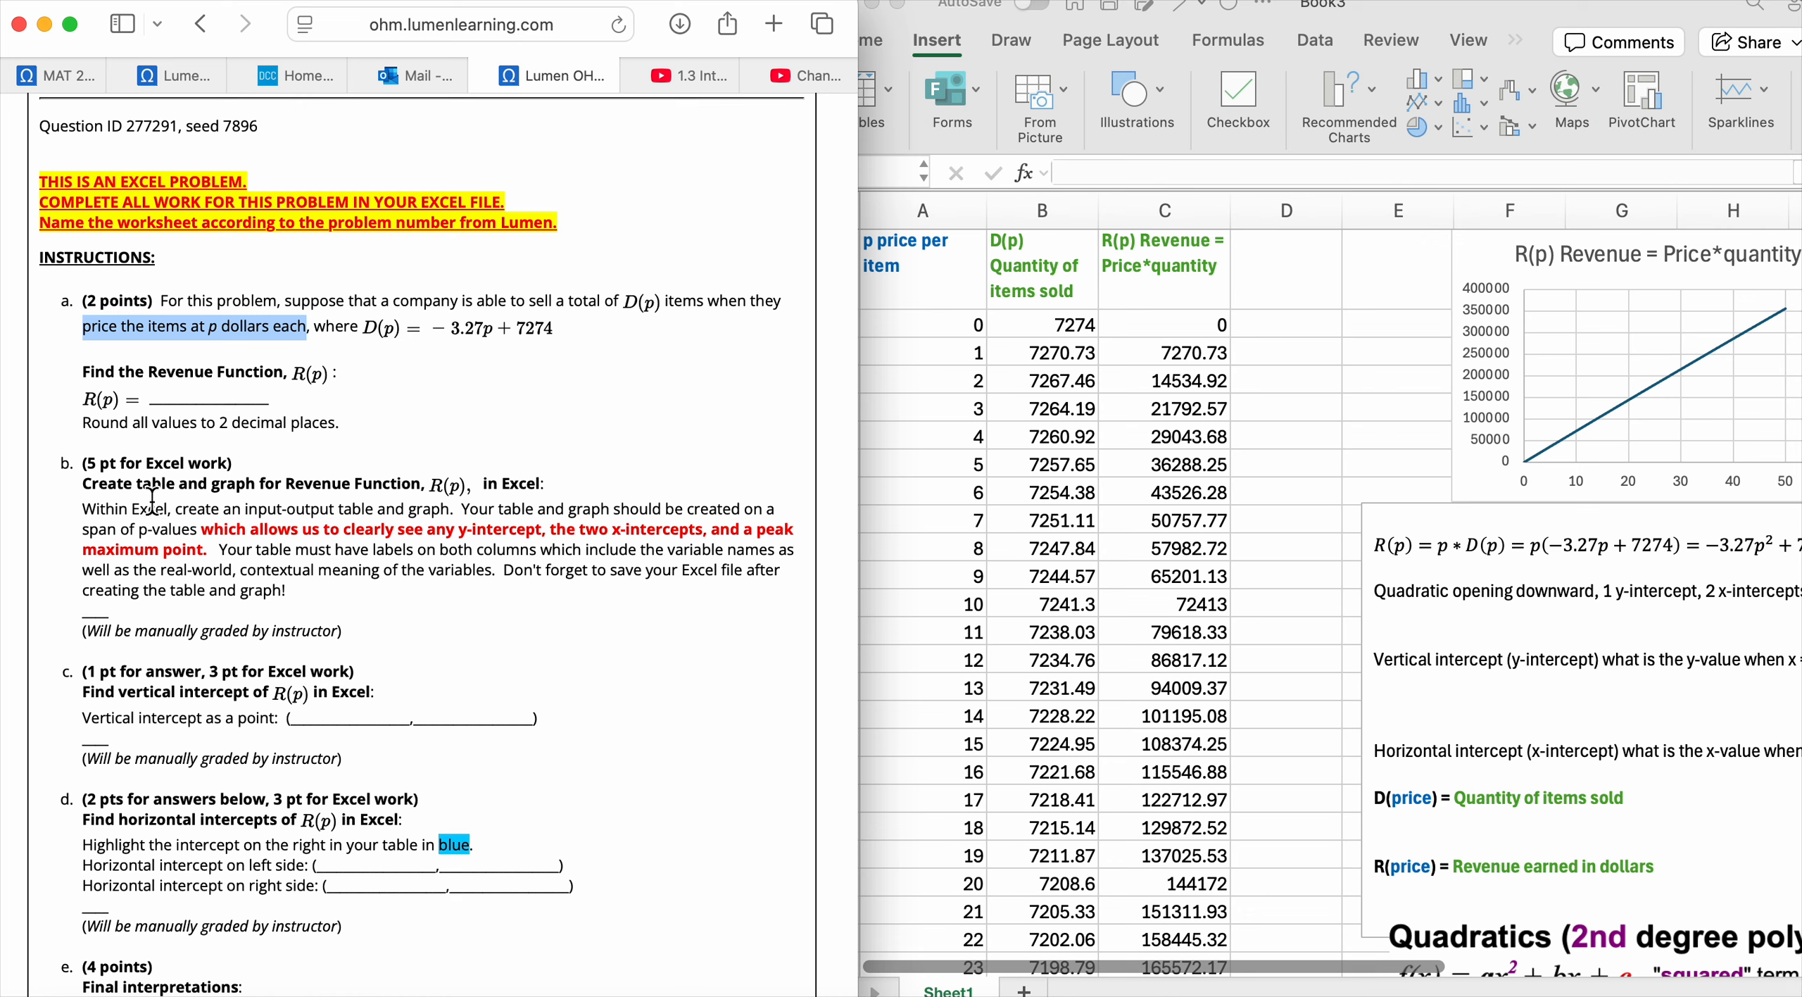
Step: Read part b's requirements for creating the input-output table and graph of R(p), including the span of p-values and column labels
left_click_drag(86, 487, 575, 493)
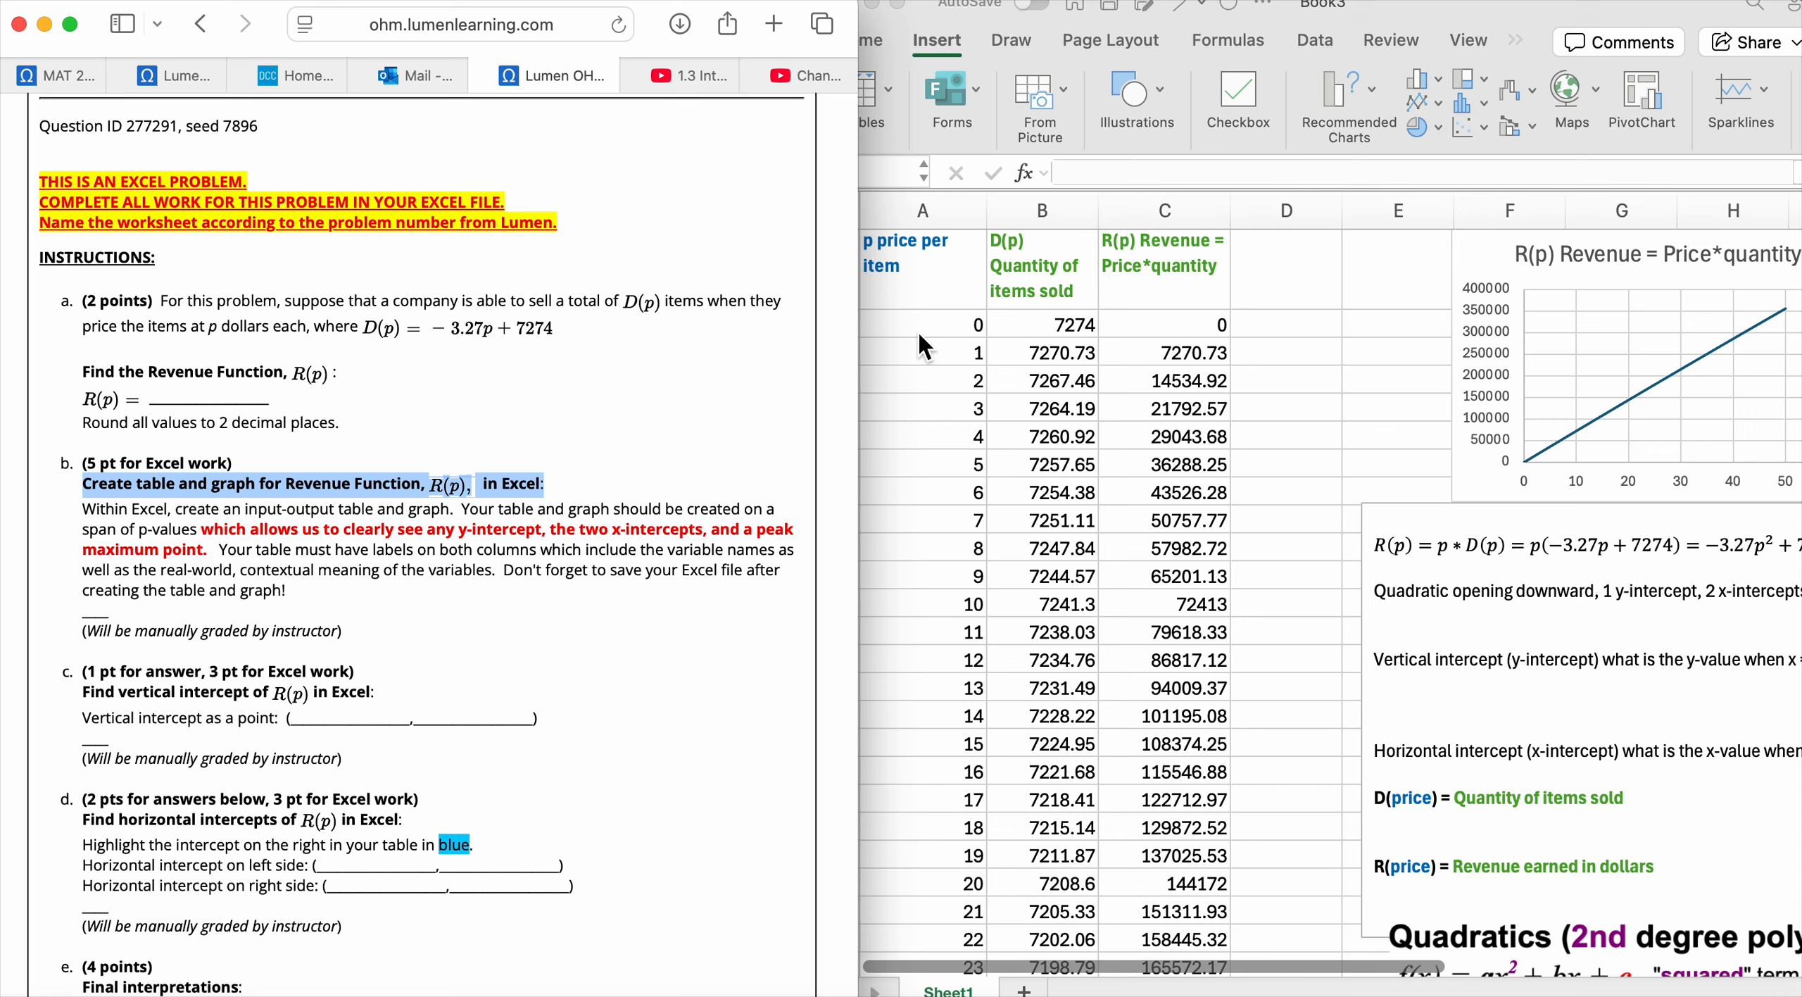
left_click(304, 512)
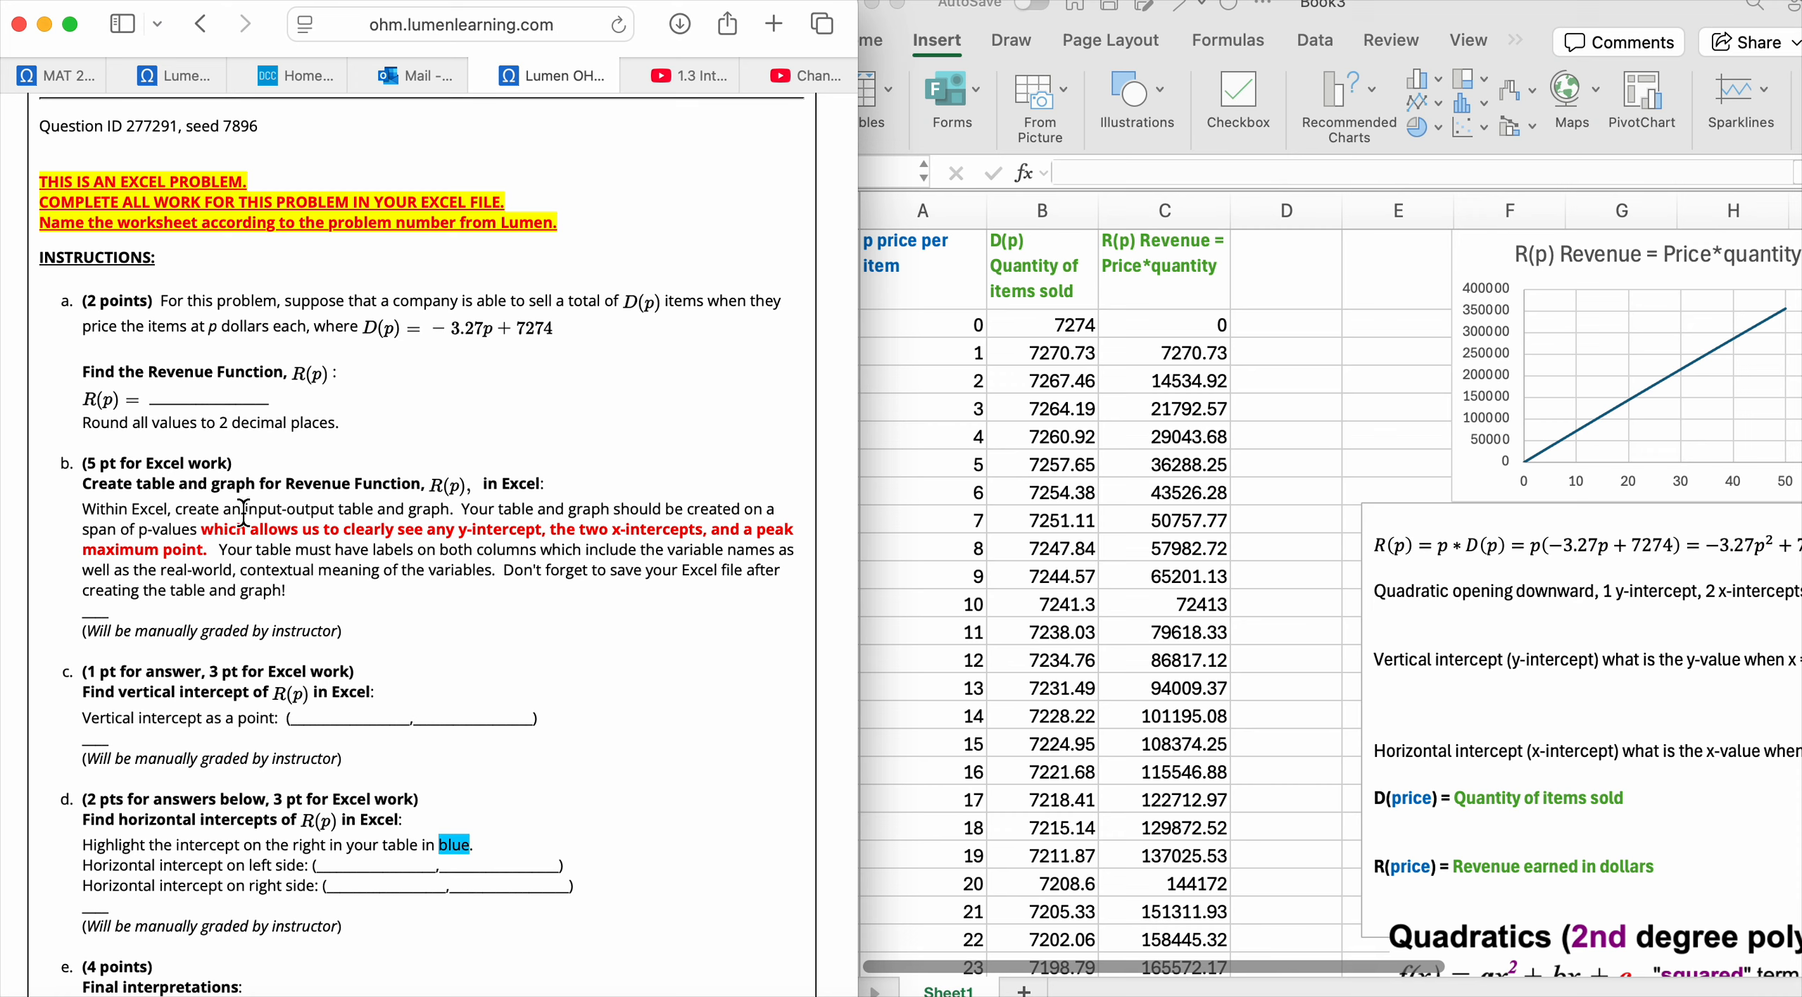
left_click_drag(247, 514, 791, 537)
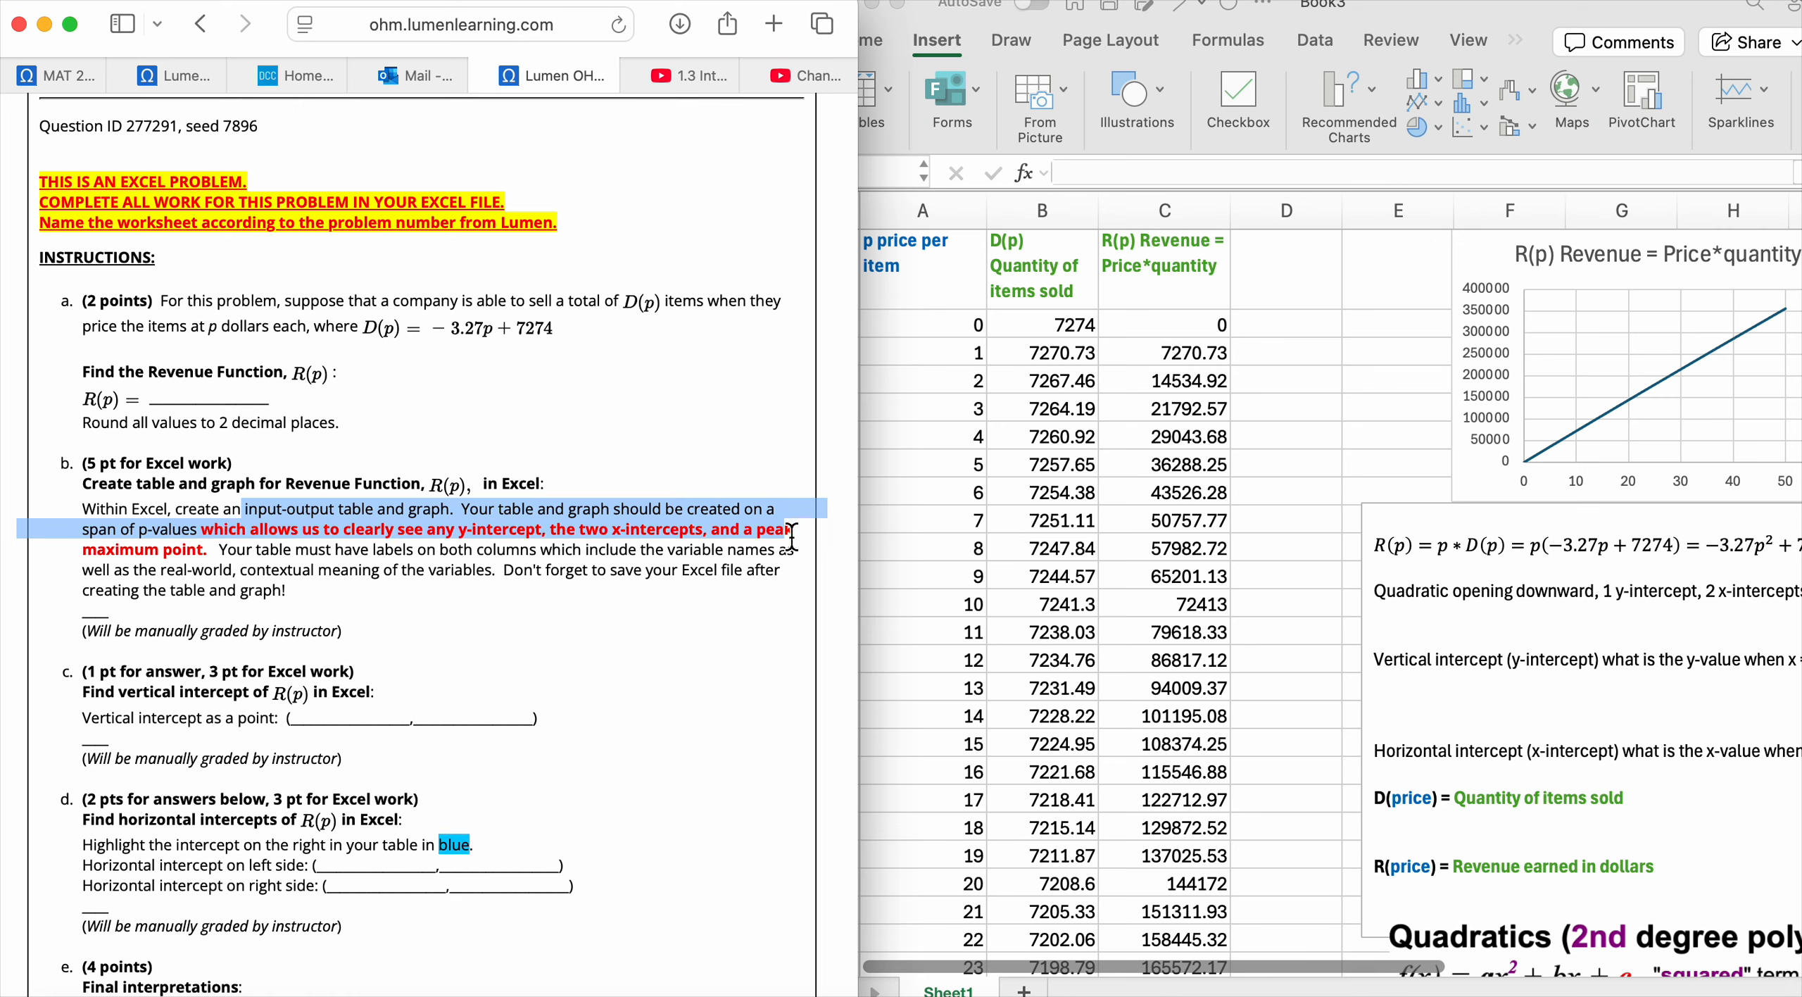
left_click_drag(791, 536, 789, 552)
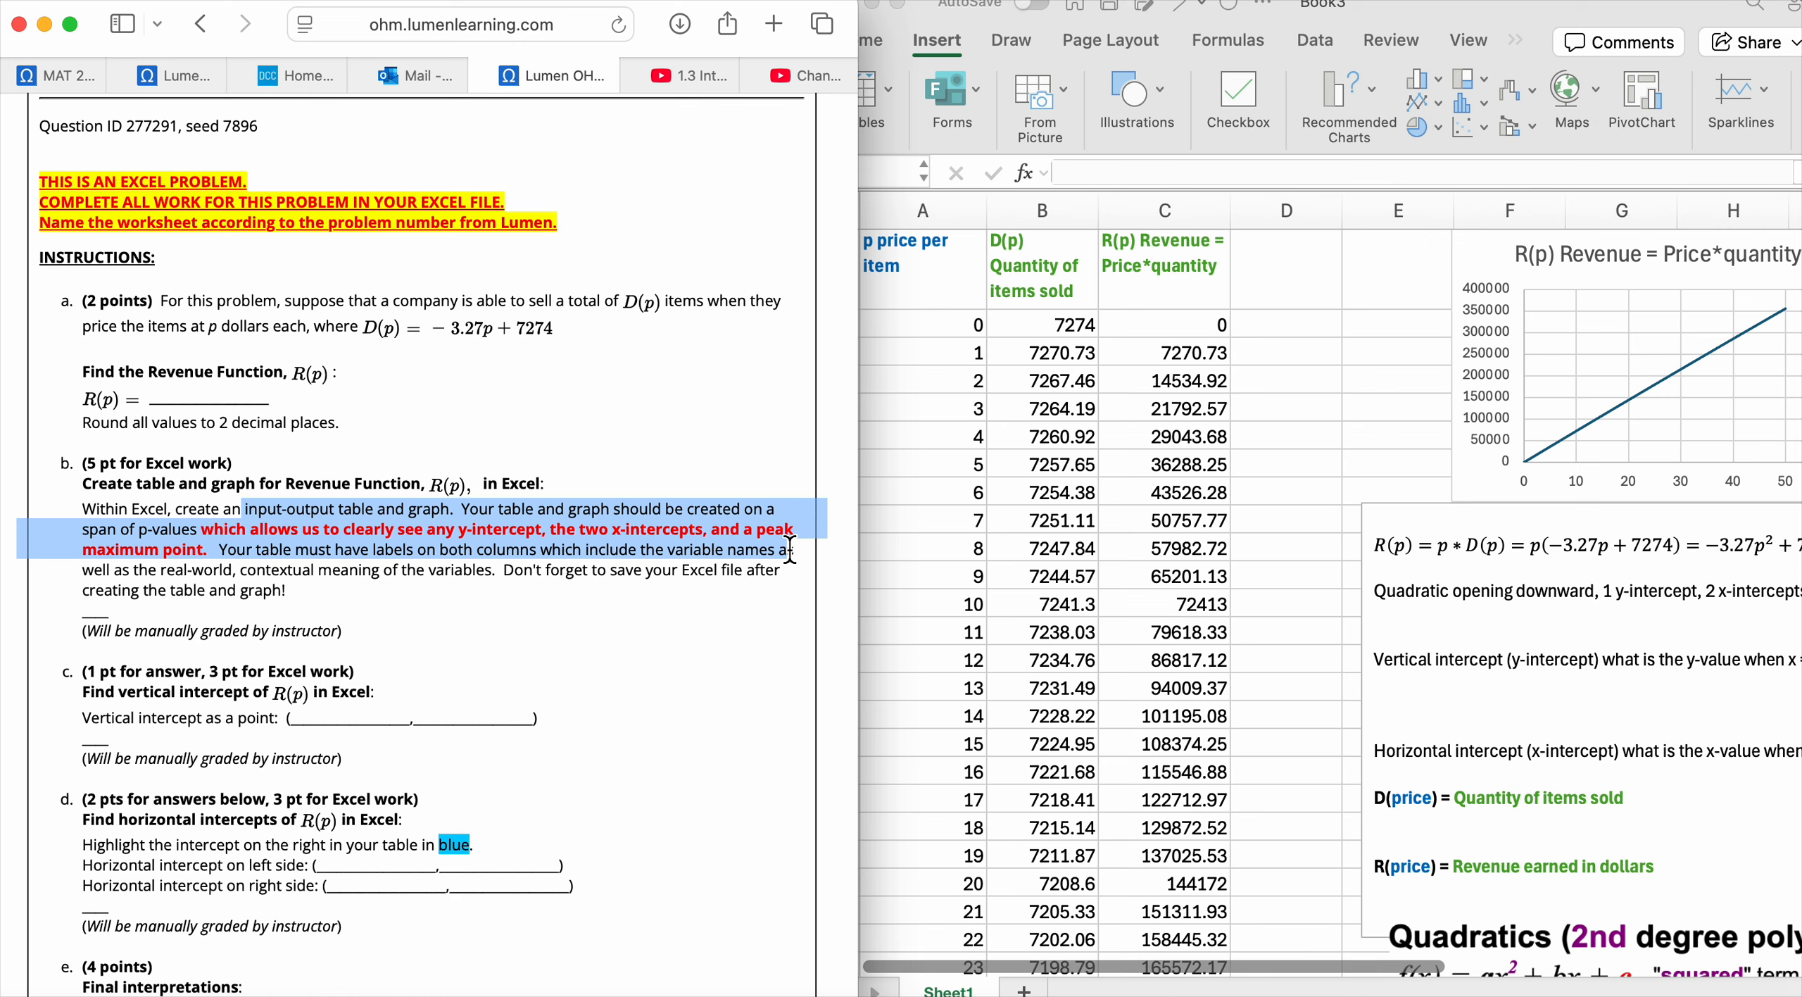
left_click_drag(790, 550, 791, 590)
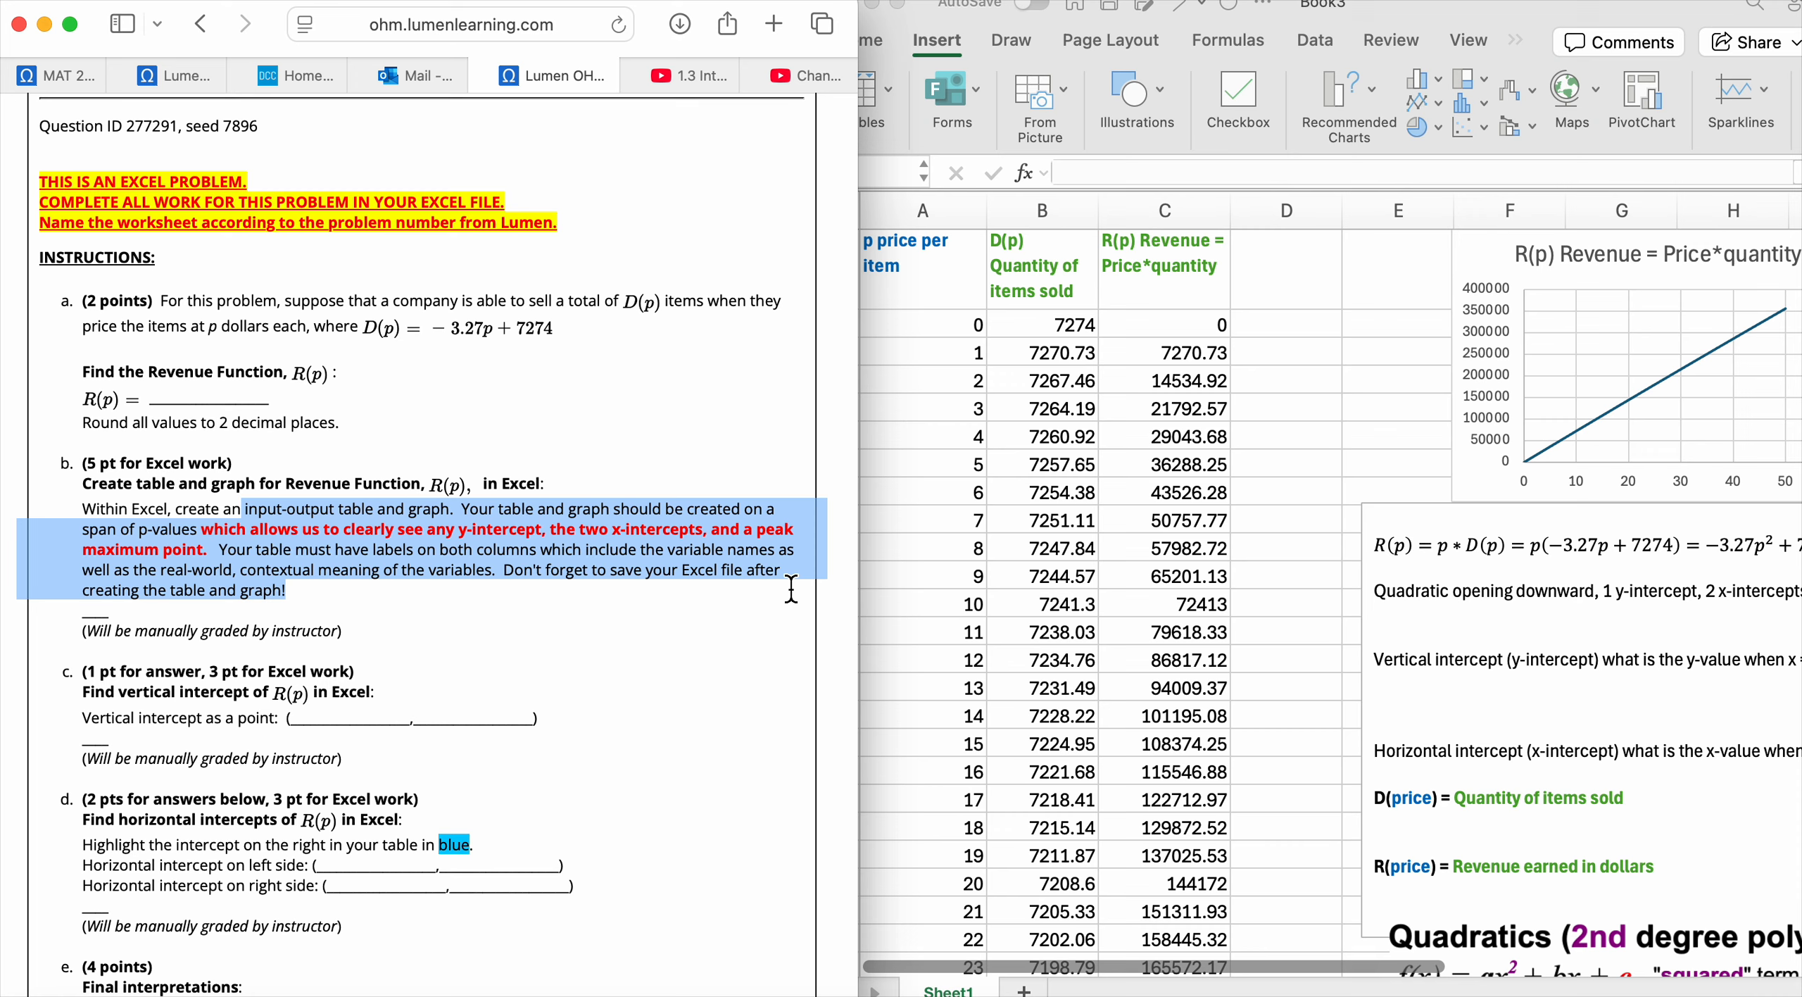
Step: Switch to the Excel workbook and review the price values in column A, going down from cell A2
left_click(950, 328)
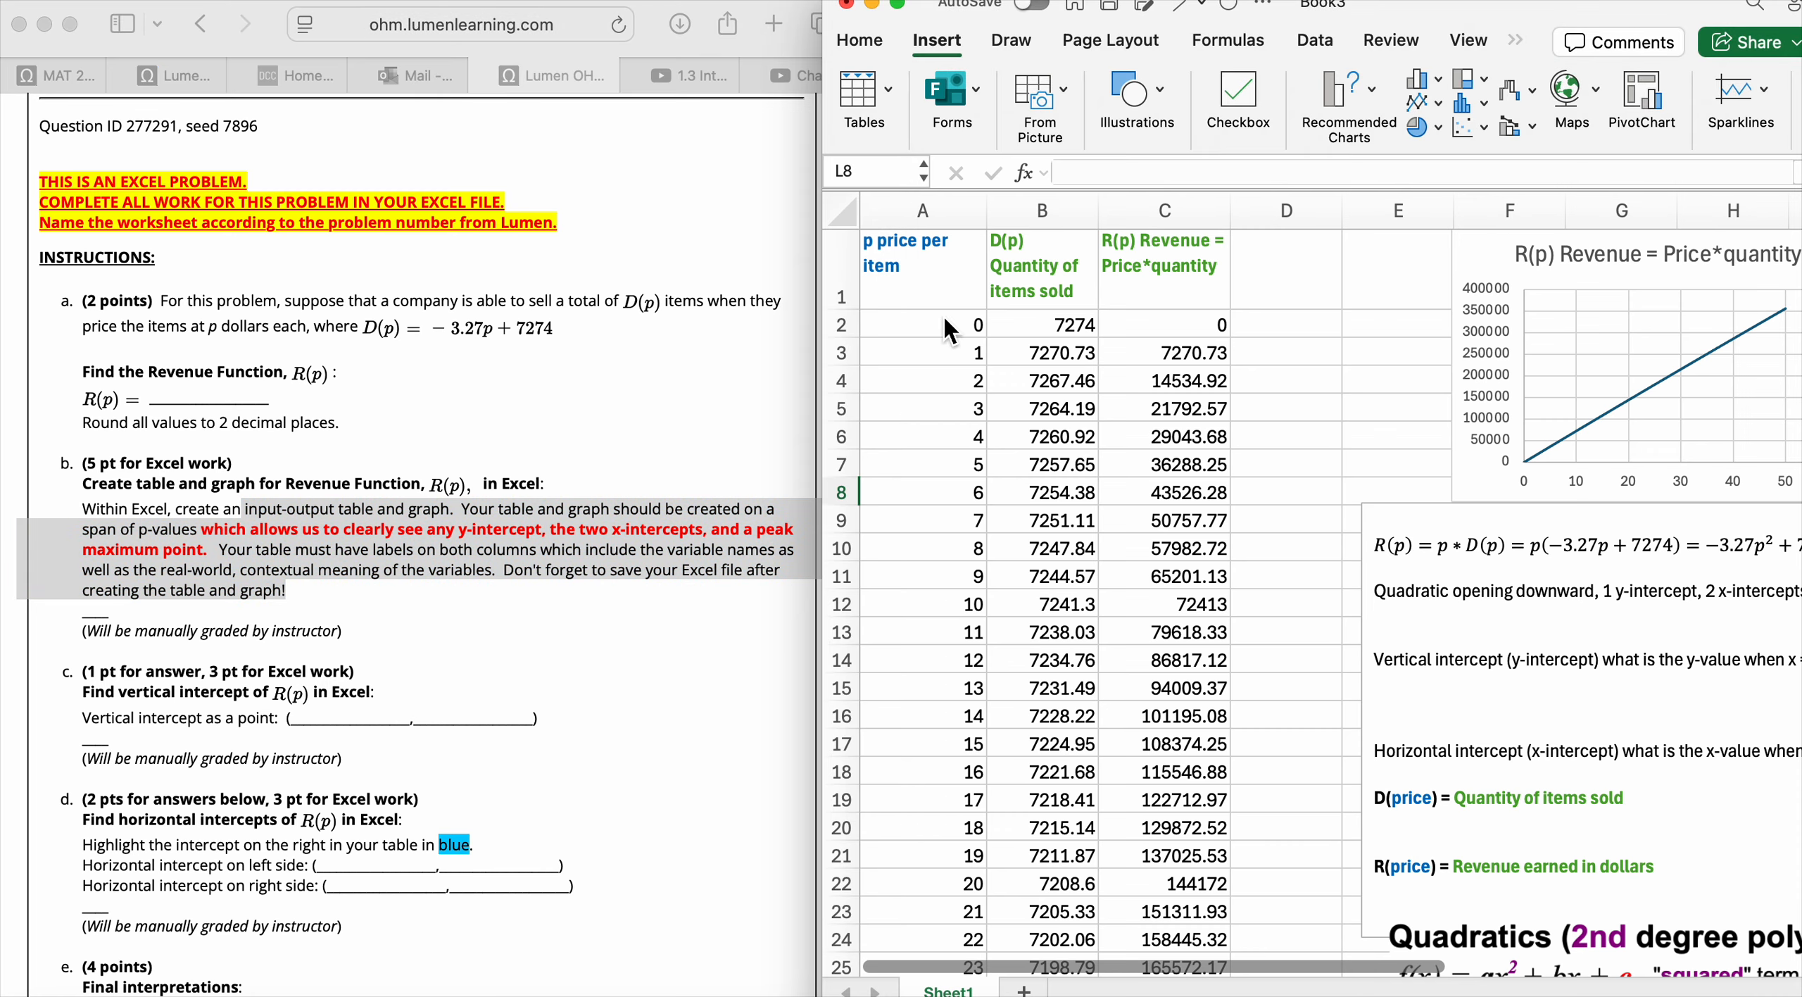
left_click(951, 328)
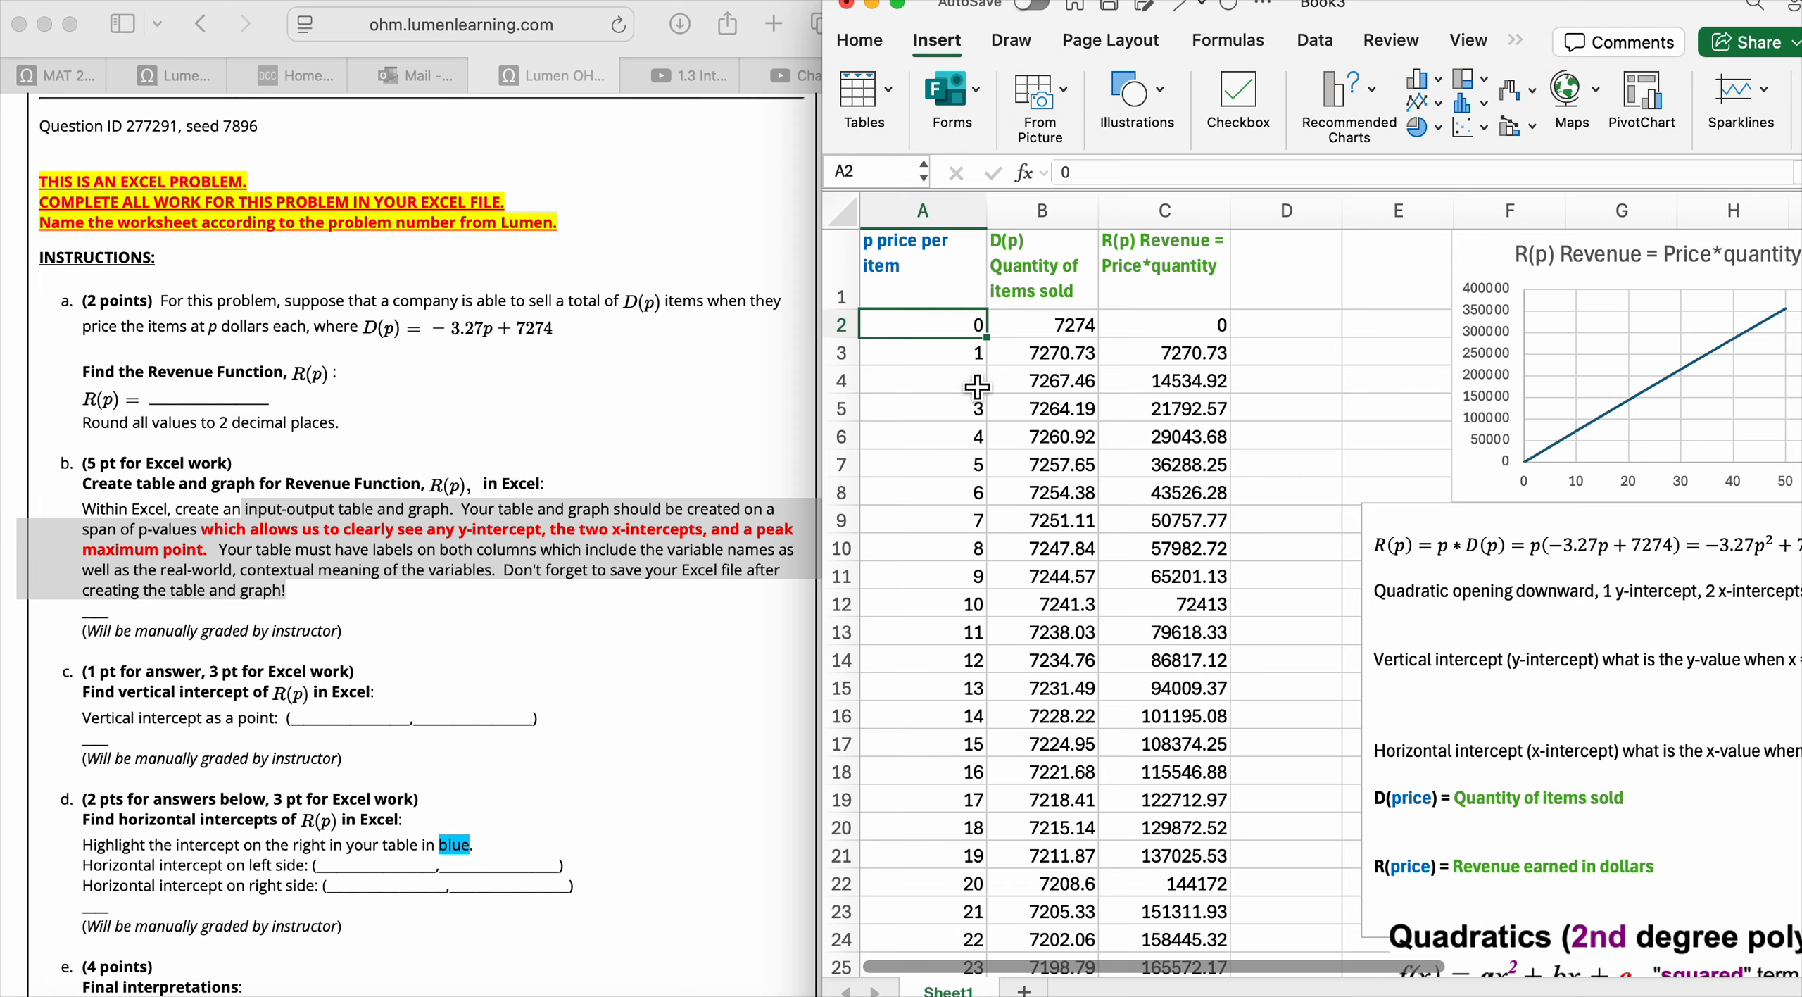
key("Down")
key("Down")
key("Down")
key("Down")
key("Down")
key("Down")
key("Down")
key("Down")
key("Down")
key("Down")
key("Down")
key("Down")
key("Down")
key("Down")
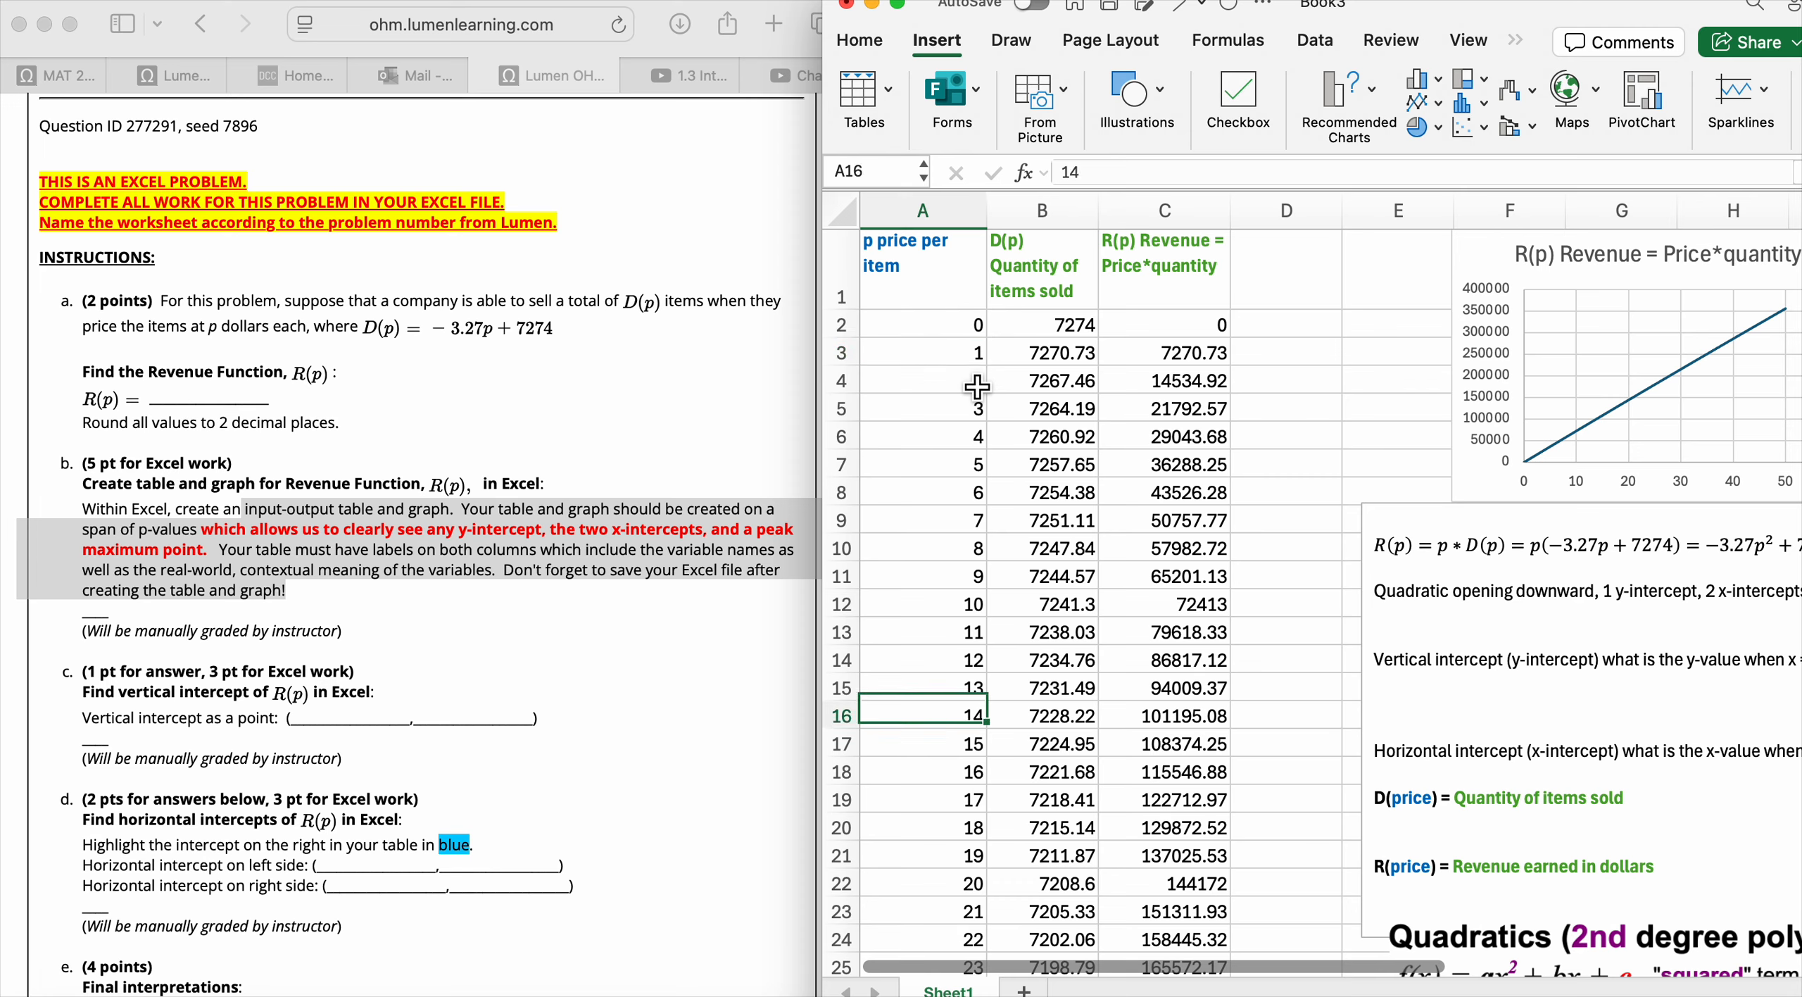
key("Down")
key("Down")
key("Down")
key("Down")
key("Down")
key("Down")
key("Down")
key("Down")
key("Down")
key("Down")
key("Down")
key("Down")
key("Down")
key("Down")
key("Down")
key("Down")
key("Down")
key("Down")
key("Down")
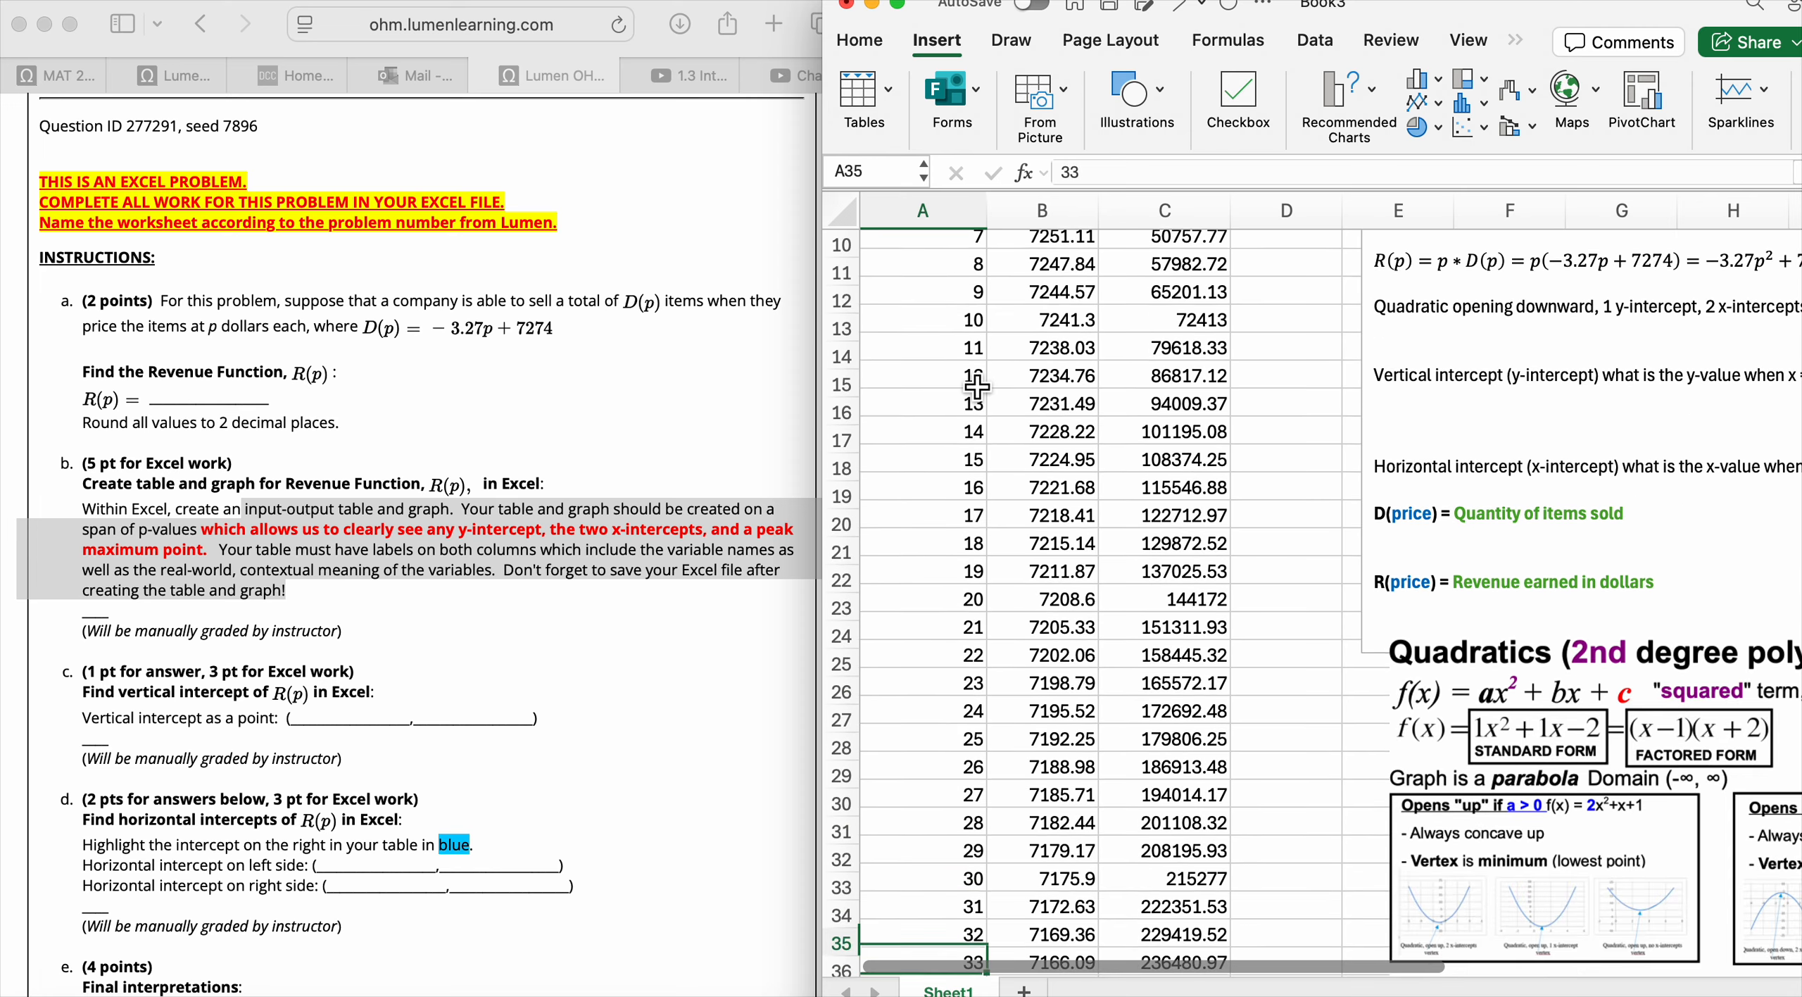
key("Down")
key("Down")
key("Down")
key("Down")
key("Down")
key("Down")
key("Down")
key("Down")
key("Down")
key("Down")
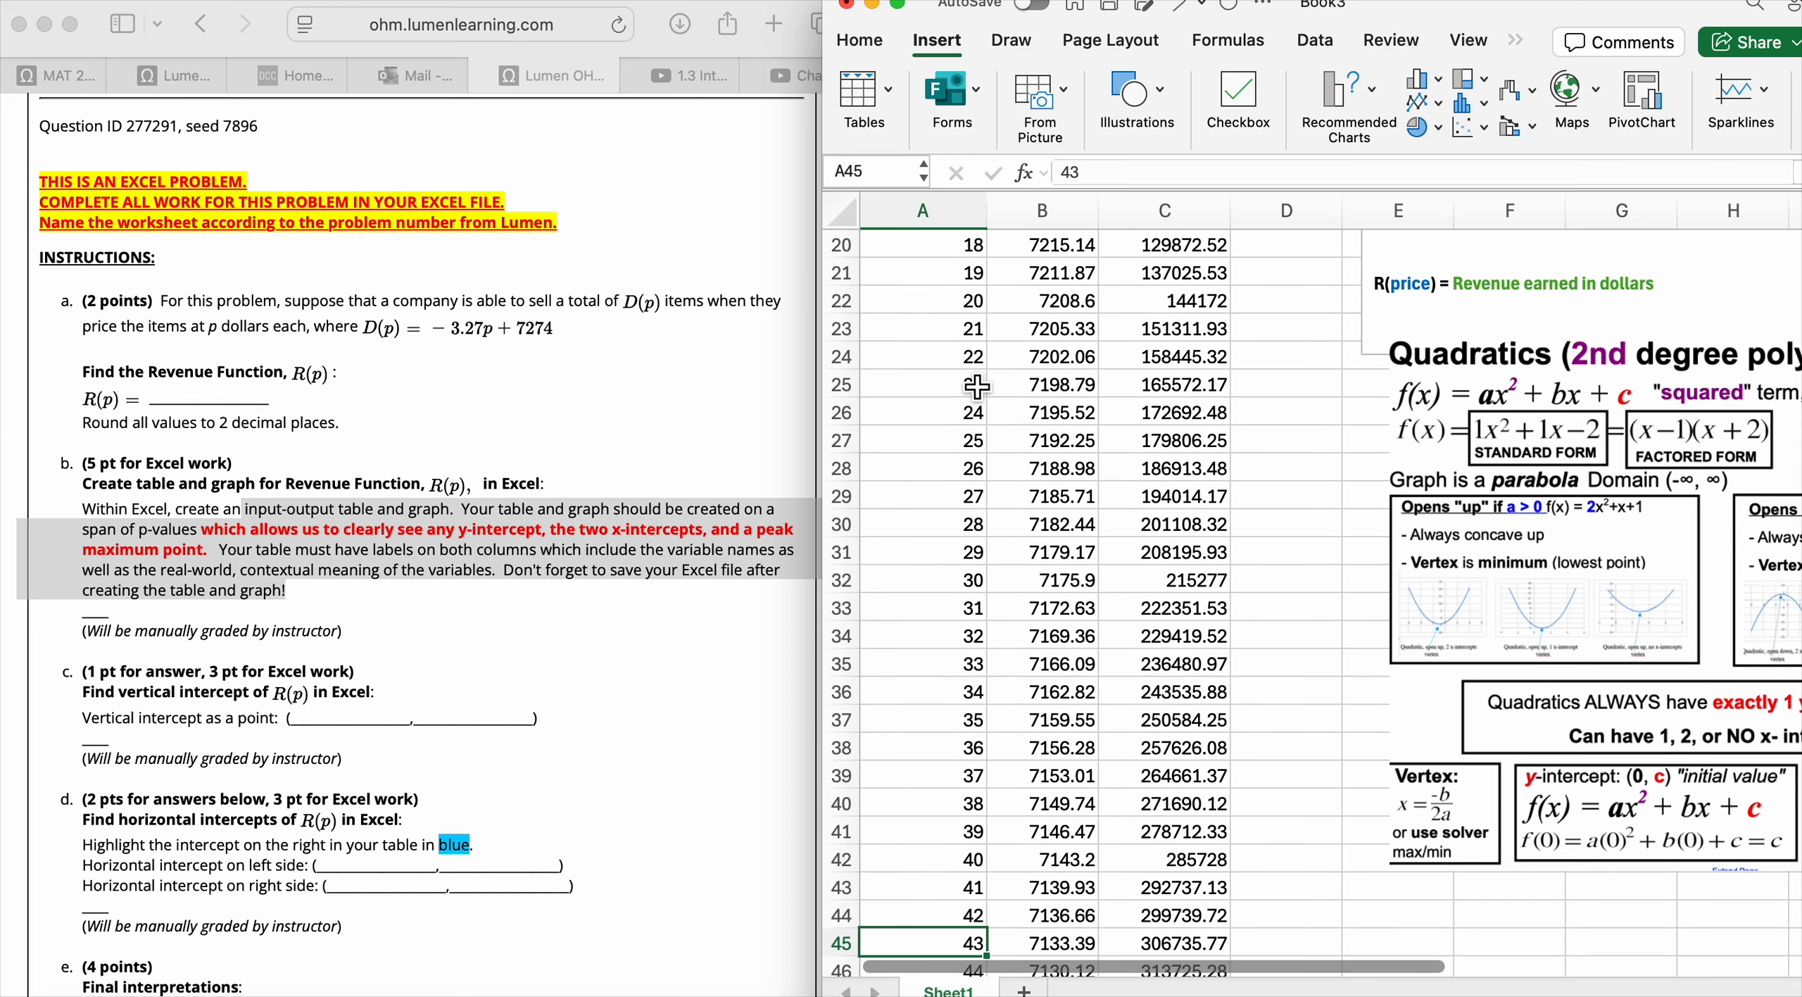
scroll(1098, 295, "up", 10)
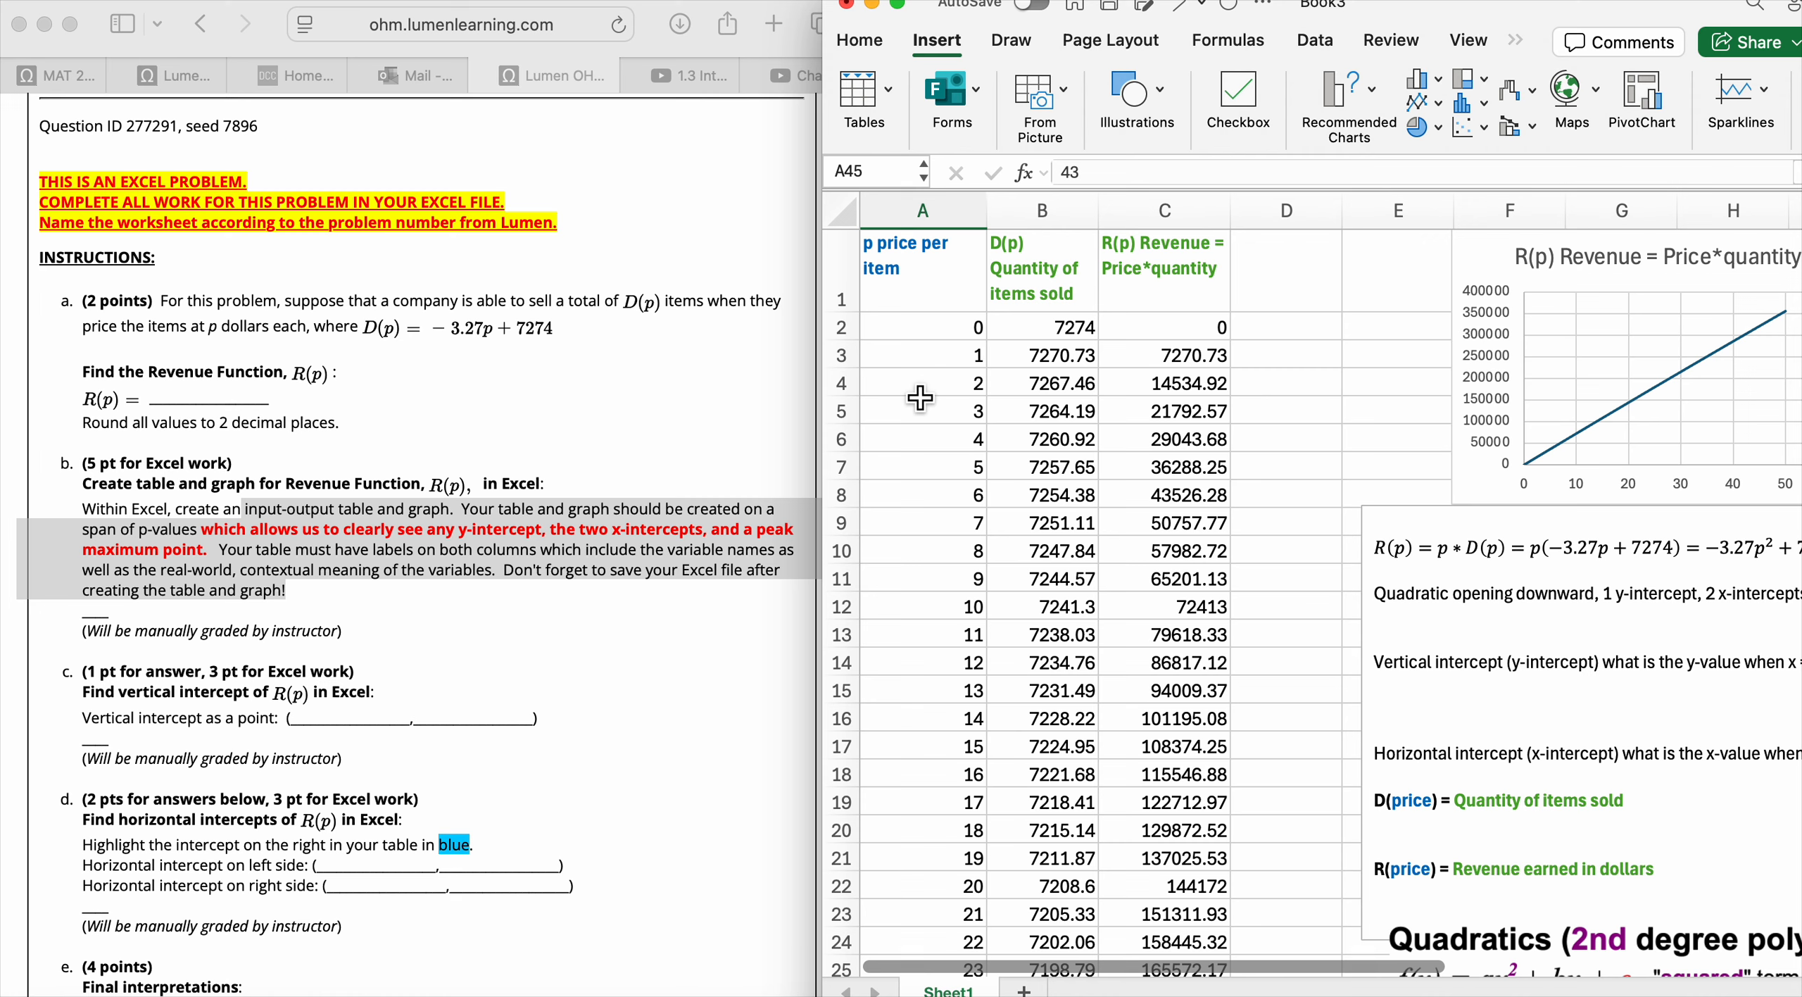
Step: Inspect the quantity formula in cell B2 and compare it with D(p) in the problem, leaving the formula as it is
left_click(1089, 330)
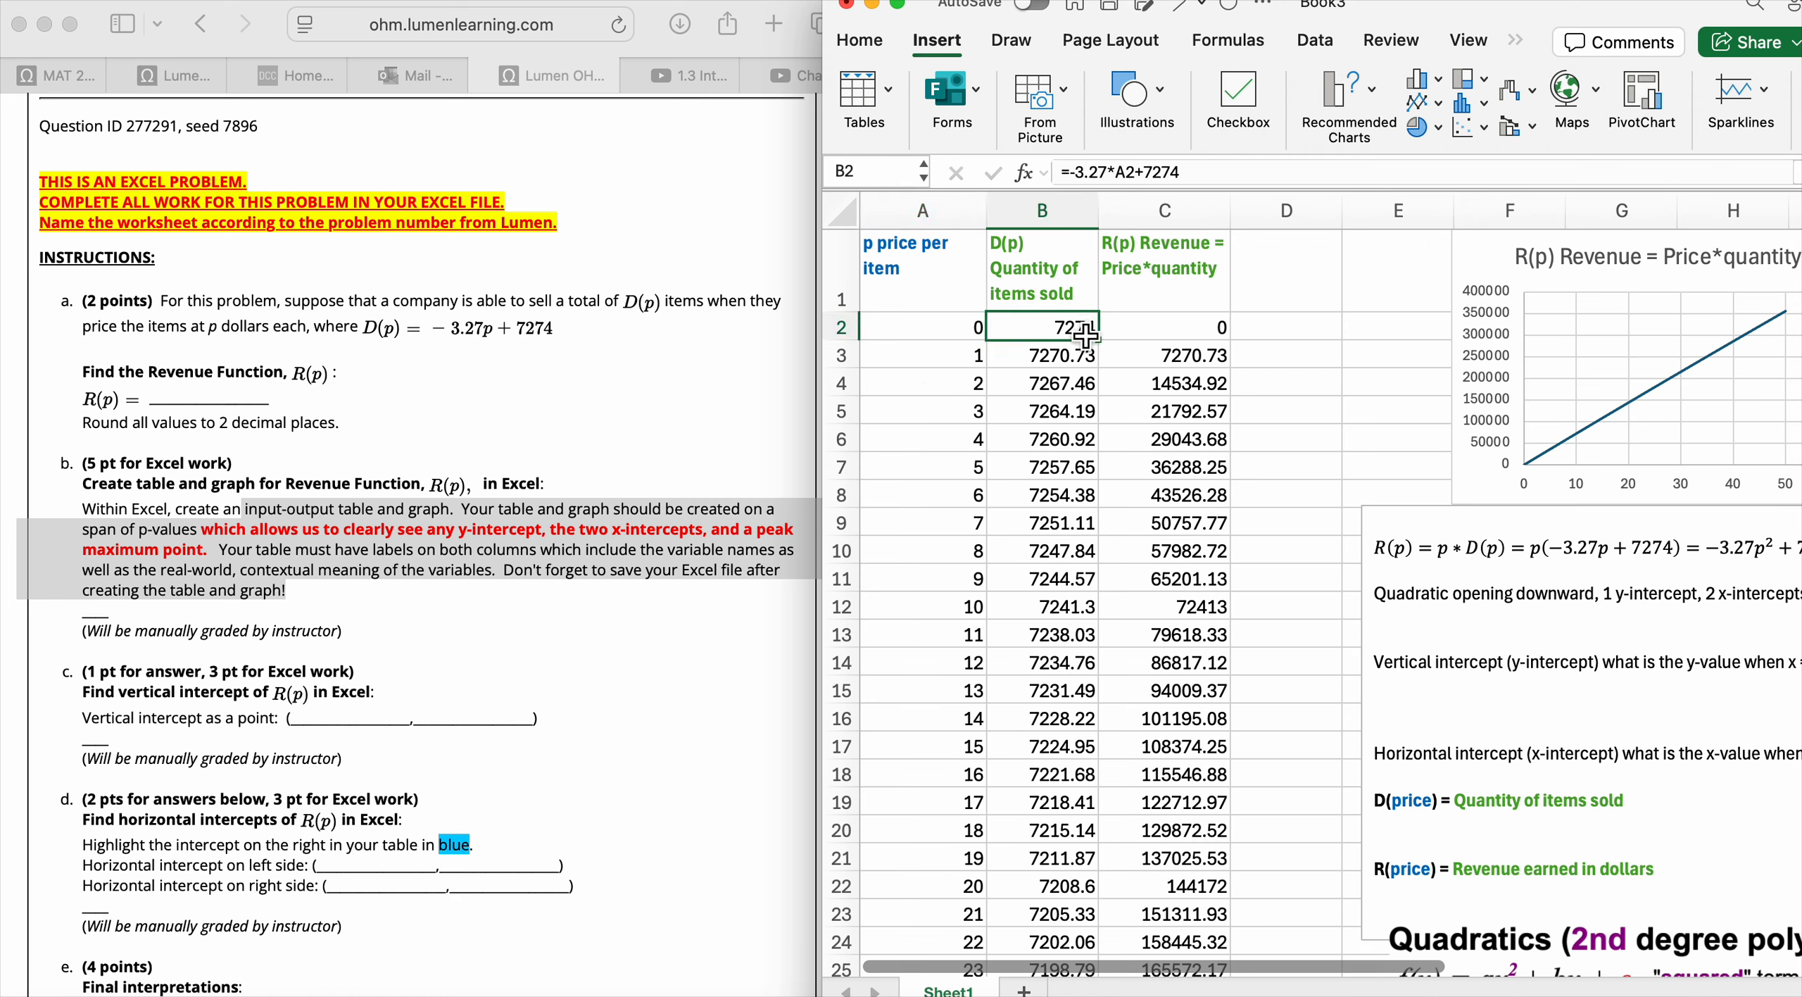
double_click(1084, 329)
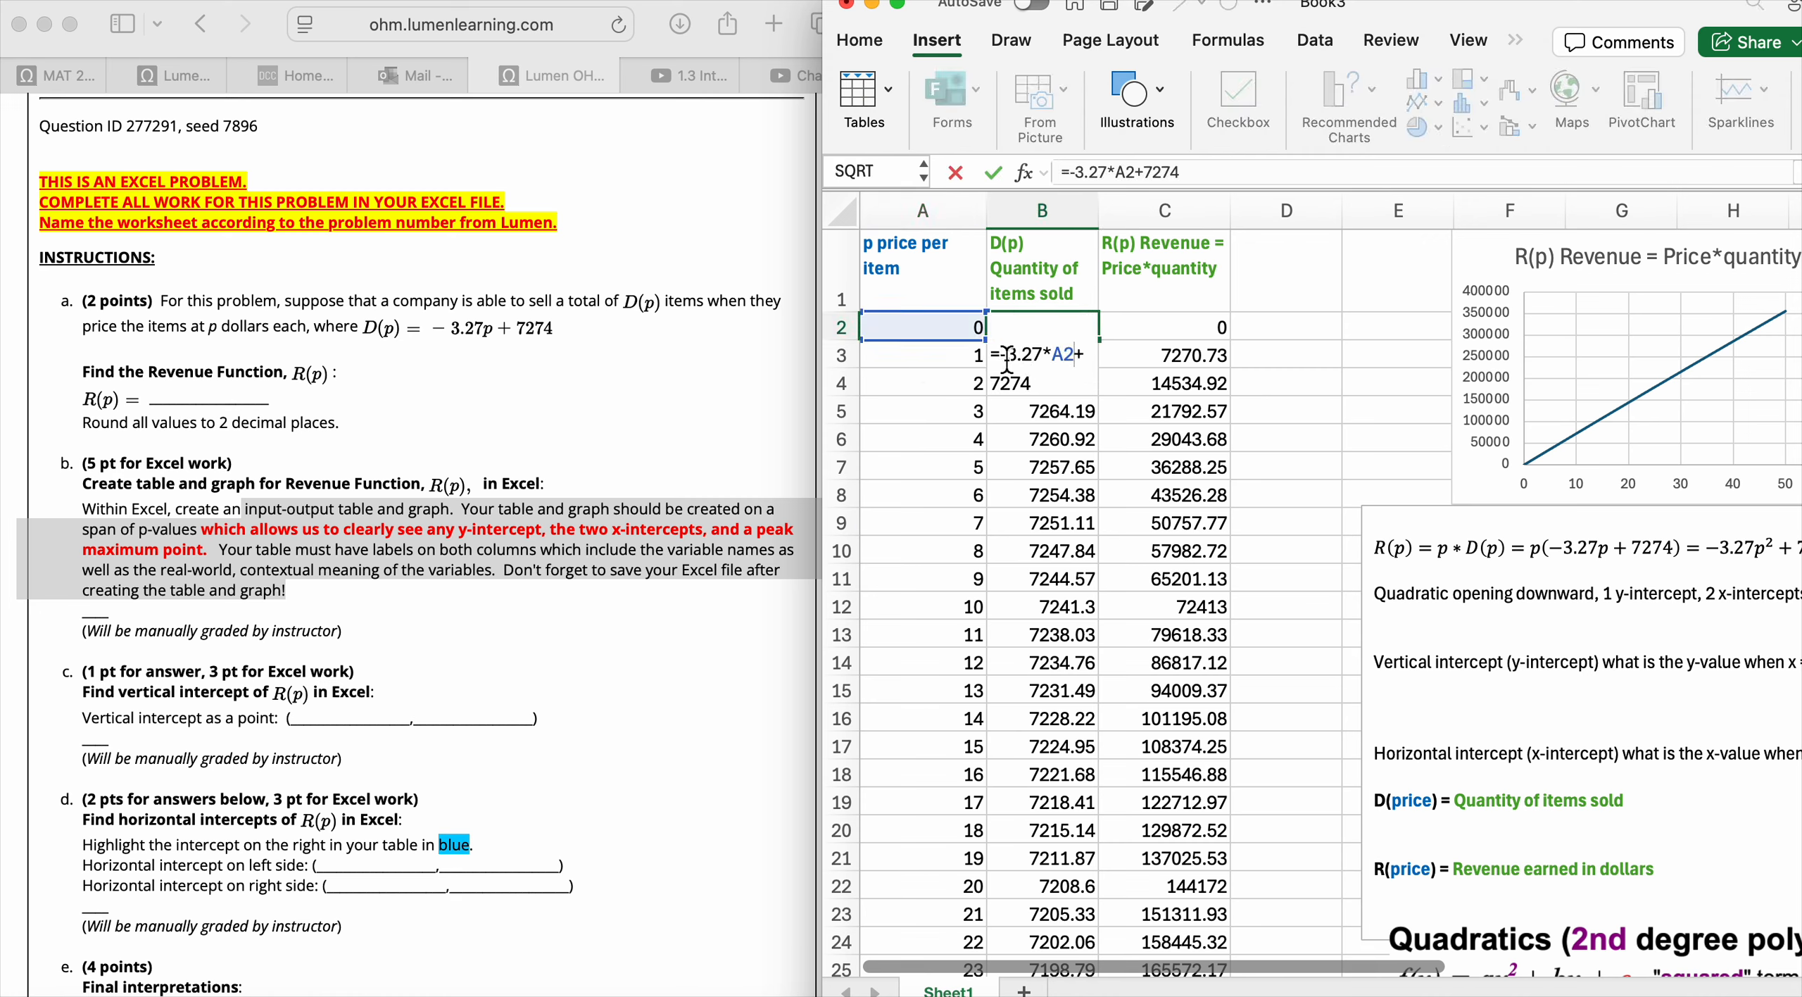
left_click_drag(1001, 355, 1065, 356)
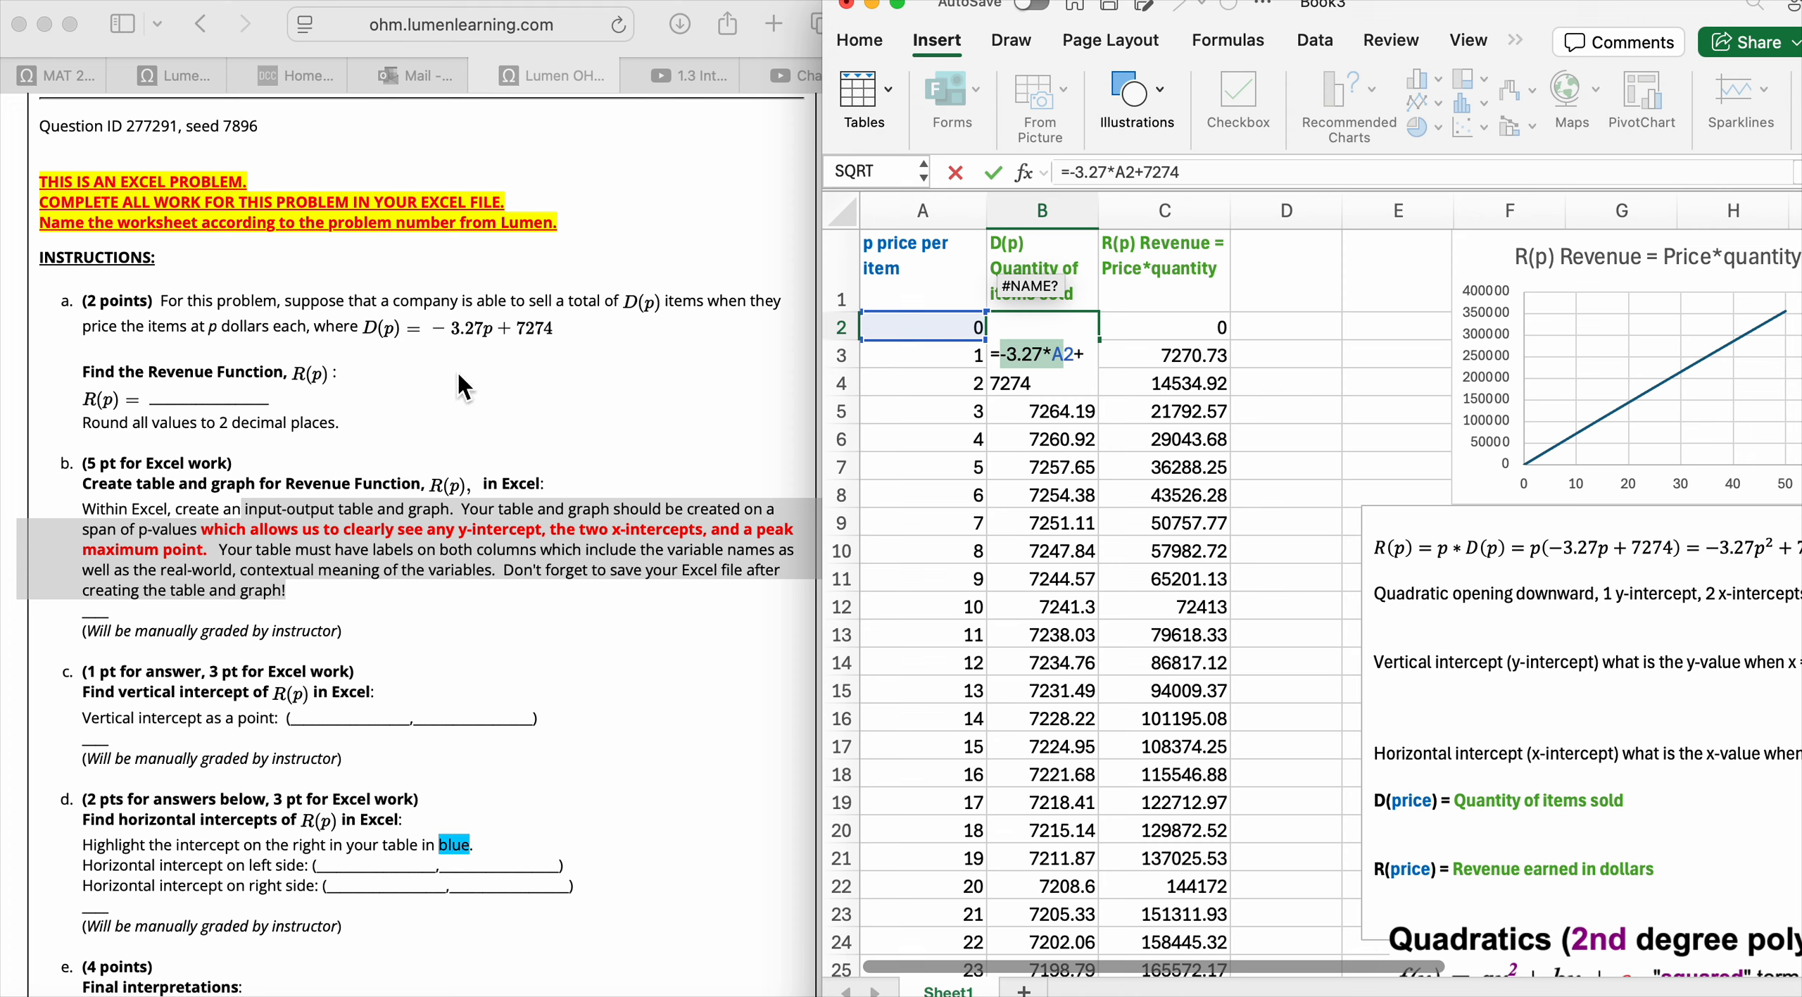
left_click(399, 348)
left_click_drag(369, 338, 592, 339)
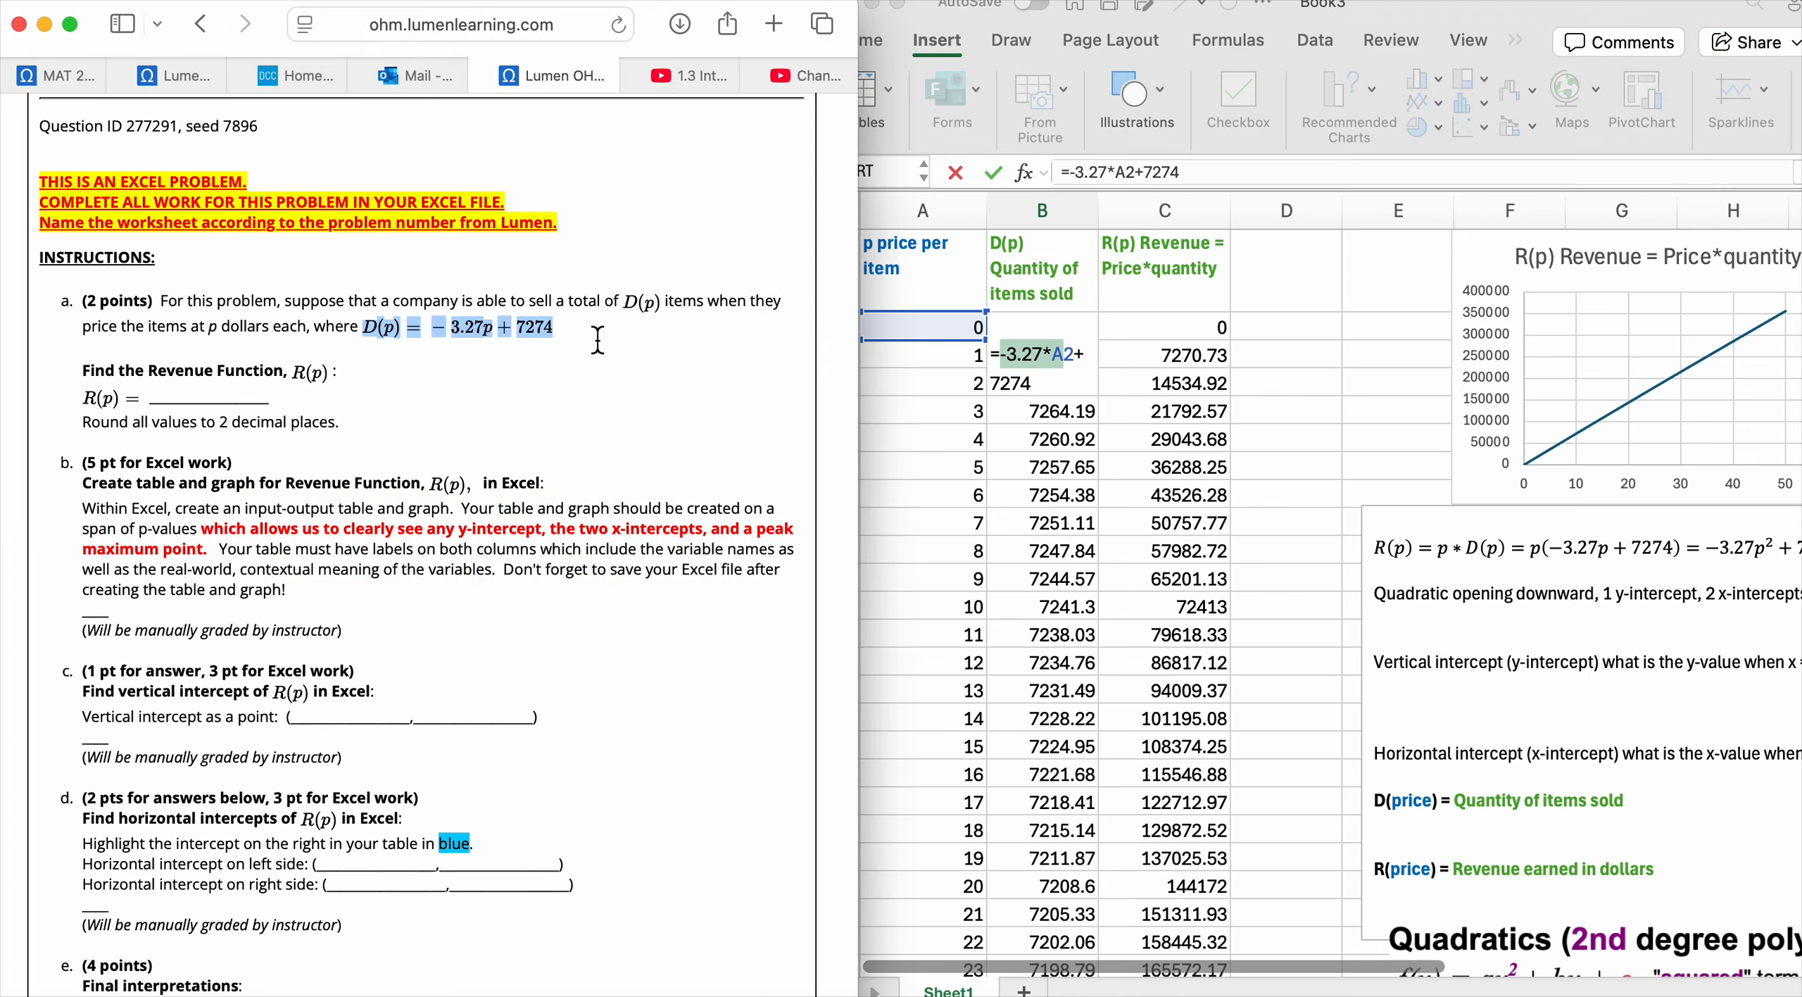
left_click(1201, 346)
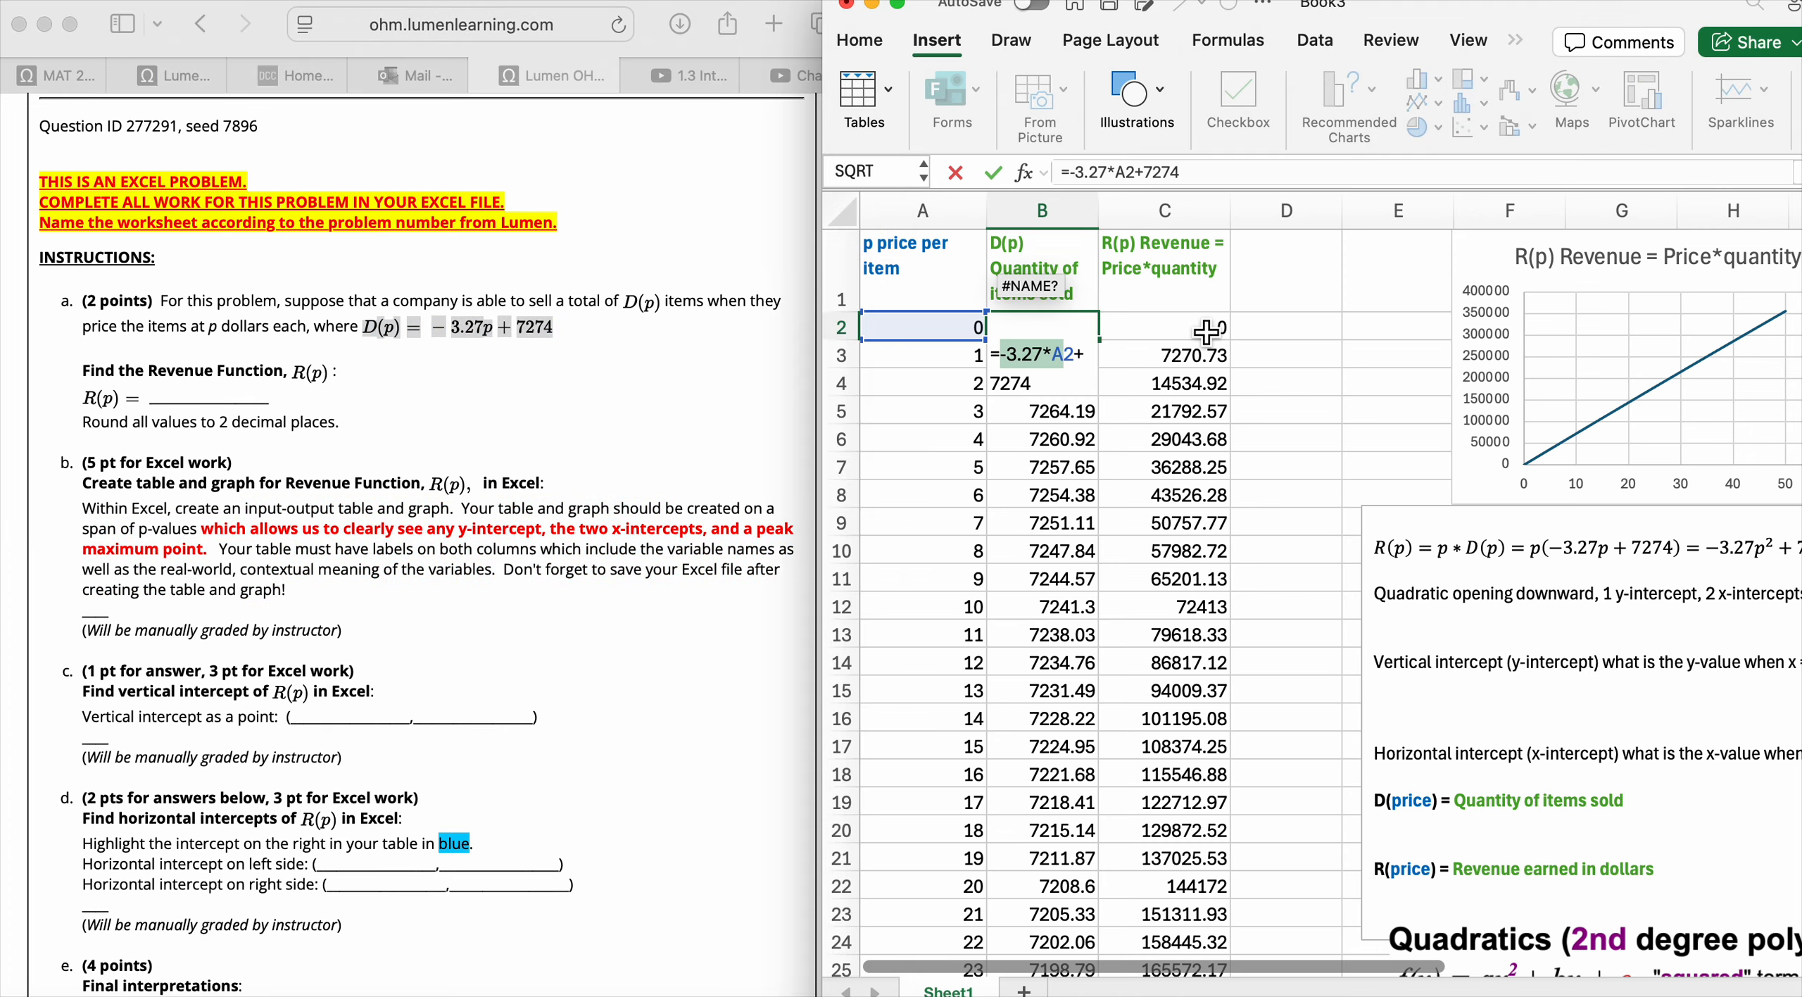
left_click(1205, 330)
key("Escape")
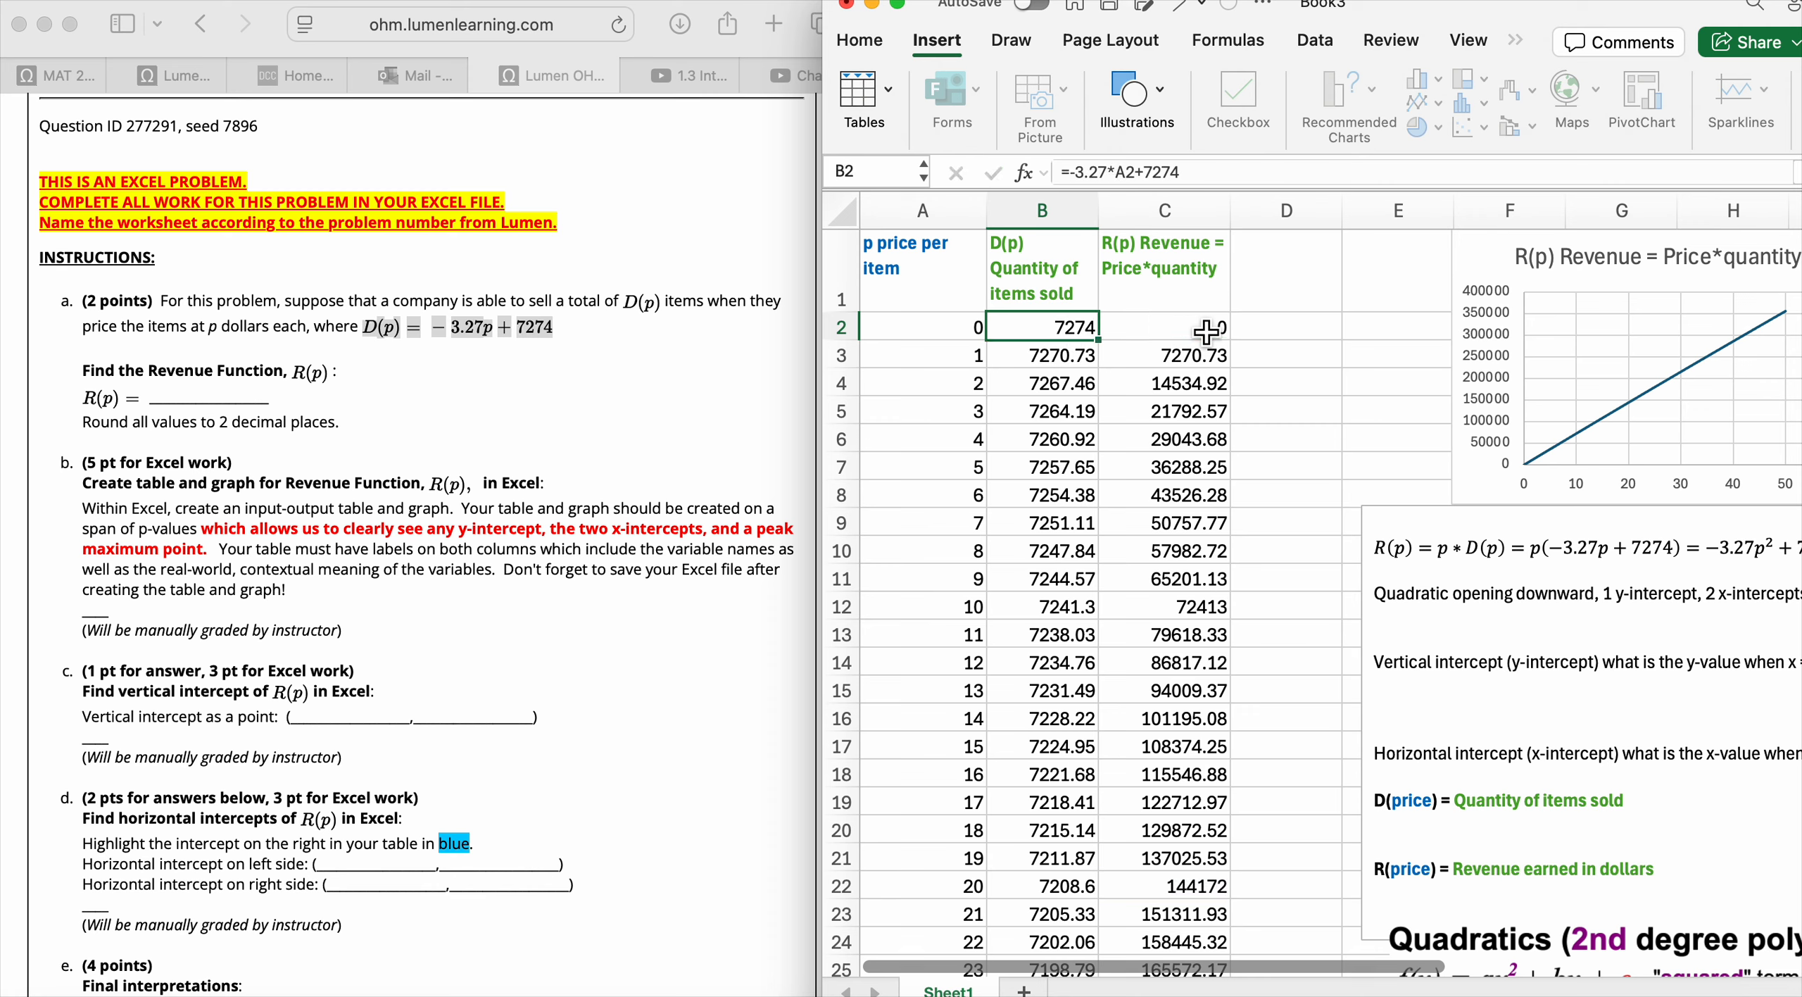
Step: Inspect the revenue formula in cell C2 without changing it
left_click(1214, 334)
double_click(1216, 336)
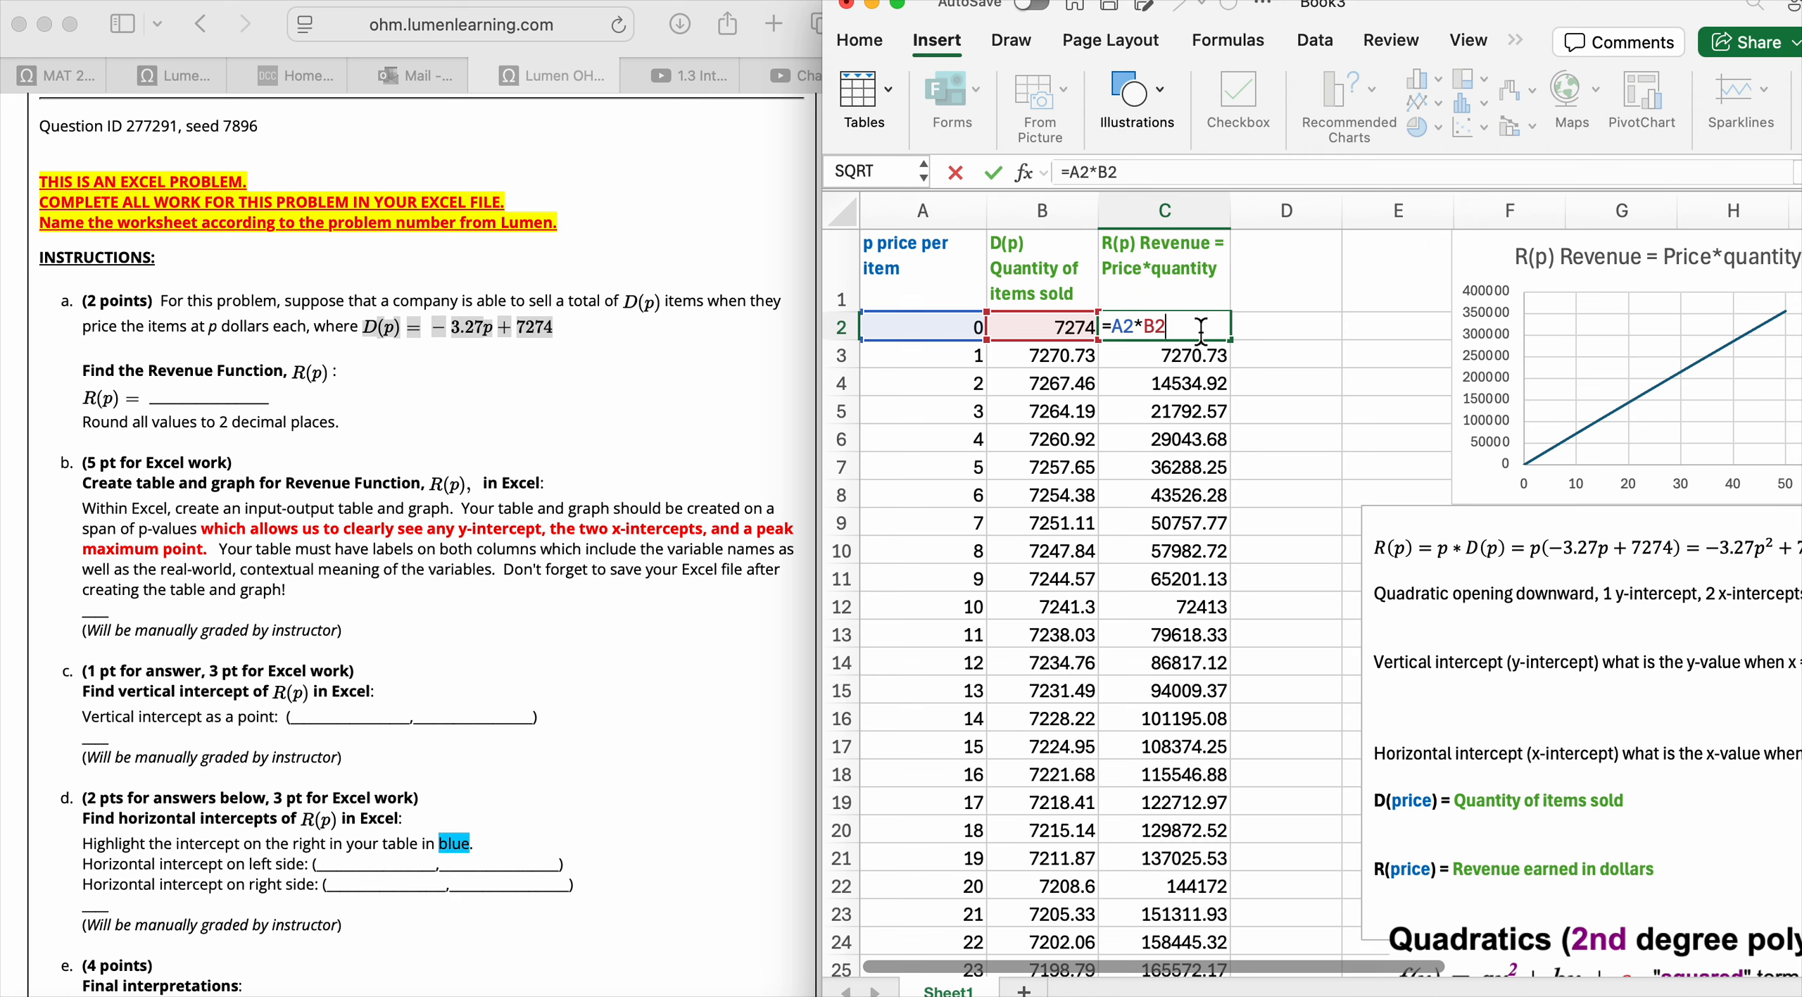
key("Return")
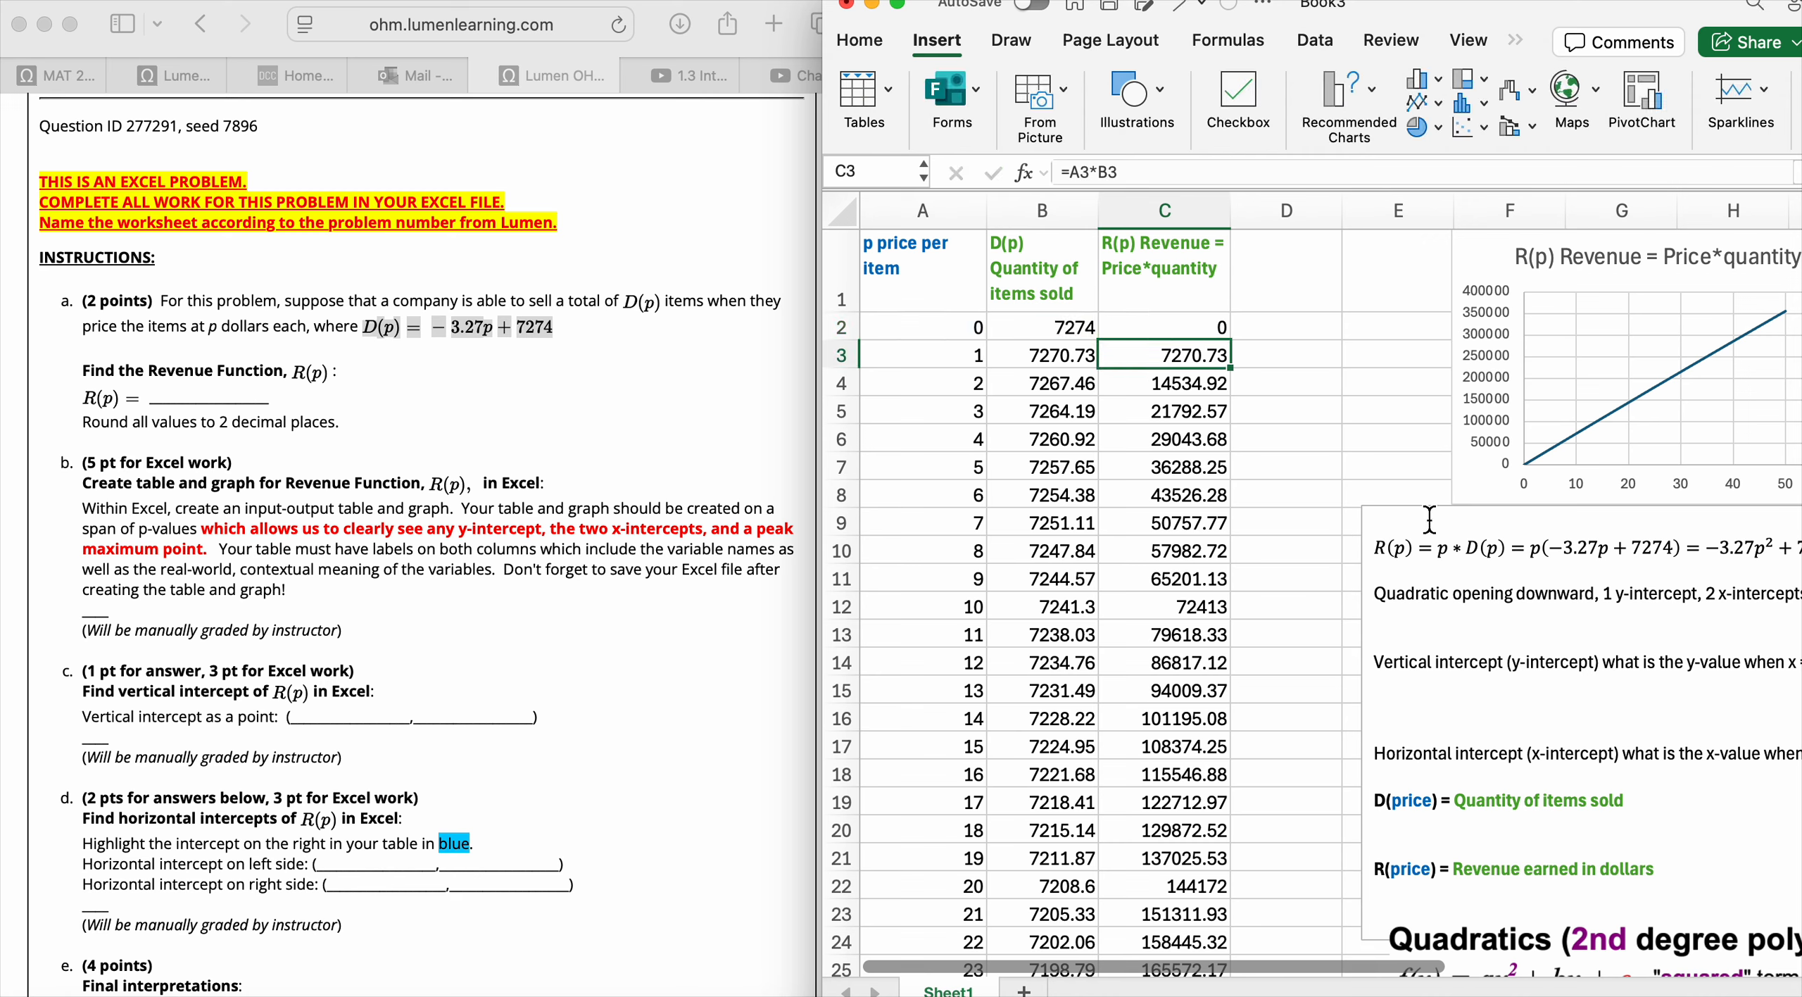
Step: Examine the R(p) derivation in the notes text box, from price times D(p) through the substitution to the expanded quadratic
scroll(1428, 520, "right", 5)
scroll(1434, 518, "left", 3)
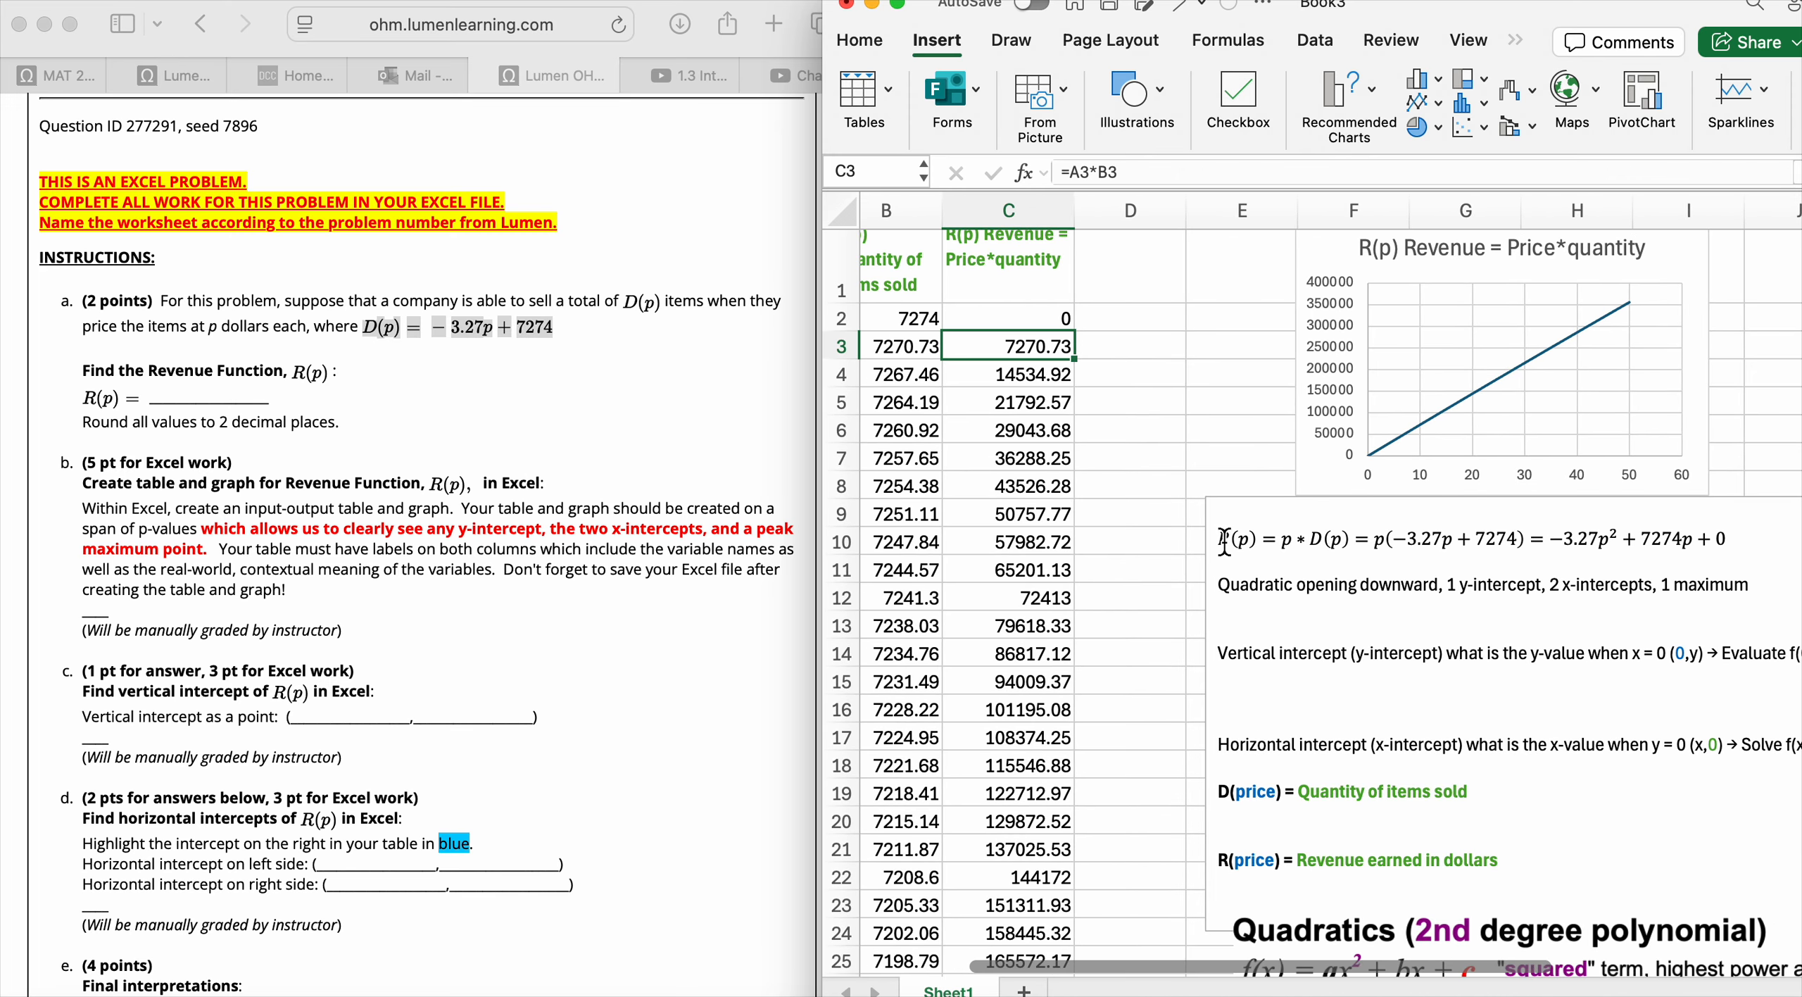
left_click(1223, 543)
left_click_drag(1222, 543, 1347, 543)
left_click(1314, 567)
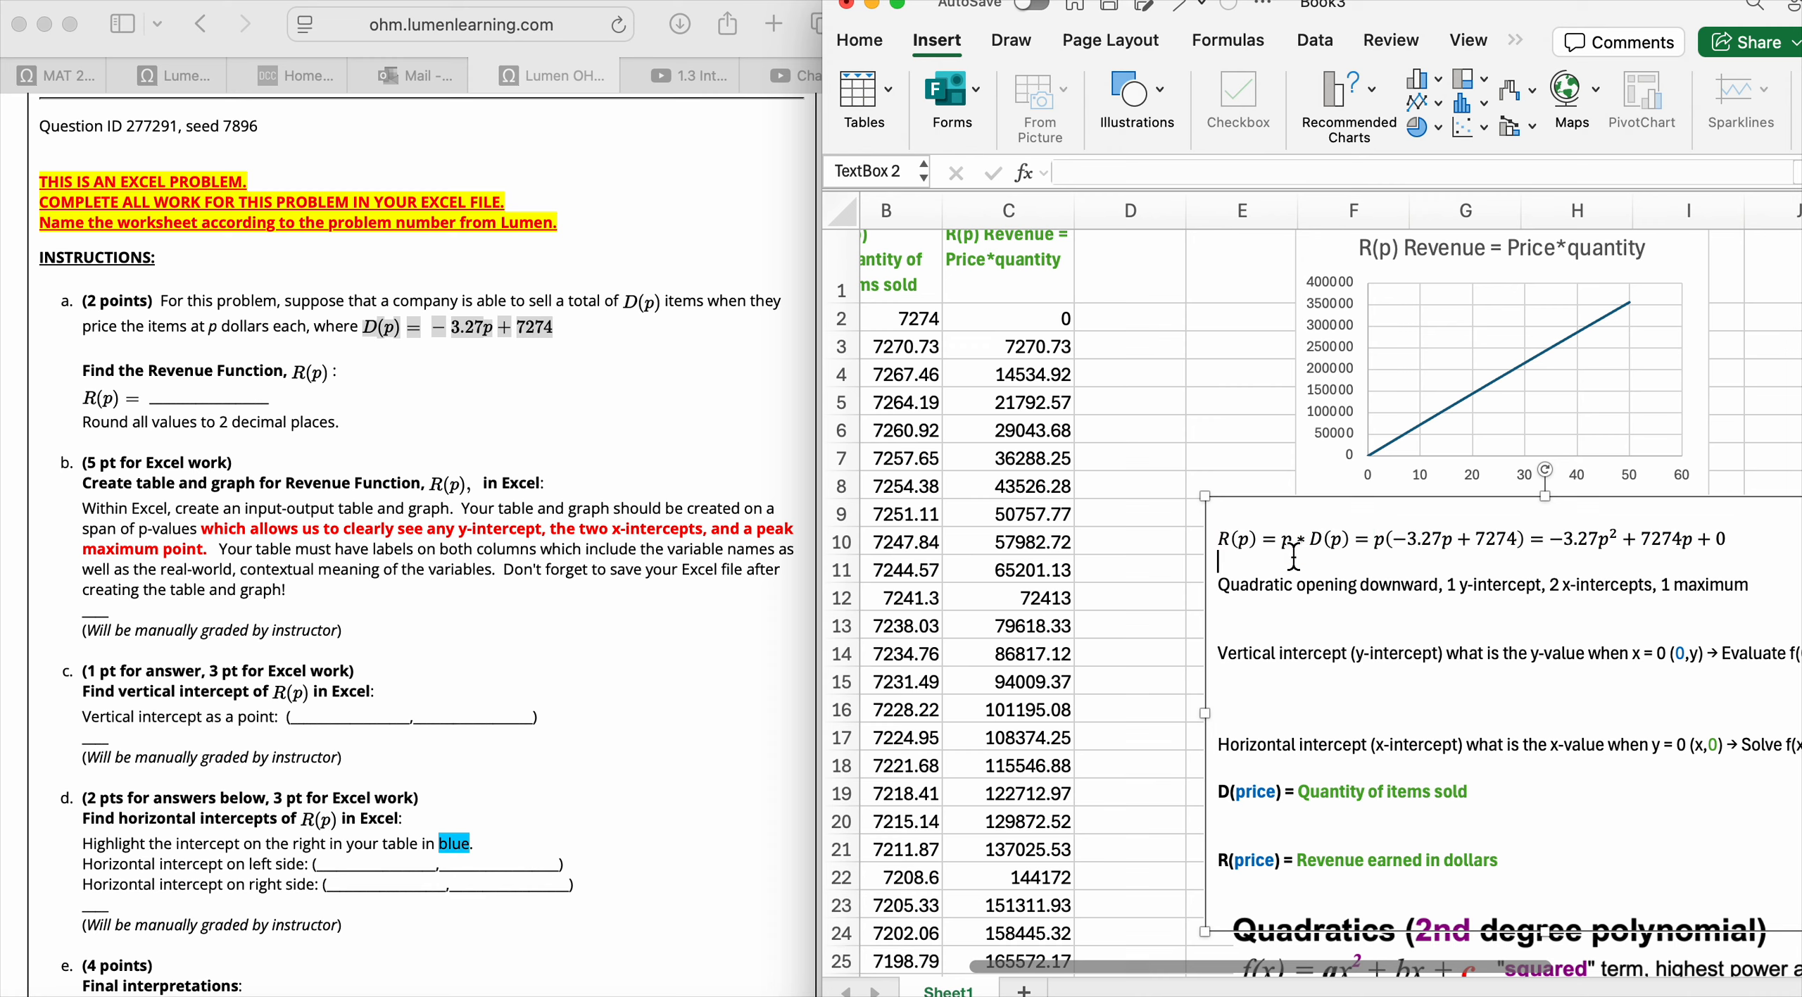
double_click(1378, 541)
left_click_drag(1392, 541, 1476, 546)
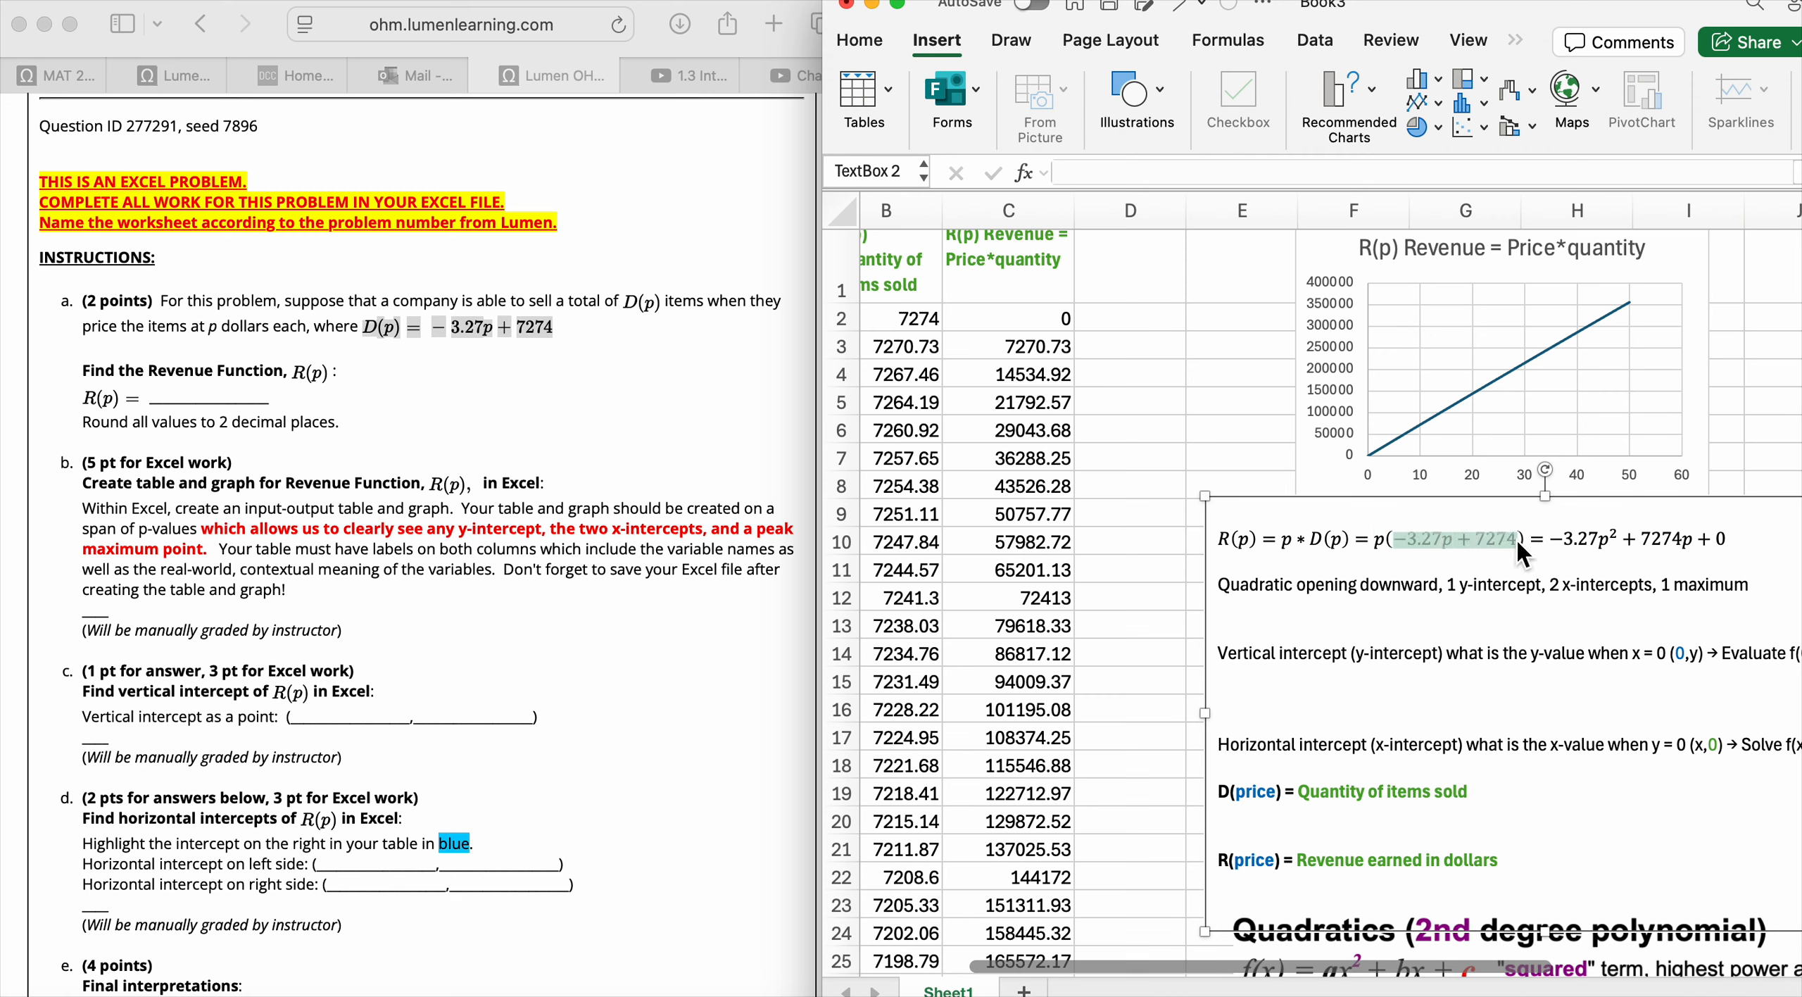
left_click(1490, 570)
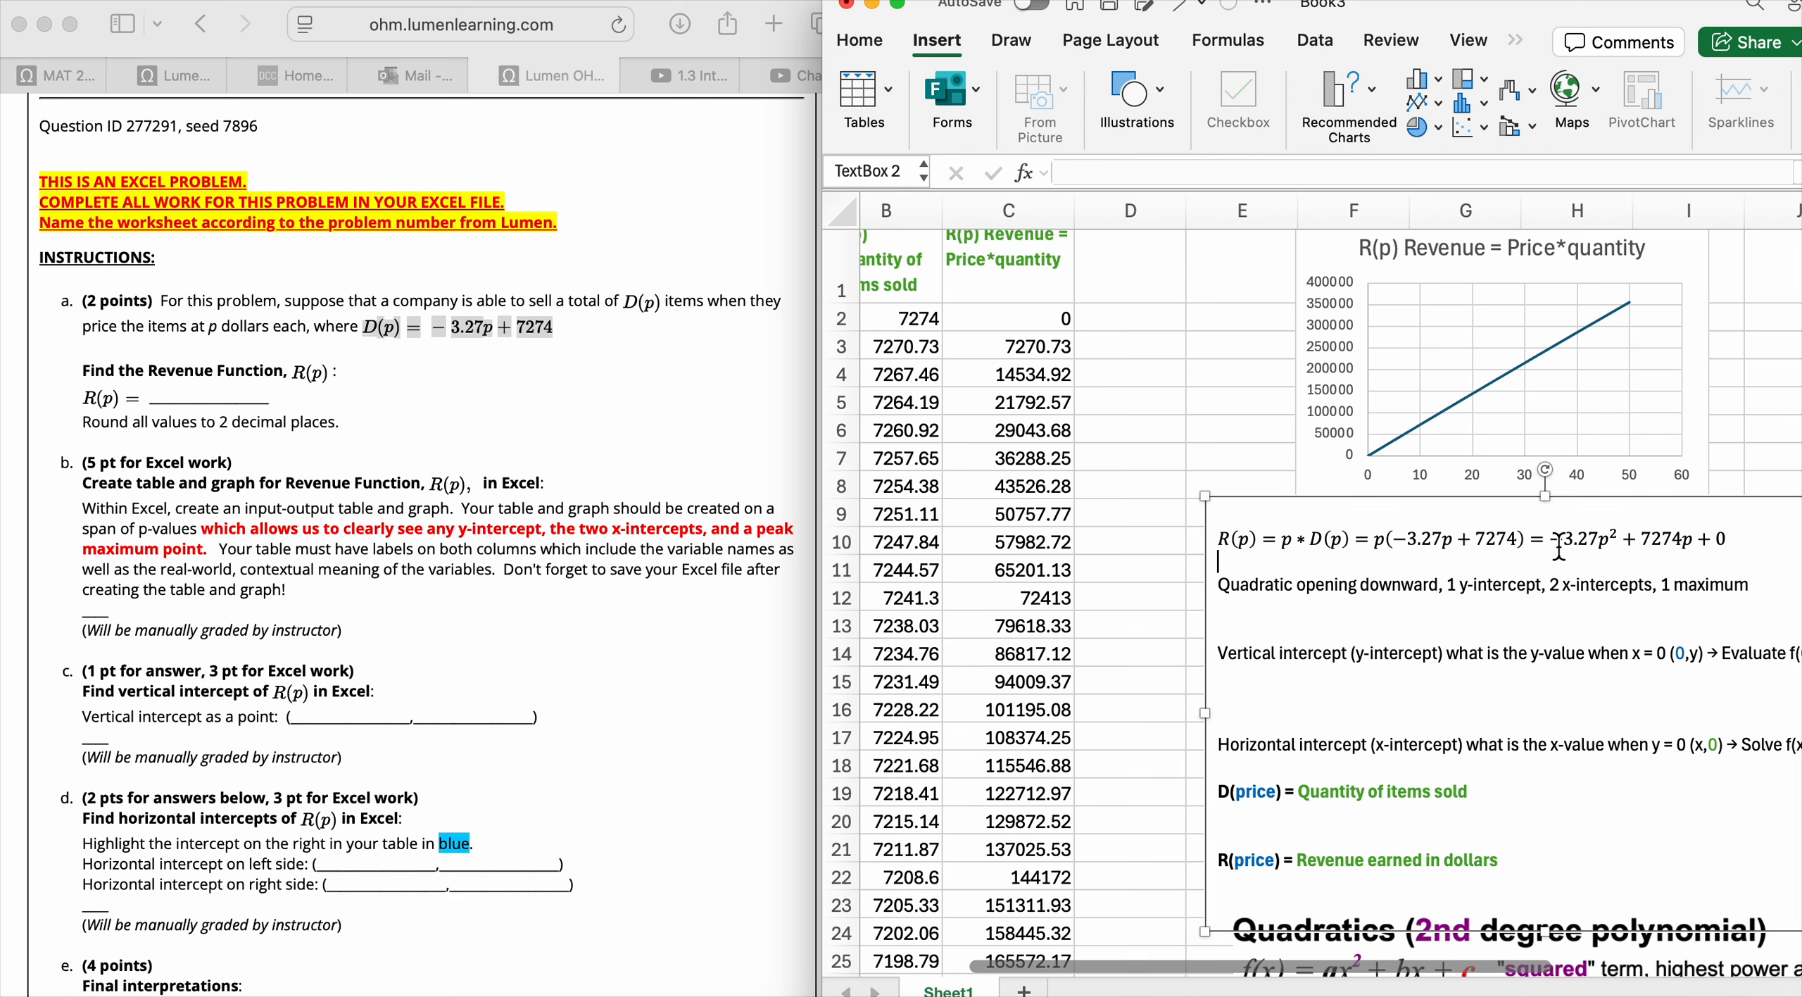
left_click_drag(1552, 542, 1619, 556)
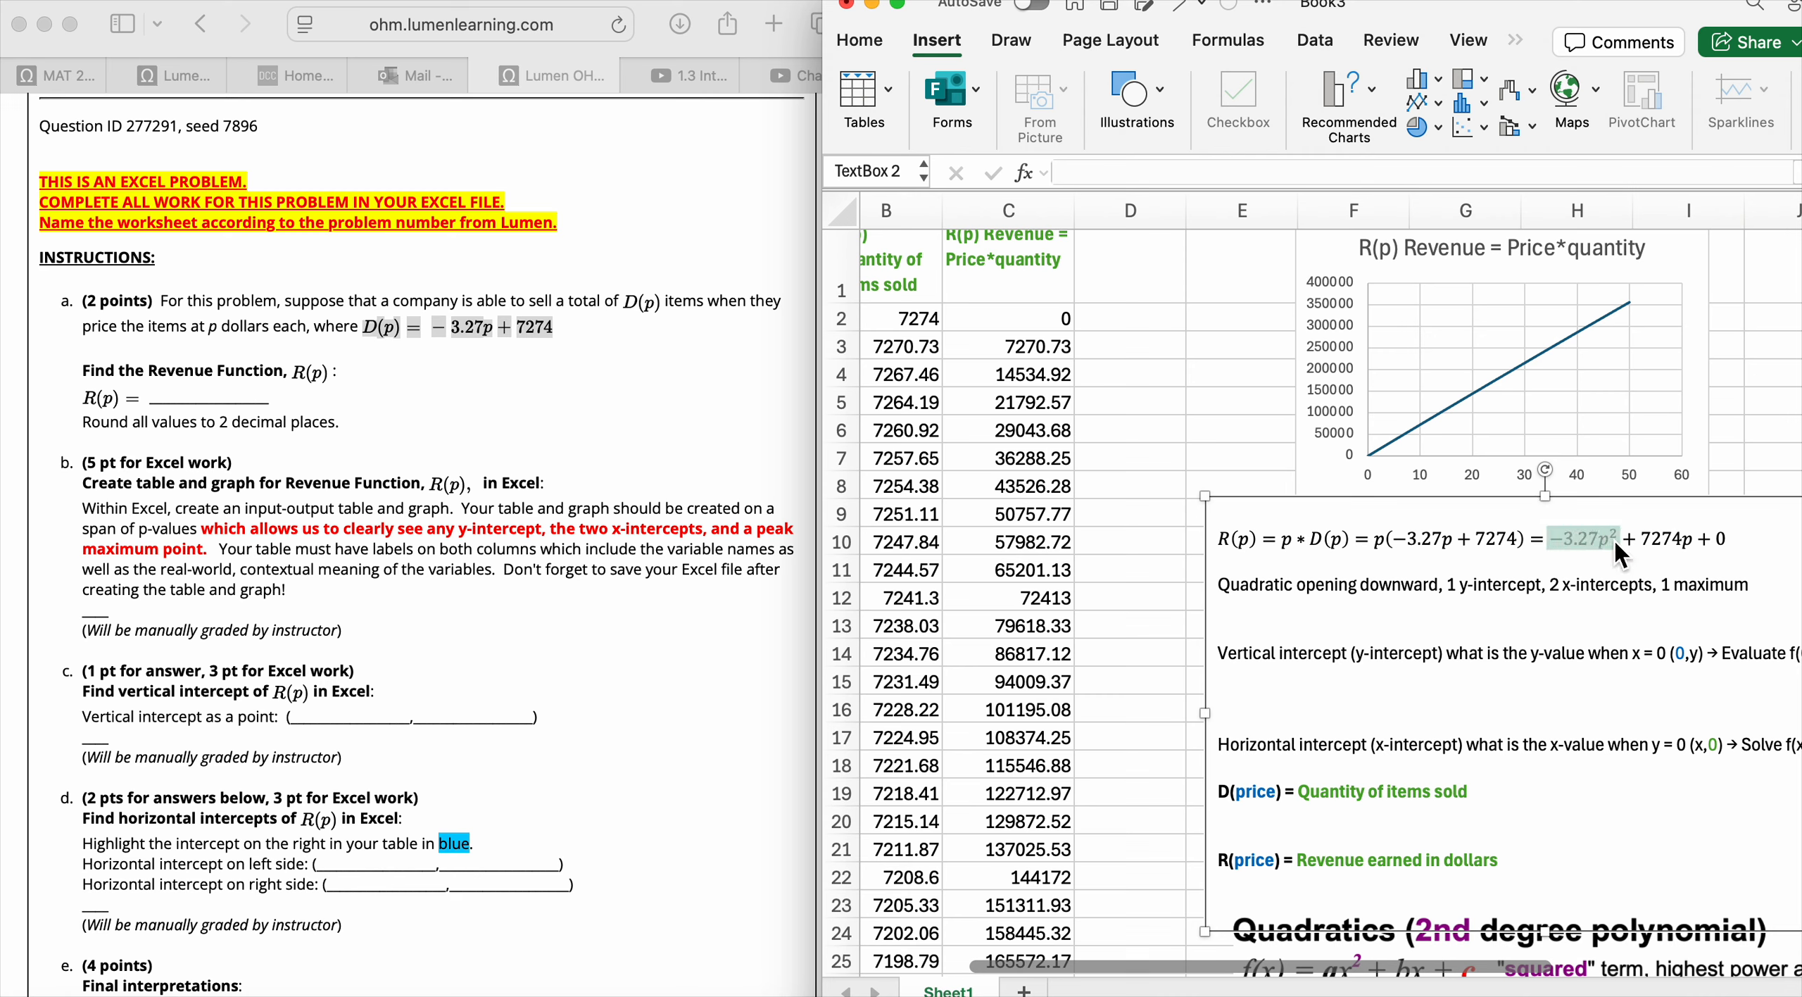
left_click_drag(1644, 544, 1661, 549)
left_click(1733, 552)
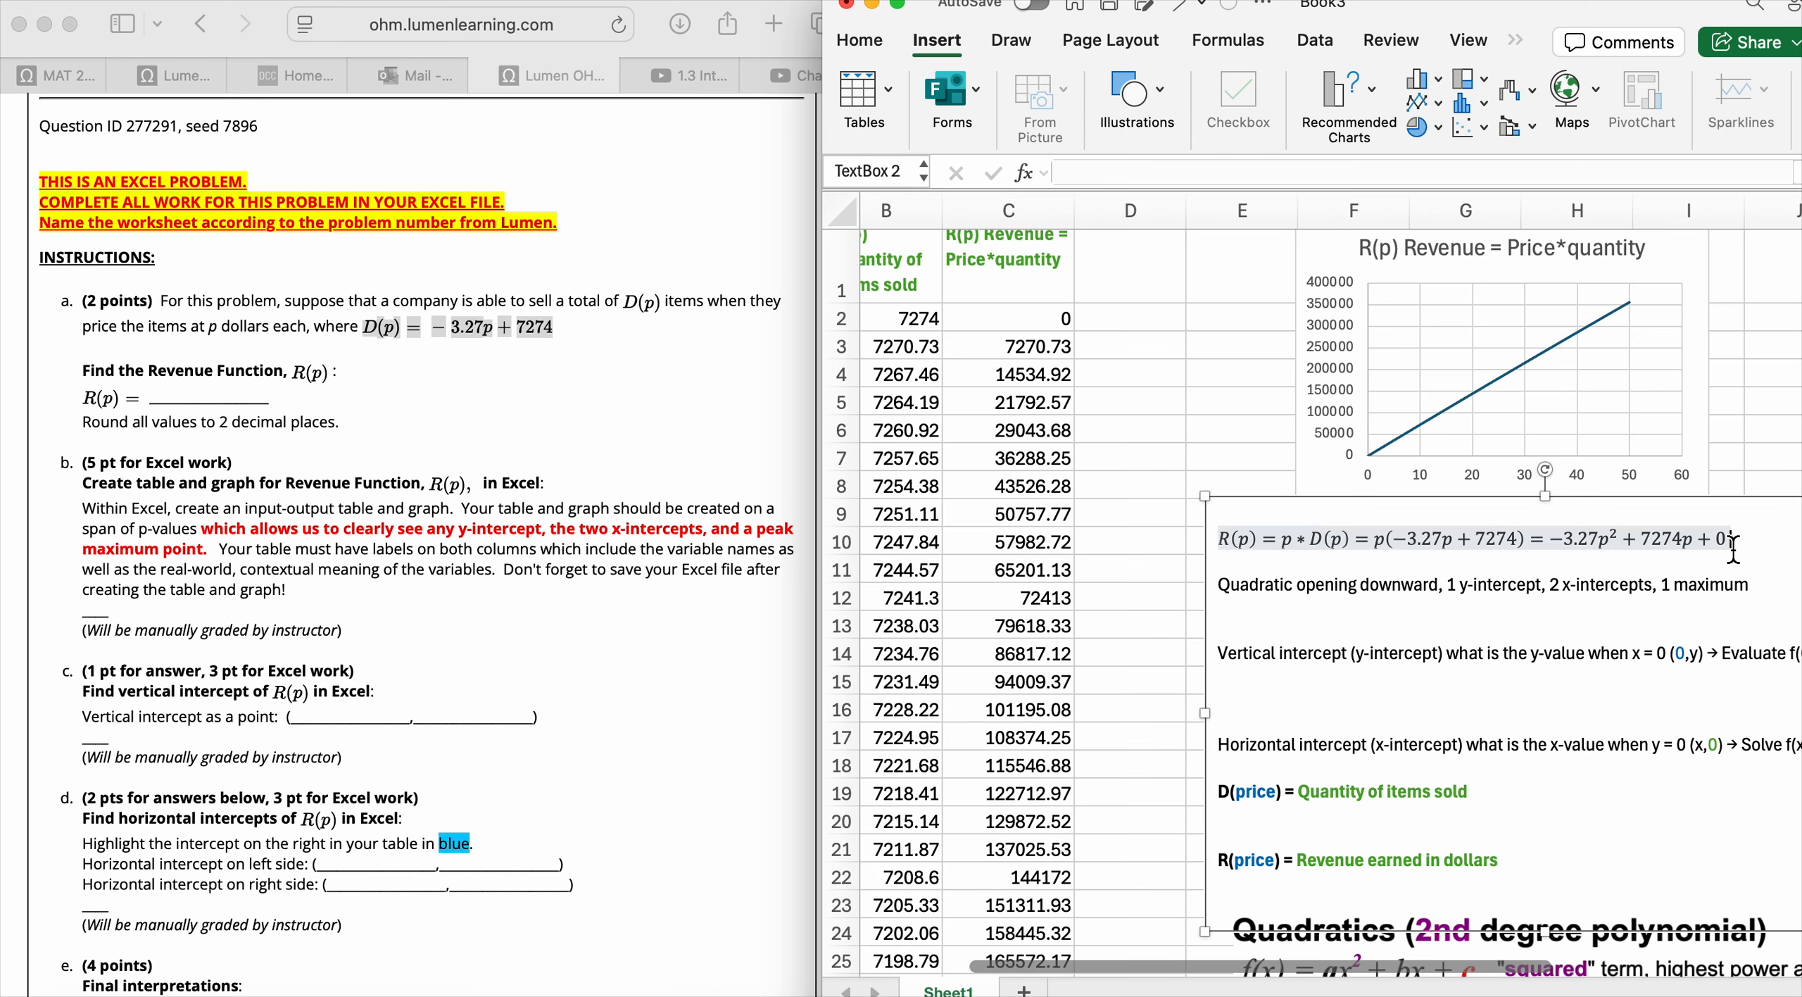
Step: Examine the leading coefficient and constant term of R(p), and consult the Quadratics reference notes on the parabola's opening, vertex and intercepts
scroll(1640, 529, "down", 3)
scroll(1640, 529, "right", 2)
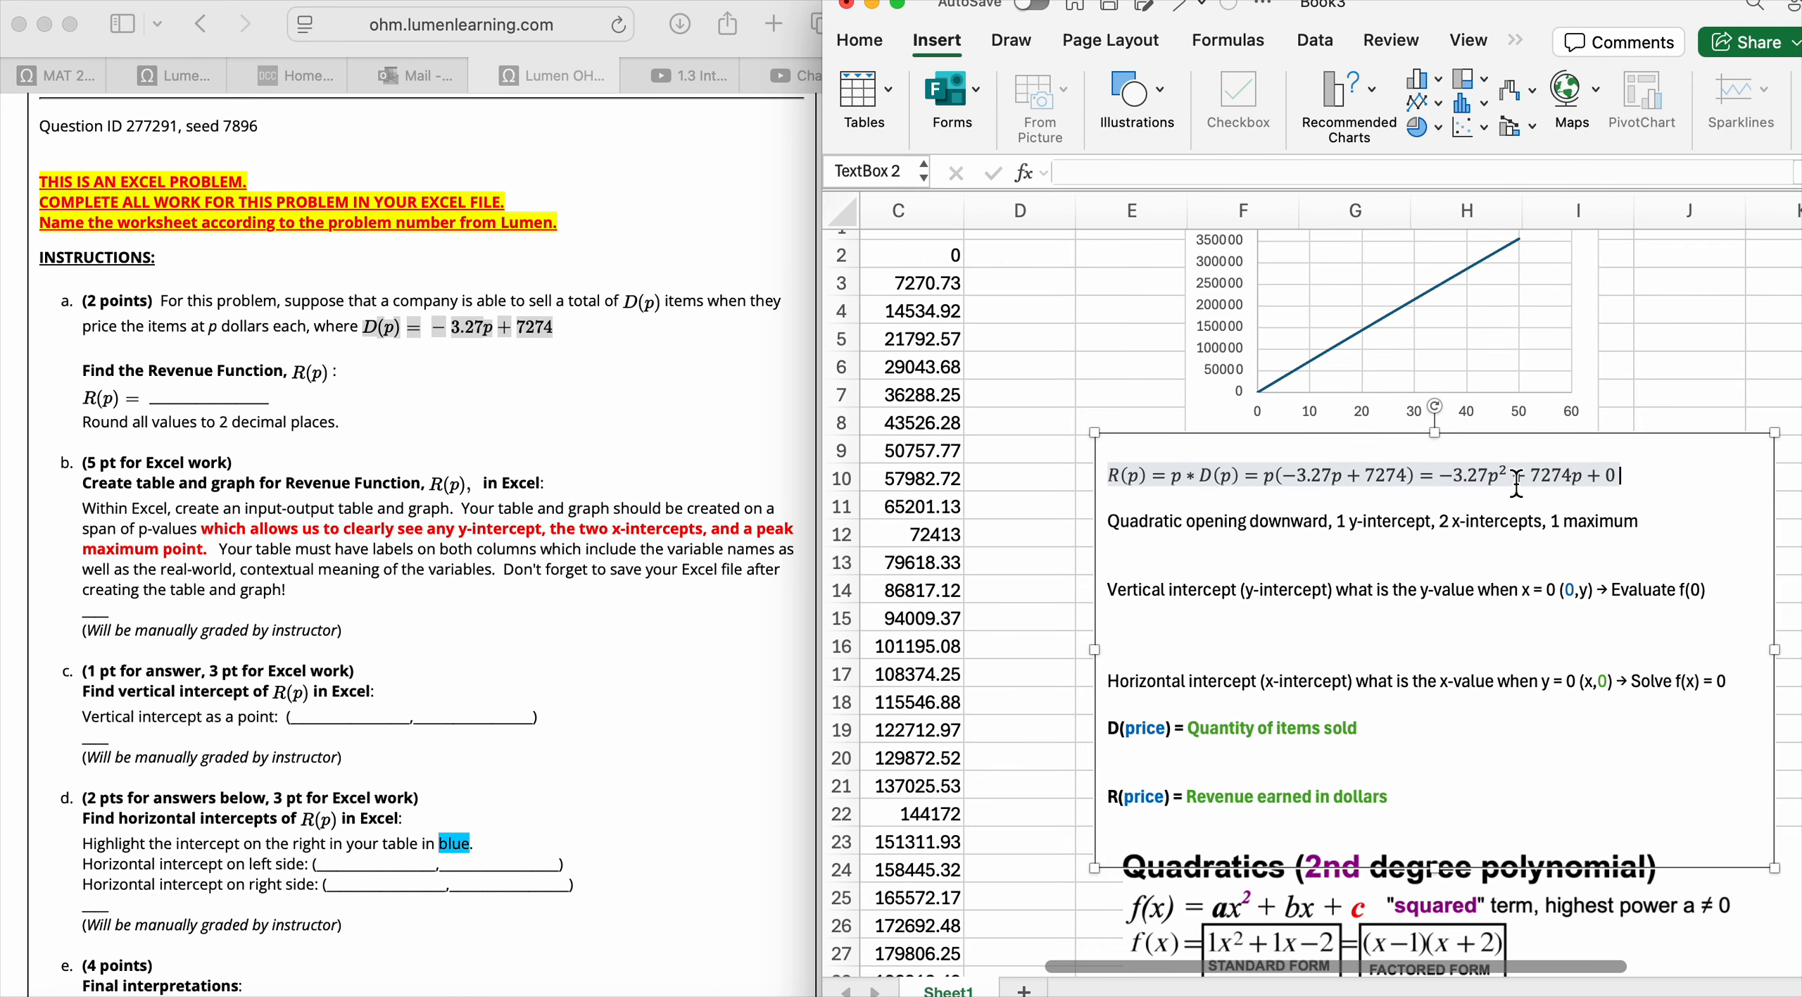
left_click_drag(1443, 476, 1484, 478)
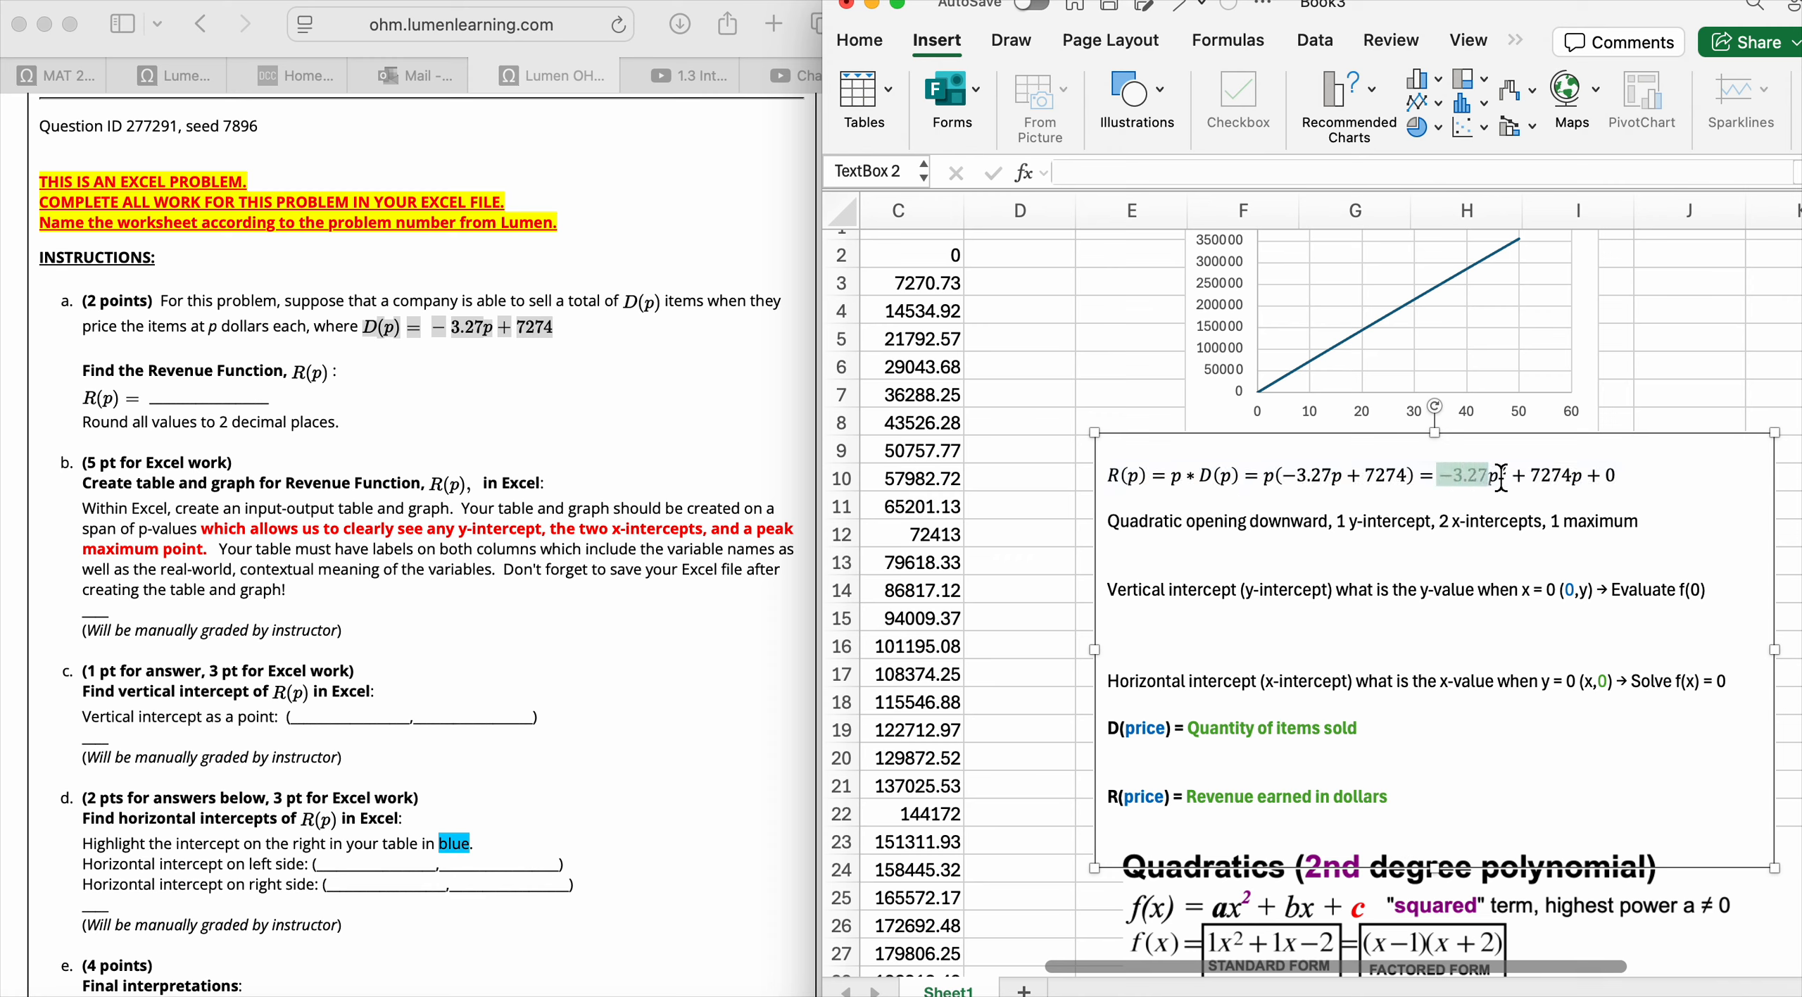
left_click(1507, 503)
left_click_drag(1444, 490, 1488, 488)
left_click_drag(1607, 475, 1632, 475)
scroll(1614, 489, "down", 10)
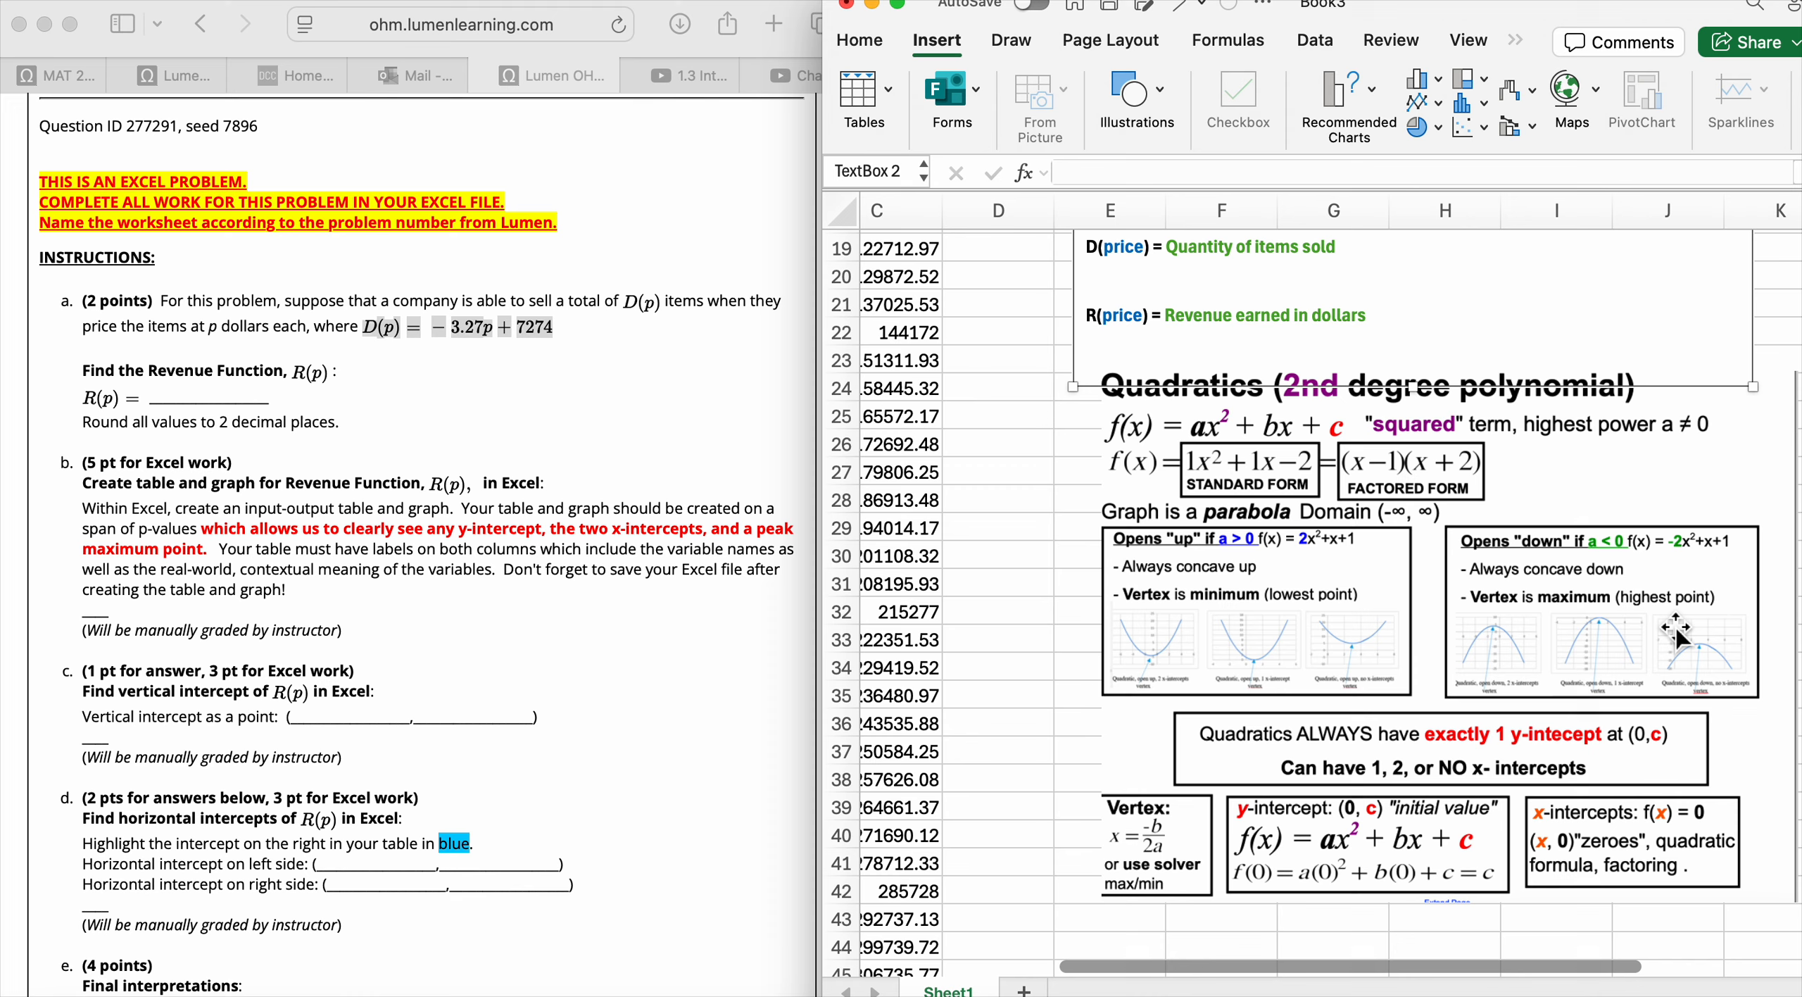
Step: Compare the x-intercept notes in the Quadratics reference with the "two x-intercepts" requirement in part b of the problem
scroll(1678, 774, "down", 1)
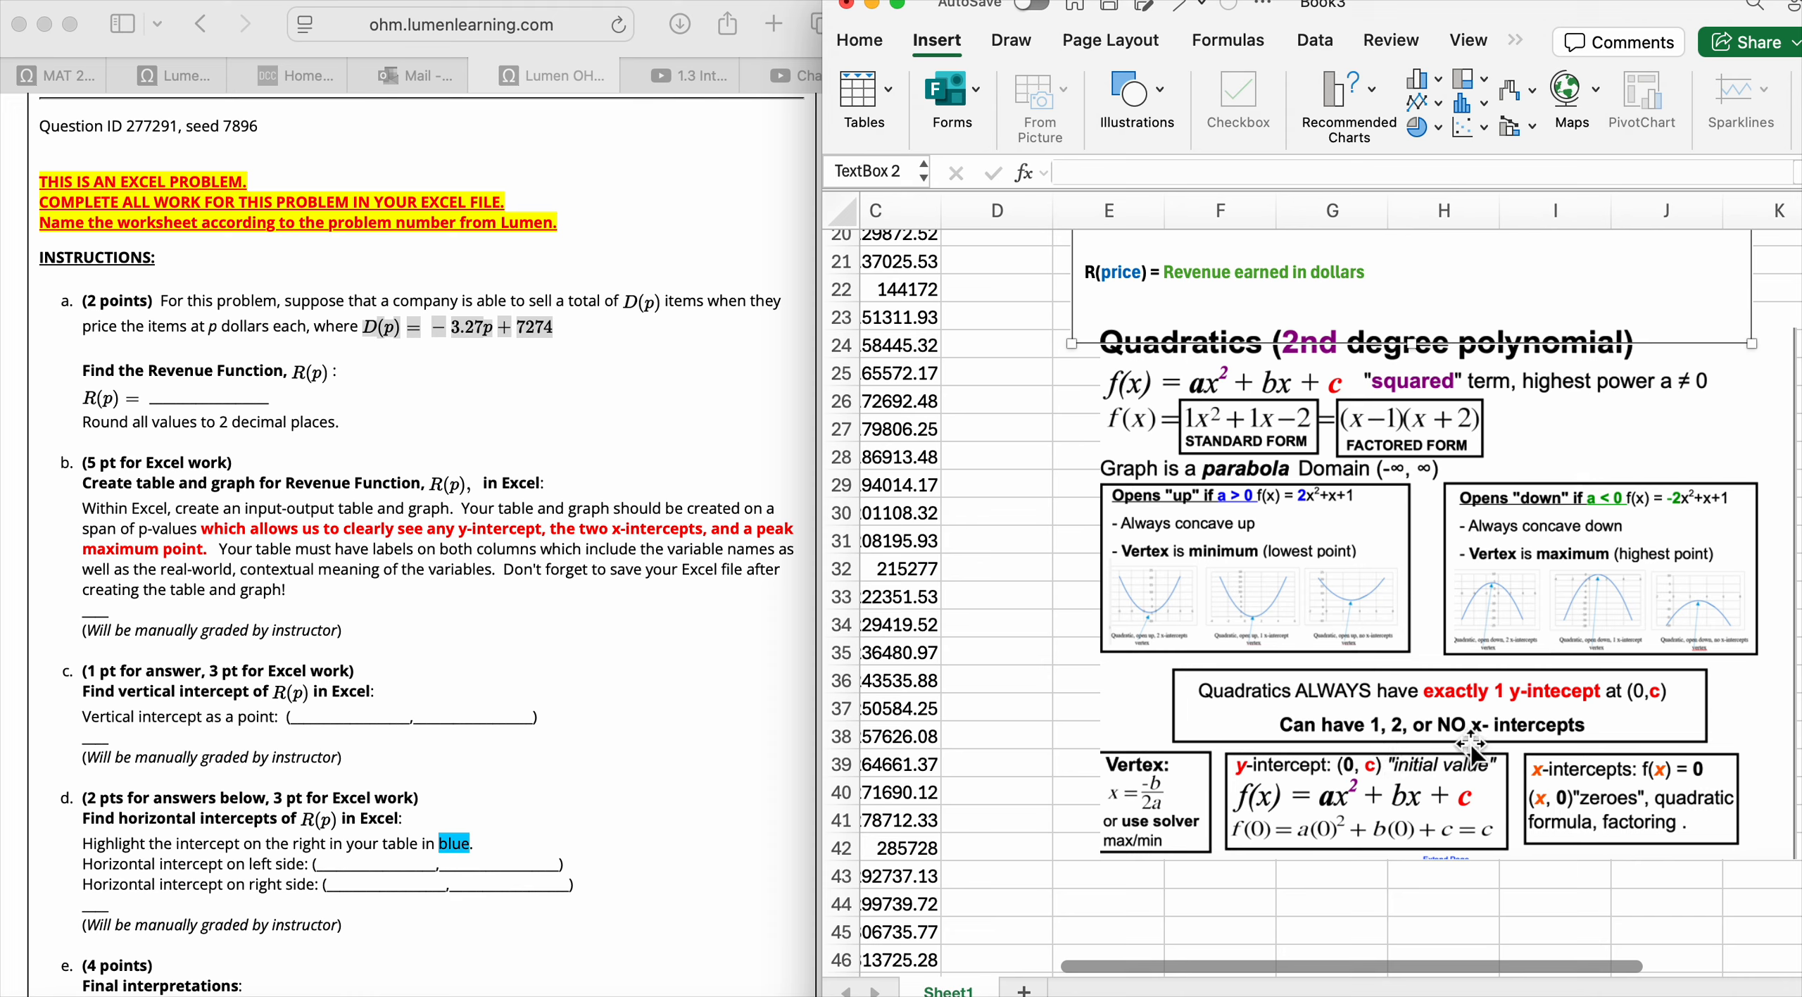
left_click(535, 556)
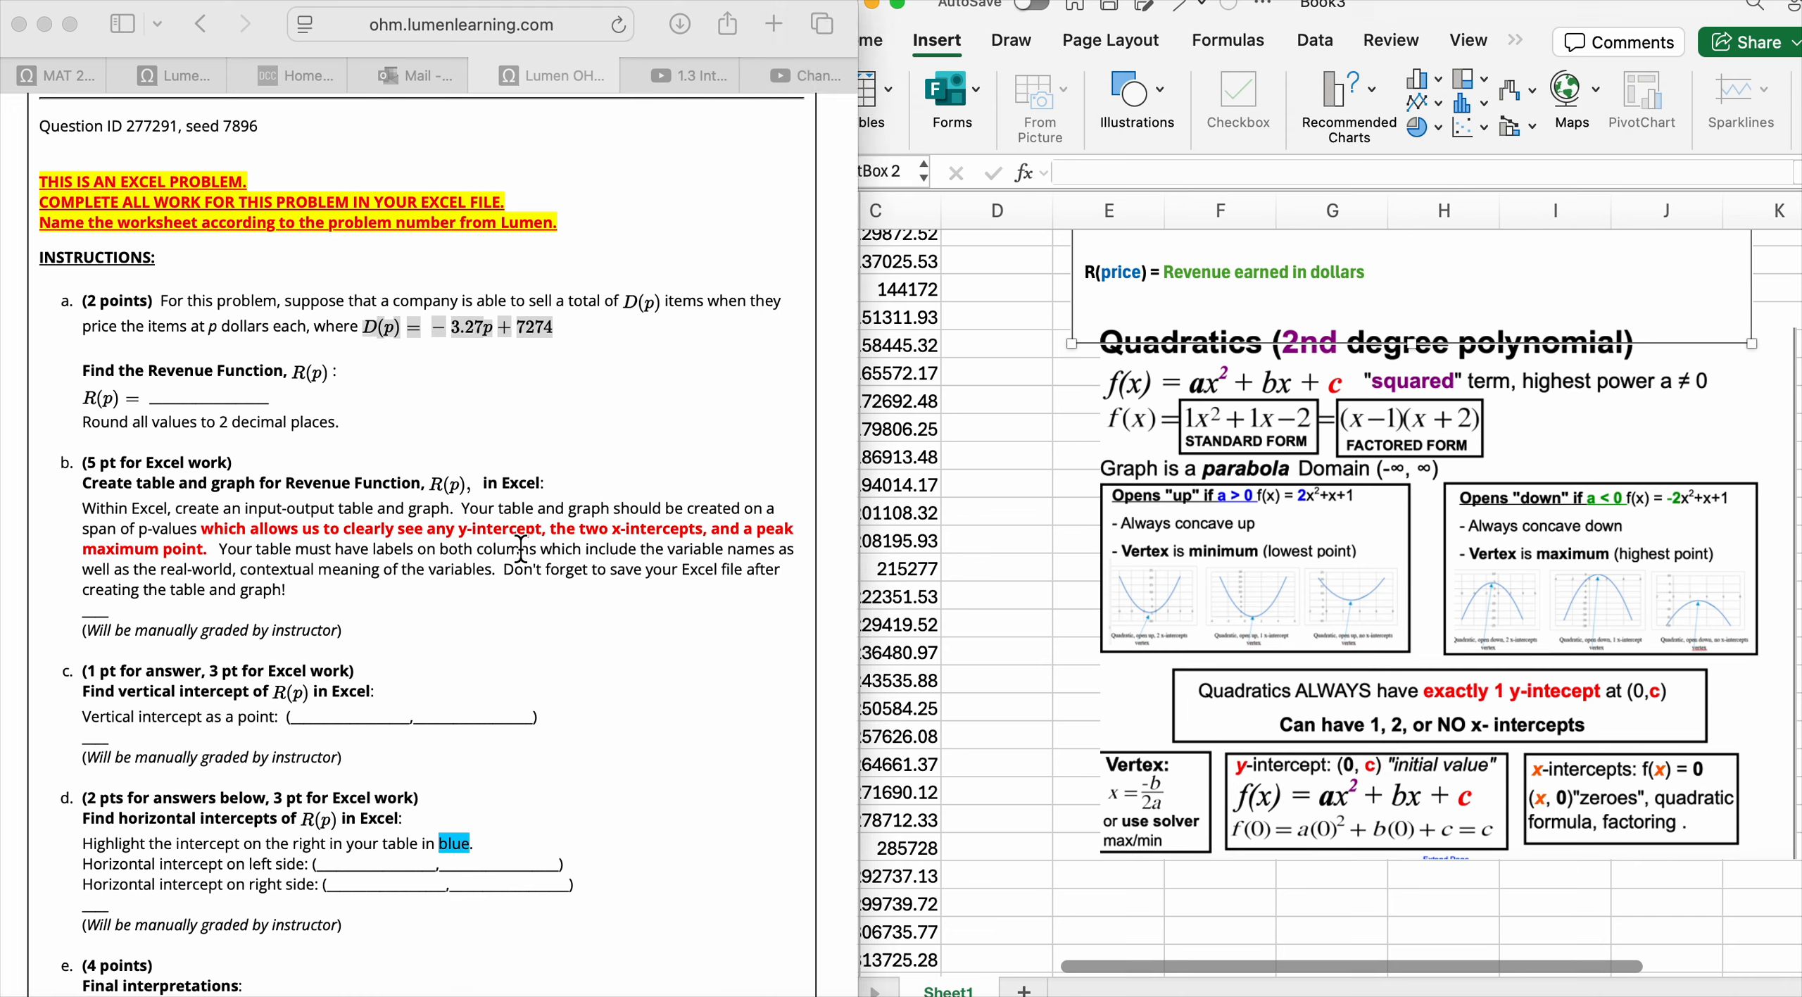
left_click_drag(583, 531, 712, 532)
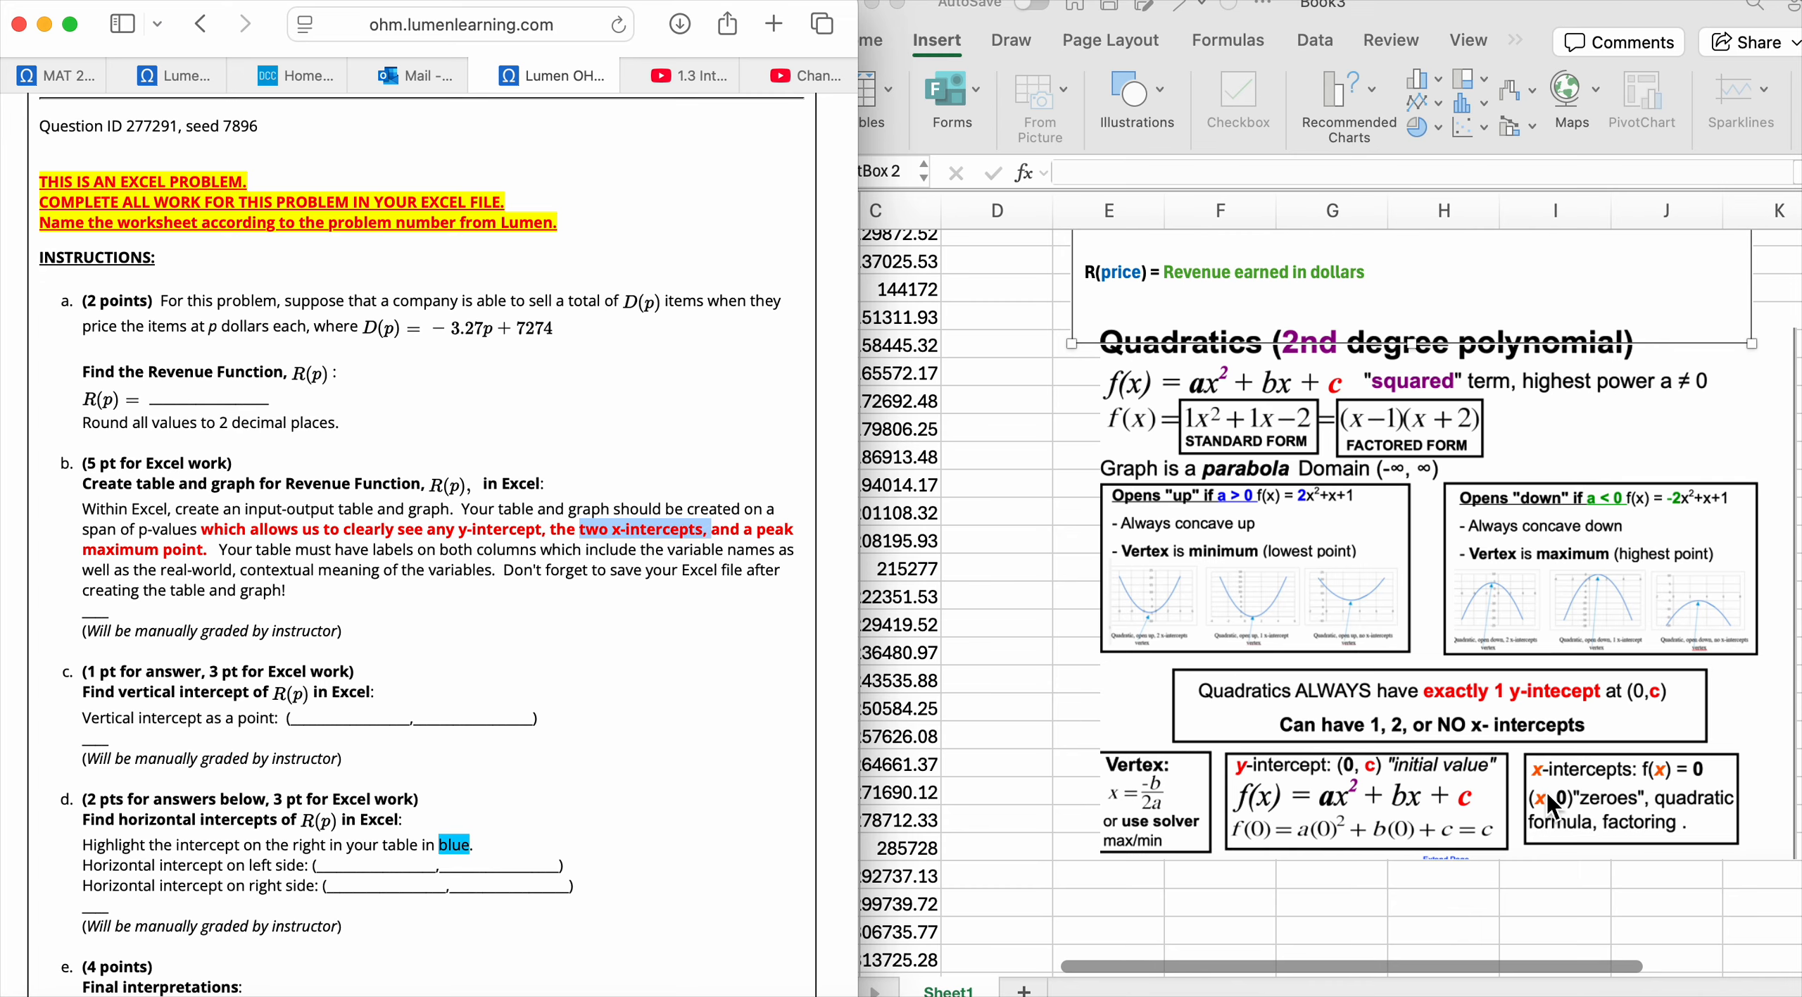
Step: Move the R(p) revenue chart beside the table so that it starts in column D
scroll(1545, 794, "up", 1)
scroll(1546, 785, "up", 10)
scroll(1546, 785, "left", 5)
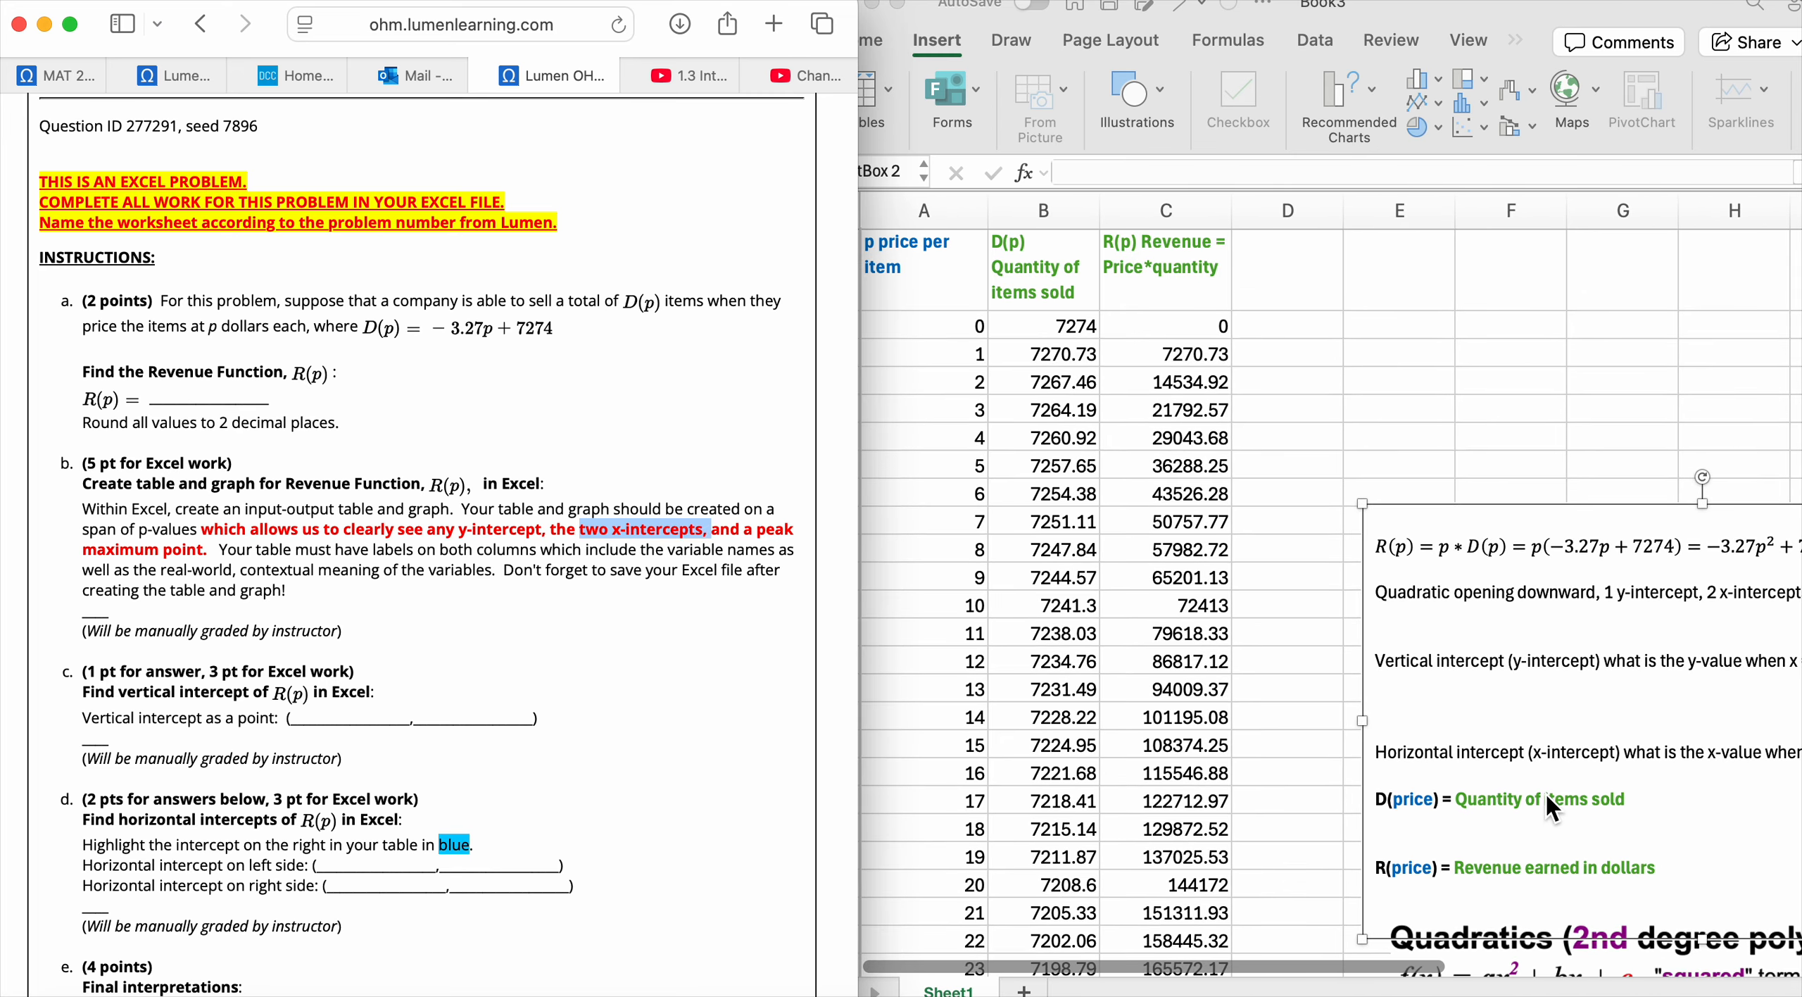
scroll(1118, 431, "left", 2)
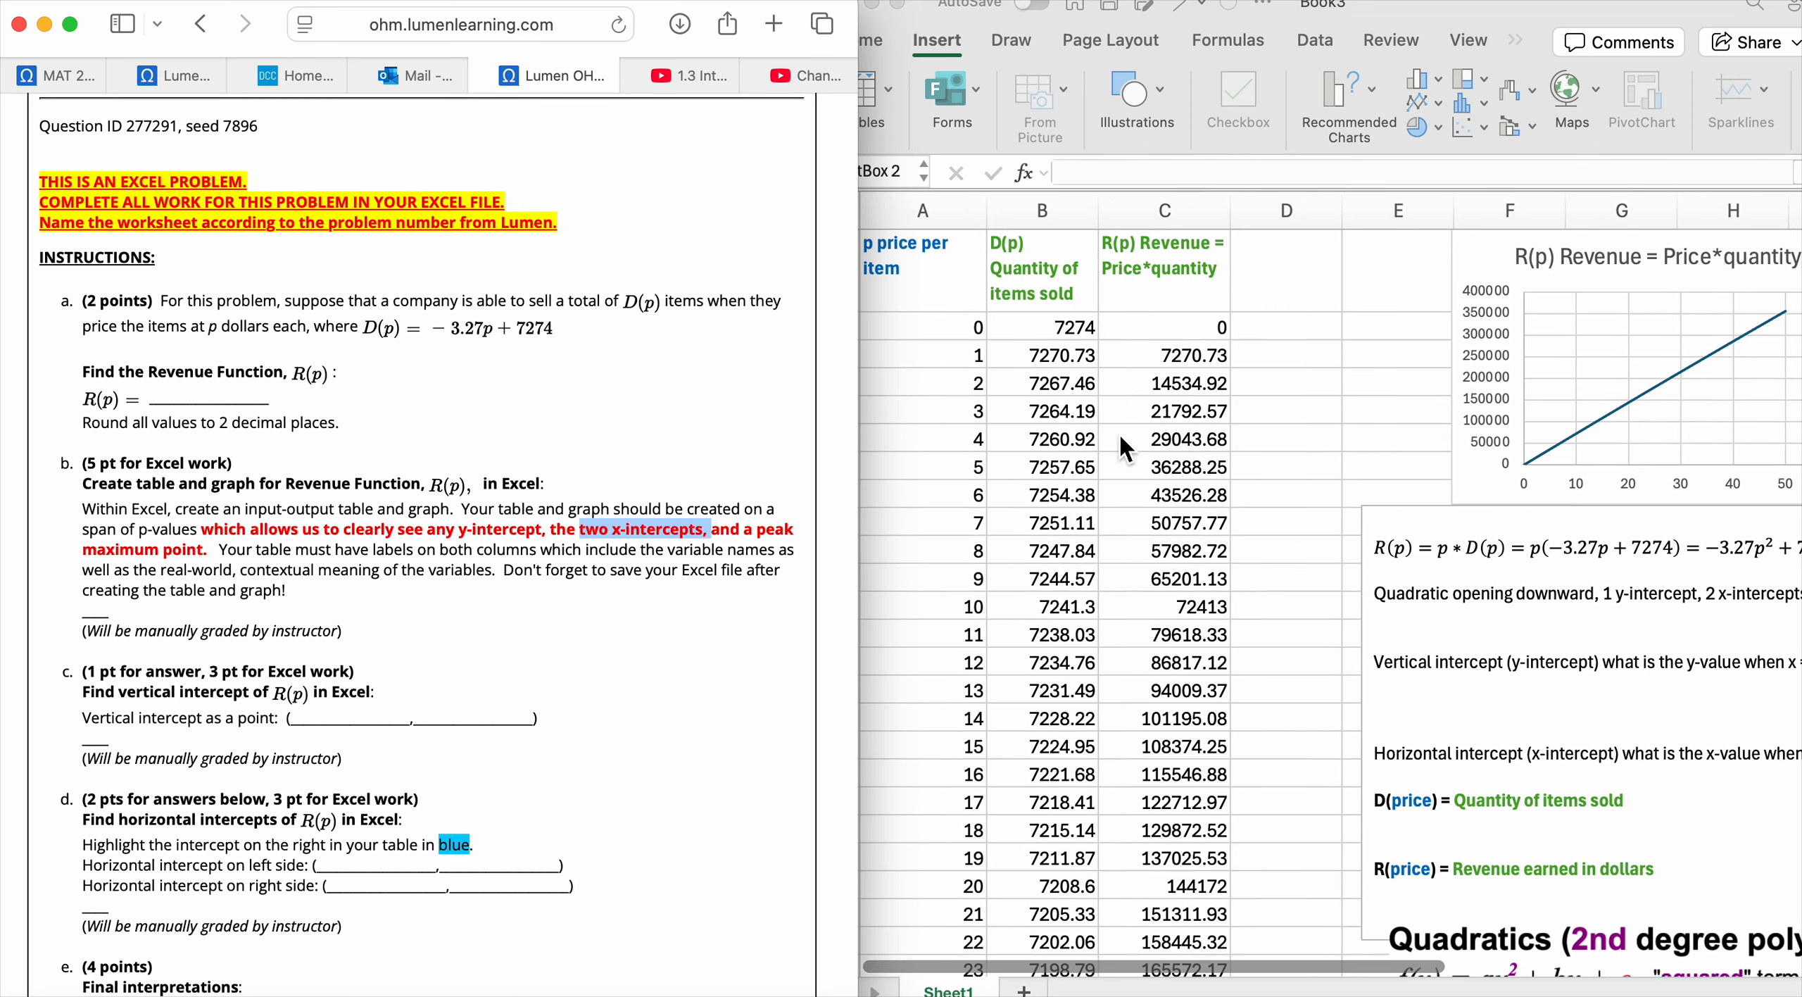
left_click(1484, 259)
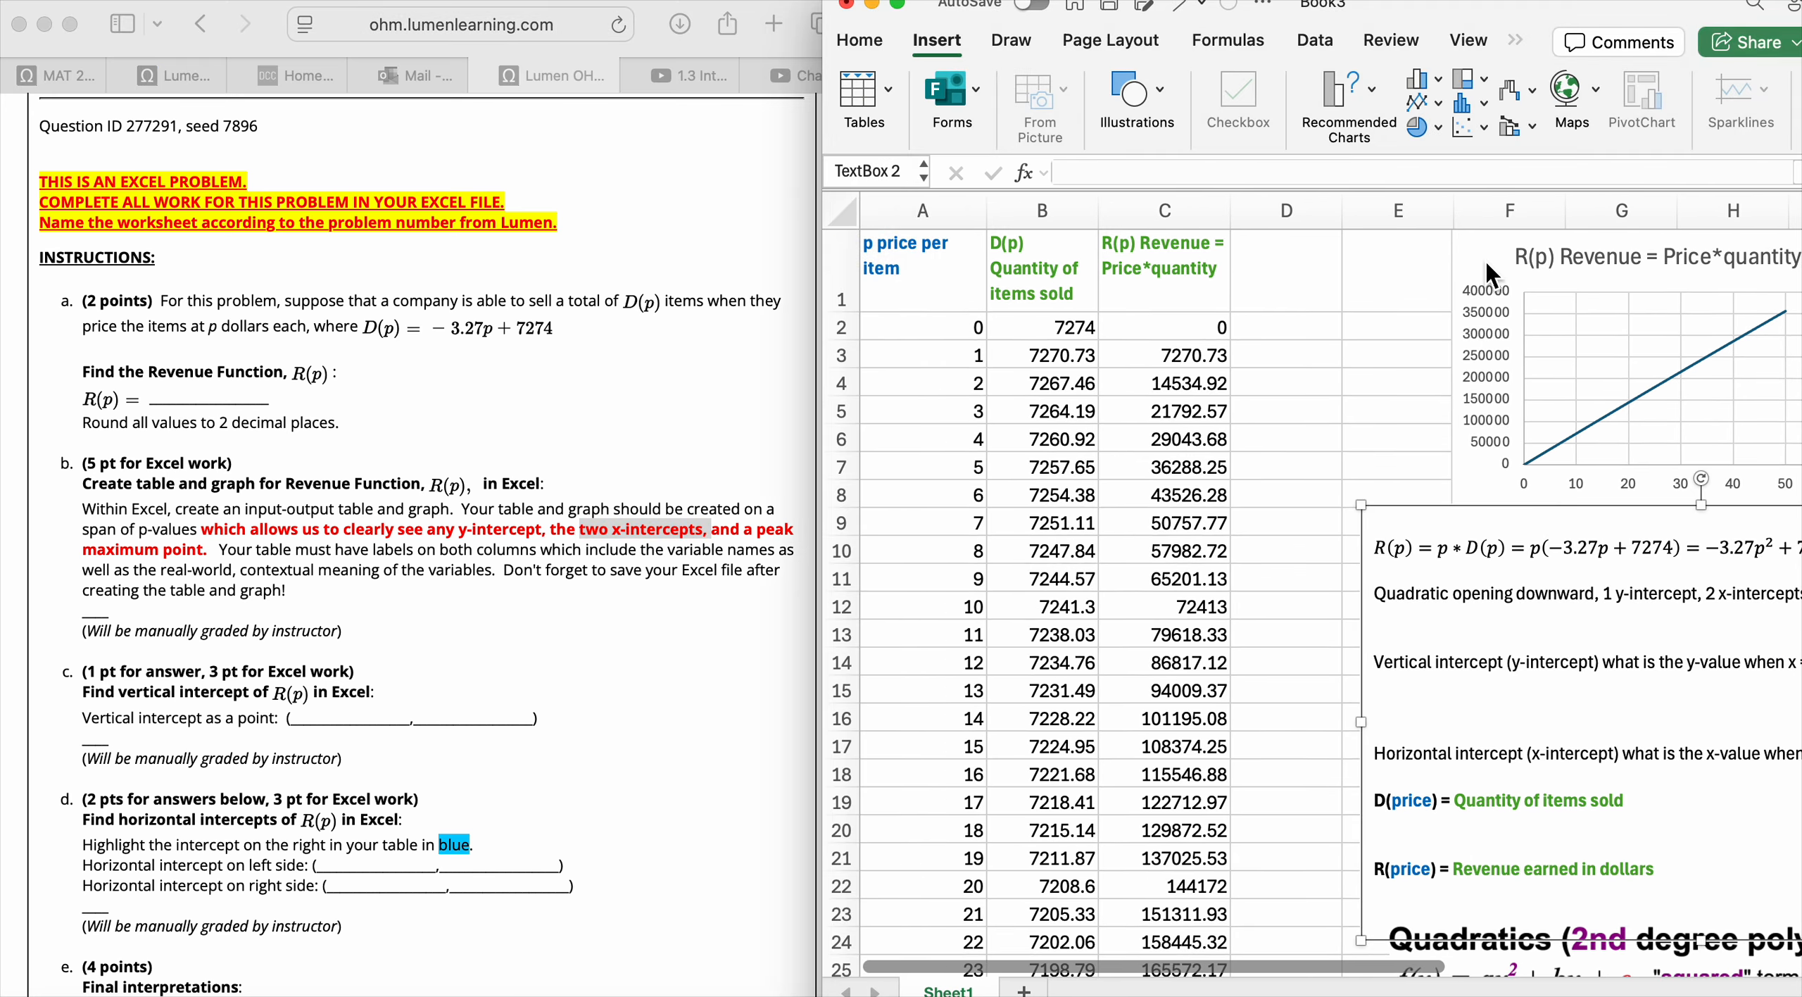
left_click(1467, 272)
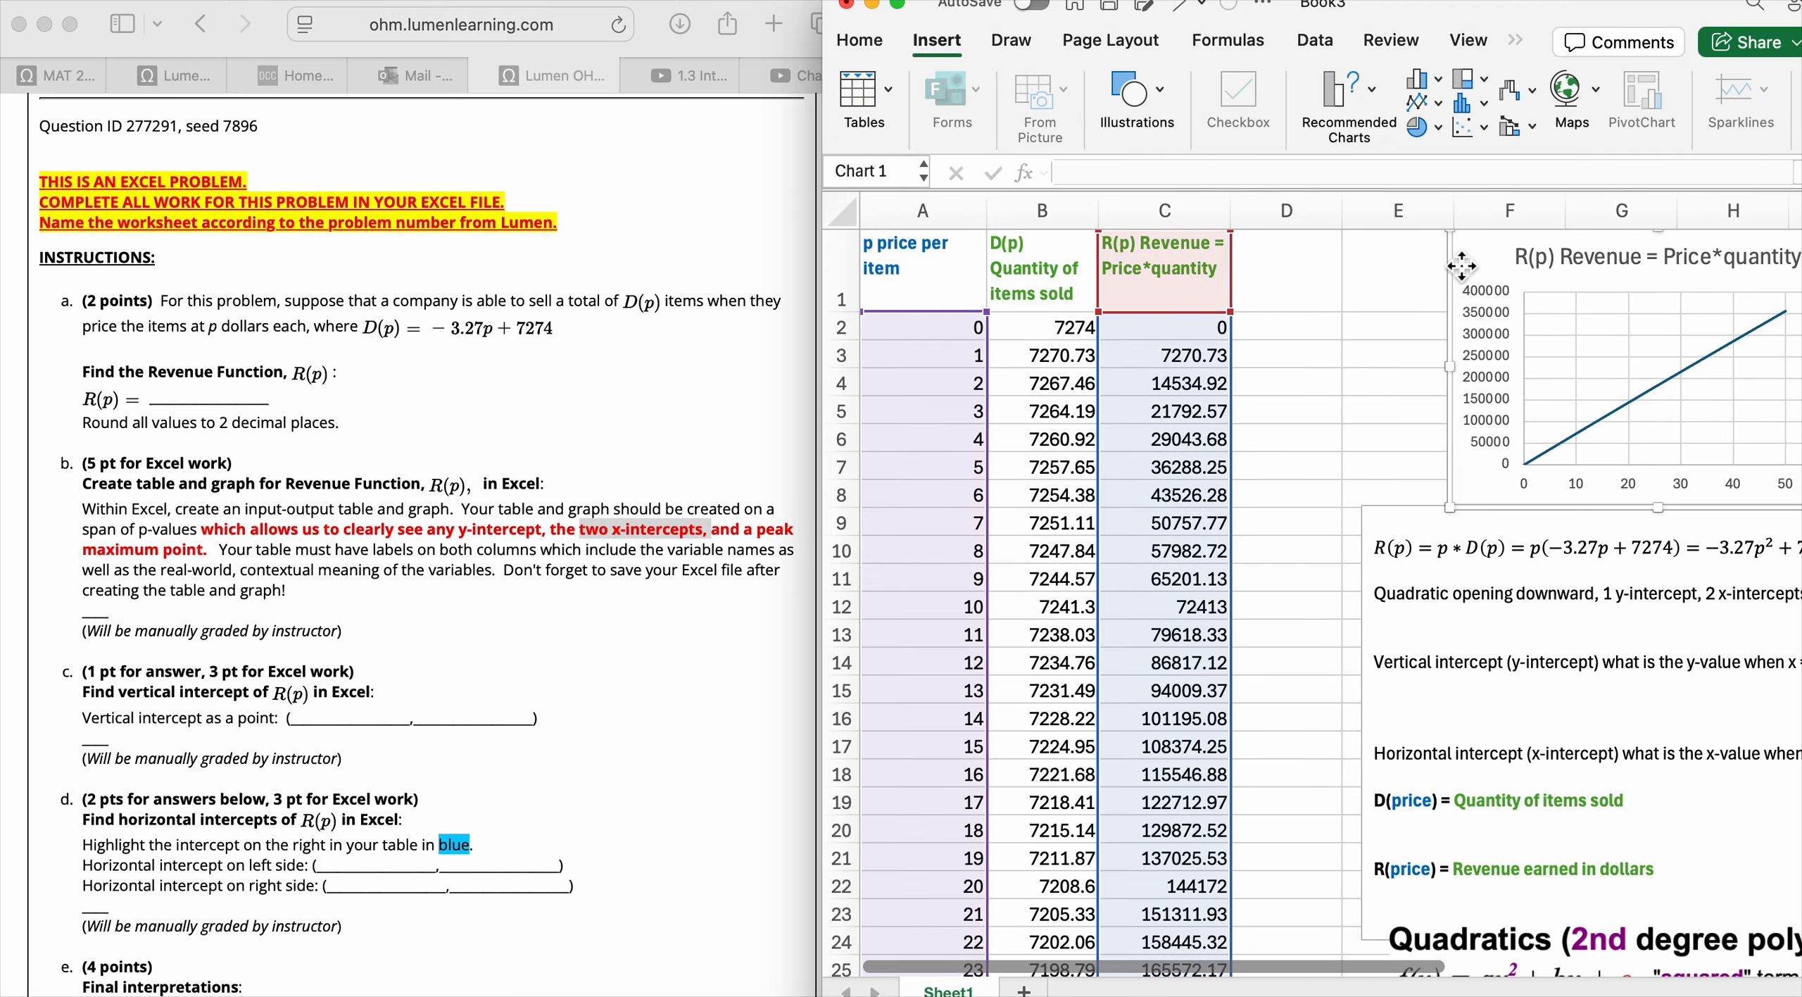
left_click_drag(1467, 272, 1290, 278)
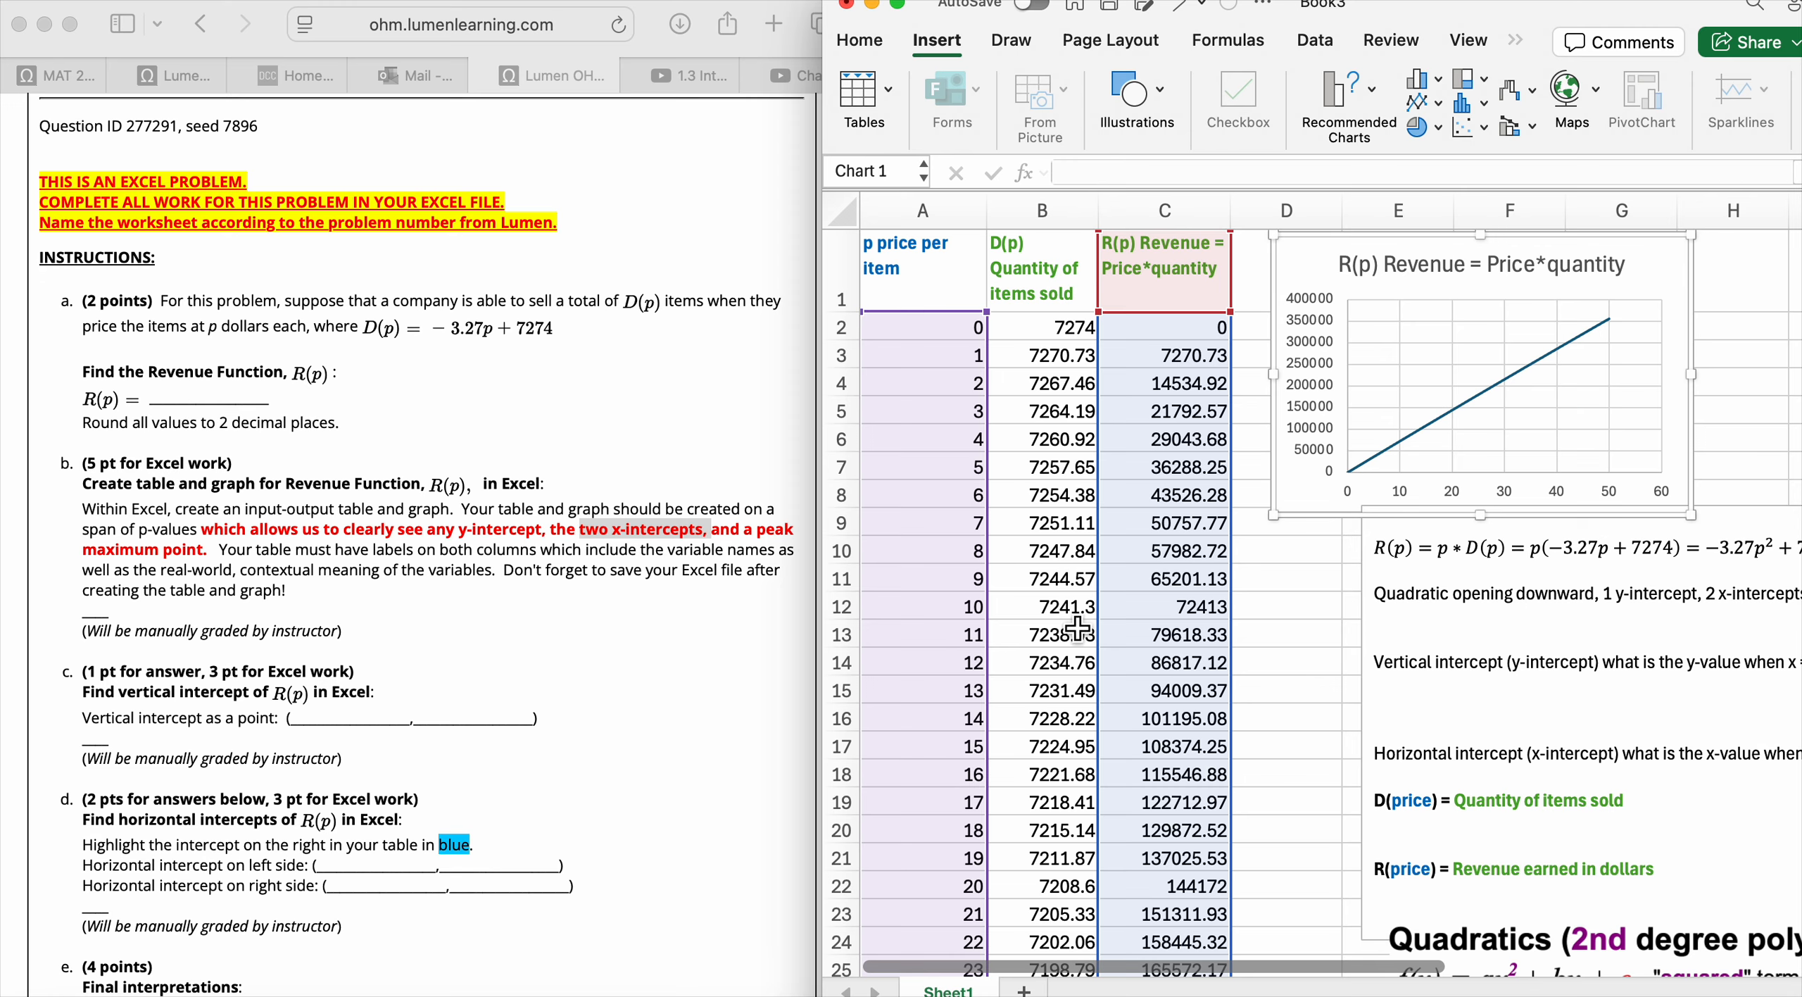
Step: Check the price span in the table and the chart's shape against the graph requirements in part b
scroll(1077, 629, "down", 10)
scroll(1077, 628, "up", 10)
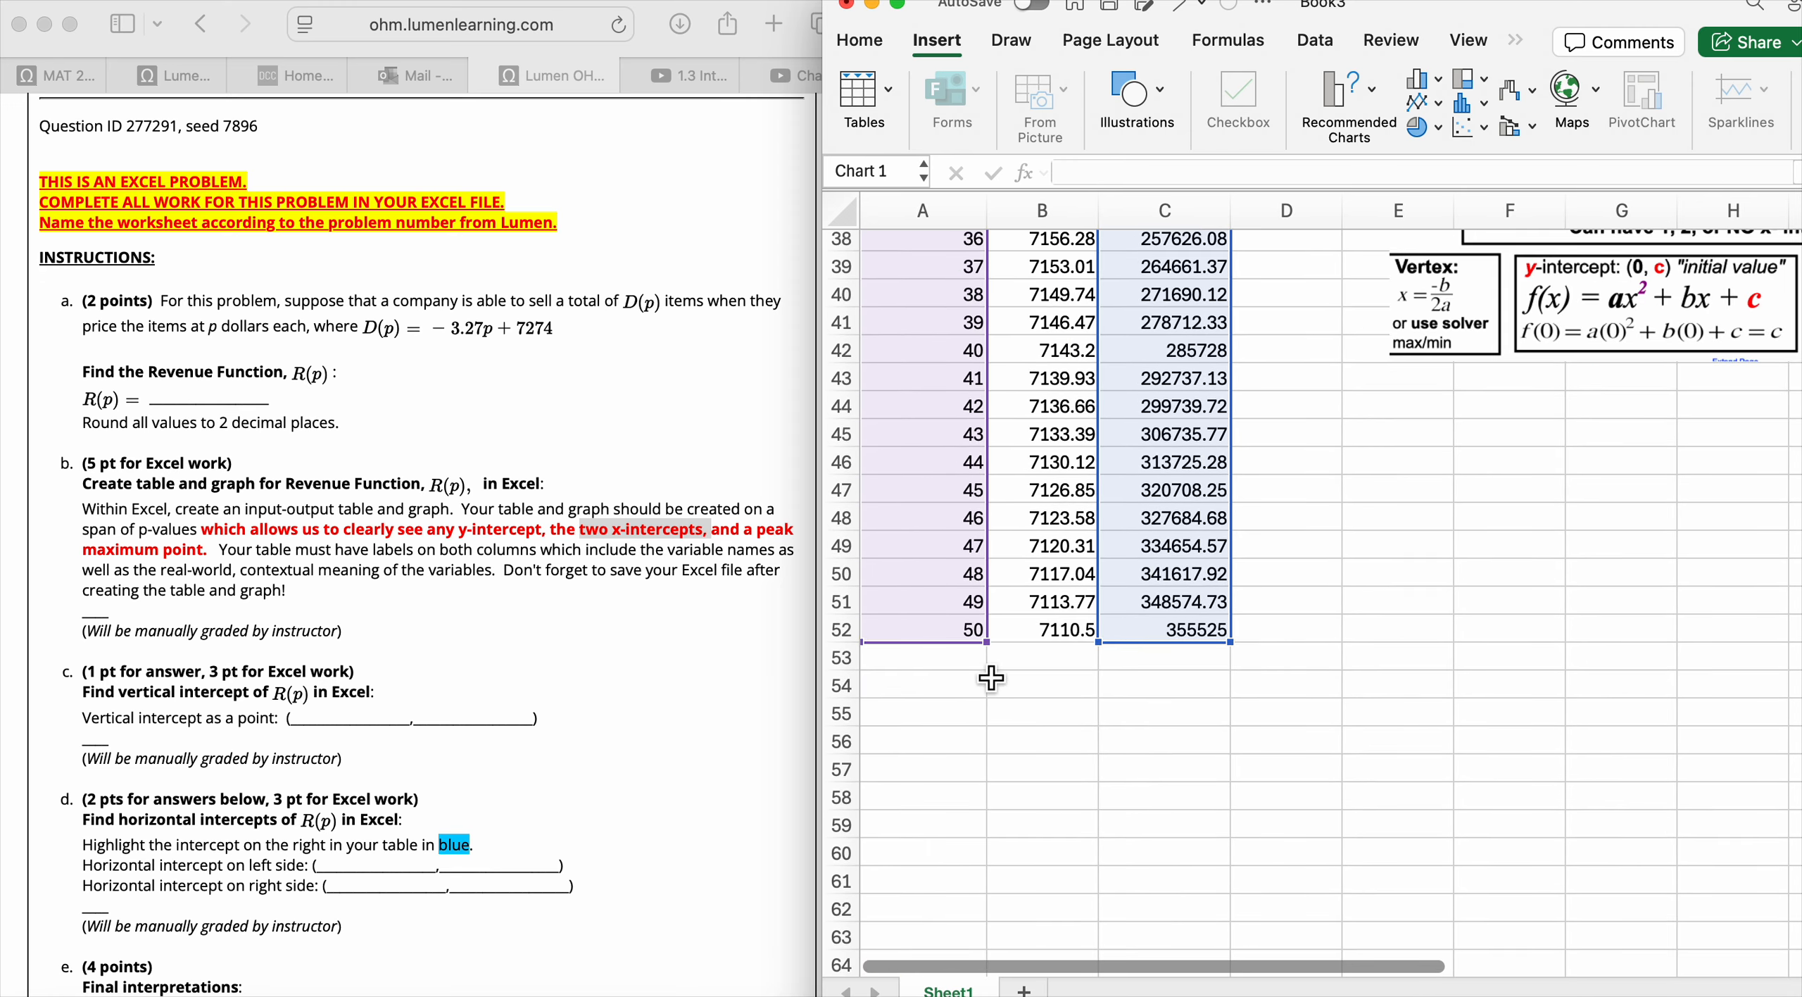
scroll(1621, 427, "down", 1)
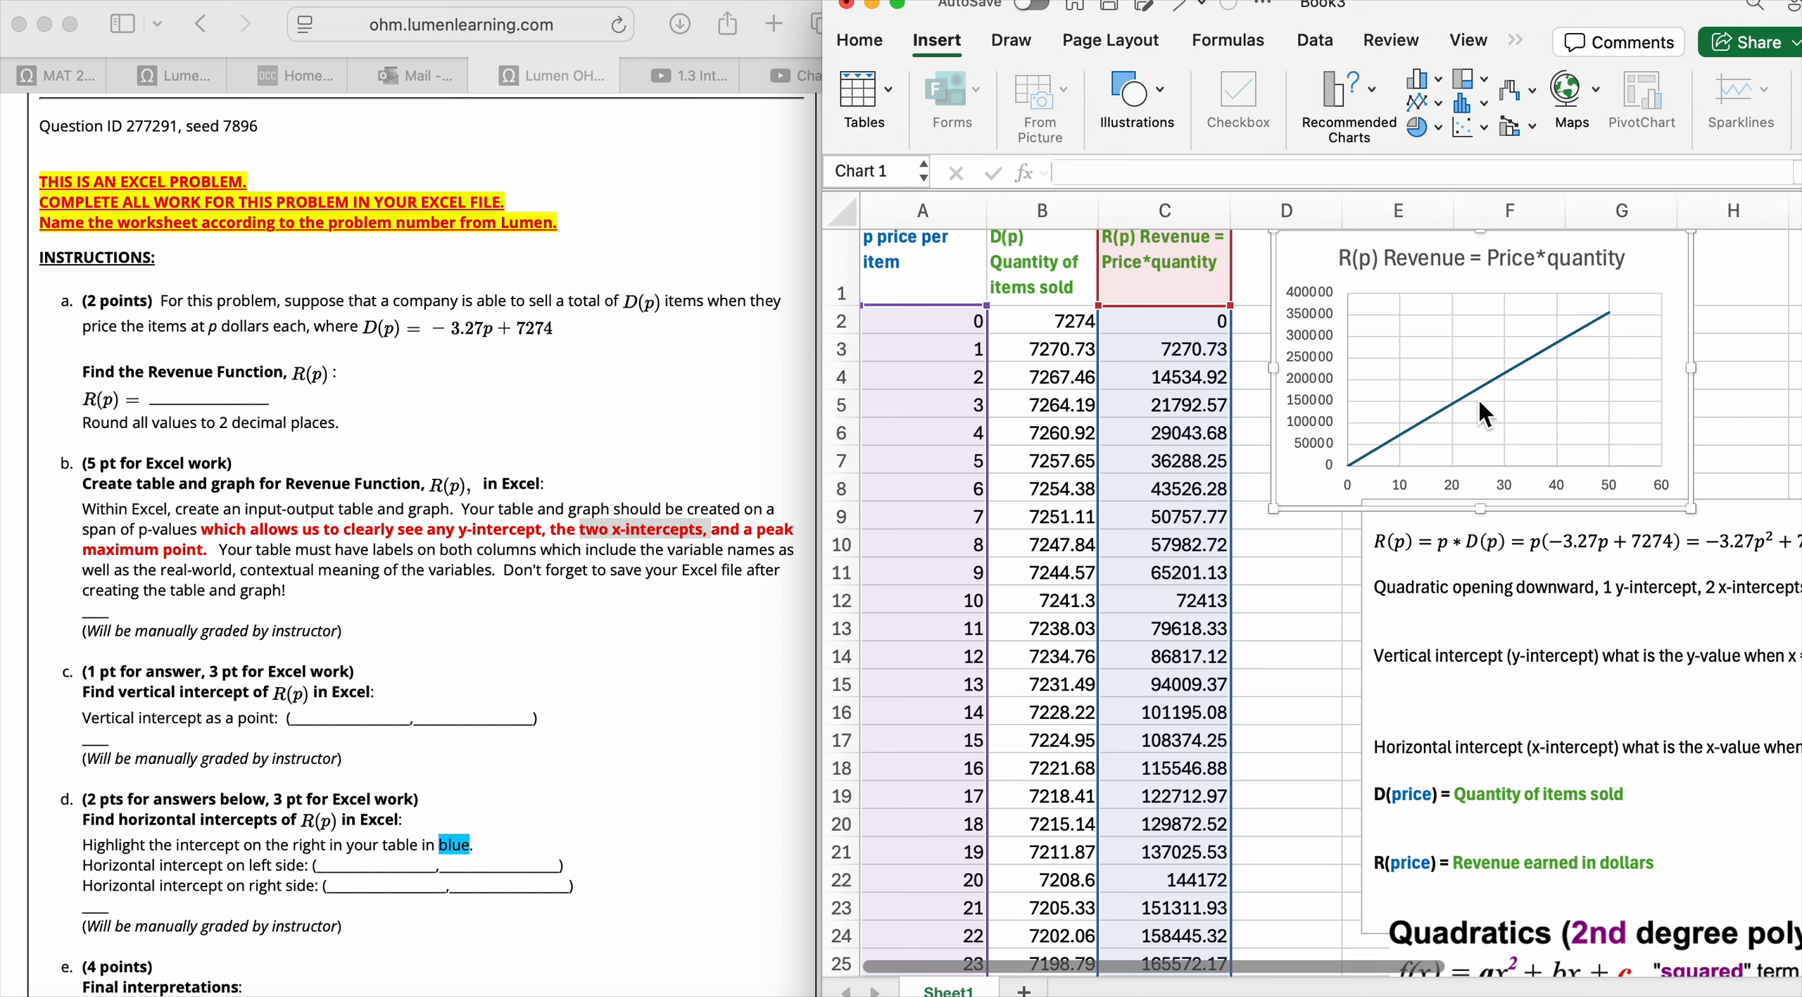
left_click(581, 521)
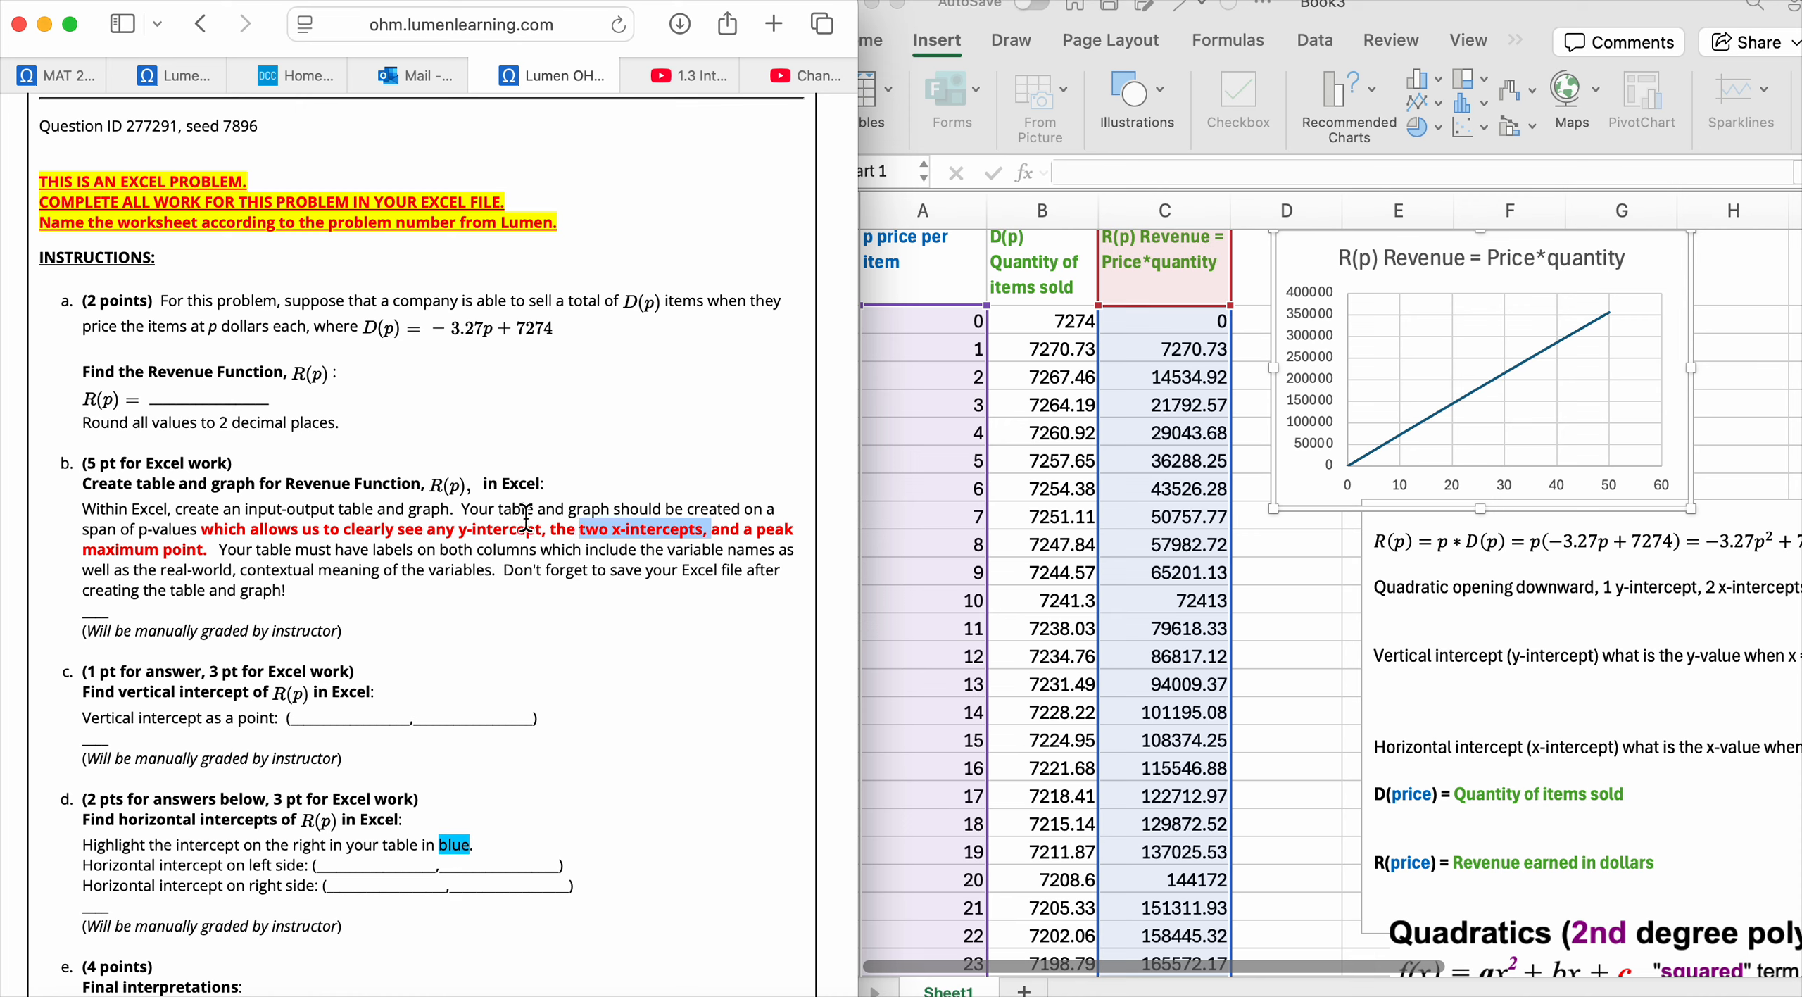
left_click_drag(85, 538, 777, 542)
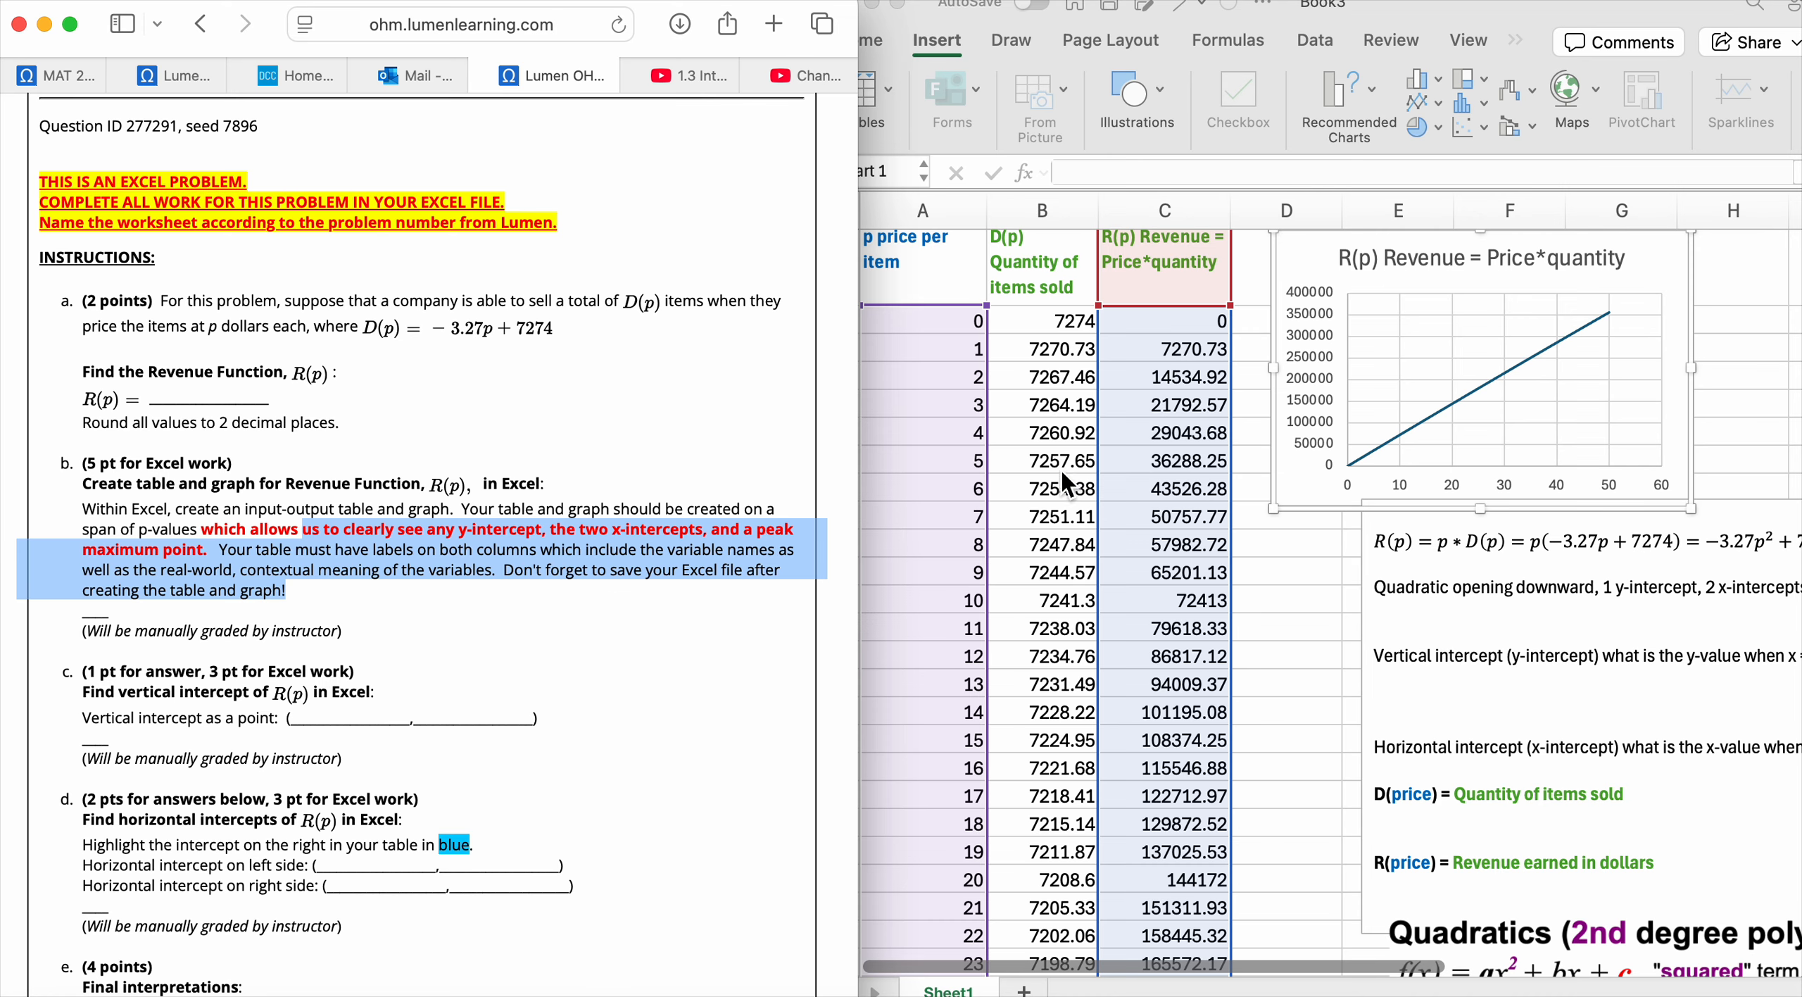
Step: Set the price in A3 to 10 and fill the series from A2:A3 down to A52 in steps of 10
left_click(964, 399)
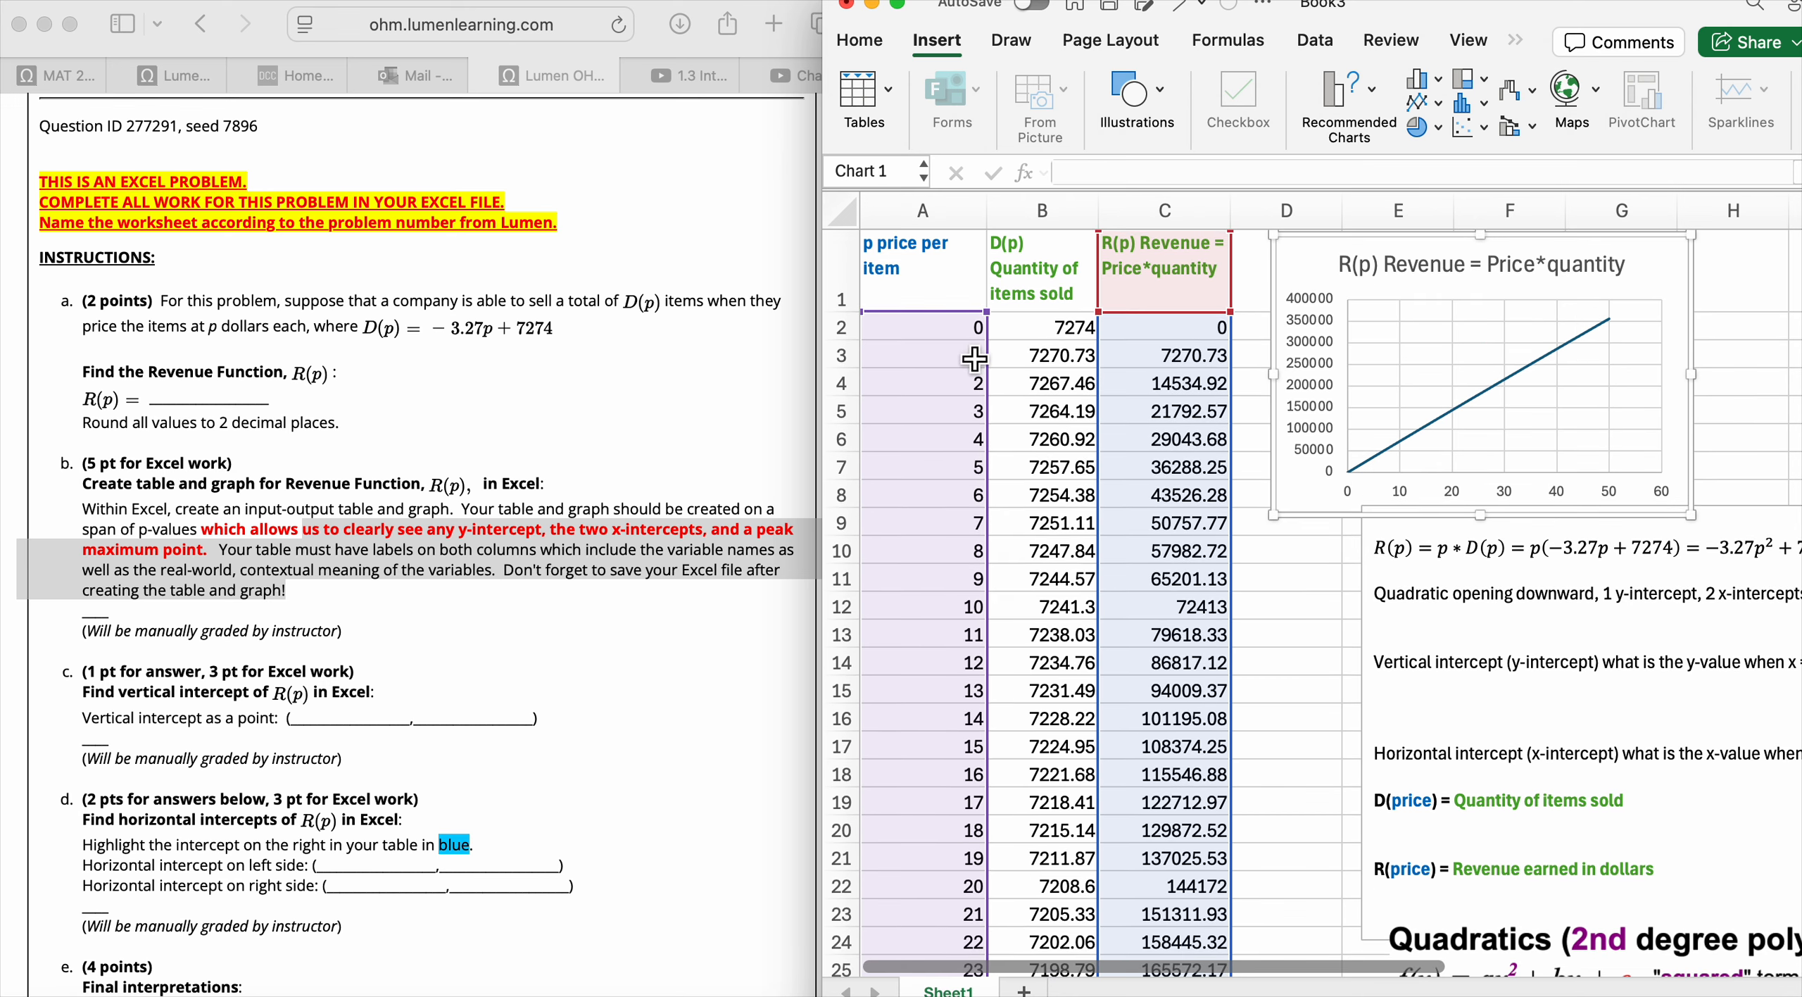
key("Escape")
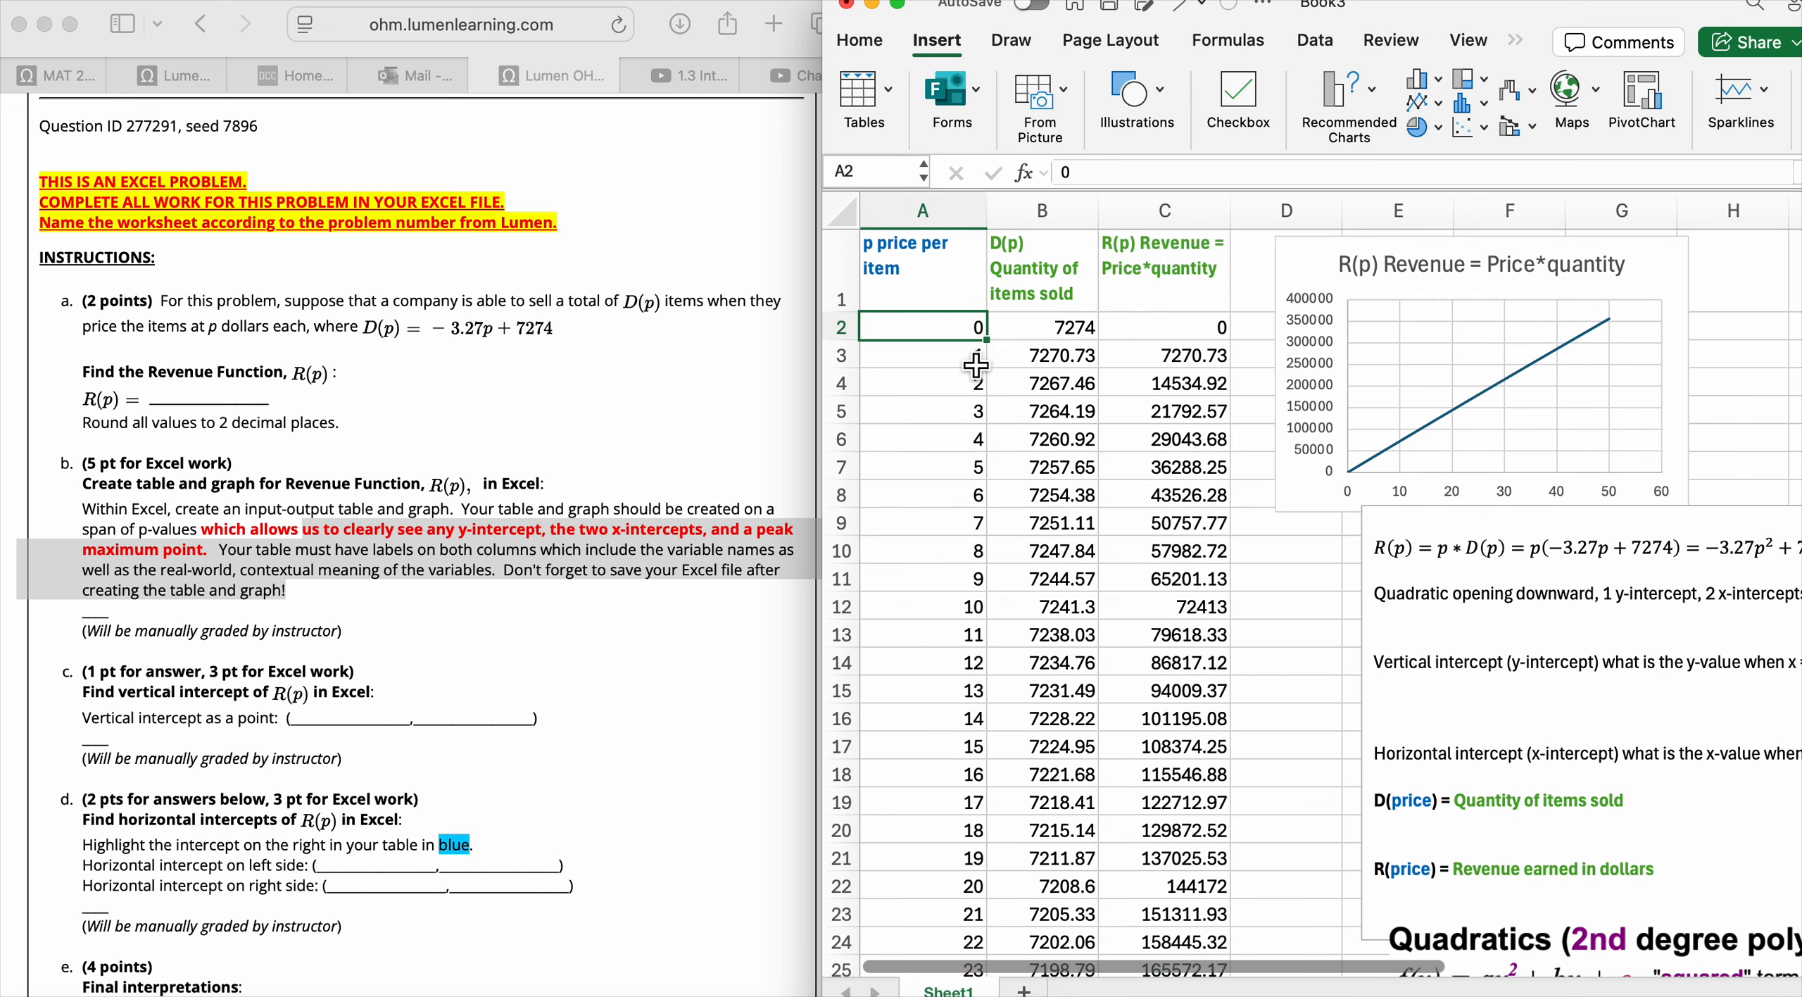
left_click(974, 359)
type("10")
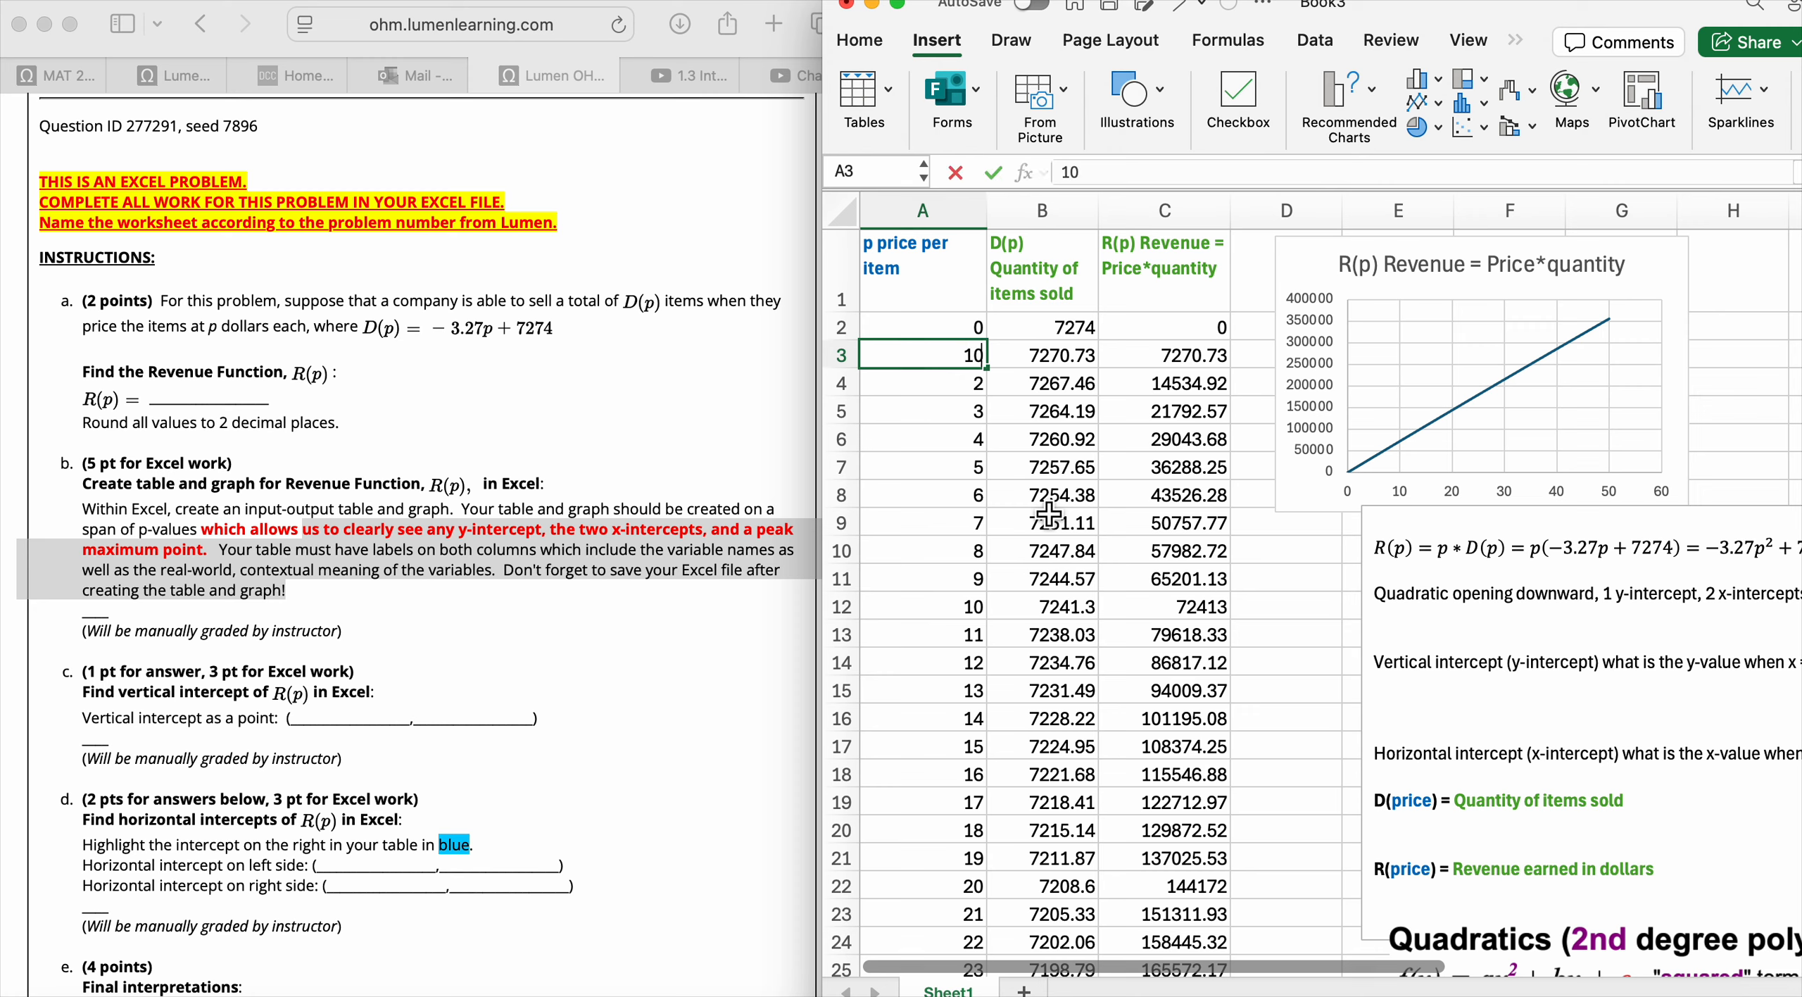
key("Return")
left_click(970, 323)
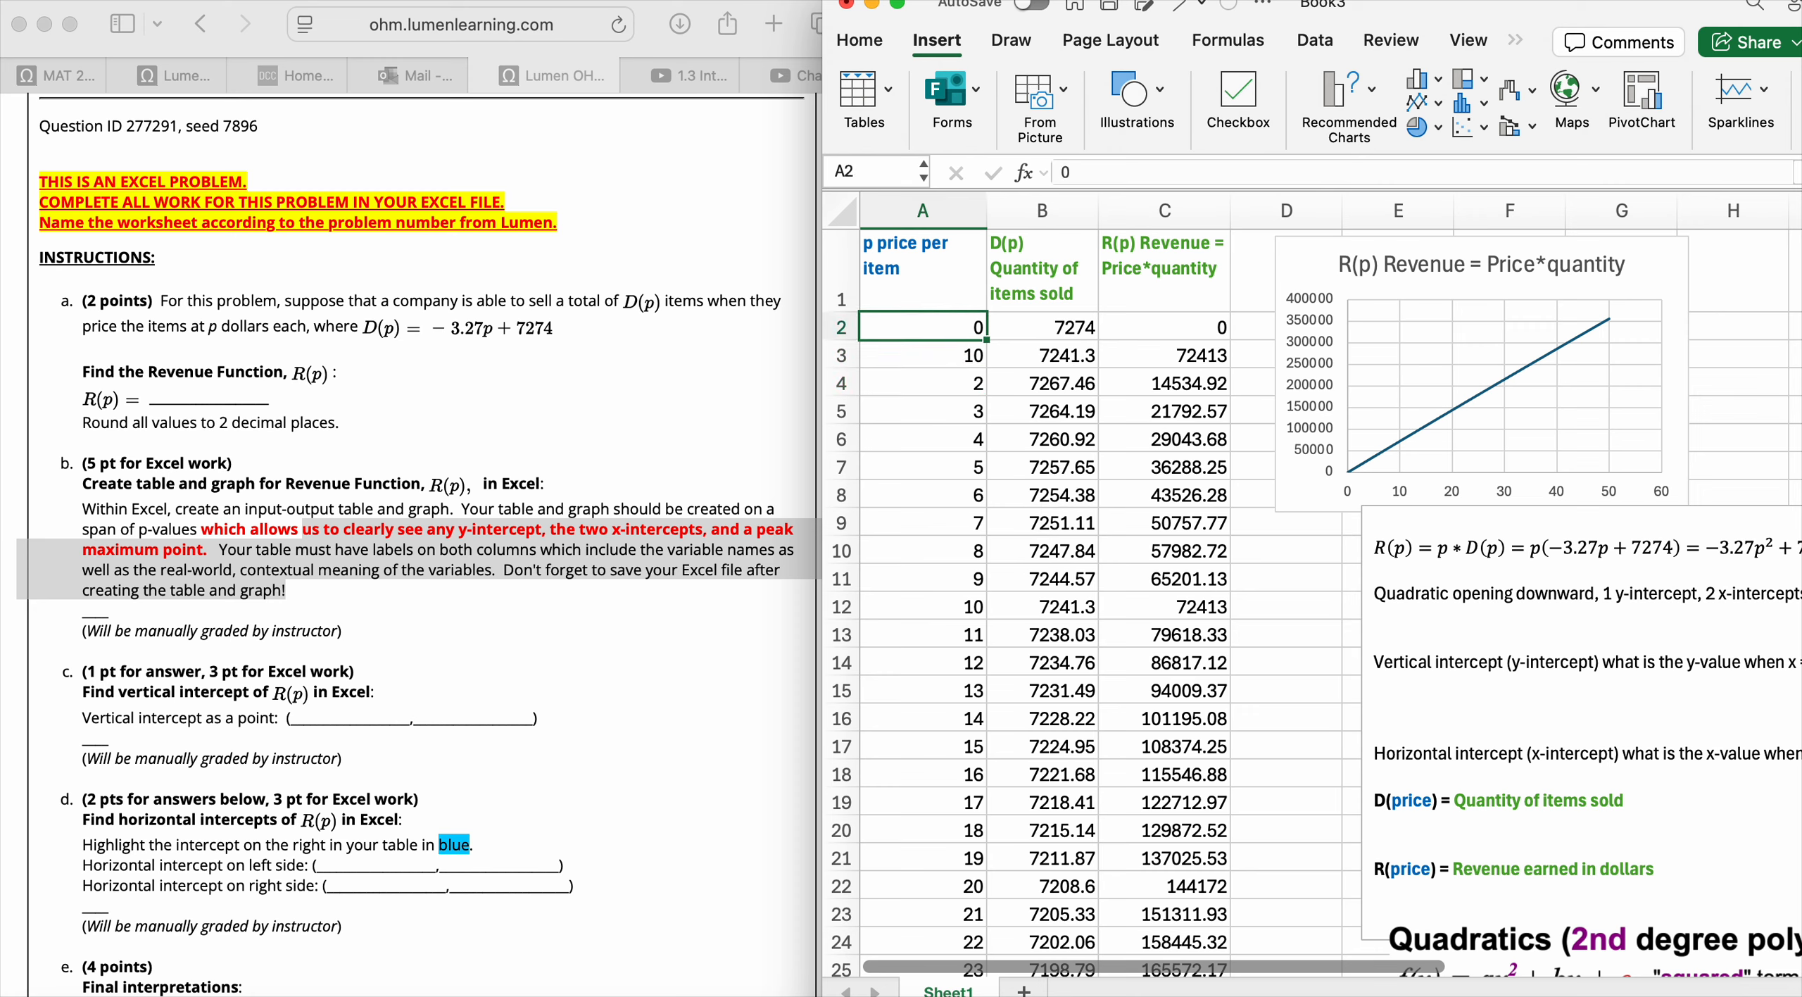
key("shift+Down")
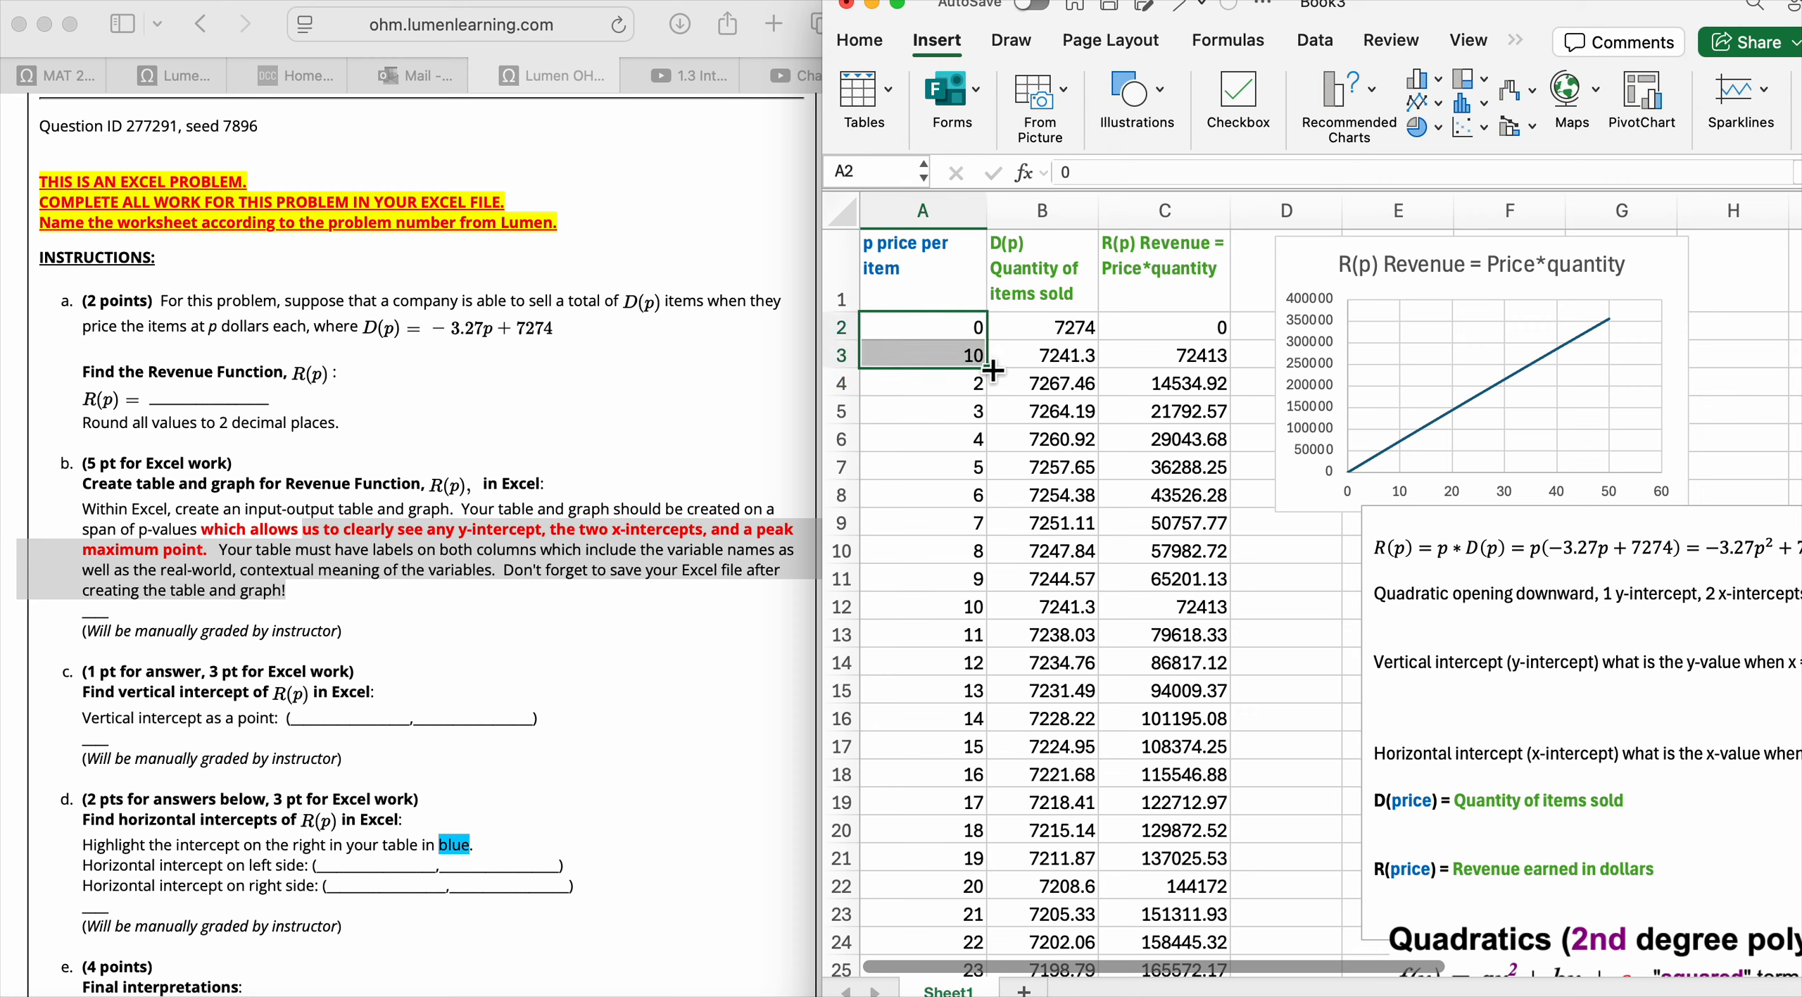
left_click_drag(998, 378, 995, 931)
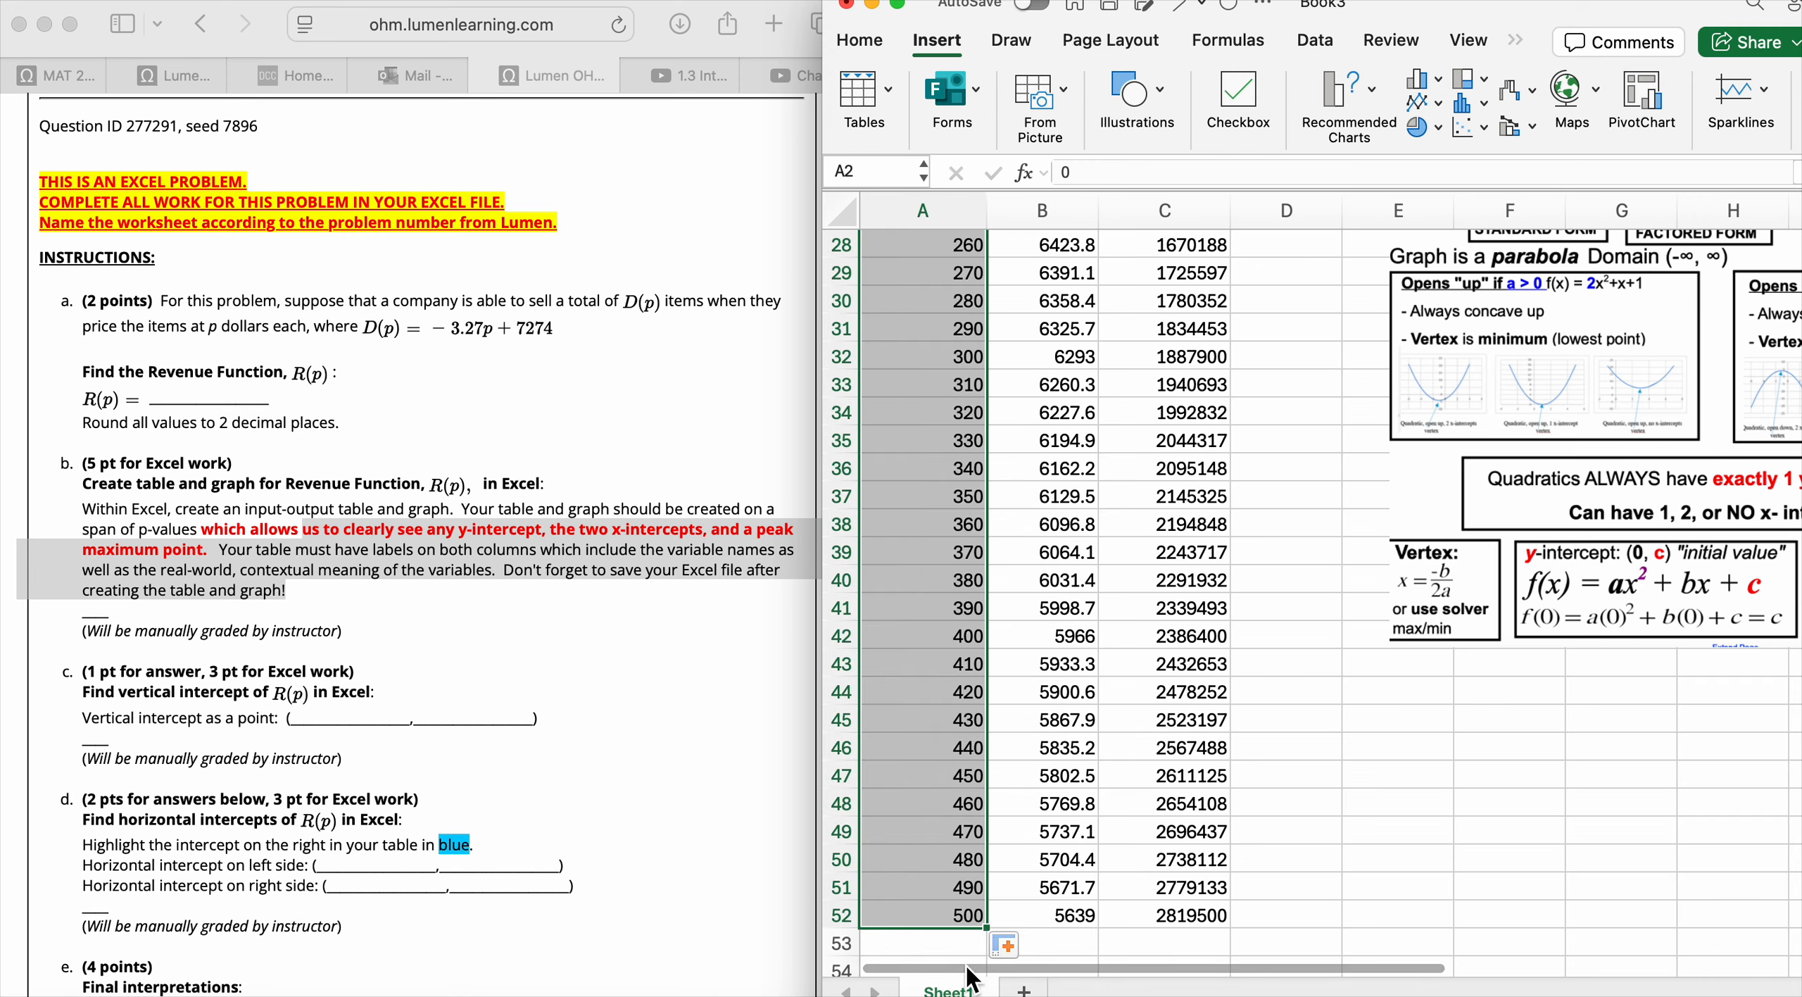
scroll(992, 910, "up", 10)
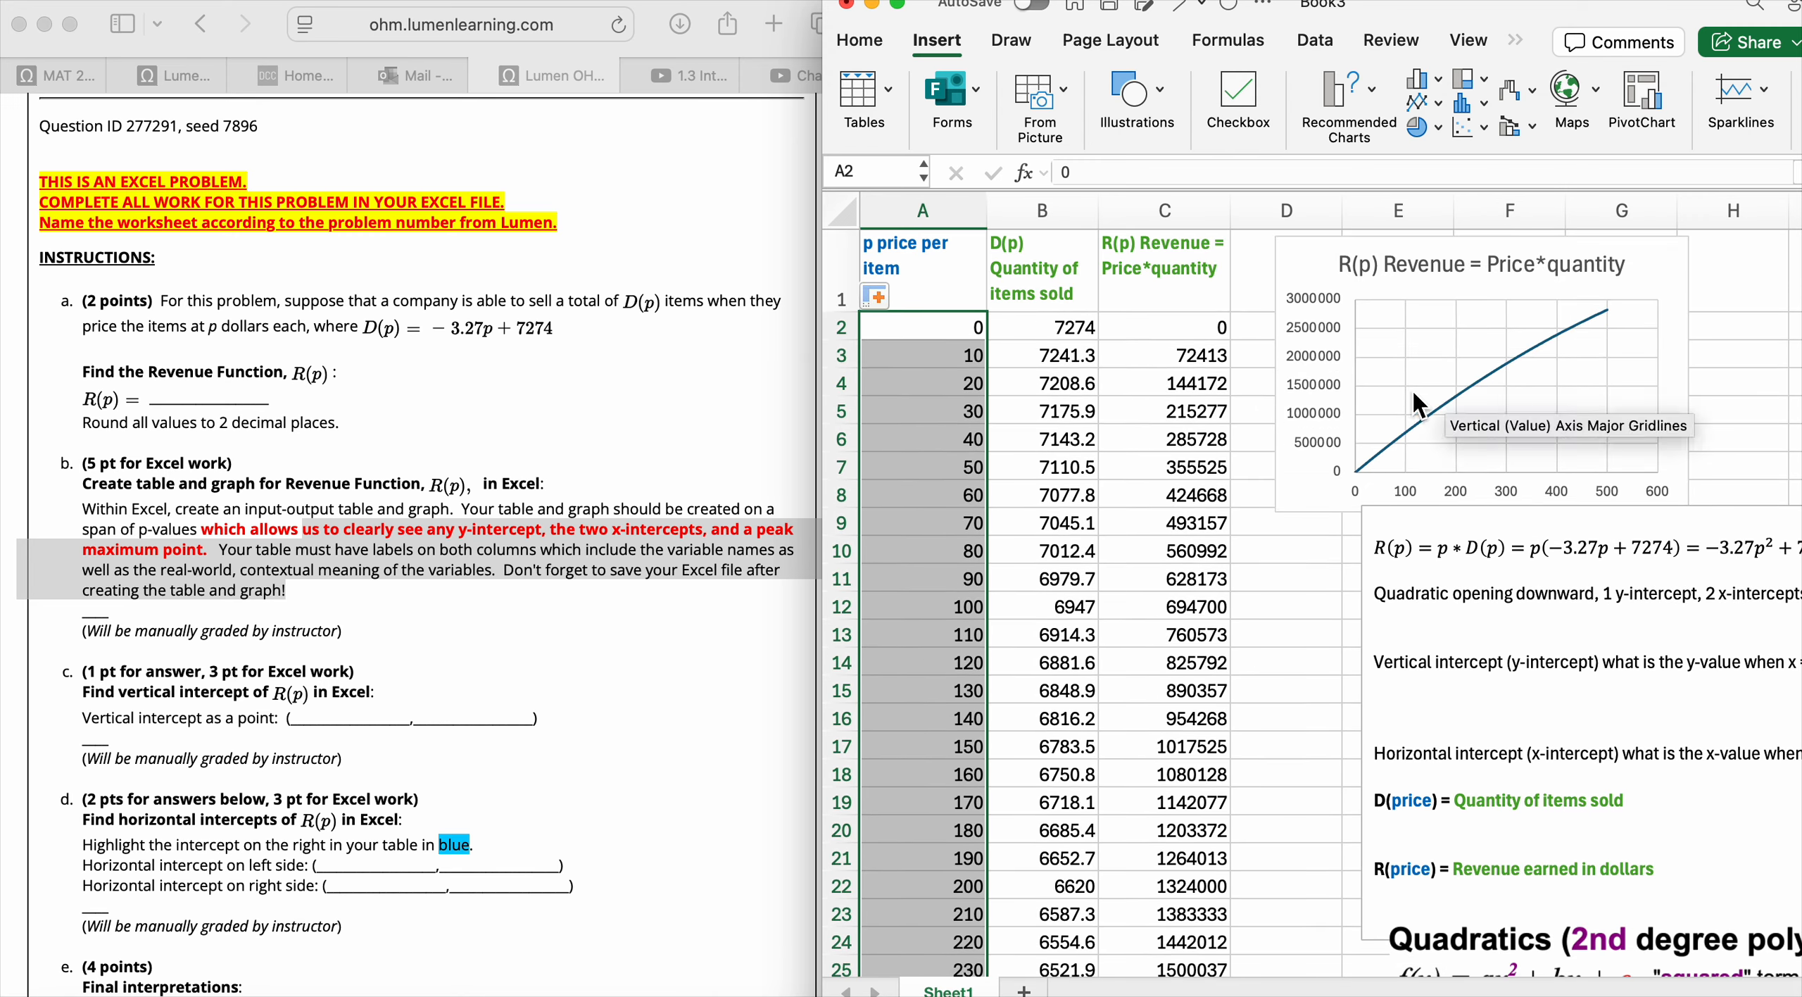
left_click(1493, 351)
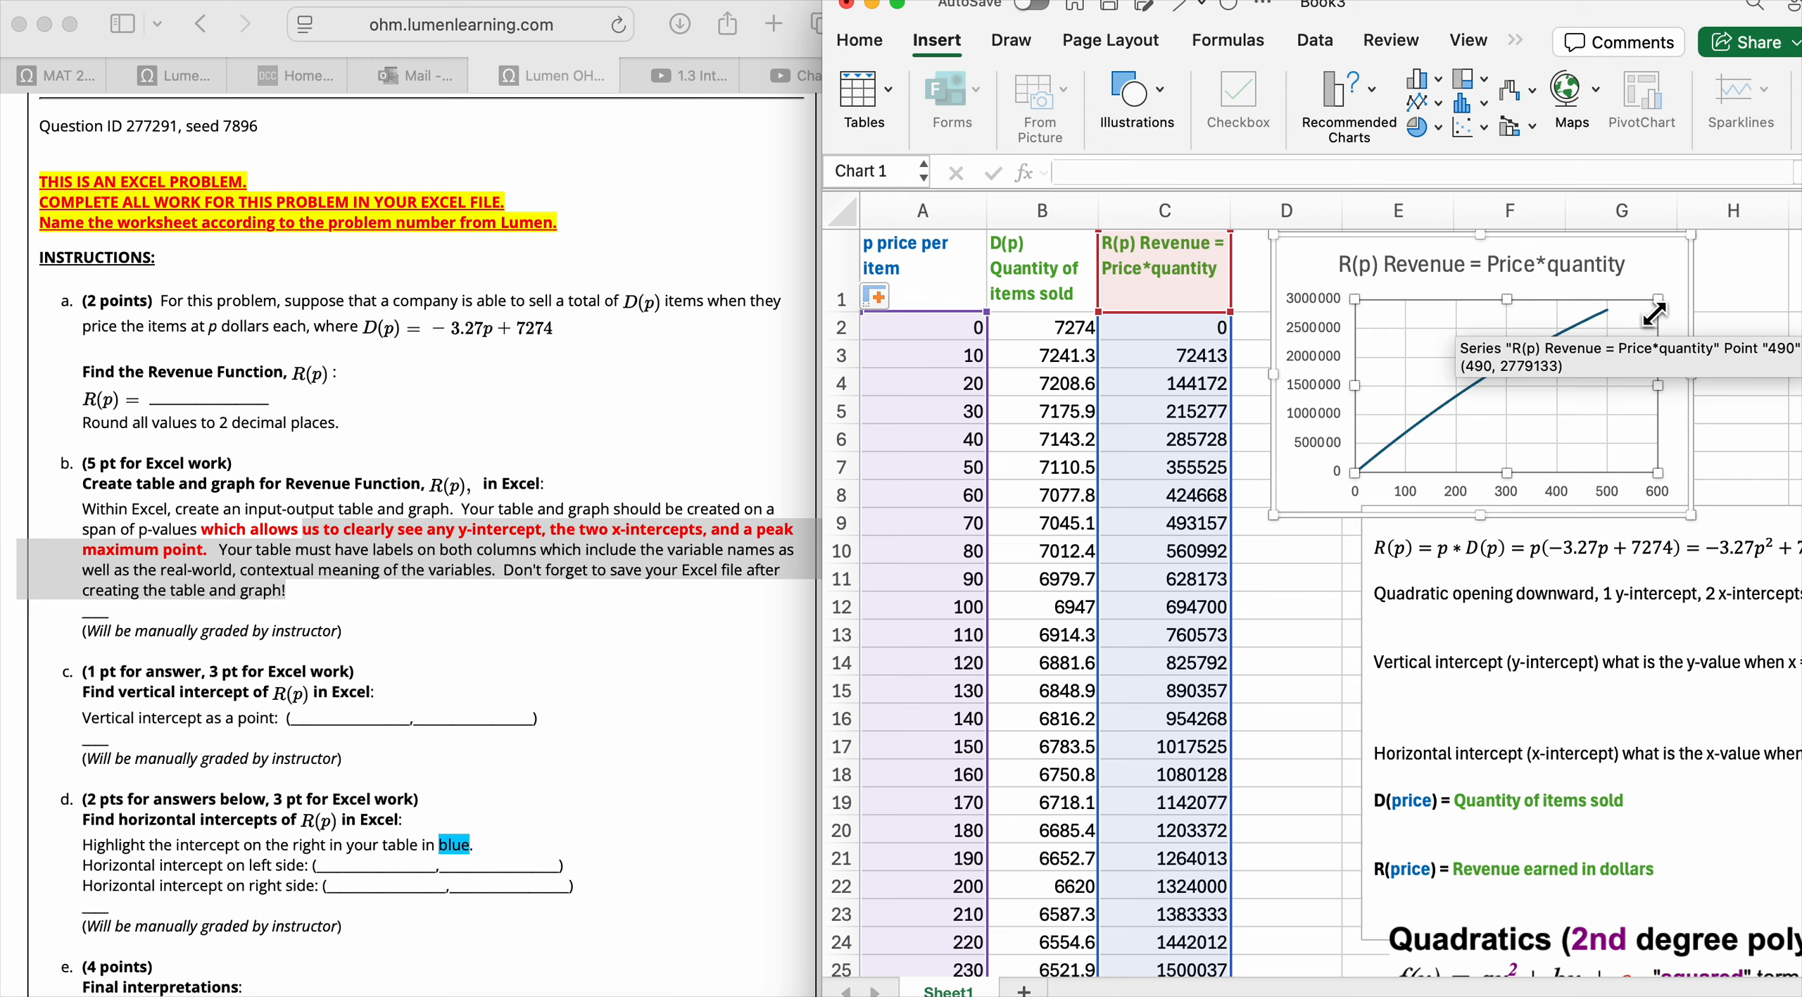
Step: Set the price in A3 to 100 and fill the series from A2:A3 down to A52 in steps of 100
left_click(958, 331)
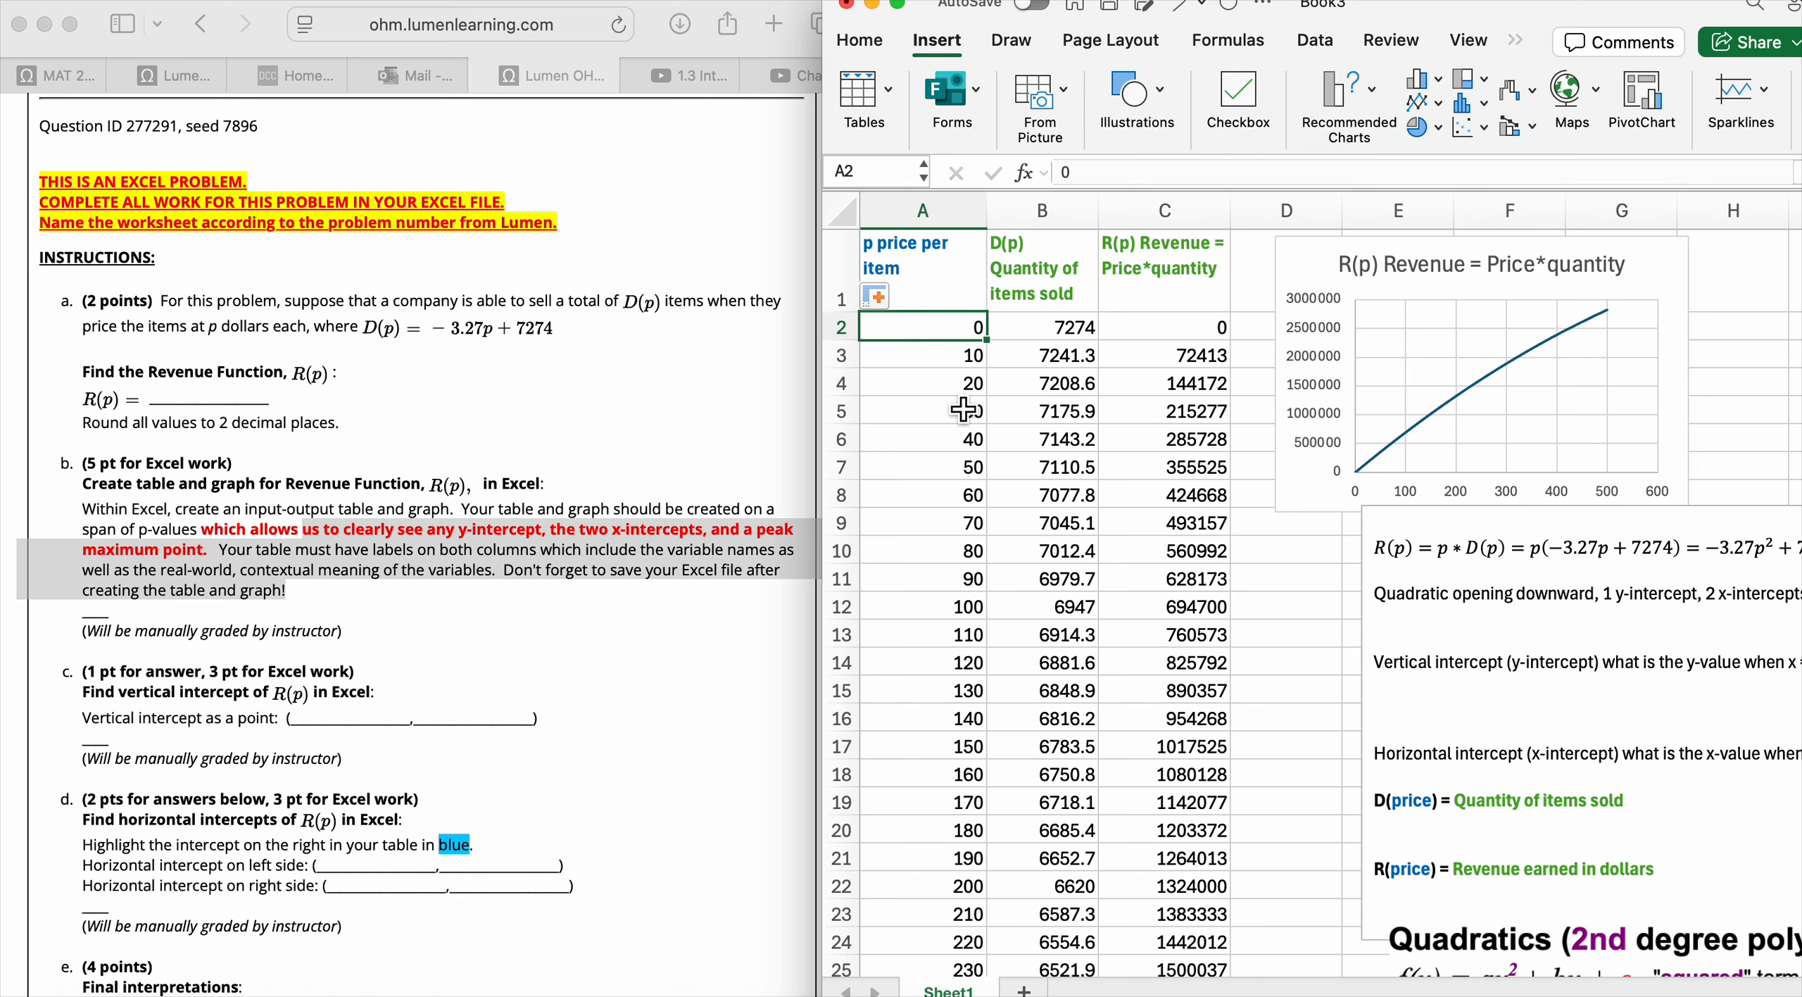
left_click(970, 355)
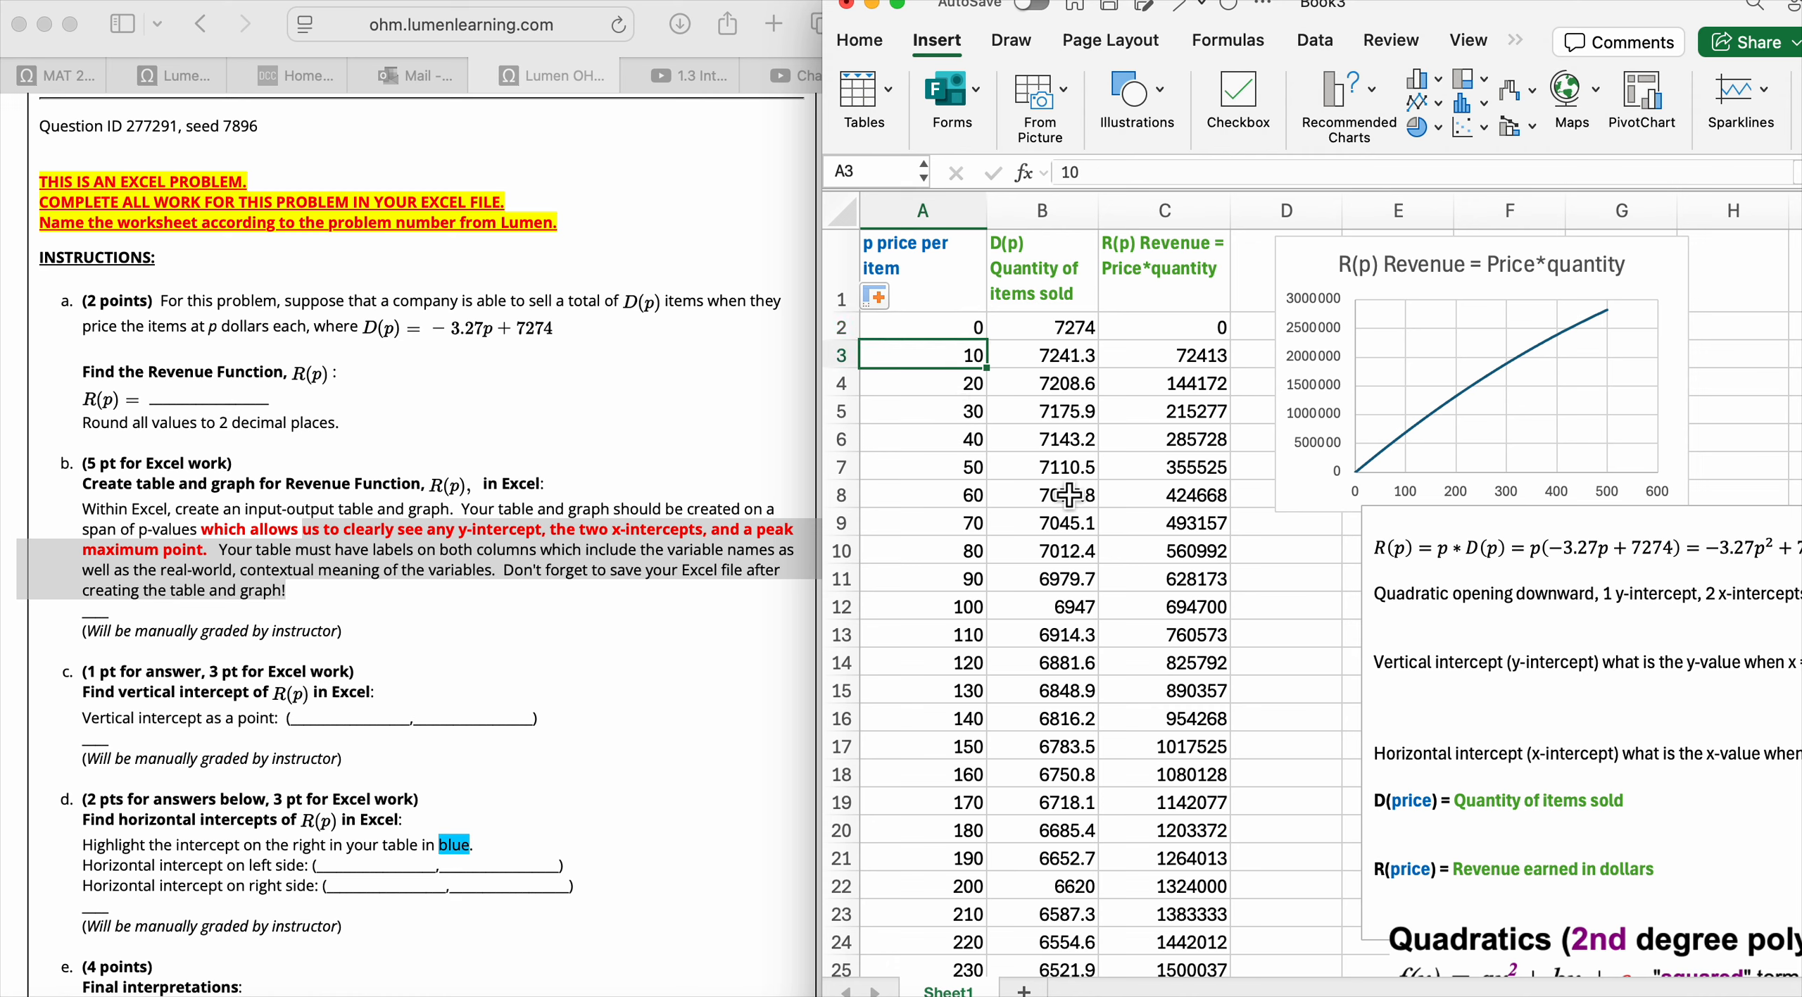
type("100")
key("Return")
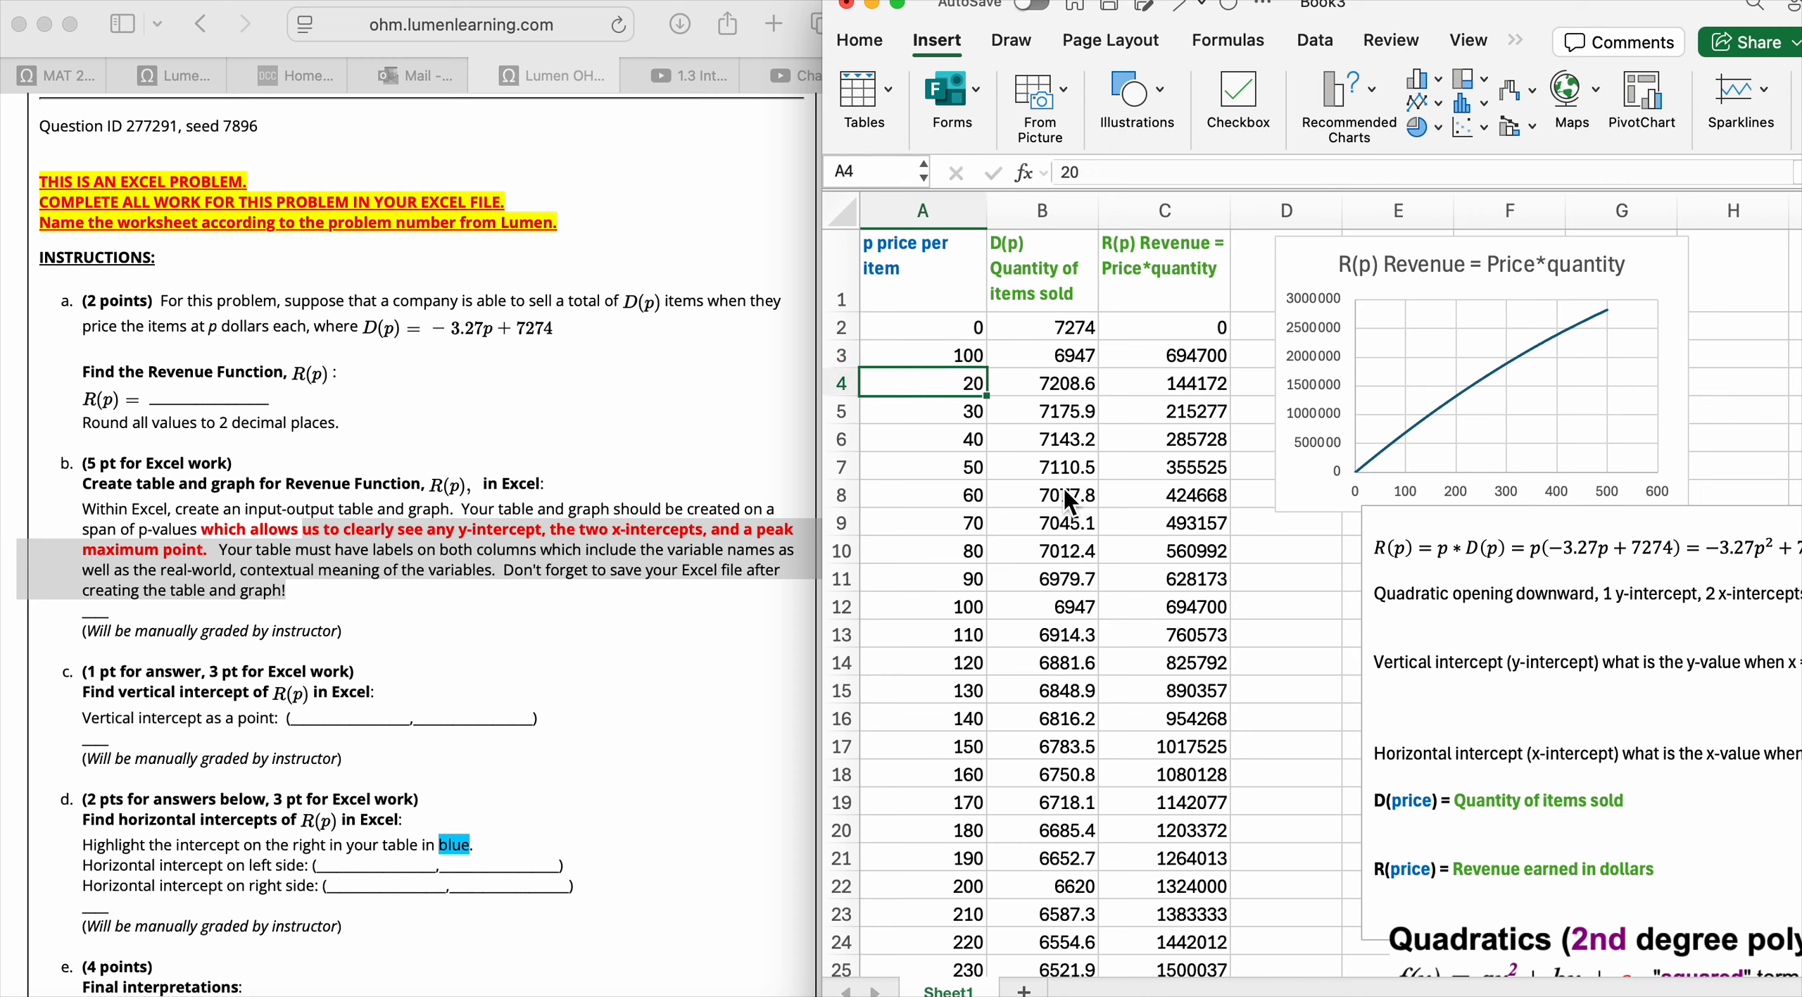
key("Up")
key("Up")
key("shift+Down")
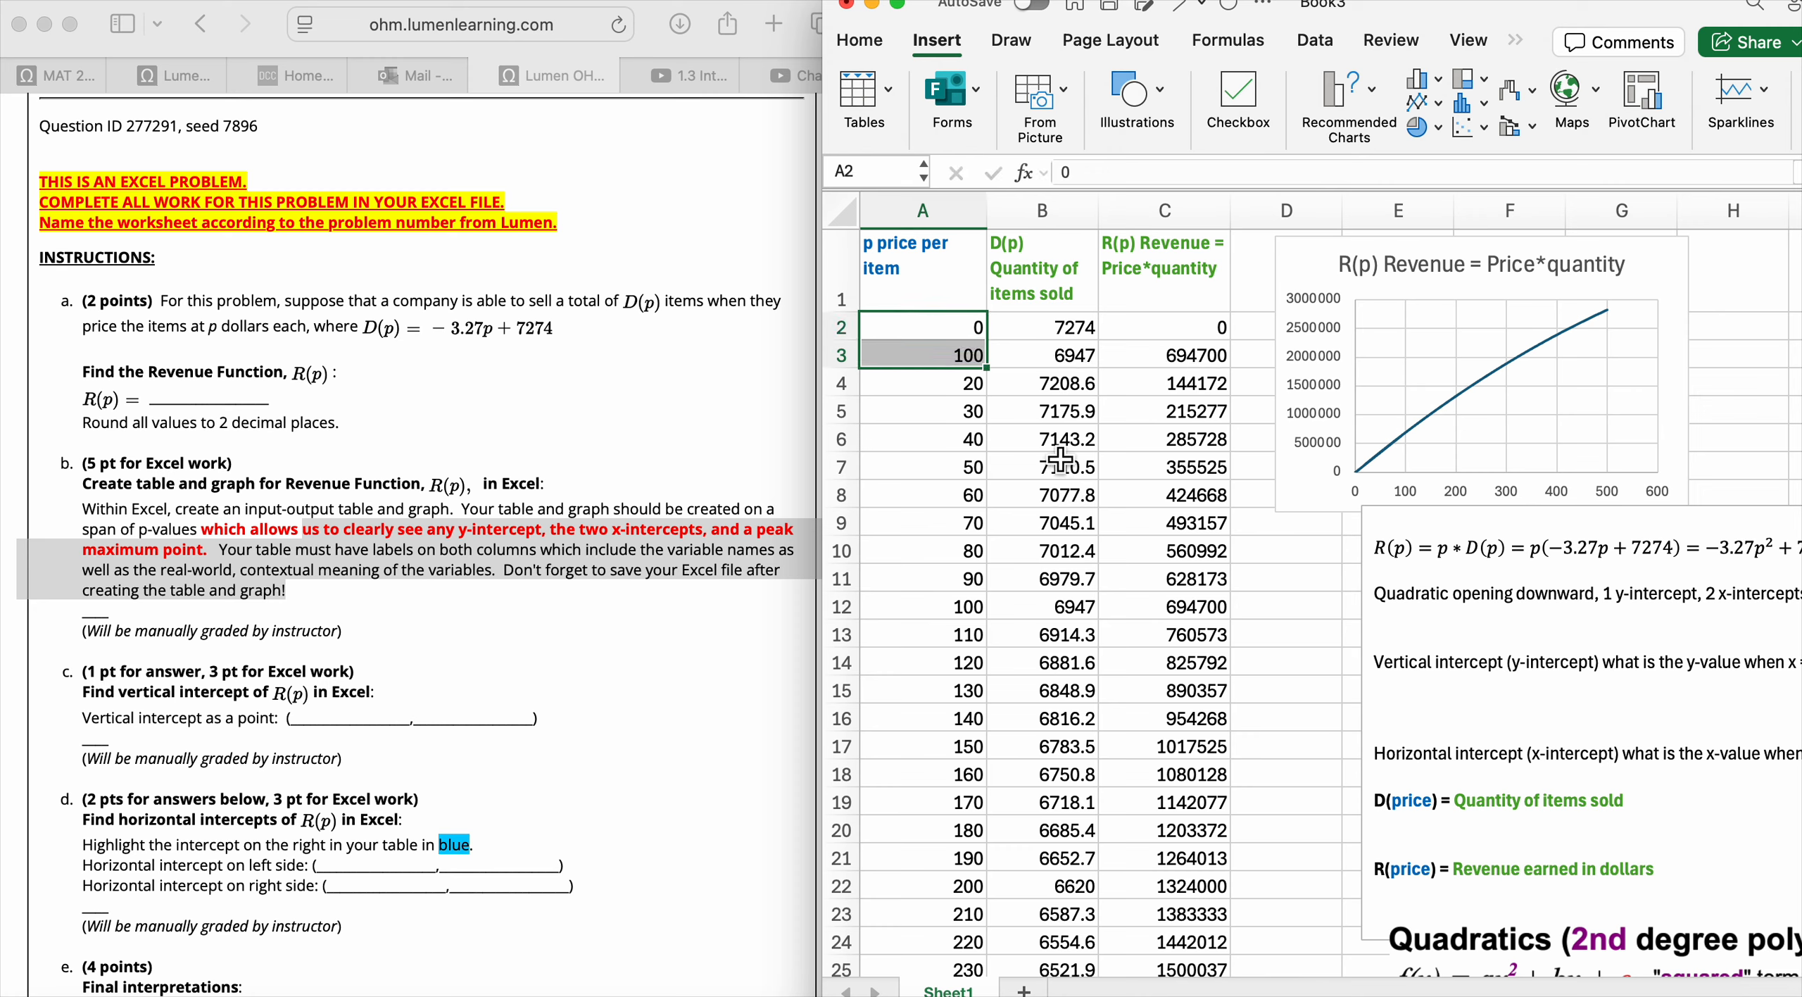
left_click_drag(997, 380, 978, 879)
key("Return")
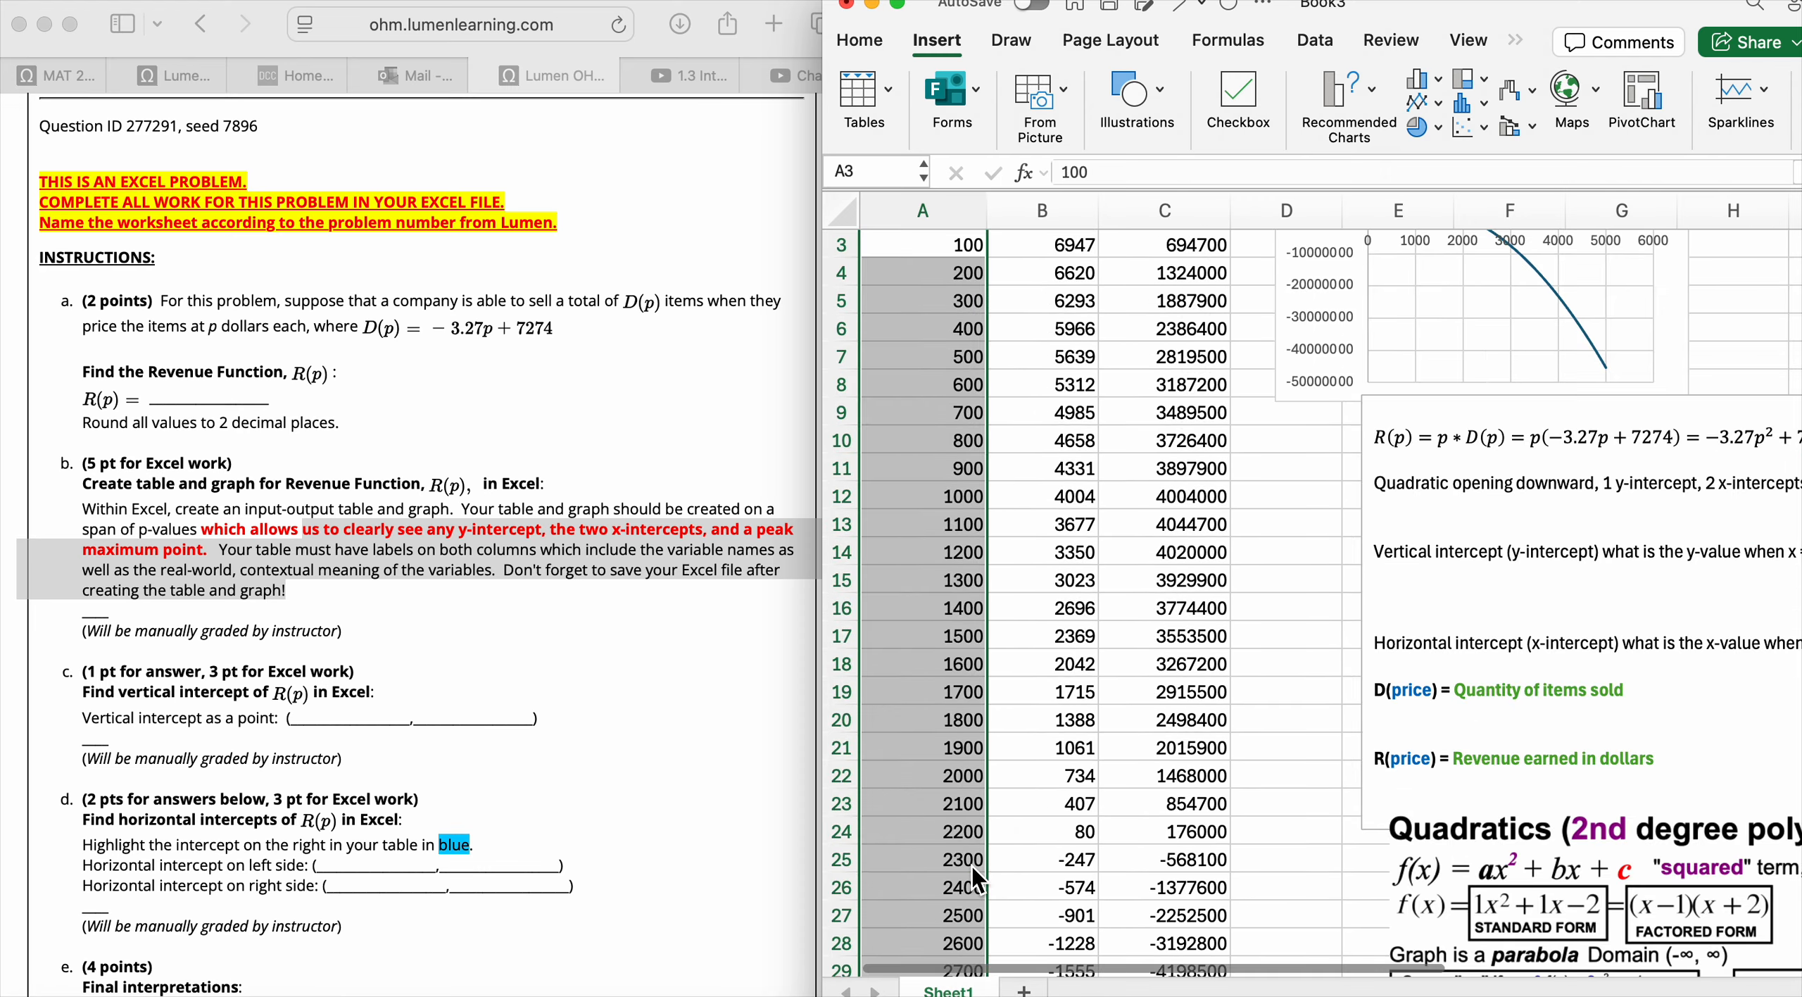
scroll(1364, 331, "up", 2)
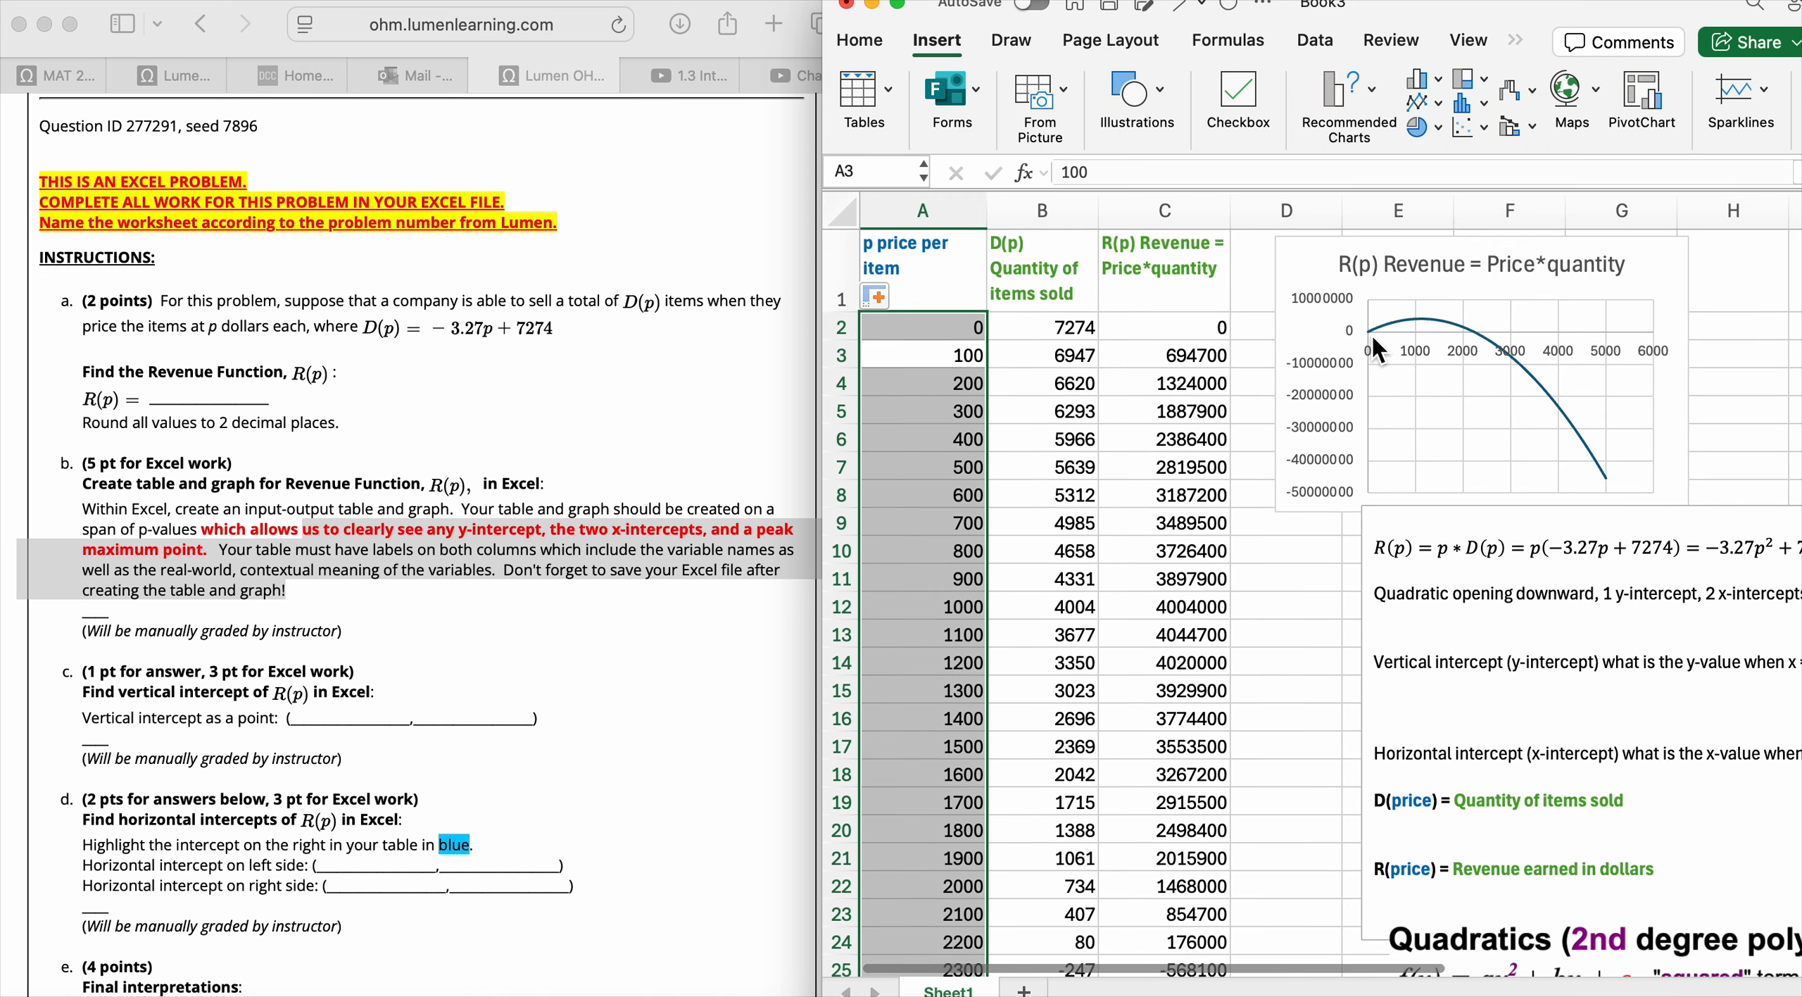
Step: Examine where the revenue curve falls below the horizontal axis and inspect the price, quantity and revenue in row 25
mouse_move(1371, 334)
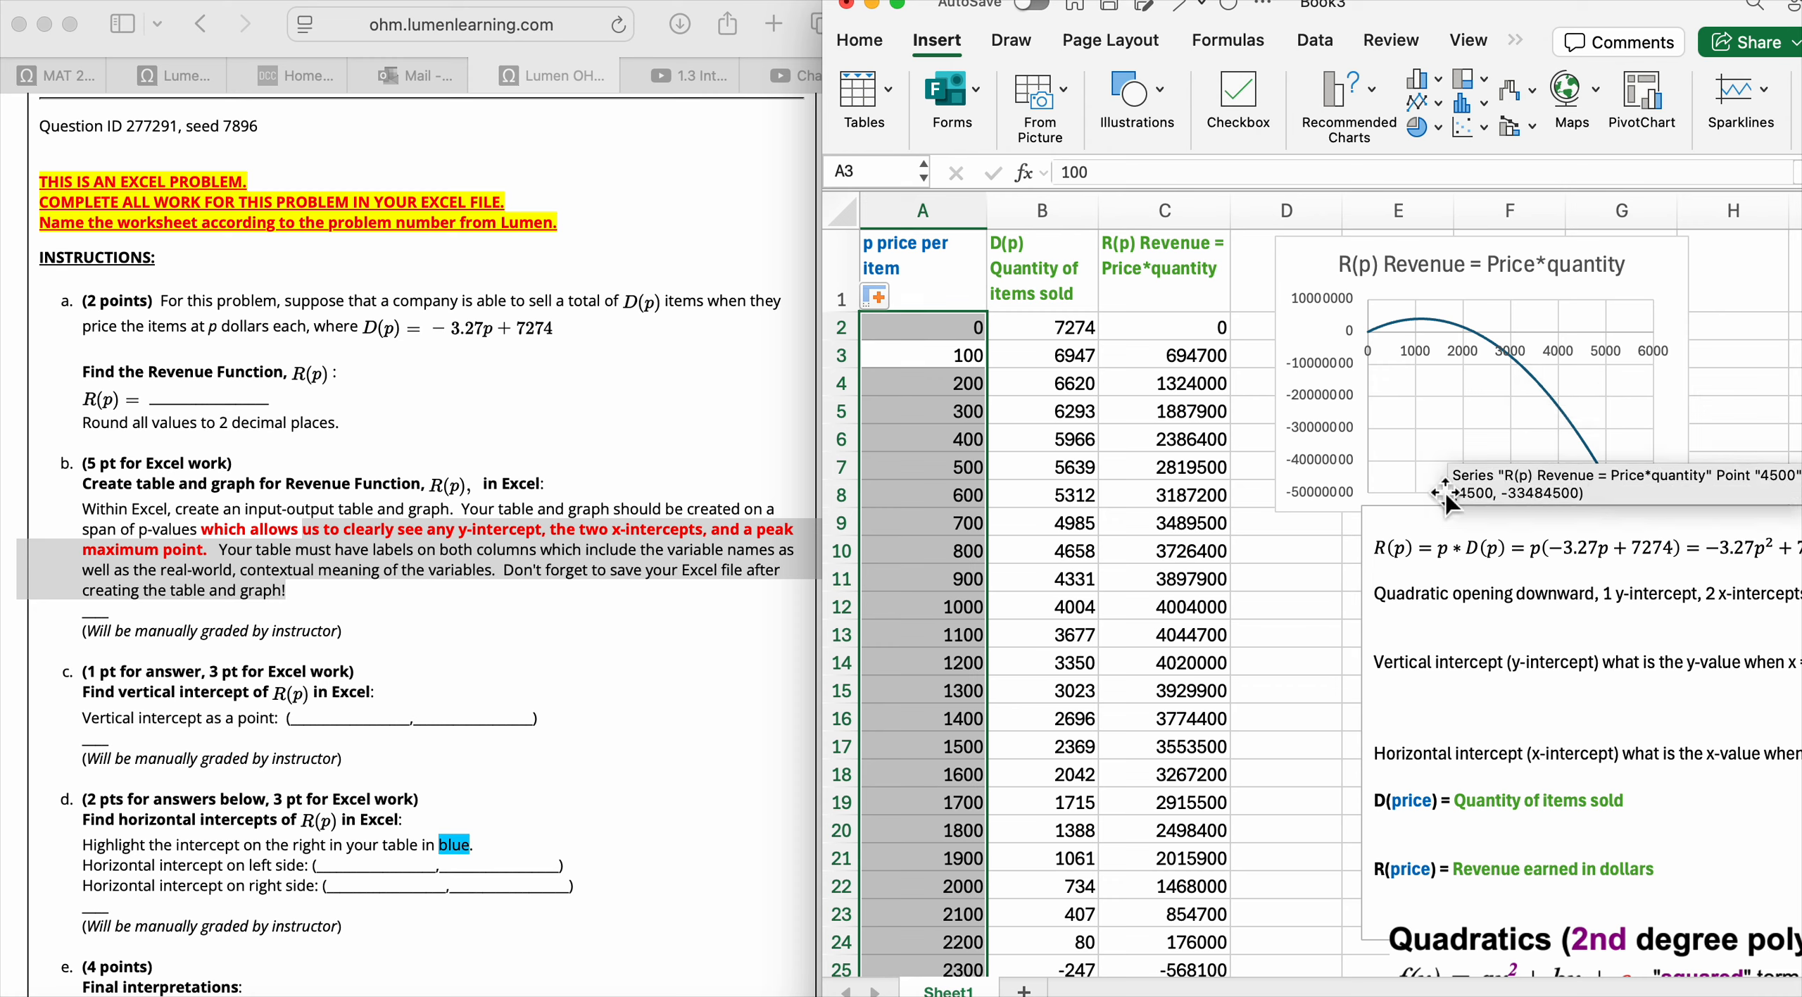
scroll(988, 777, "down", 1)
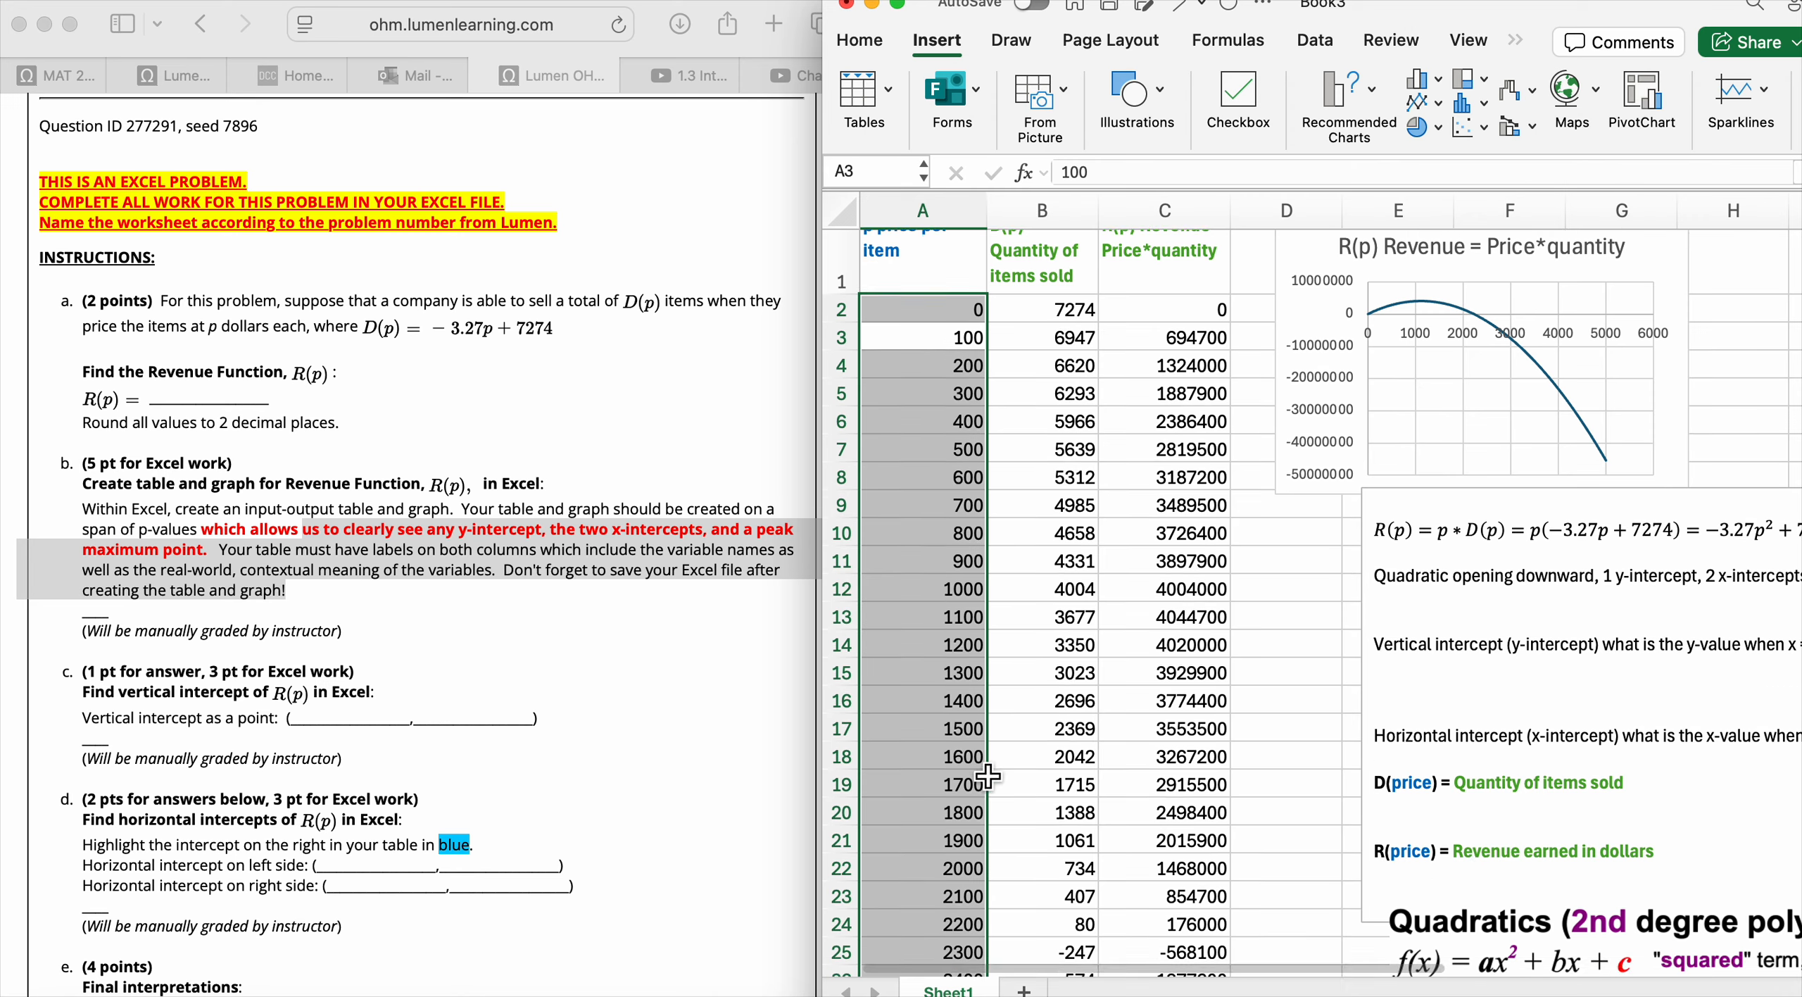
scroll(988, 776, "down", 8)
left_click(971, 458)
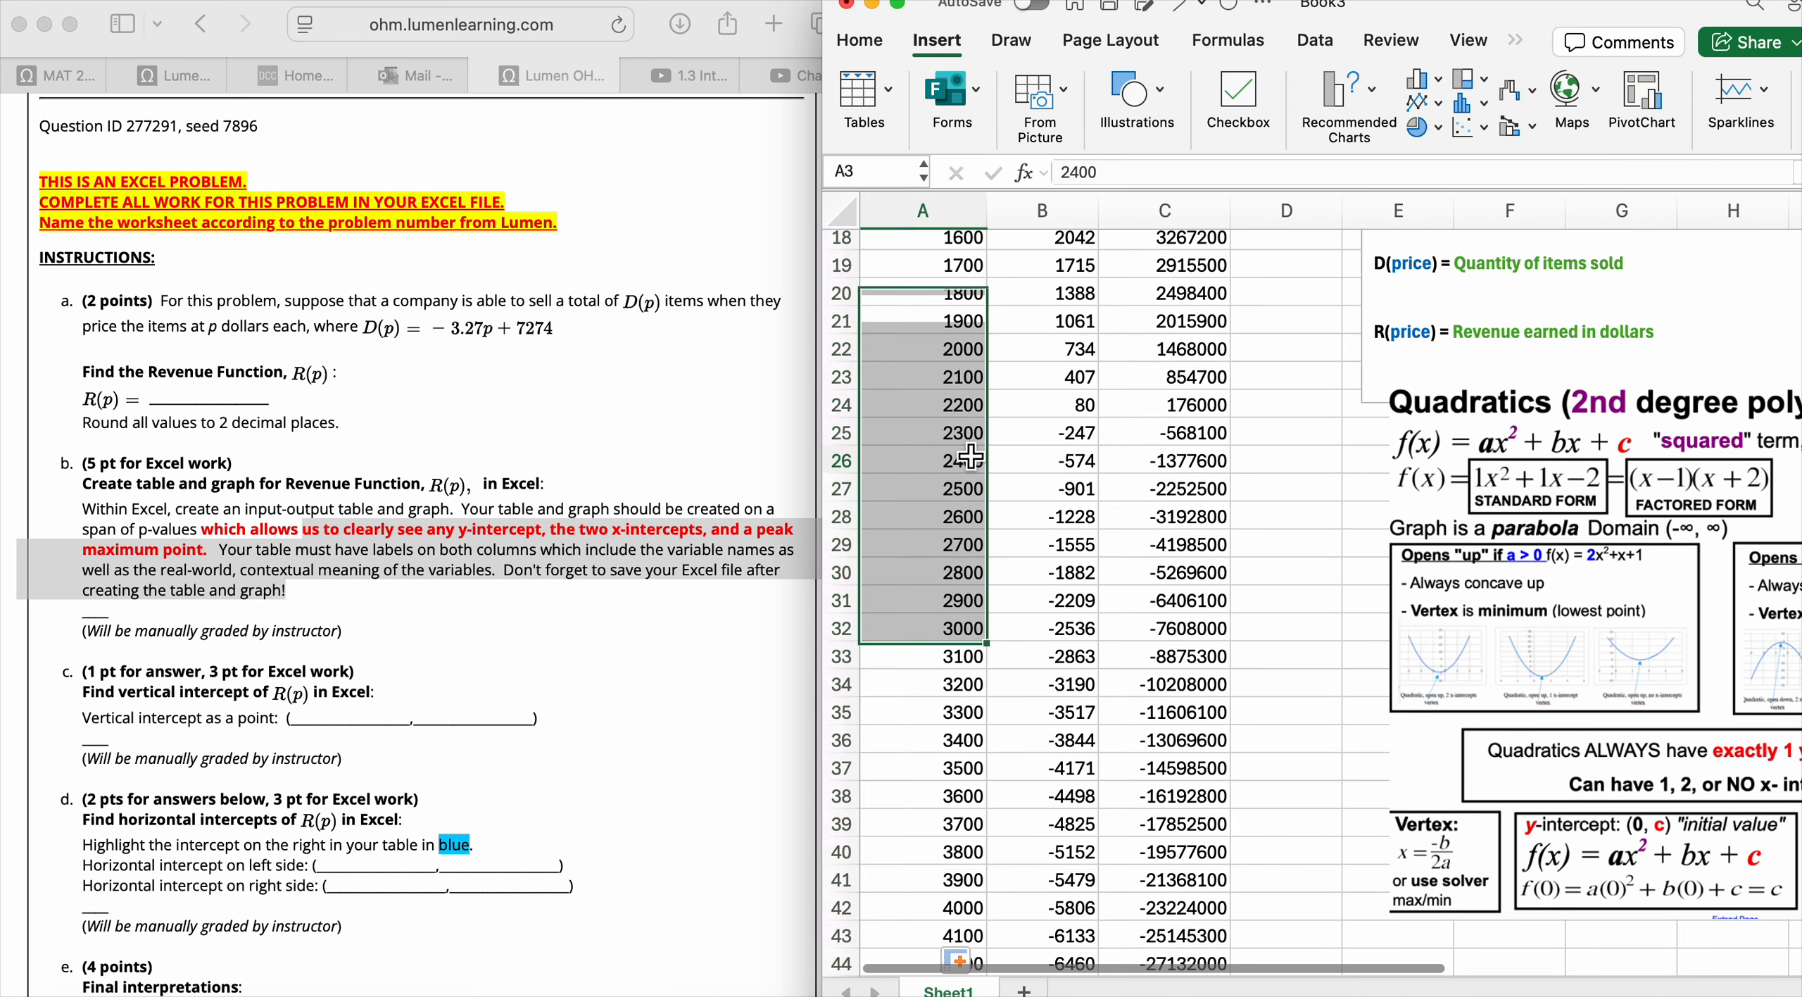
left_click(970, 434)
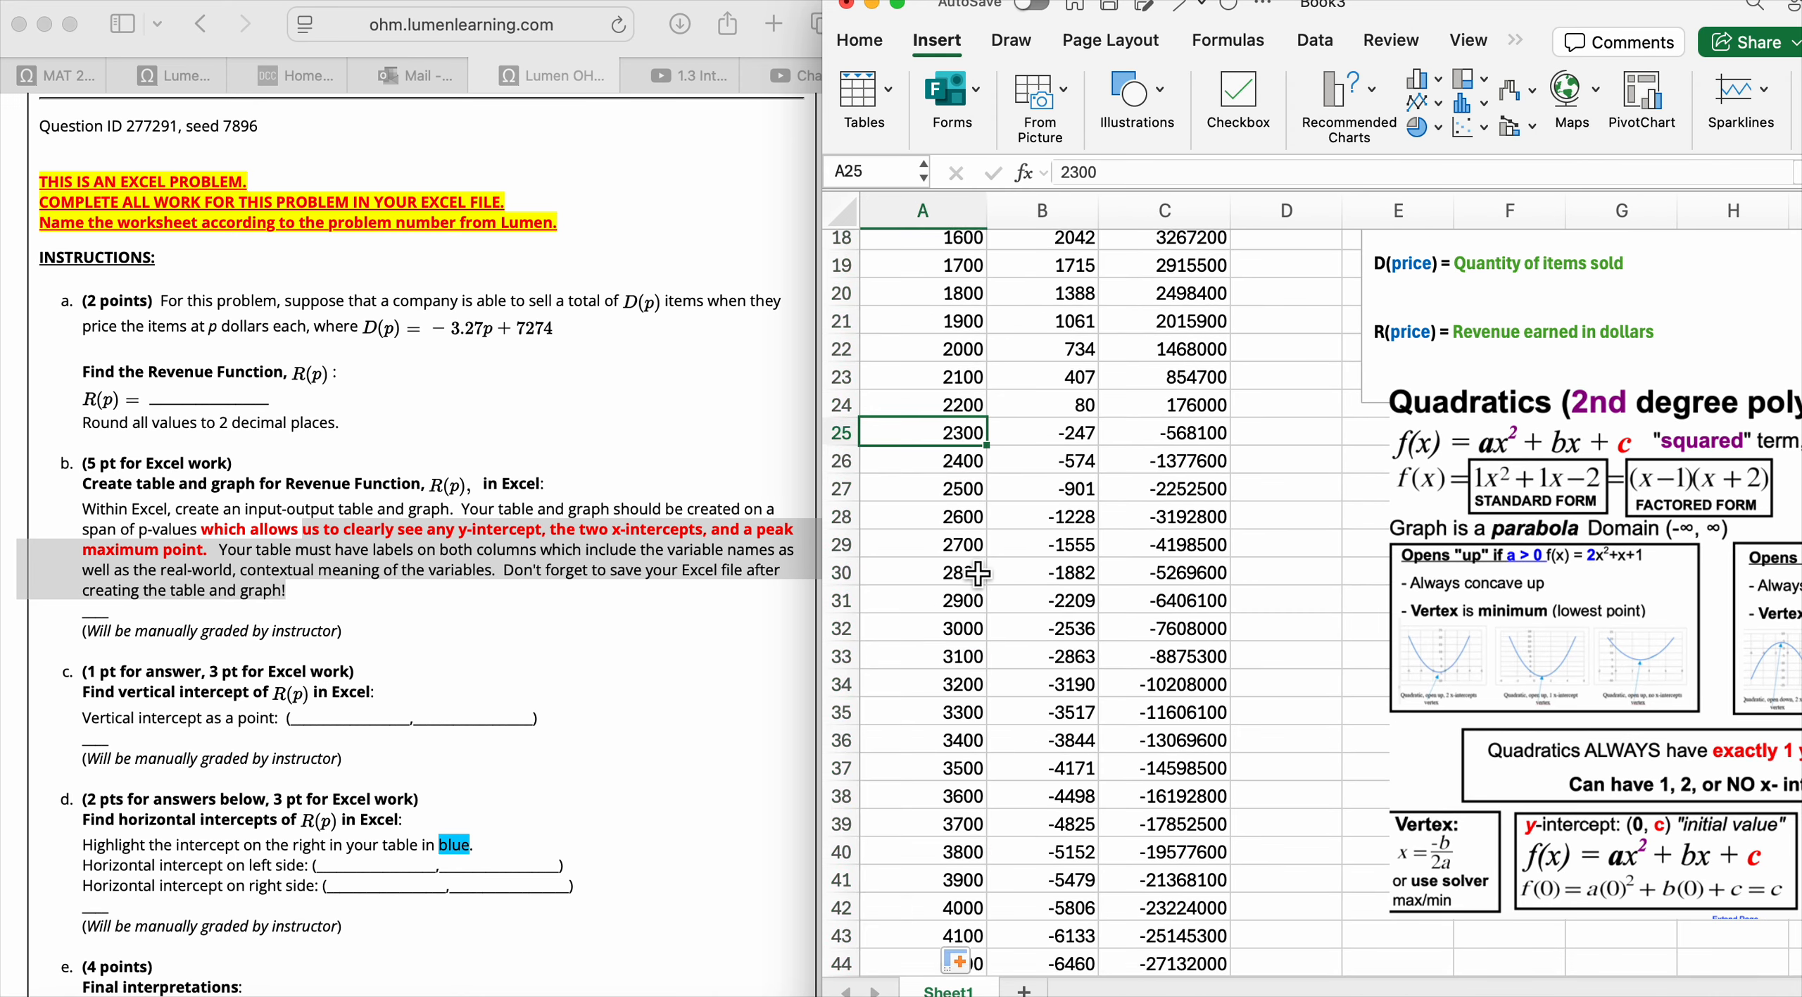
key("Right")
key("Right")
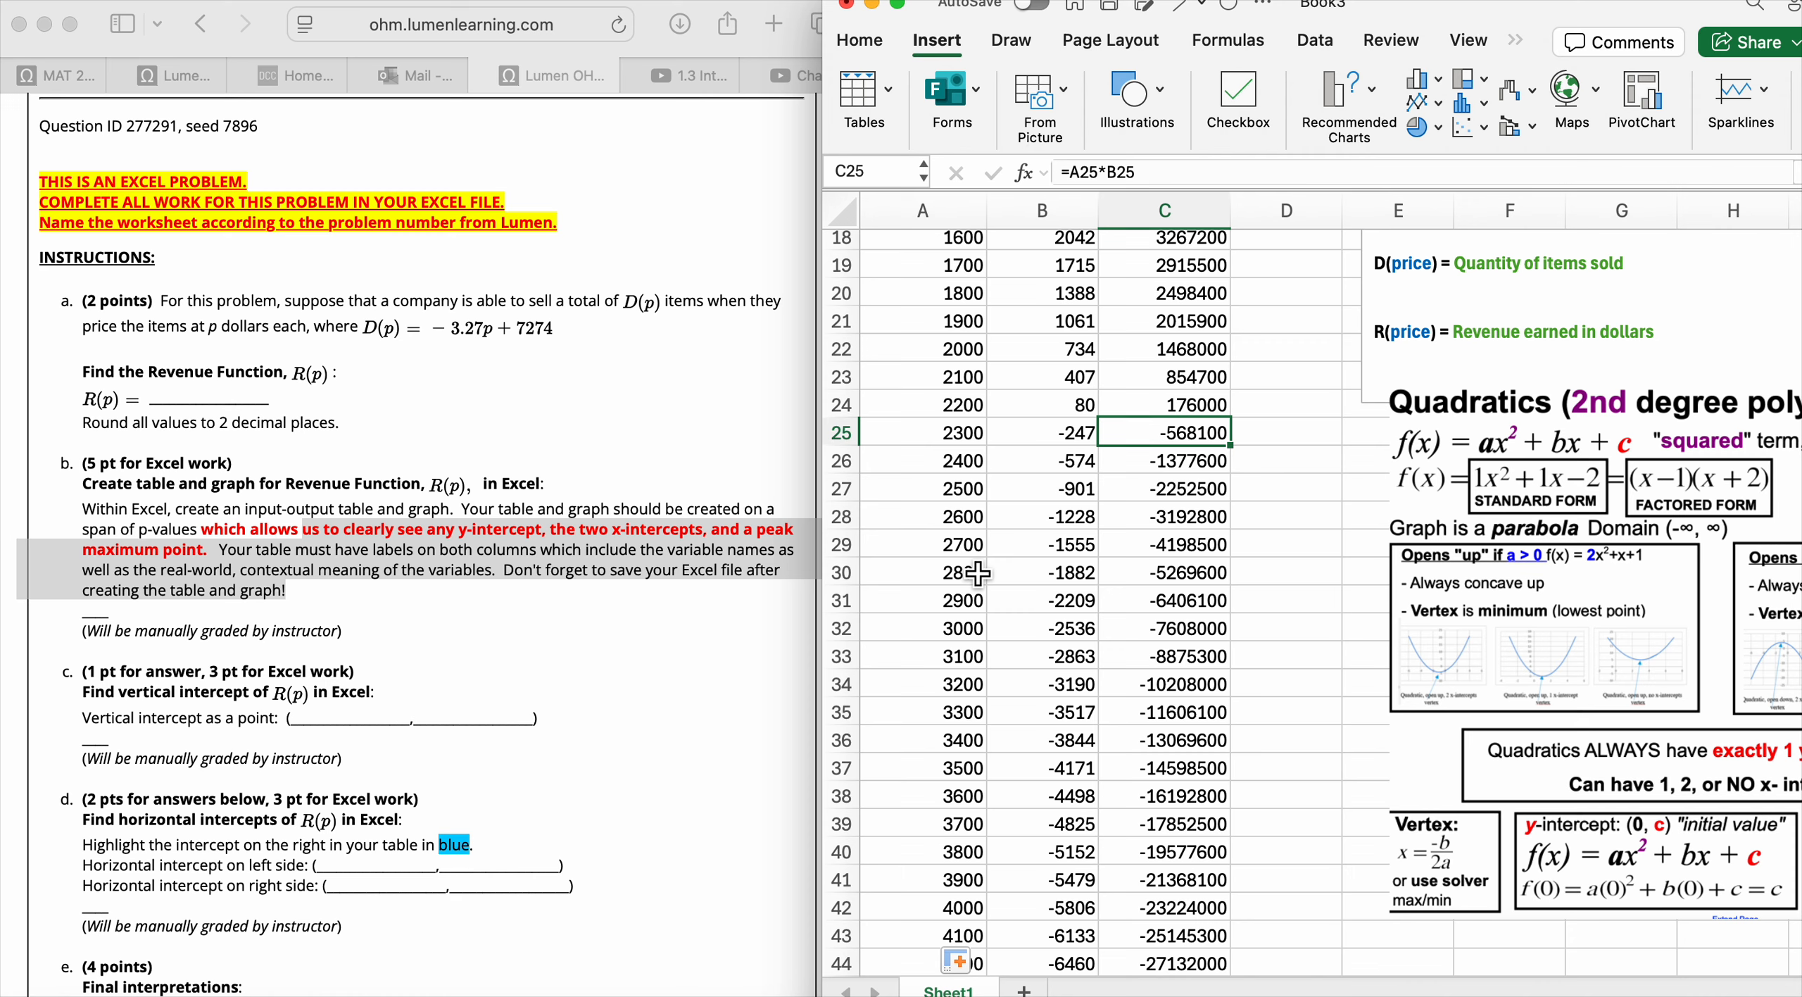
key("Left")
key("Left")
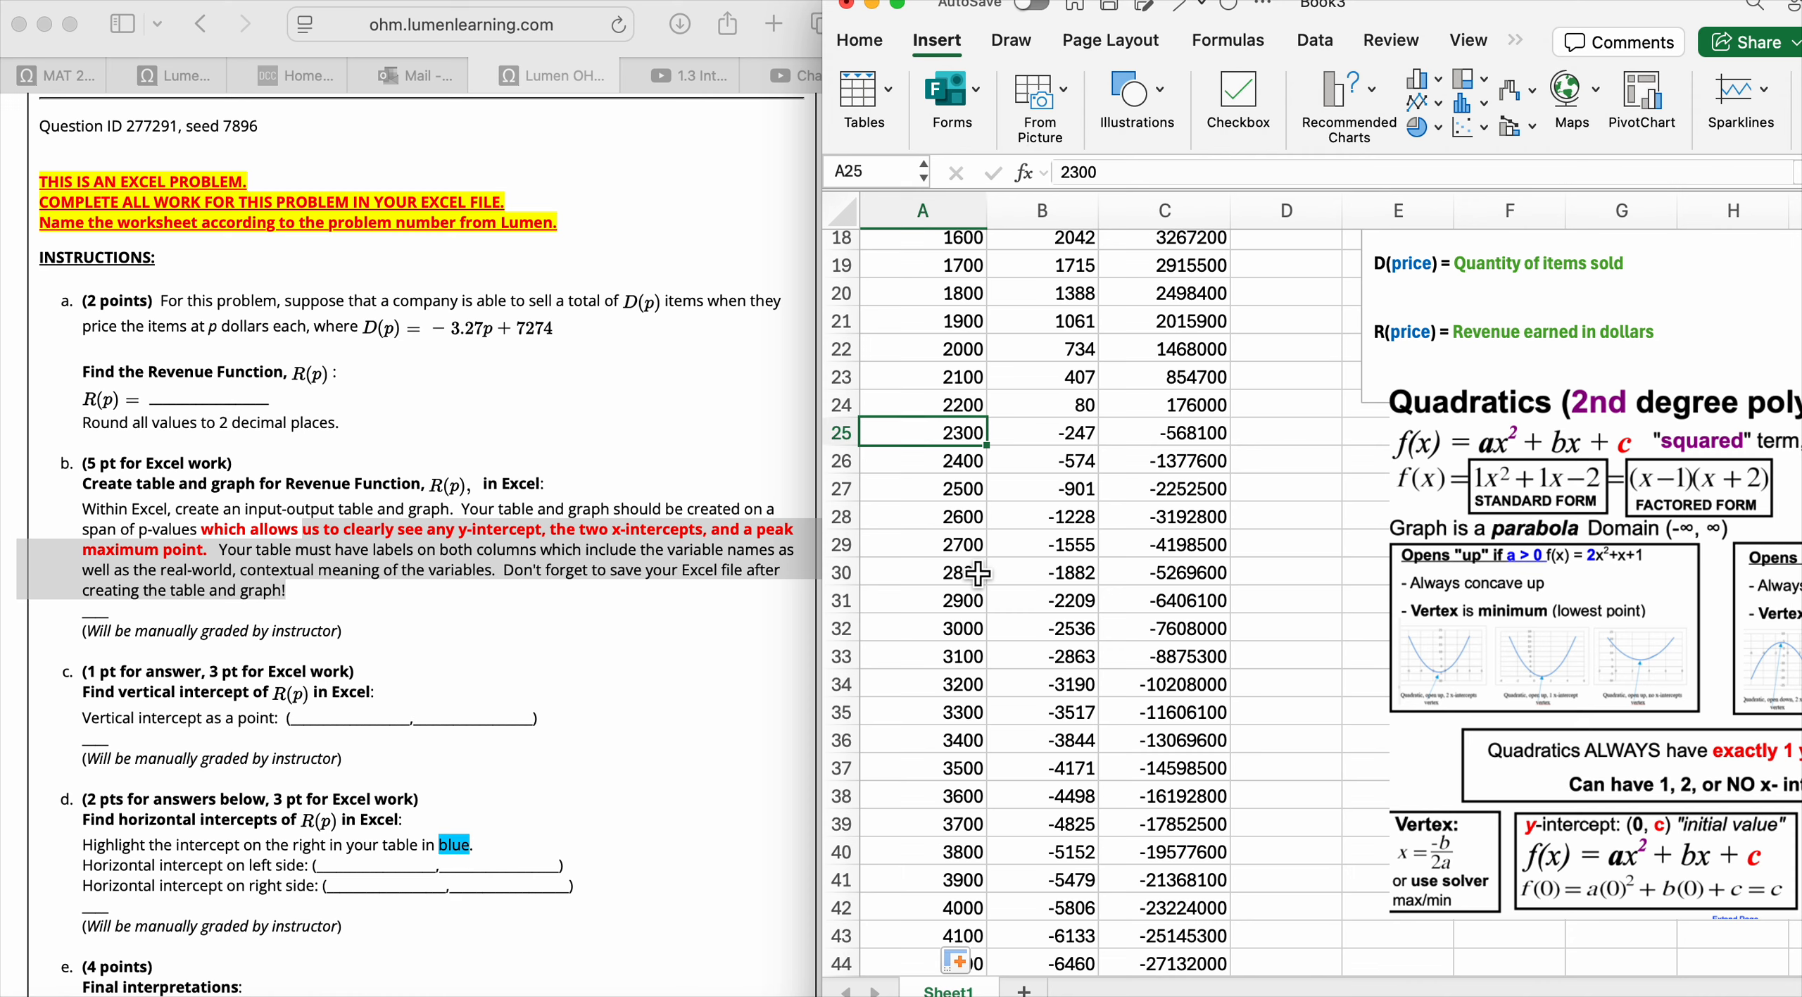
key("Right")
key("Right")
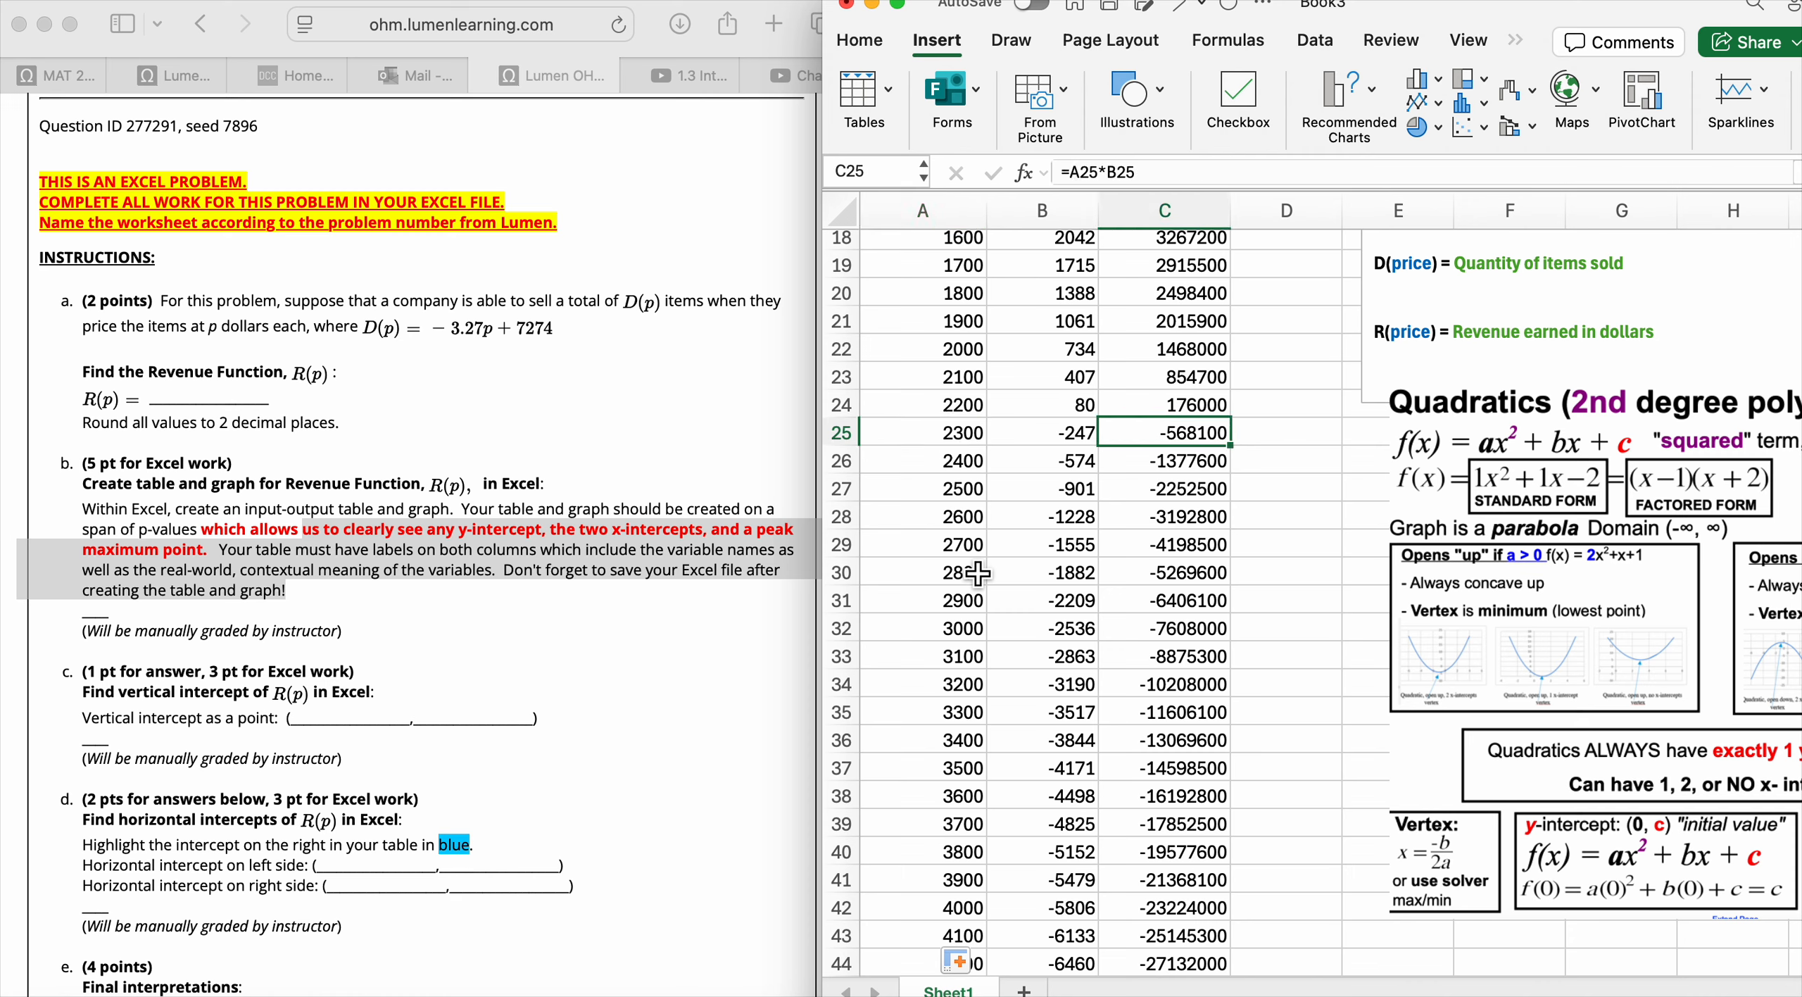
Step: Clear the surplus price, quantity and revenue values in A26:C52 so the table ends at a price of 2300
key("Left")
key("Left")
key("Down")
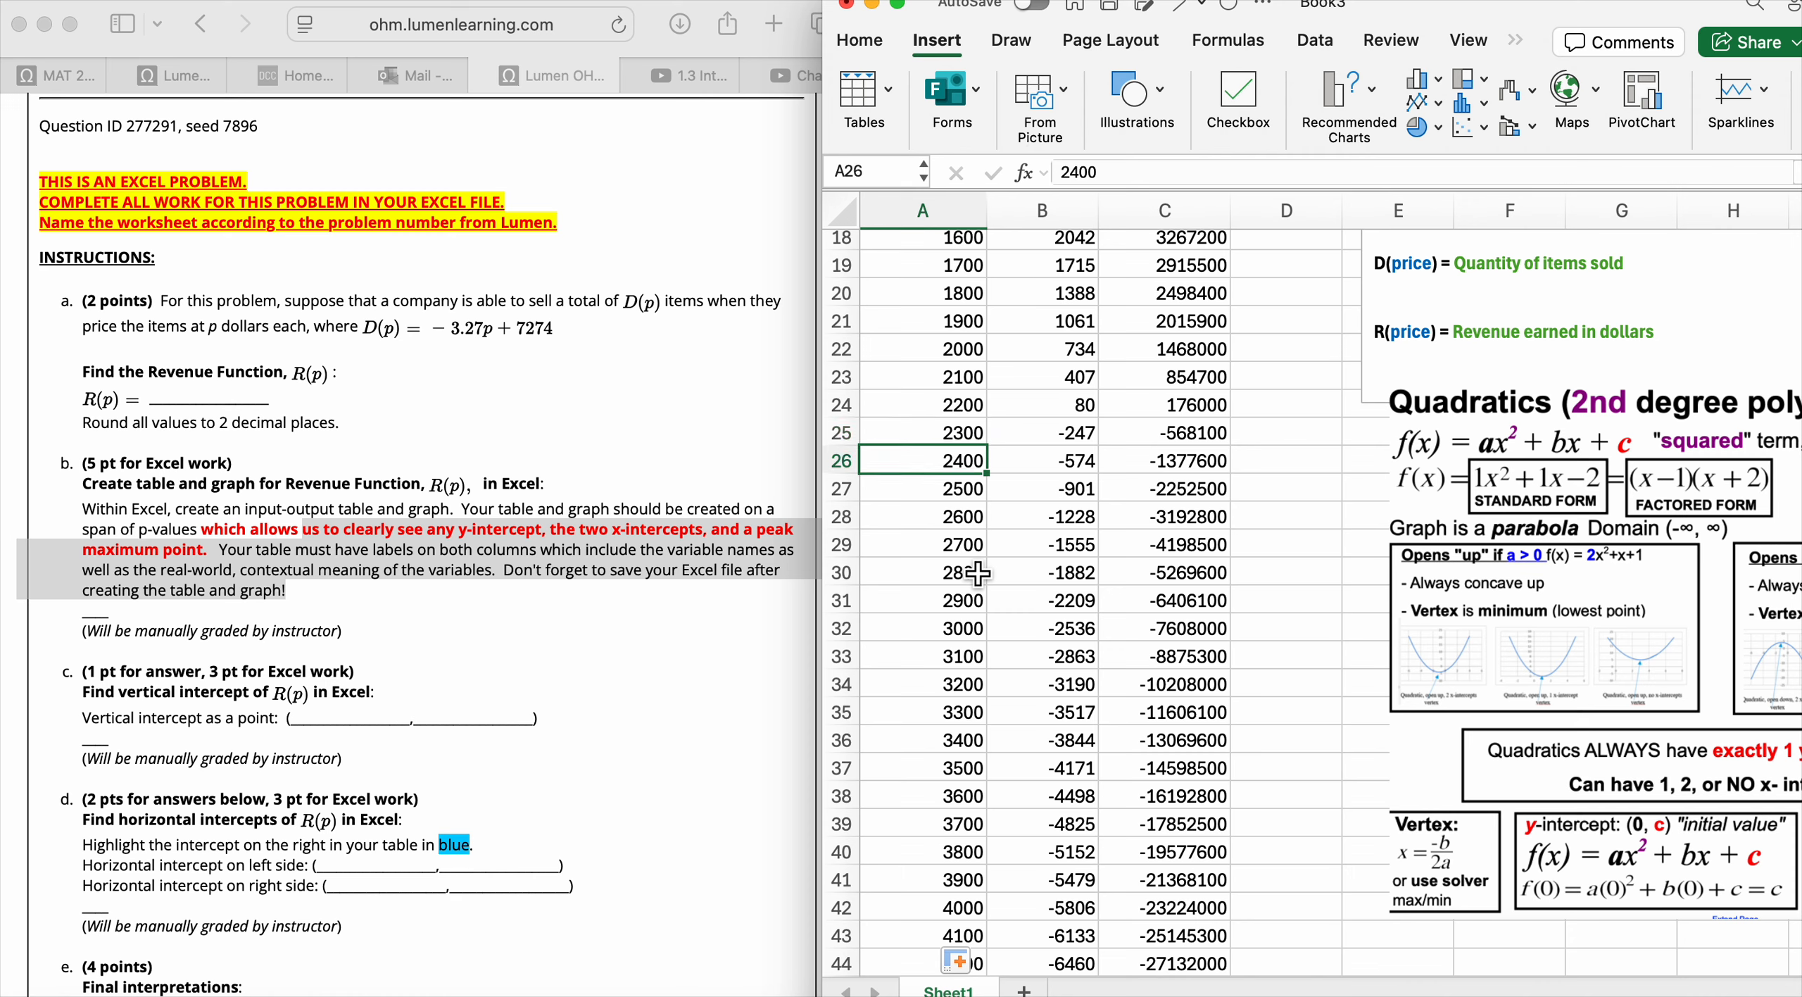
key("shift+Right")
key("shift+Right")
key("shift+Down")
key("shift+Down")
key("shift+Down")
key("shift+Down")
key("shift+Down")
key("shift+Down")
key("shift+Down")
key("shift+Down")
key("shift+Down")
key("shift+Down")
key("shift+Down")
key("shift+Down")
key("shift+Down")
key("shift+Down")
key("shift+Down")
key("shift+Down")
key("shift+Down")
key("shift+Down")
key("shift+Down")
key("shift+Down")
key("shift+Down")
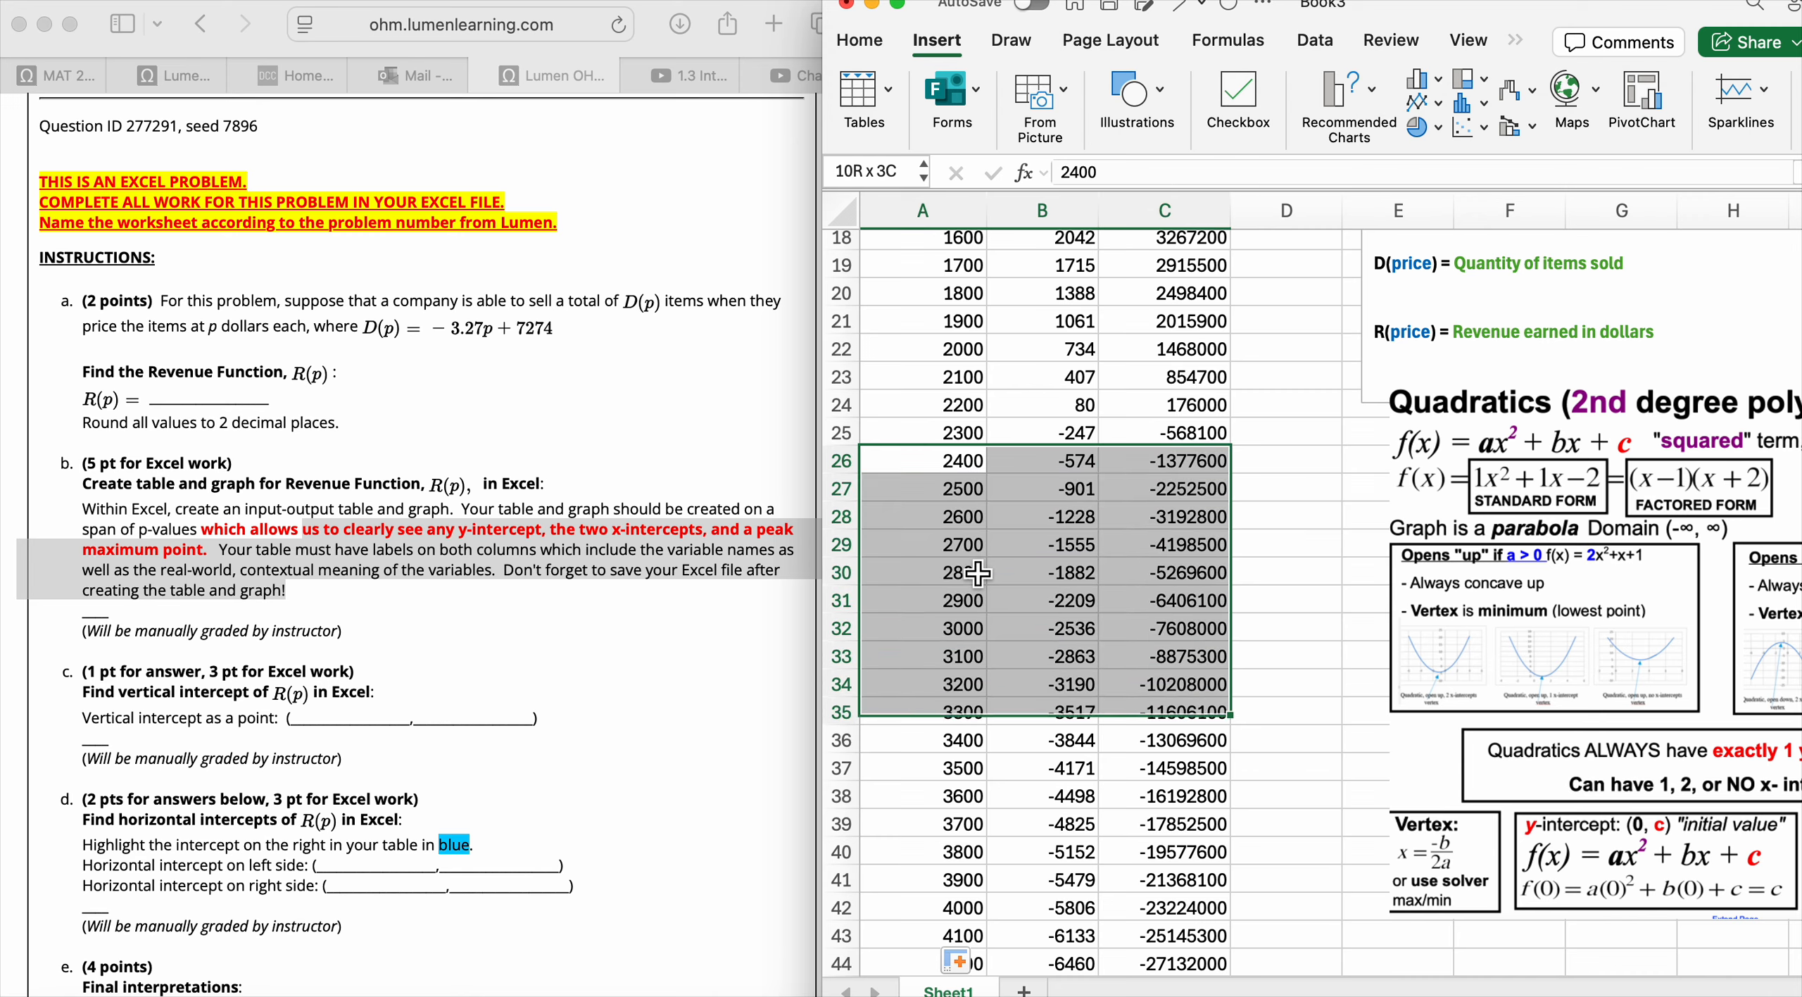
key("shift+Down")
key("shift+Down")
key("shift+Down")
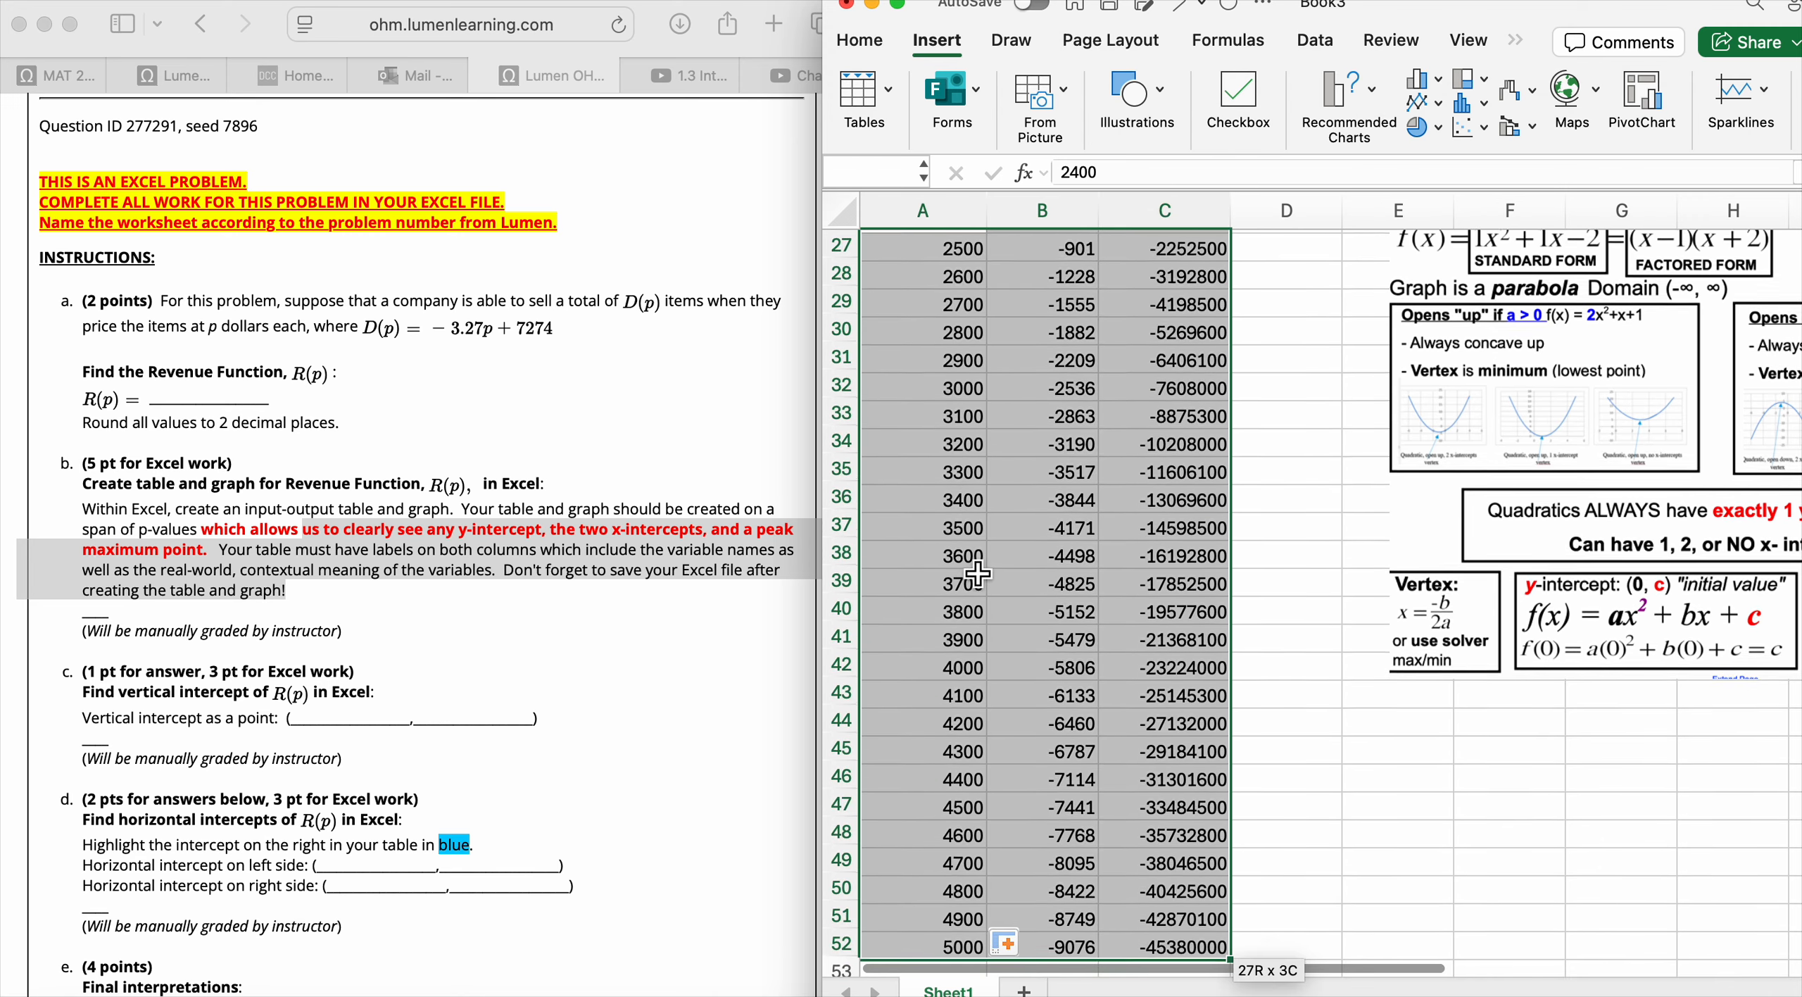
key("Delete")
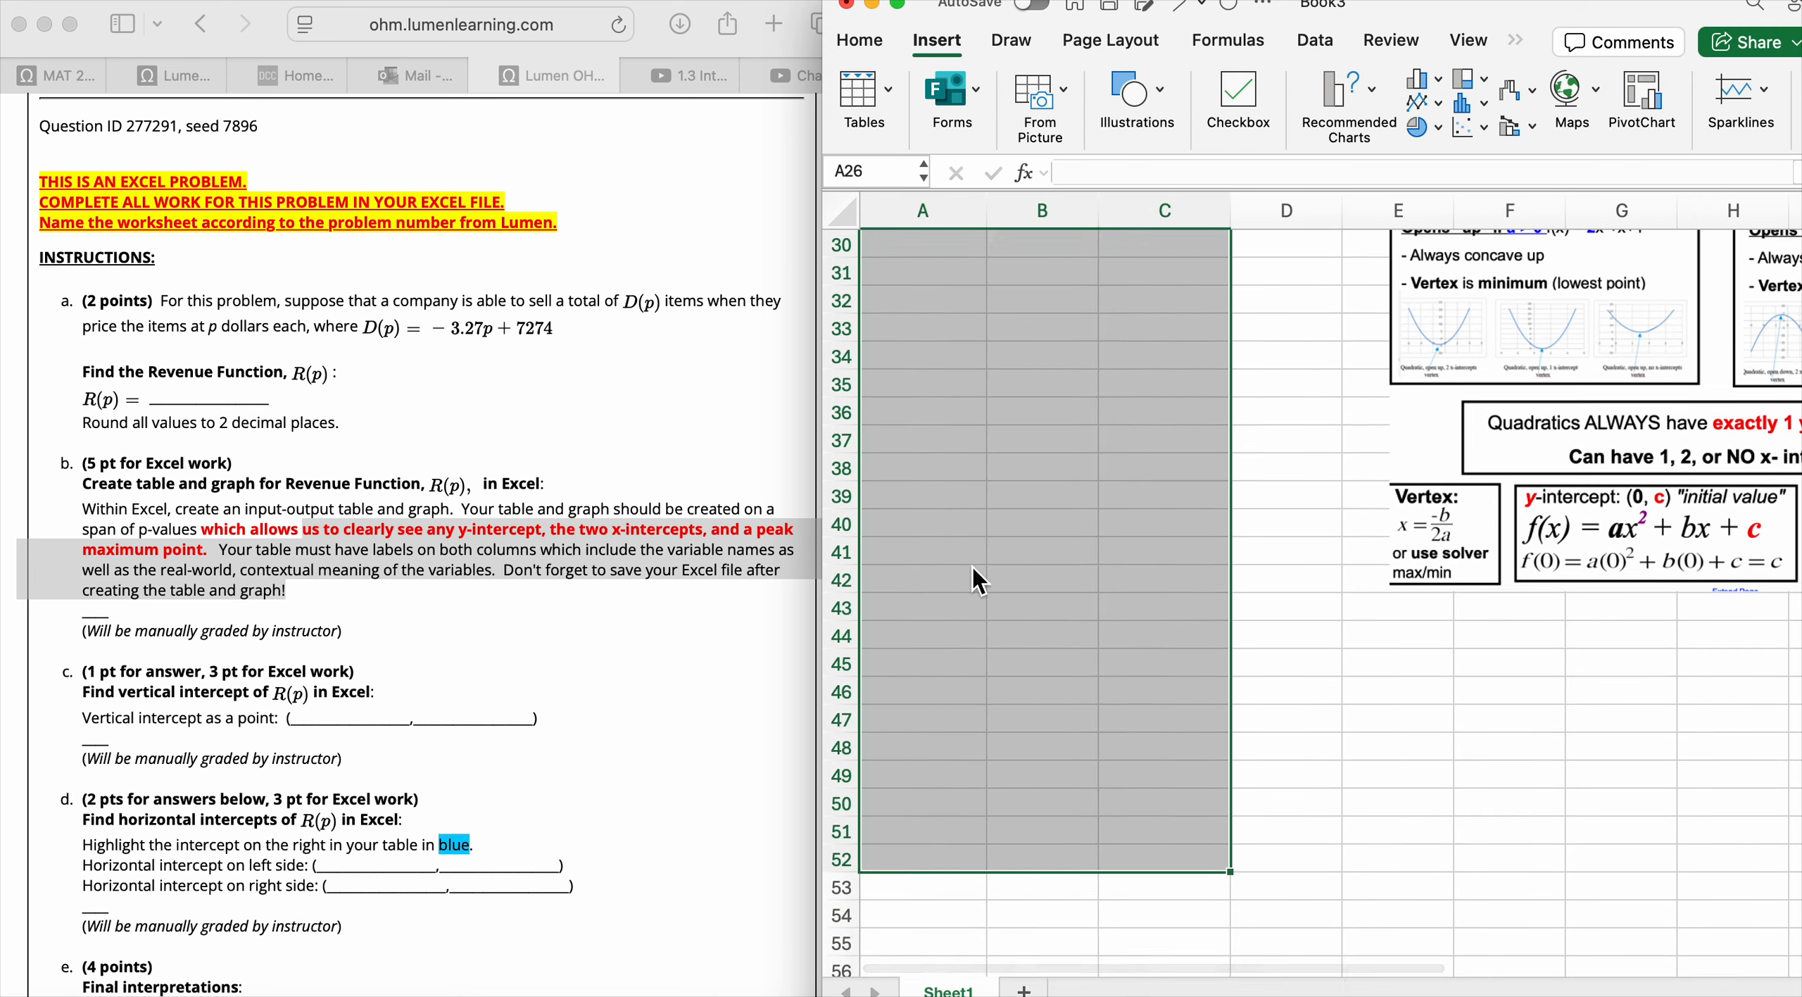
scroll(976, 573, "up", 10)
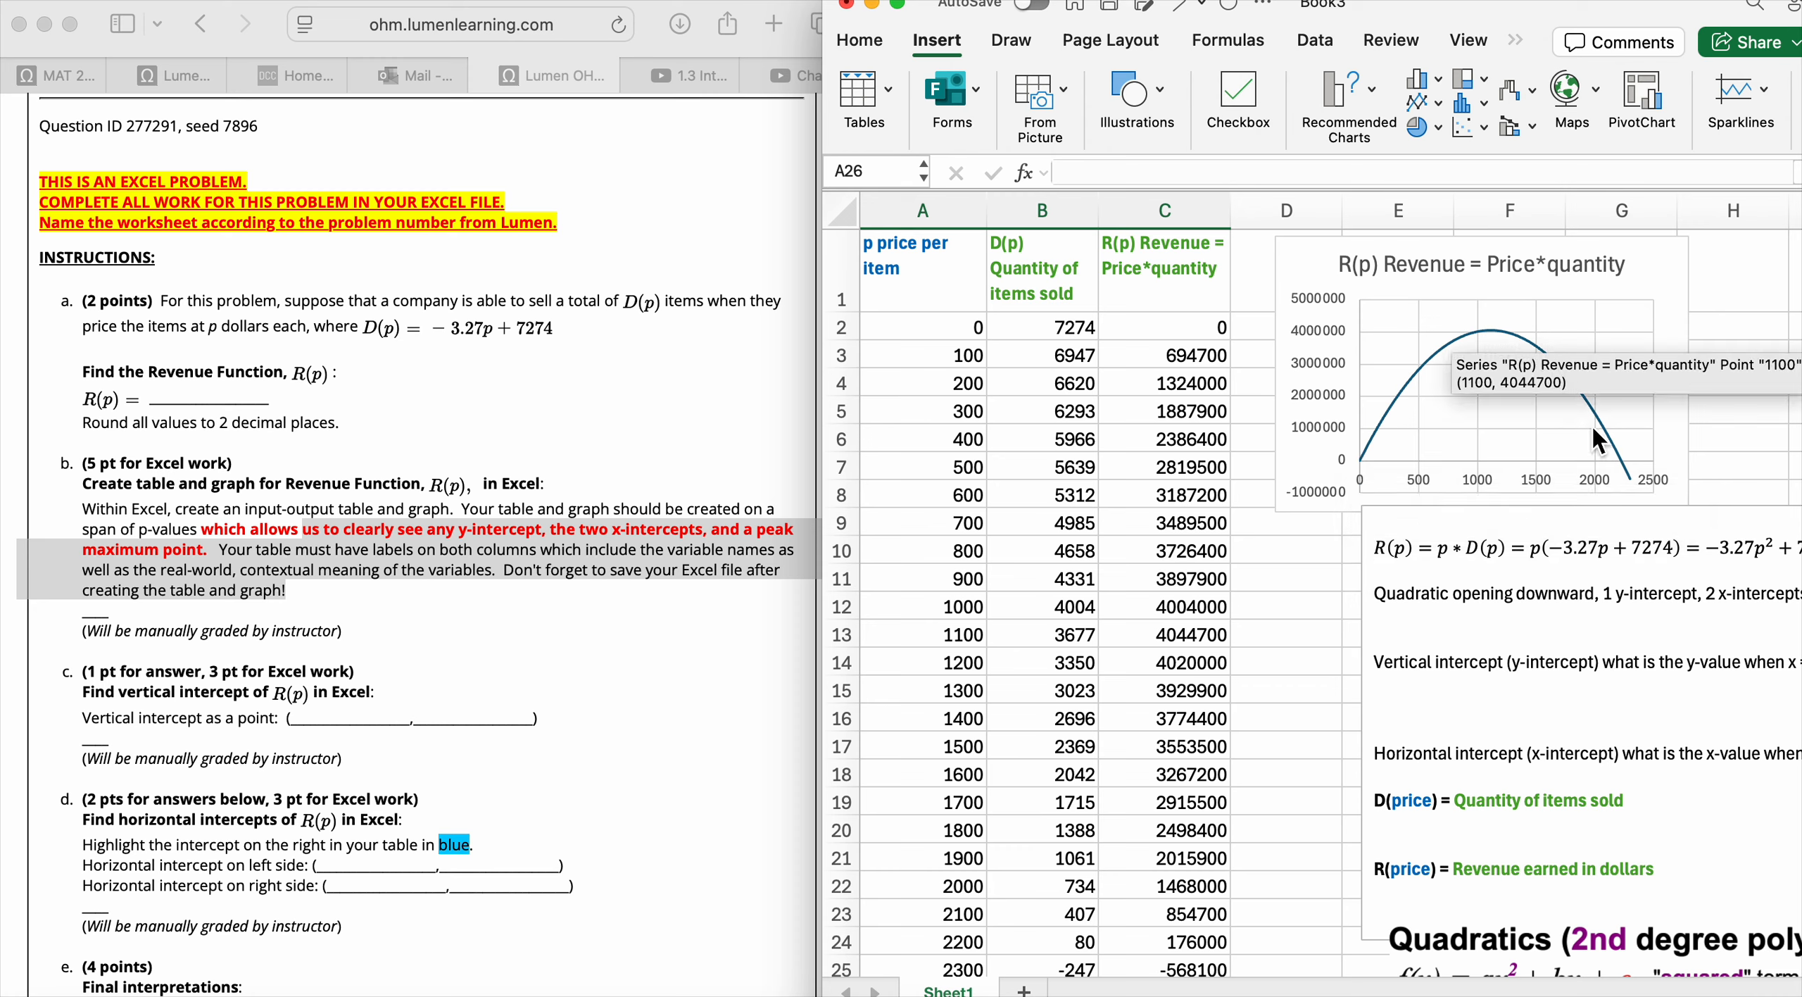
Step: Read the remaining parts of the problem and highlight part c's instruction to find the vertical intercept of R(p)
scroll(304, 760, "down", 5)
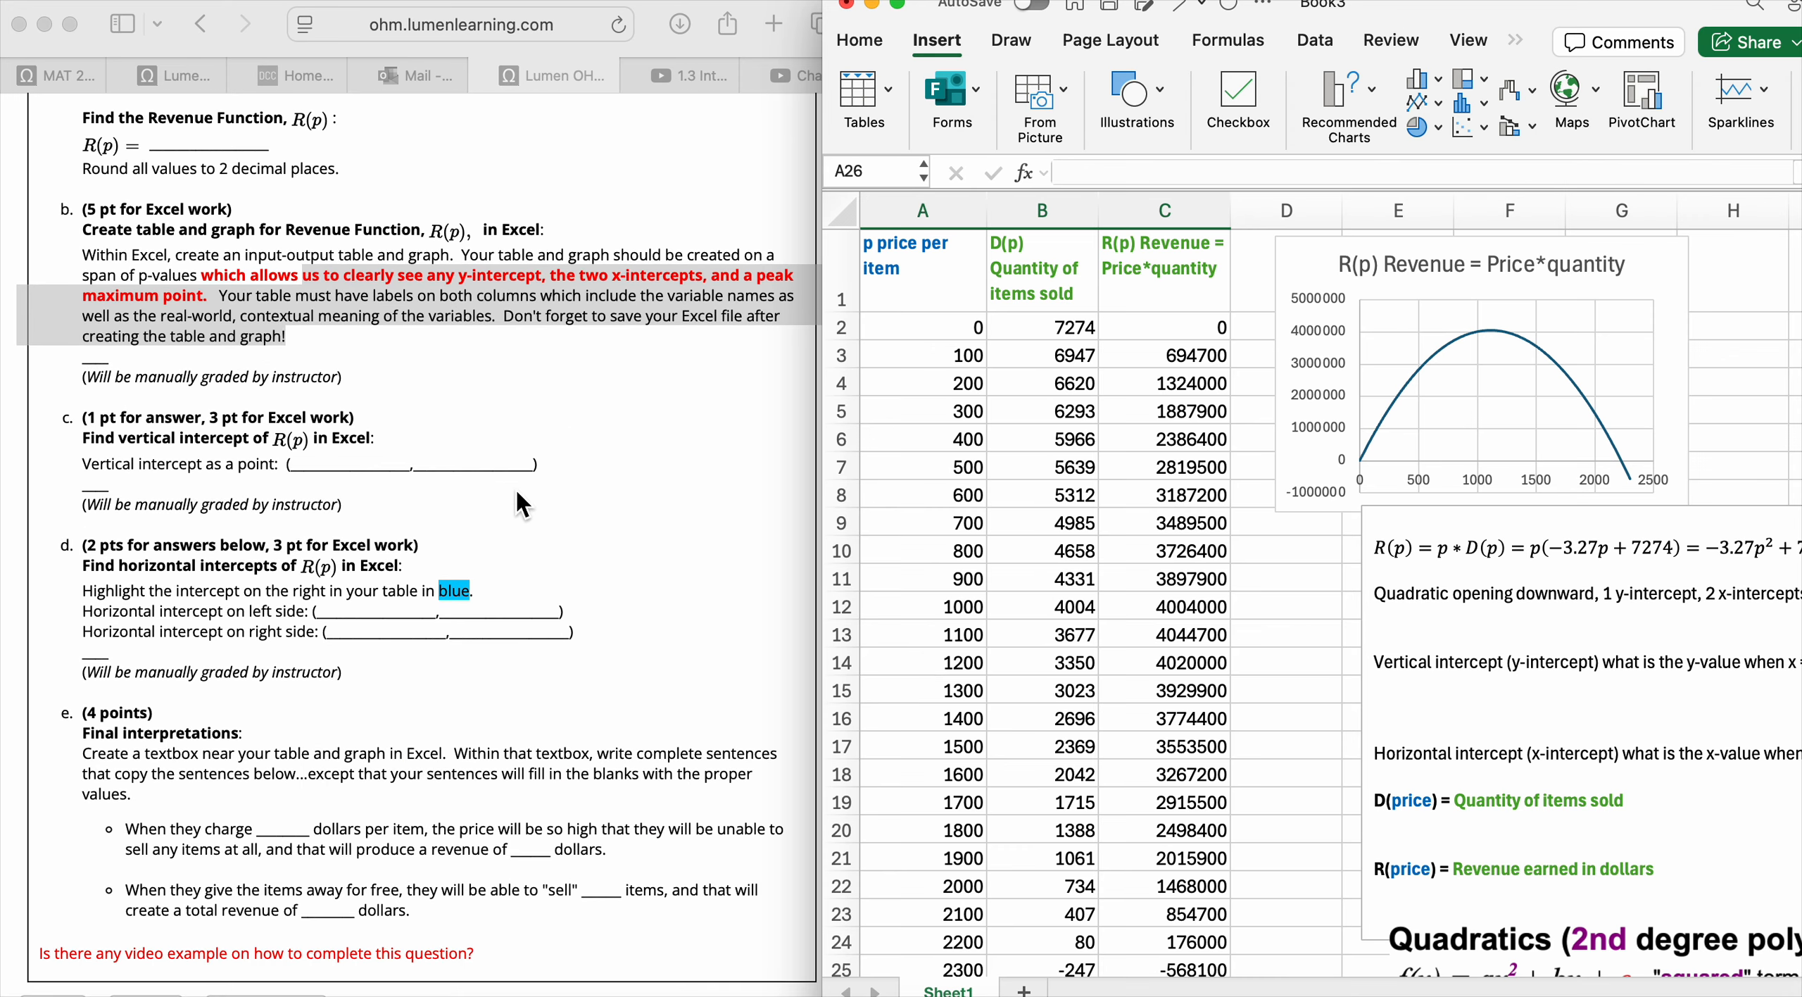
left_click(516, 494)
scroll(439, 664, "up", 3)
left_click(521, 498)
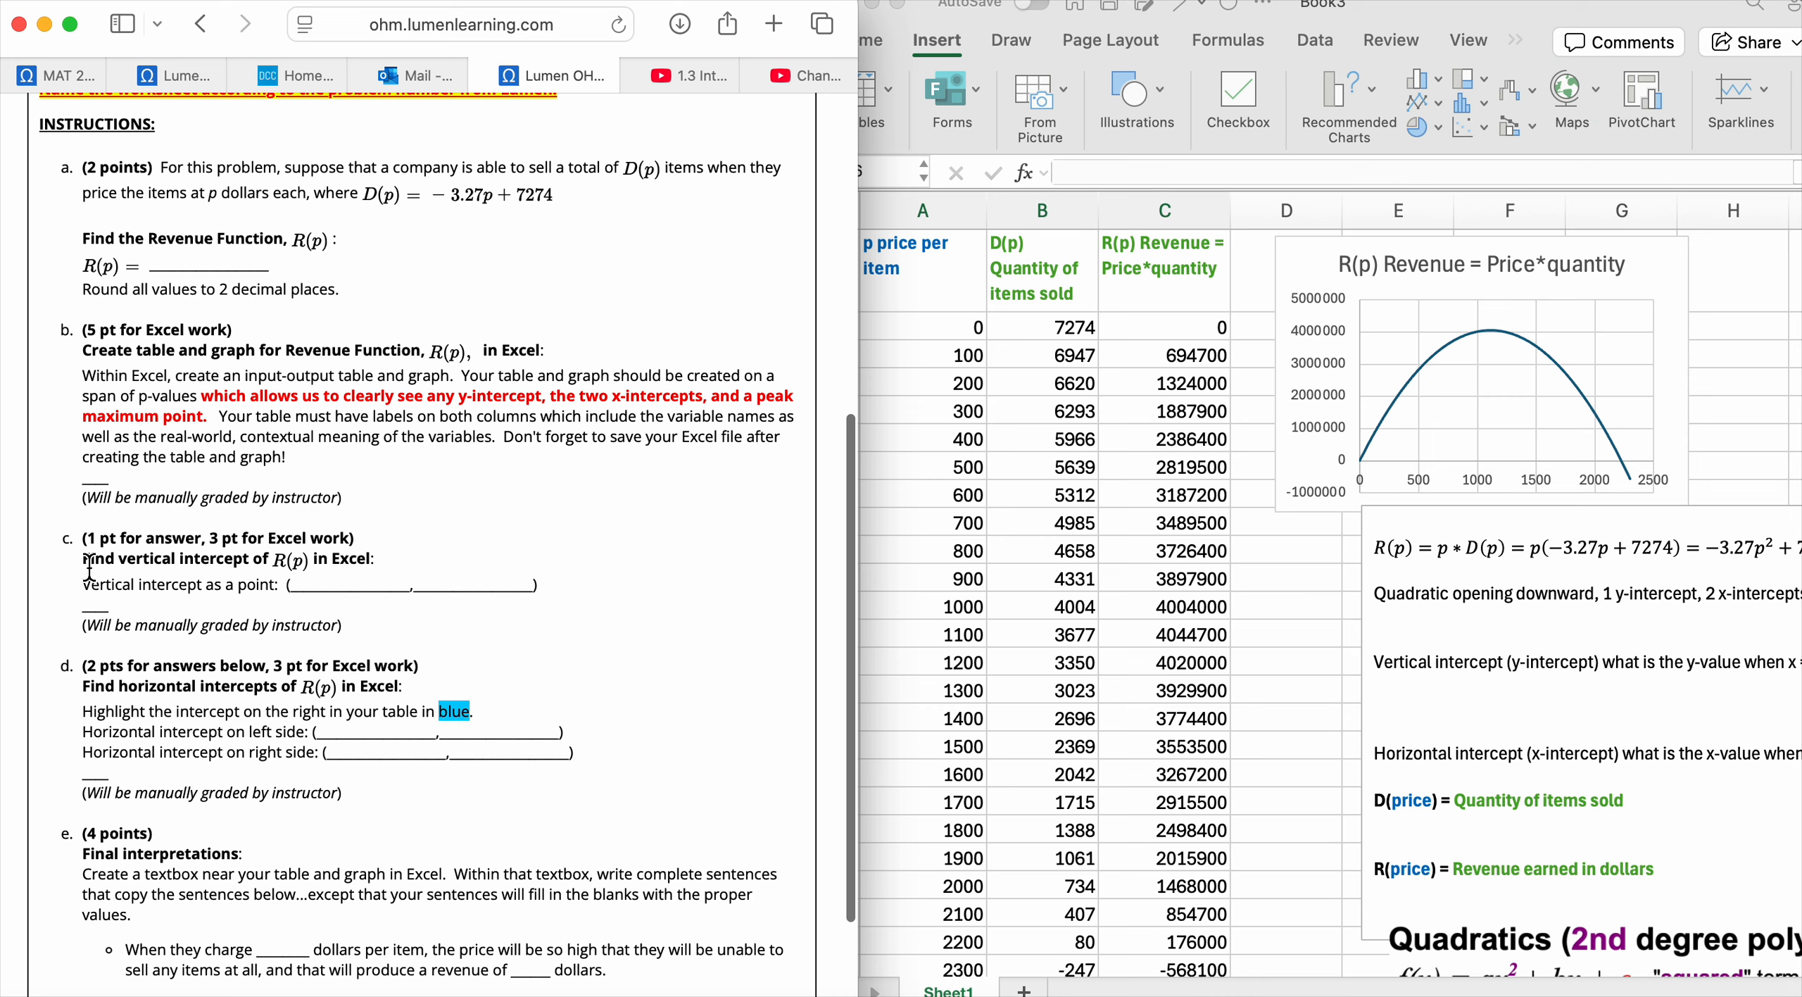
left_click_drag(89, 568, 394, 563)
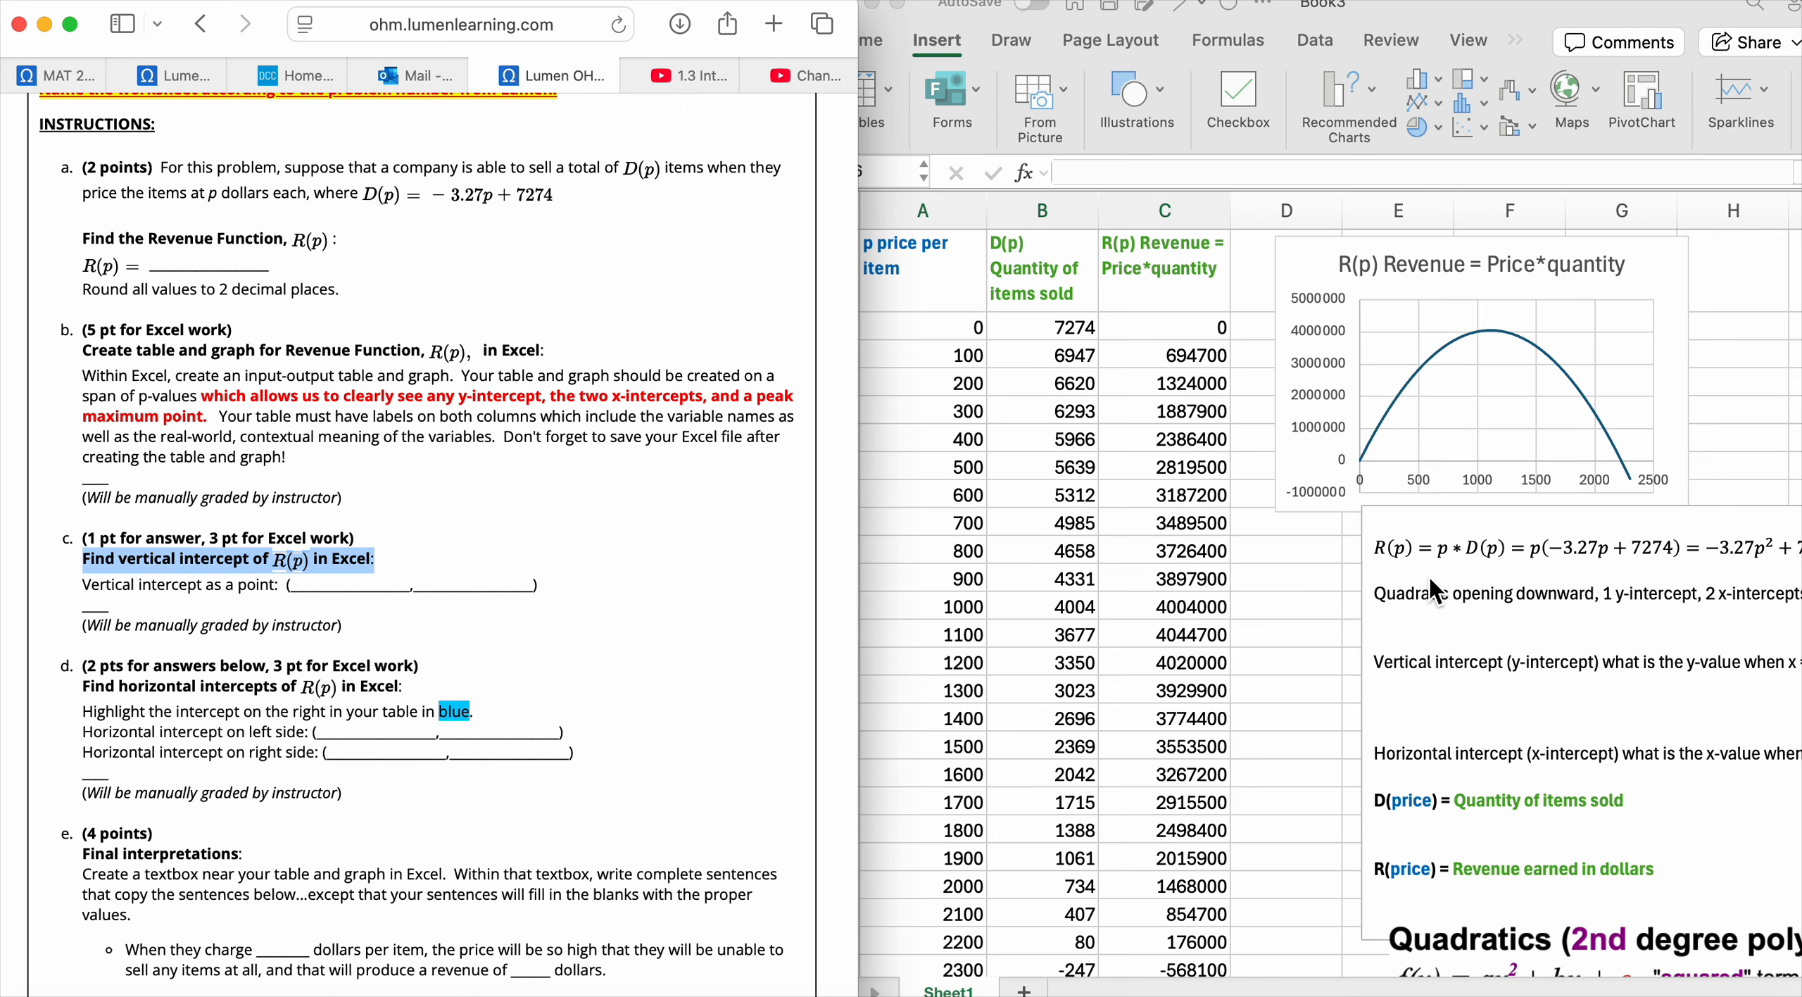
Step: Examine the text box note on the vertical intercept, covering the point (0,y) and evaluating f(0)
scroll(1566, 321, "down", 5)
scroll(1567, 321, "right", 5)
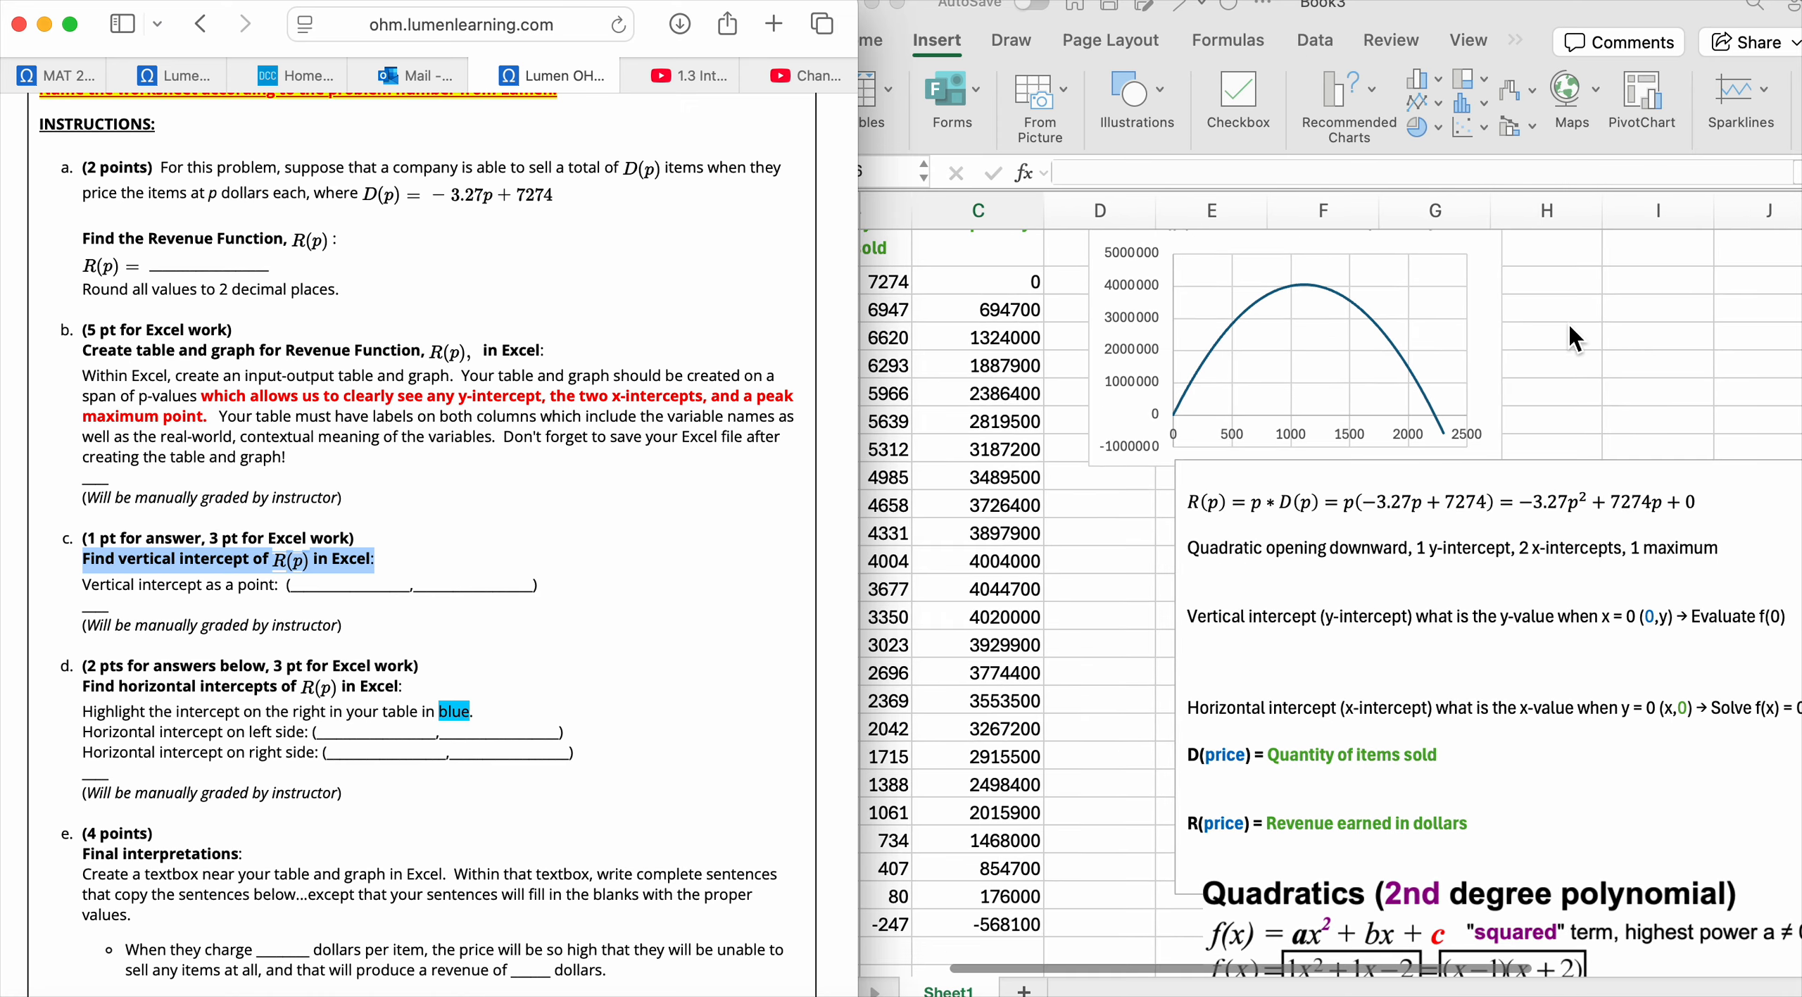
scroll(1567, 321, "up", 2)
scroll(1566, 320, "left", 1)
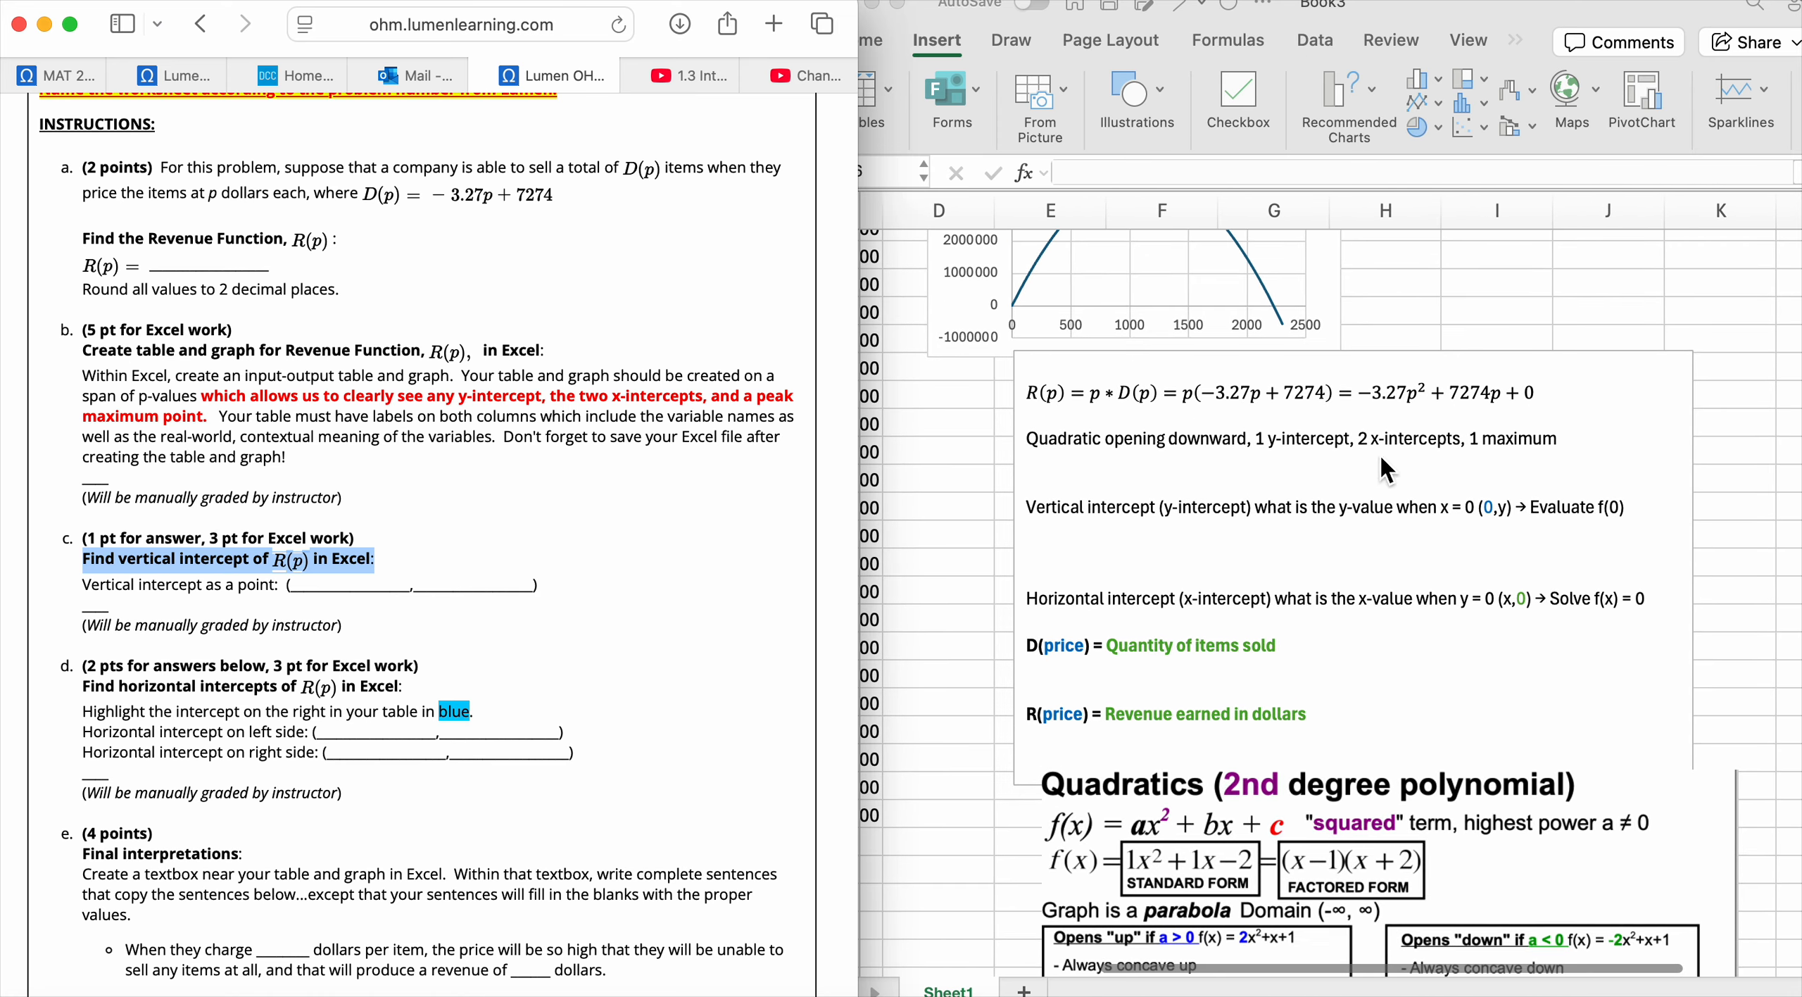
left_click(1123, 510)
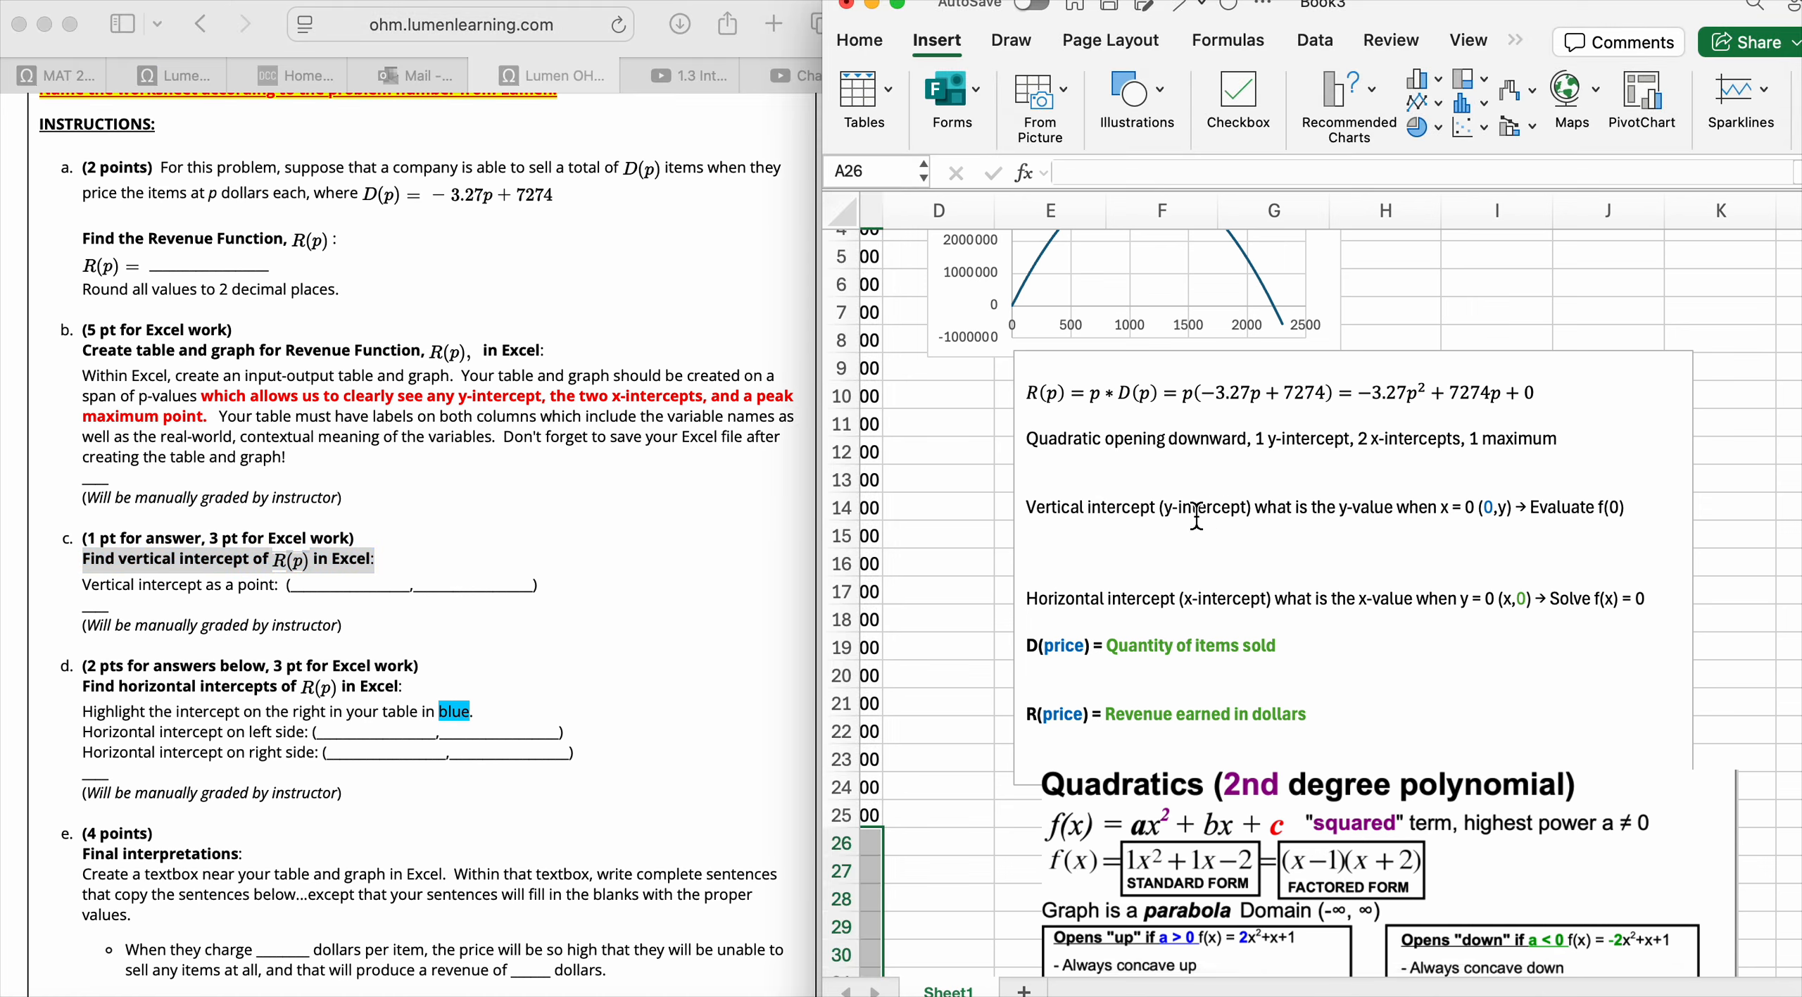
left_click_drag(1165, 509, 1485, 518)
left_click(1448, 513)
left_click(1499, 530)
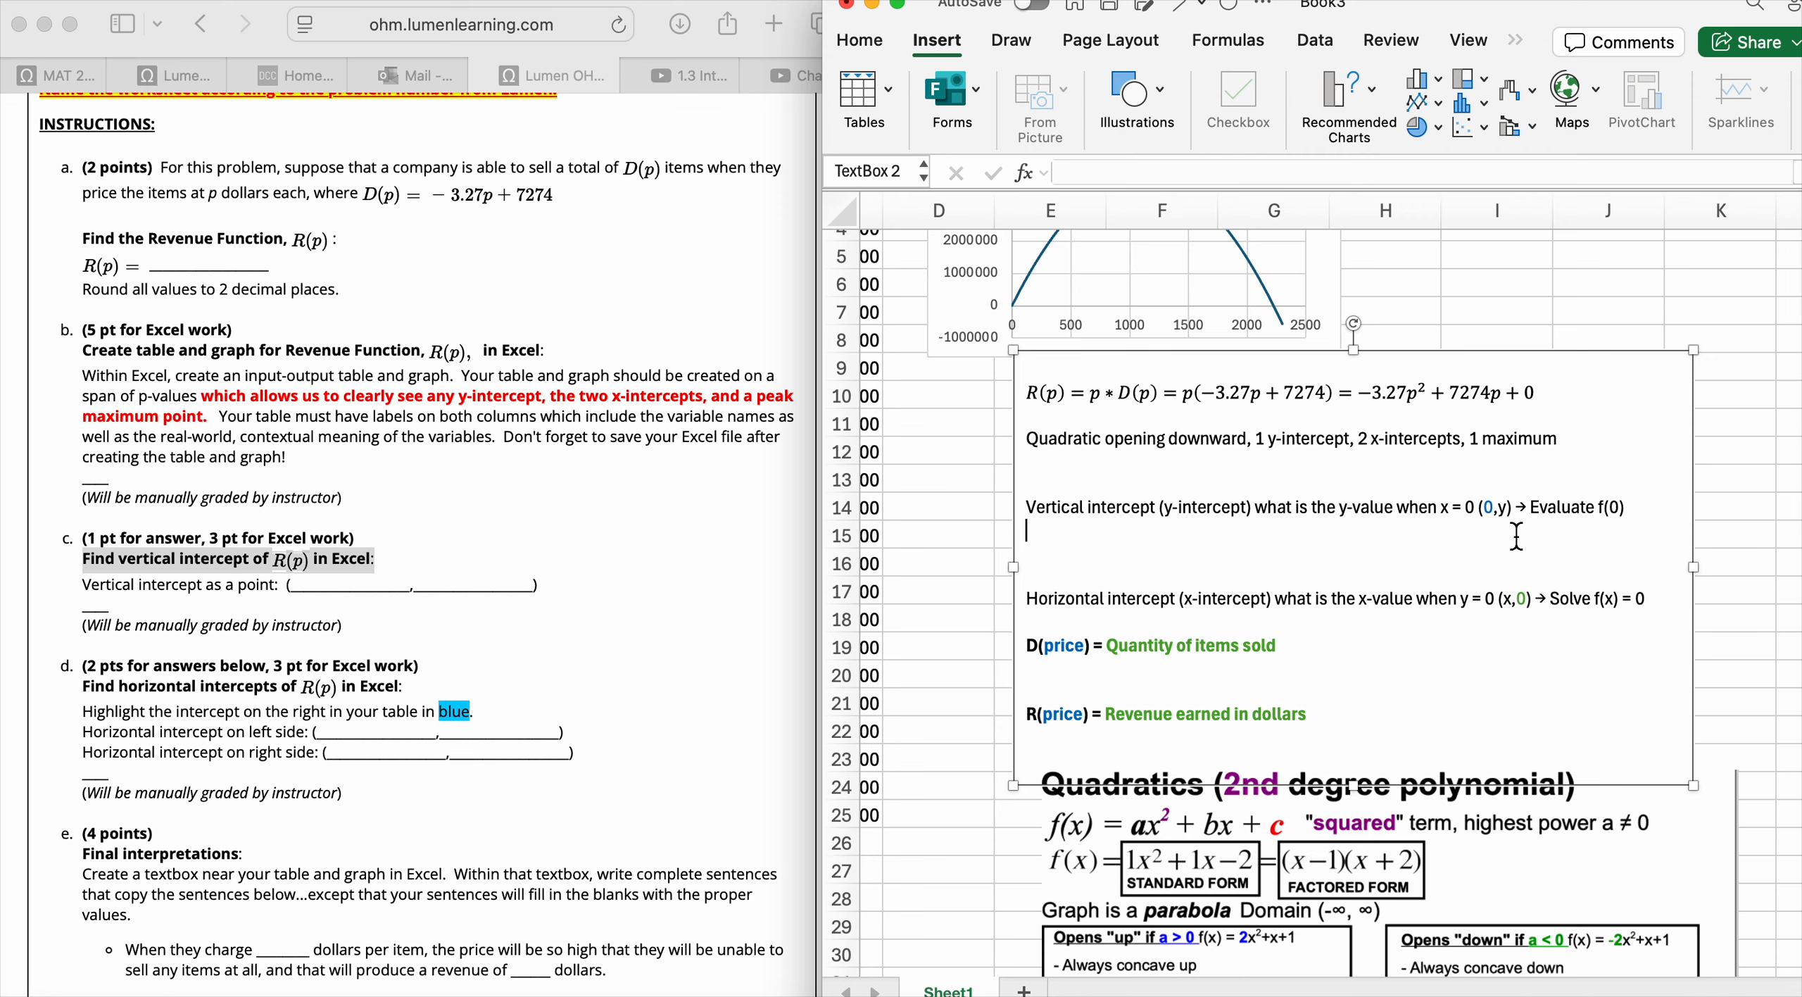
left_click_drag(1531, 508, 1606, 506)
Step: Widen the workbook window and fill A2 and C2 with light blue to mark the vertical intercept in the table
scroll(1478, 521, "left", 5)
scroll(1478, 520, "up", 3)
left_click(922, 327)
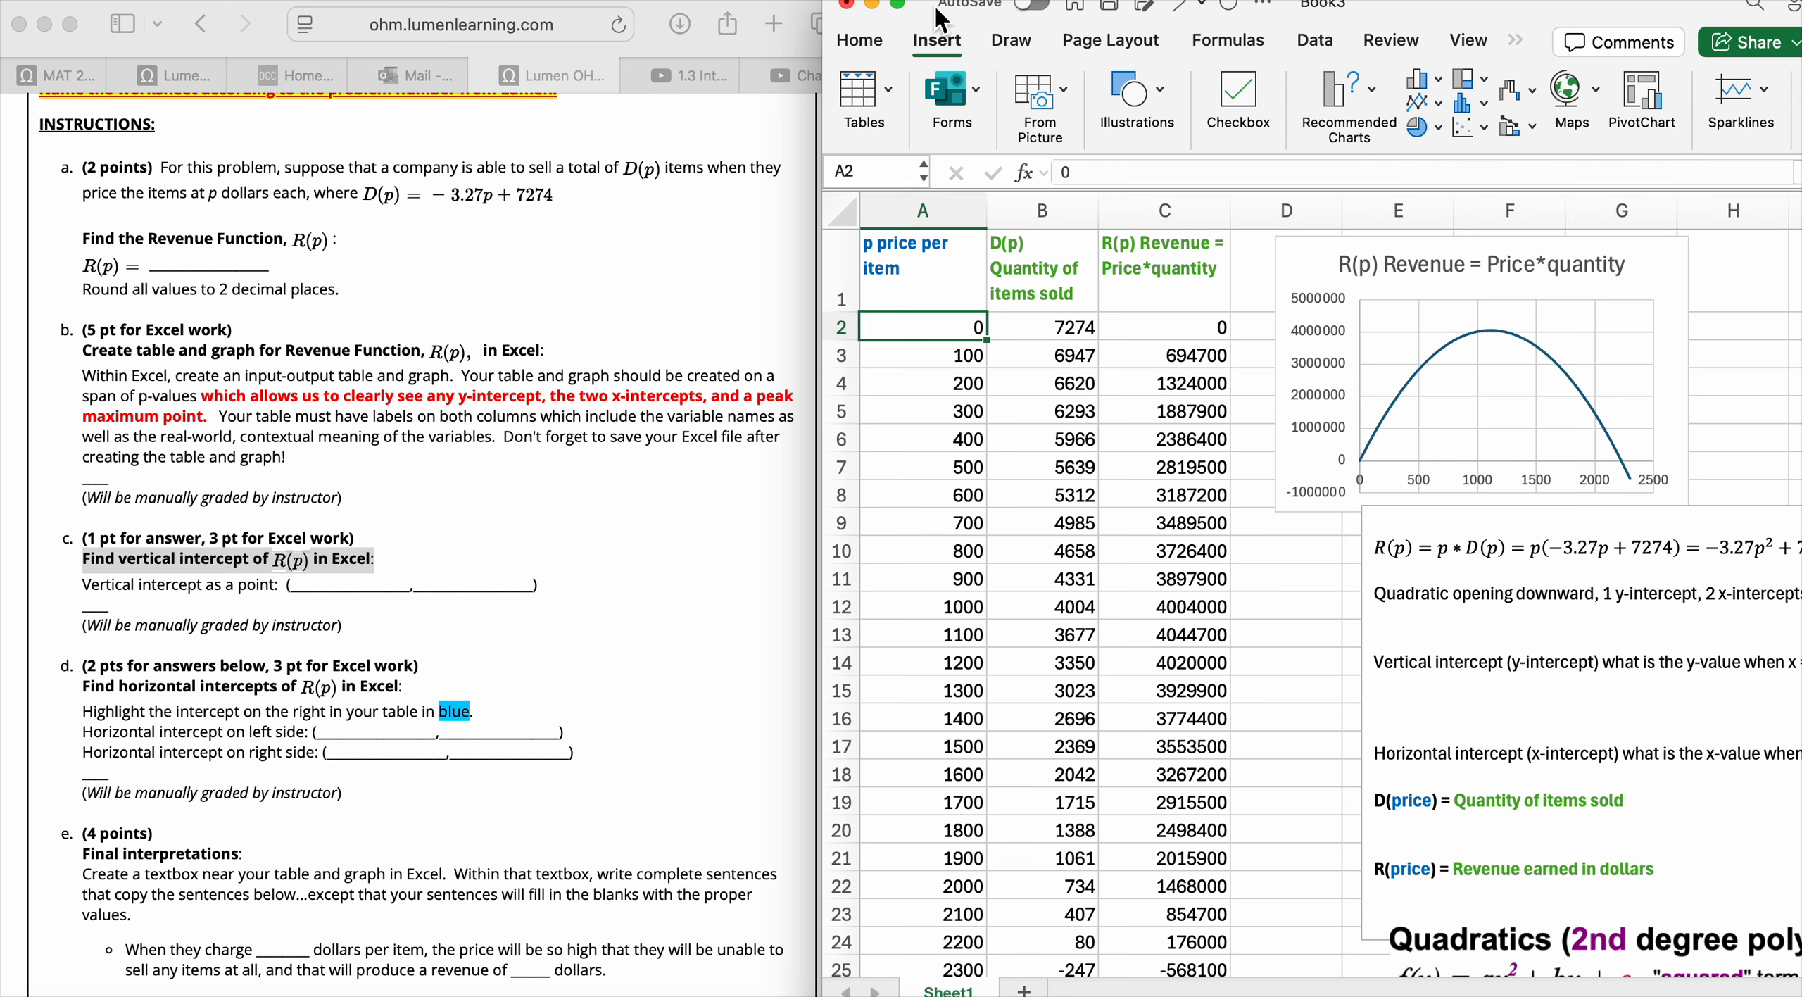
left_click(859, 40)
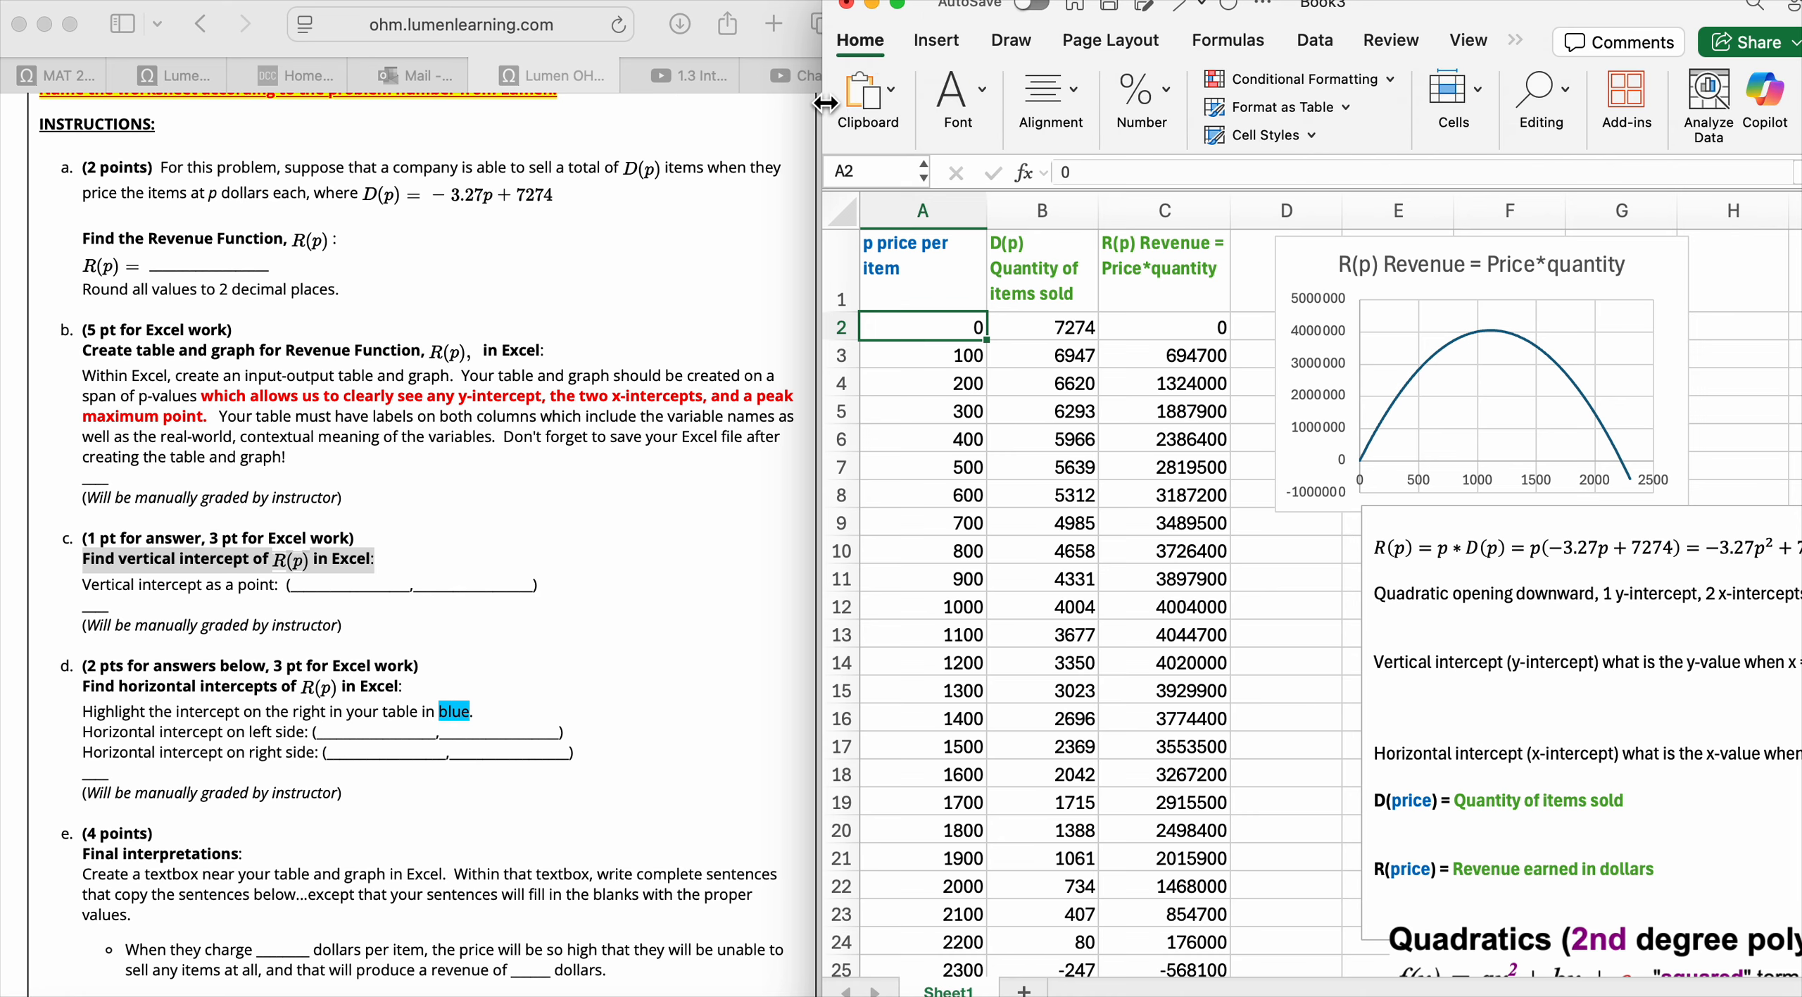
left_click_drag(824, 103, 470, 121)
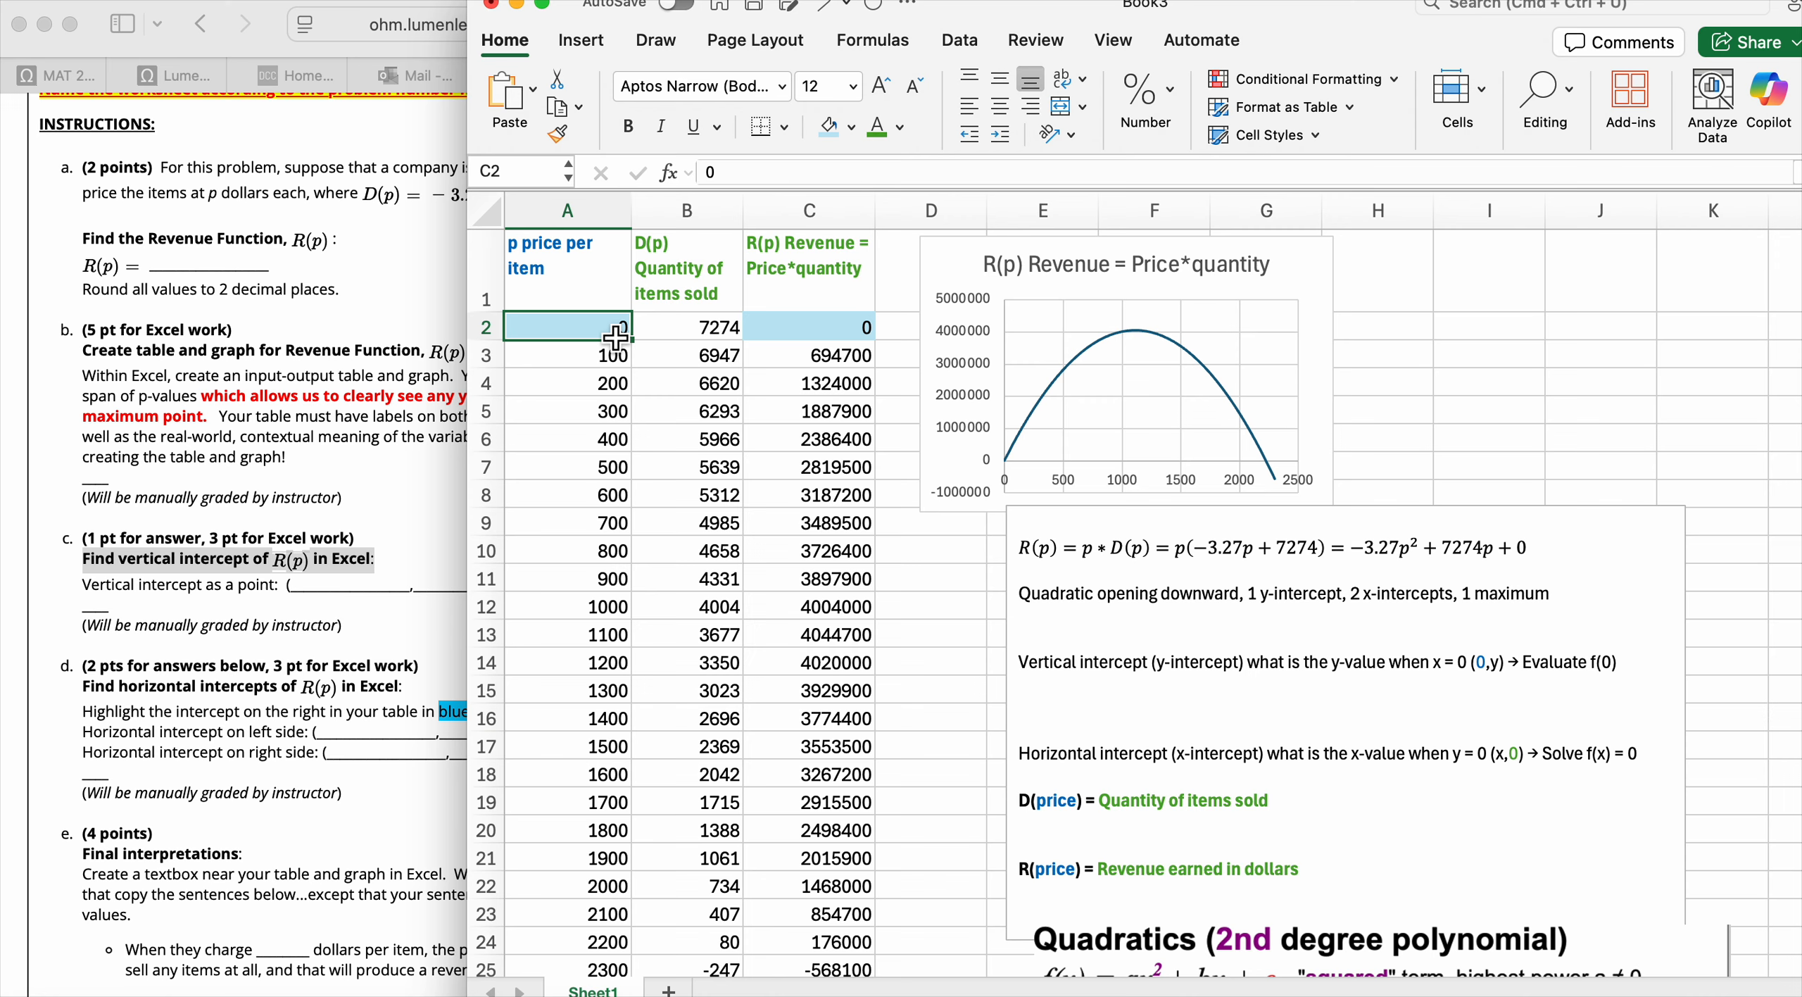
left_click(853, 332, "super")
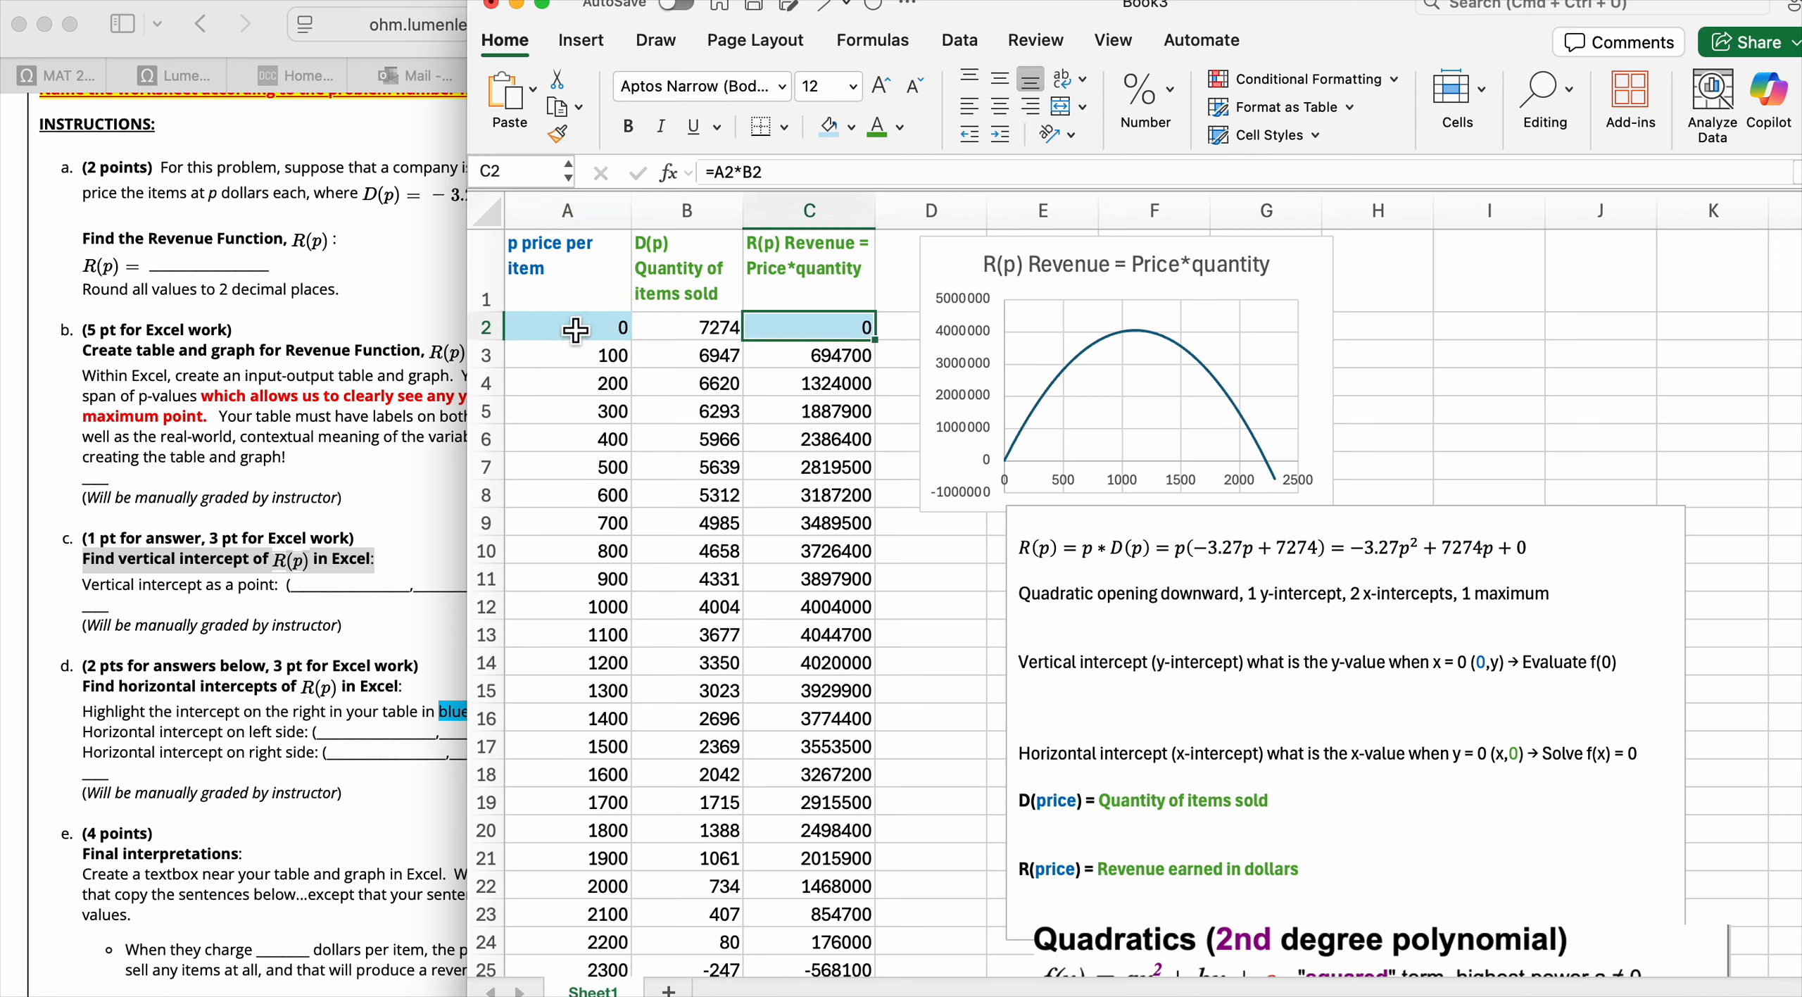
Step: Examine part b's wording on the two x-intercepts and part d's request for the left and right horizontal intercepts
scroll(1056, 598, "down", 3)
left_click_drag(468, 493, 636, 492)
left_click(422, 302)
scroll(563, 457, "up", 2)
left_click_drag(550, 487, 709, 489)
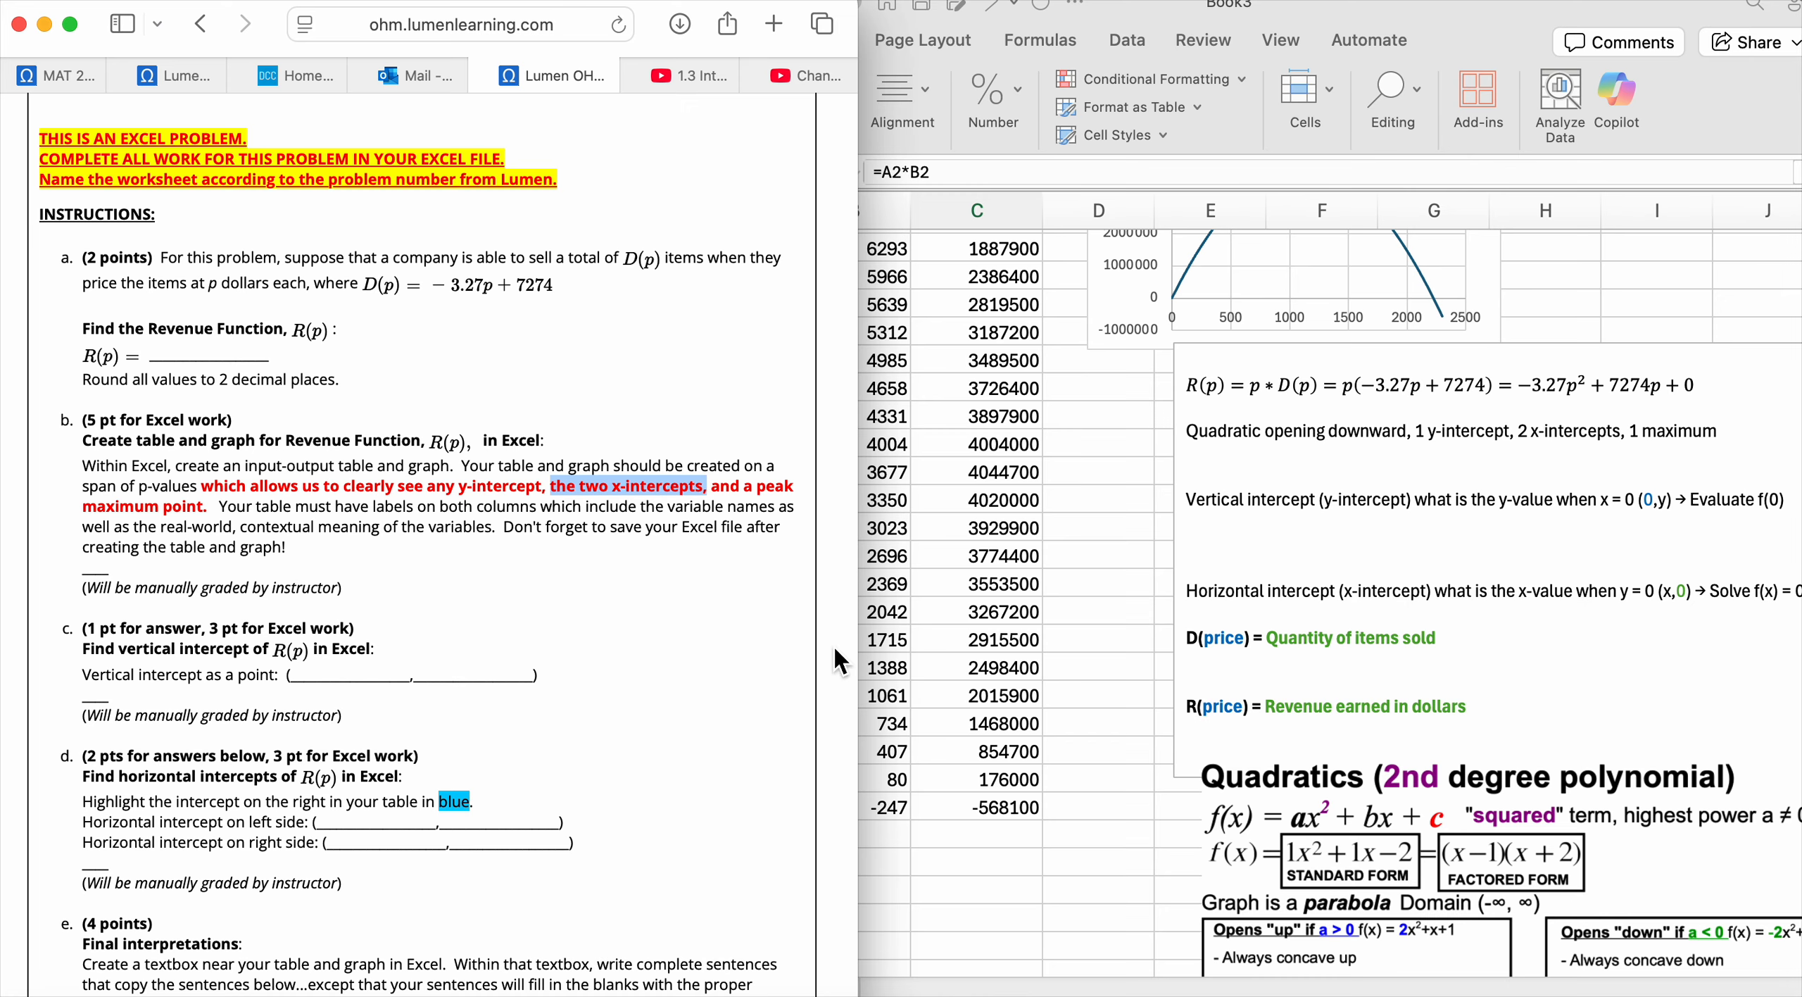
scroll(654, 771, "down", 2)
scroll(653, 770, "down", 2)
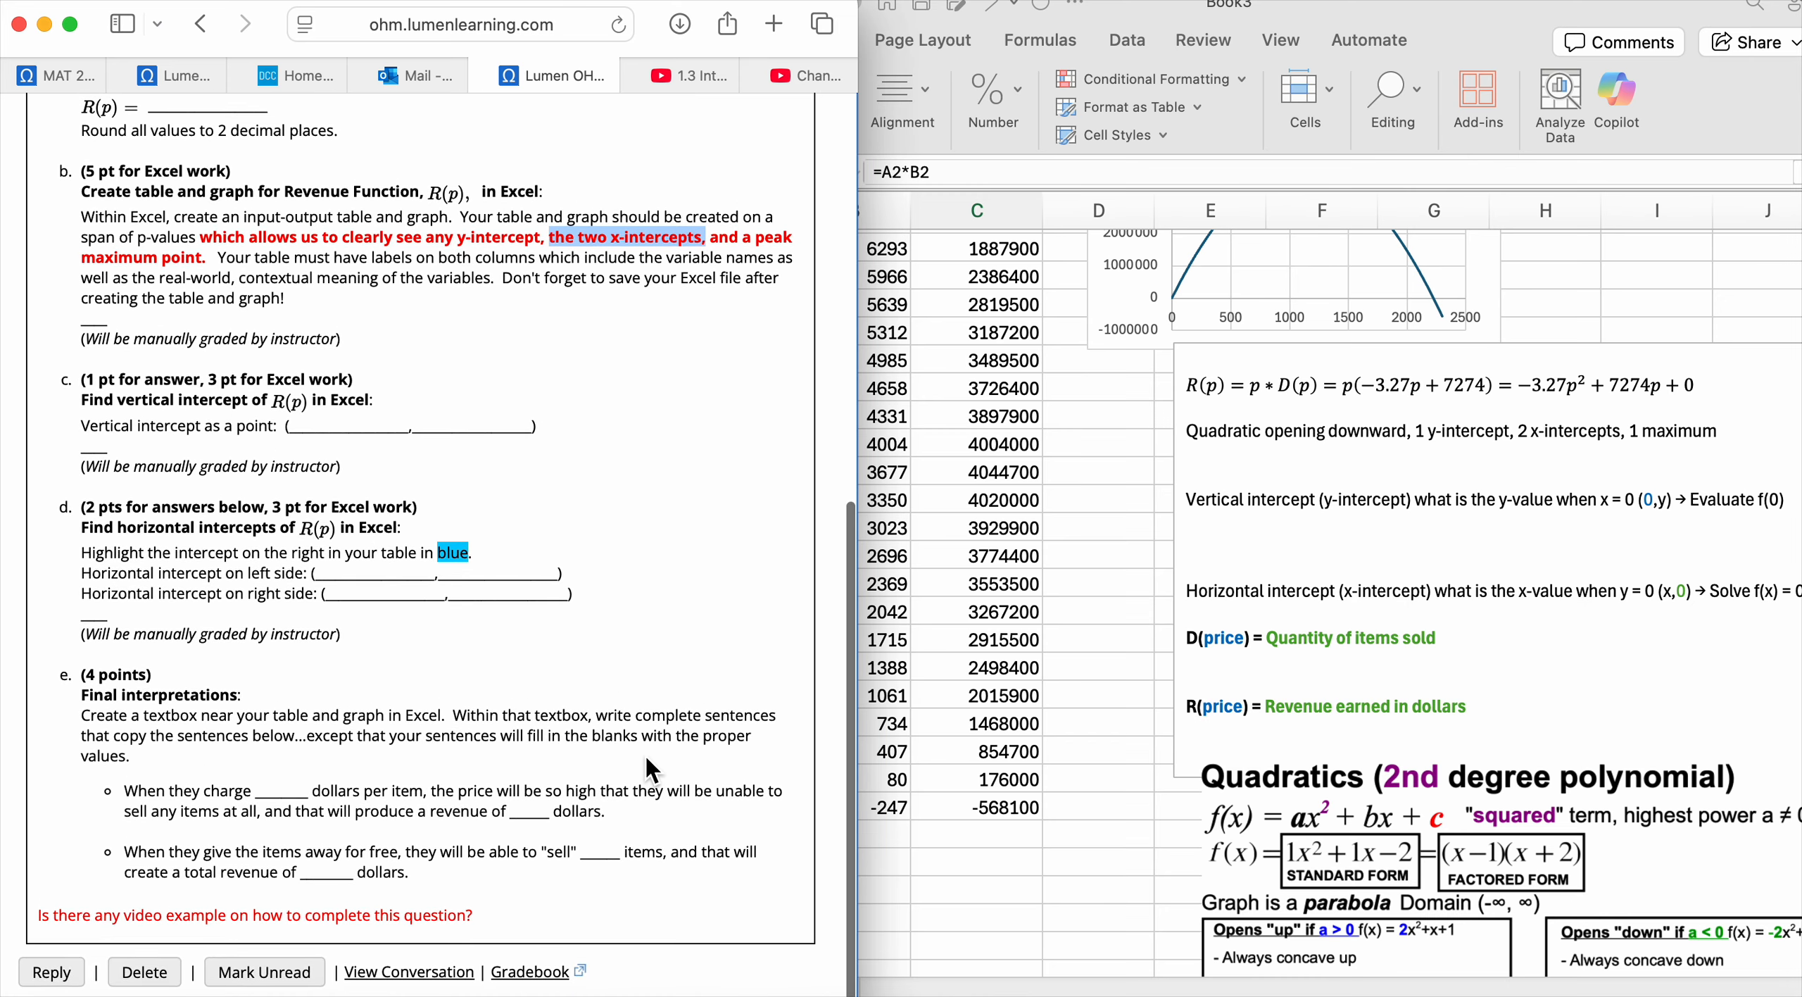
left_click(250, 574)
left_click_drag(249, 593, 319, 593)
scroll(1160, 439, "up", 3)
Step: Mark both horizontal intercepts of the revenue curve on the chart with red pen dots
left_click(1124, 433)
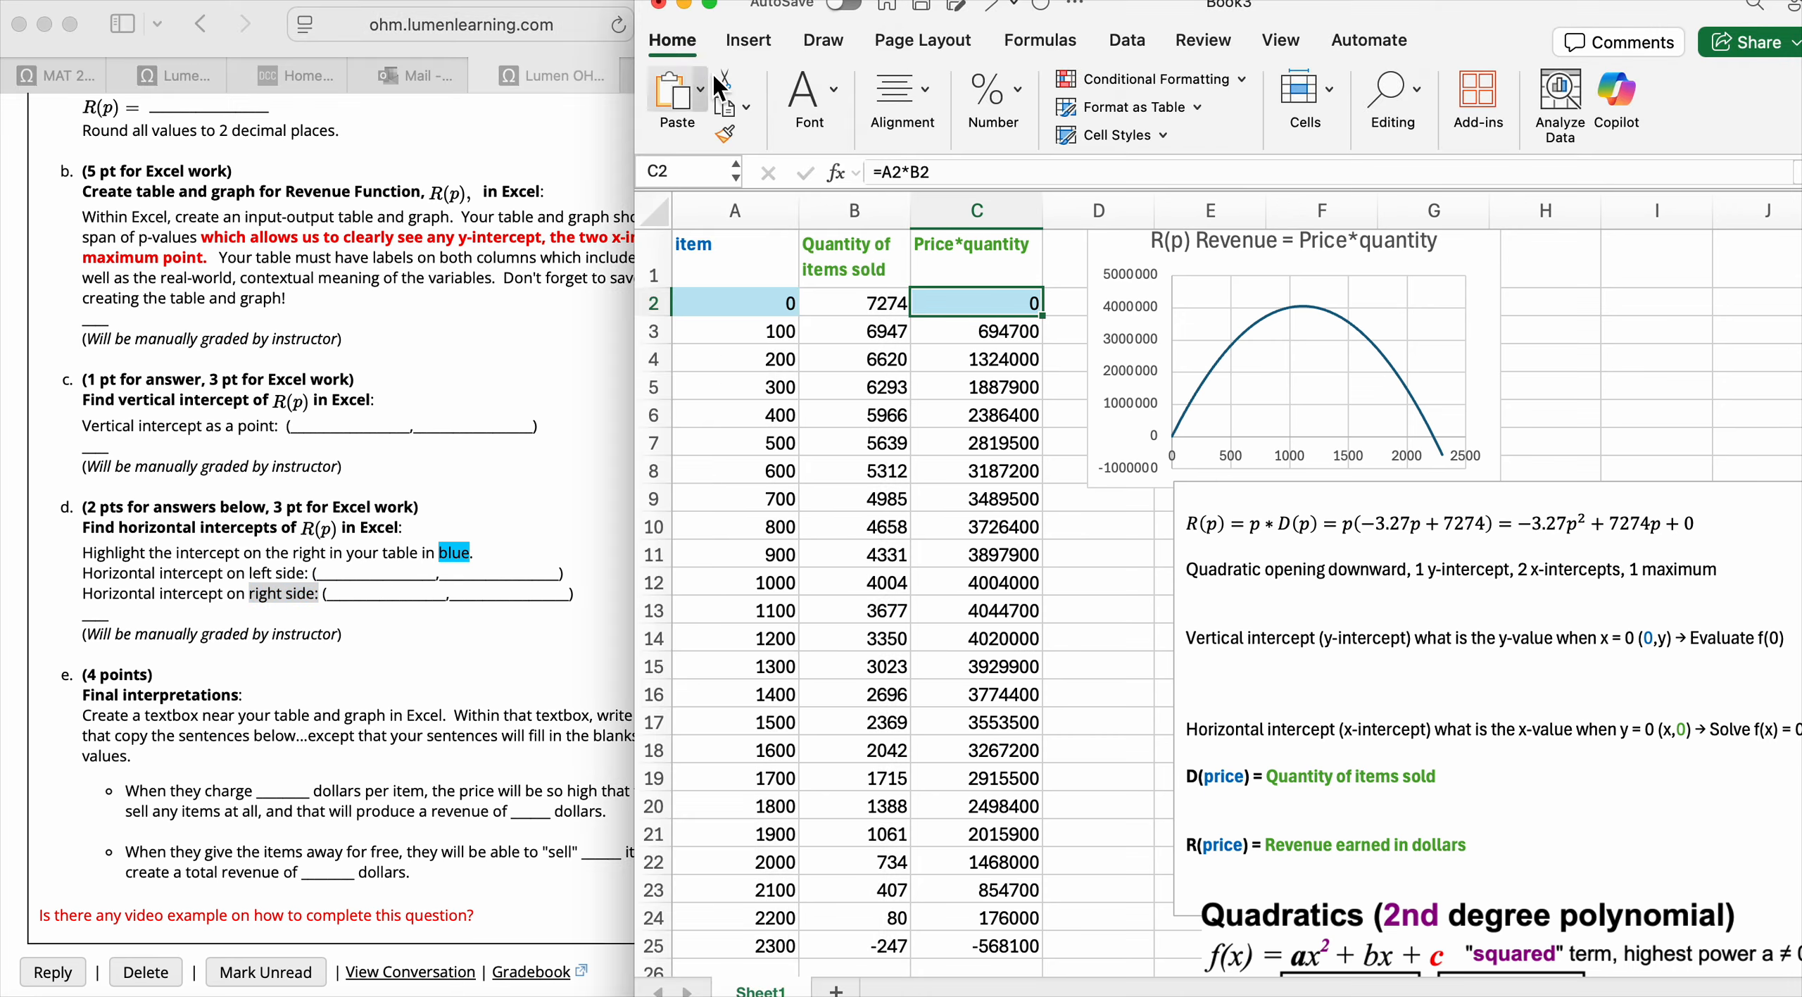
left_click(842, 51)
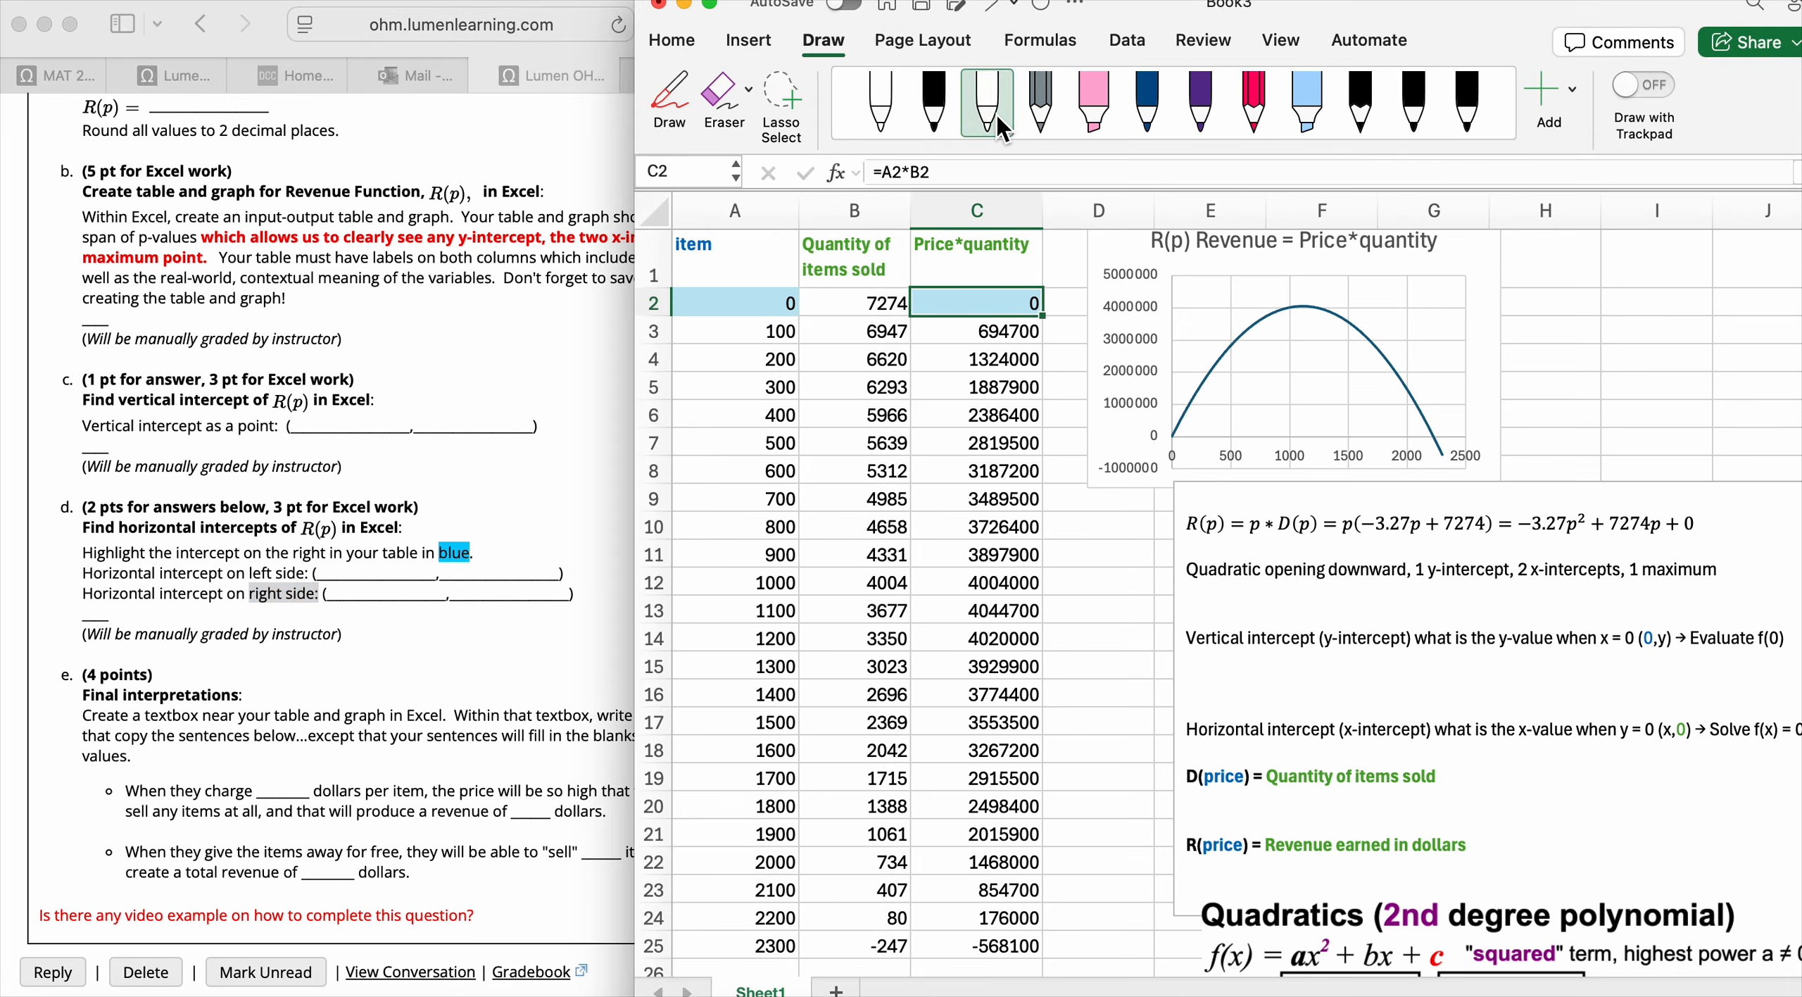
left_click(1252, 112)
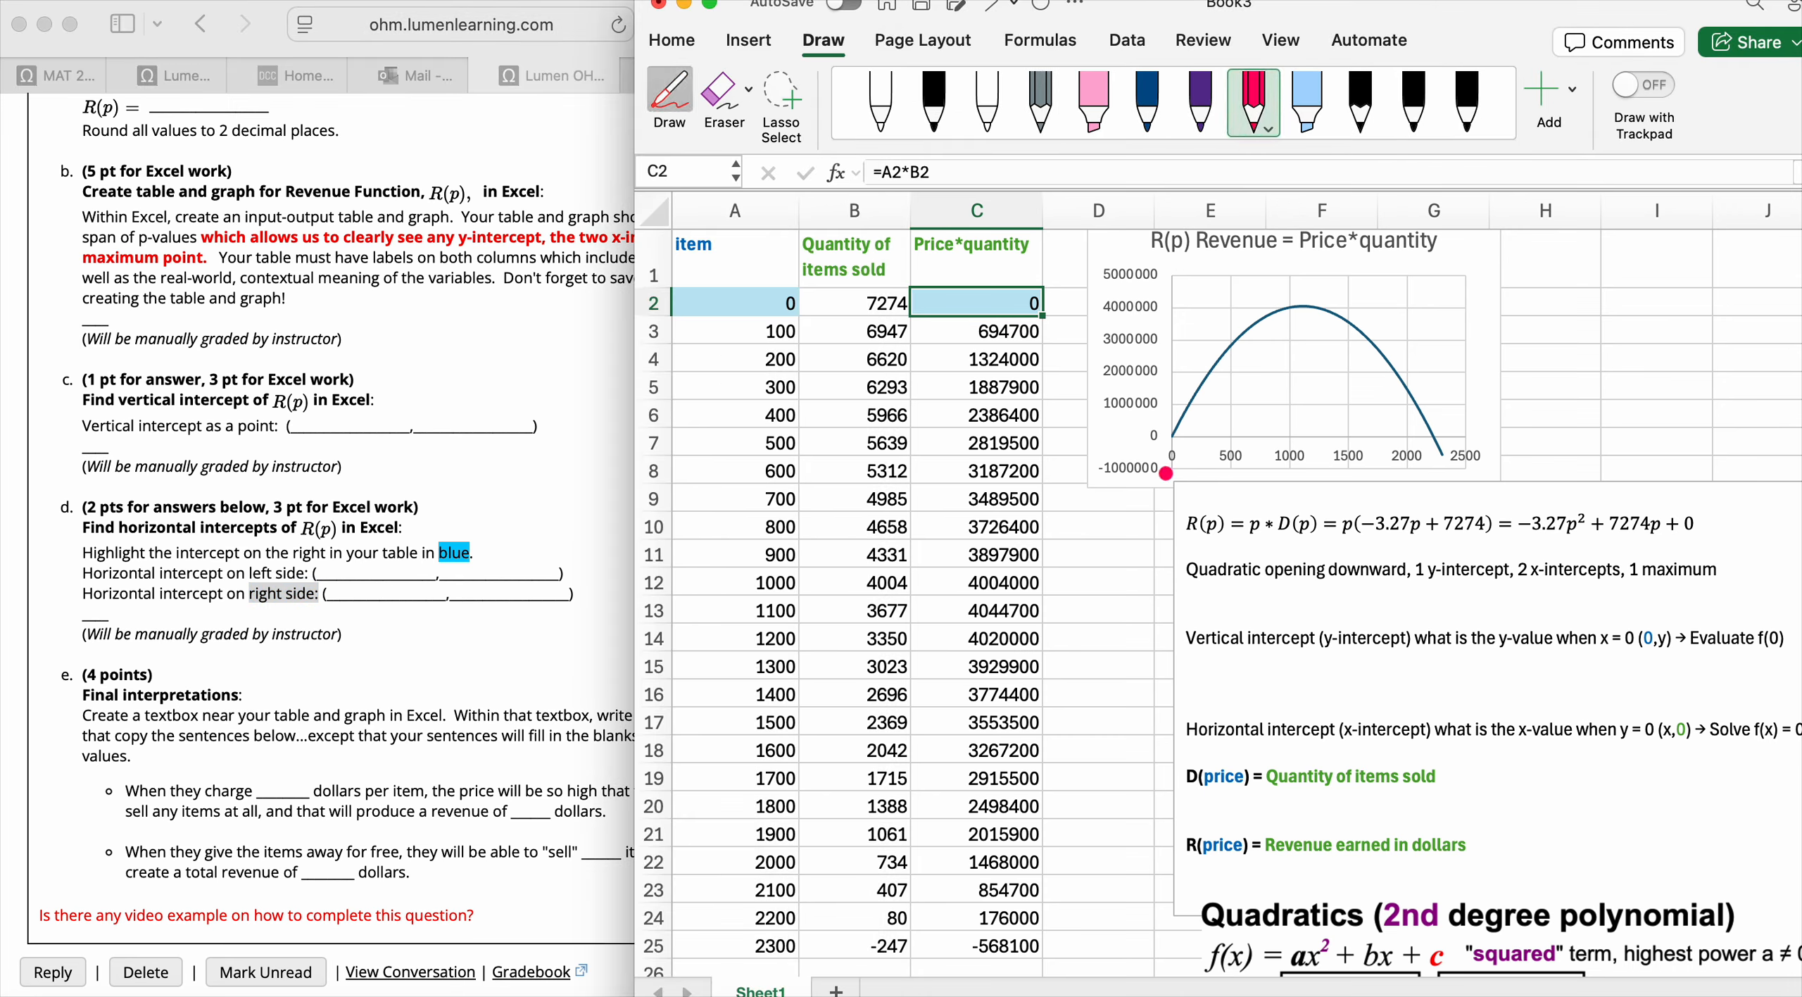
left_click_drag(1176, 440, 1168, 436)
left_click_drag(1436, 442, 1441, 436)
Step: Examine the text box note on the horizontal intercept, covering the point (x,0) and solving f(x) = 0
scroll(1428, 422, "down", 6)
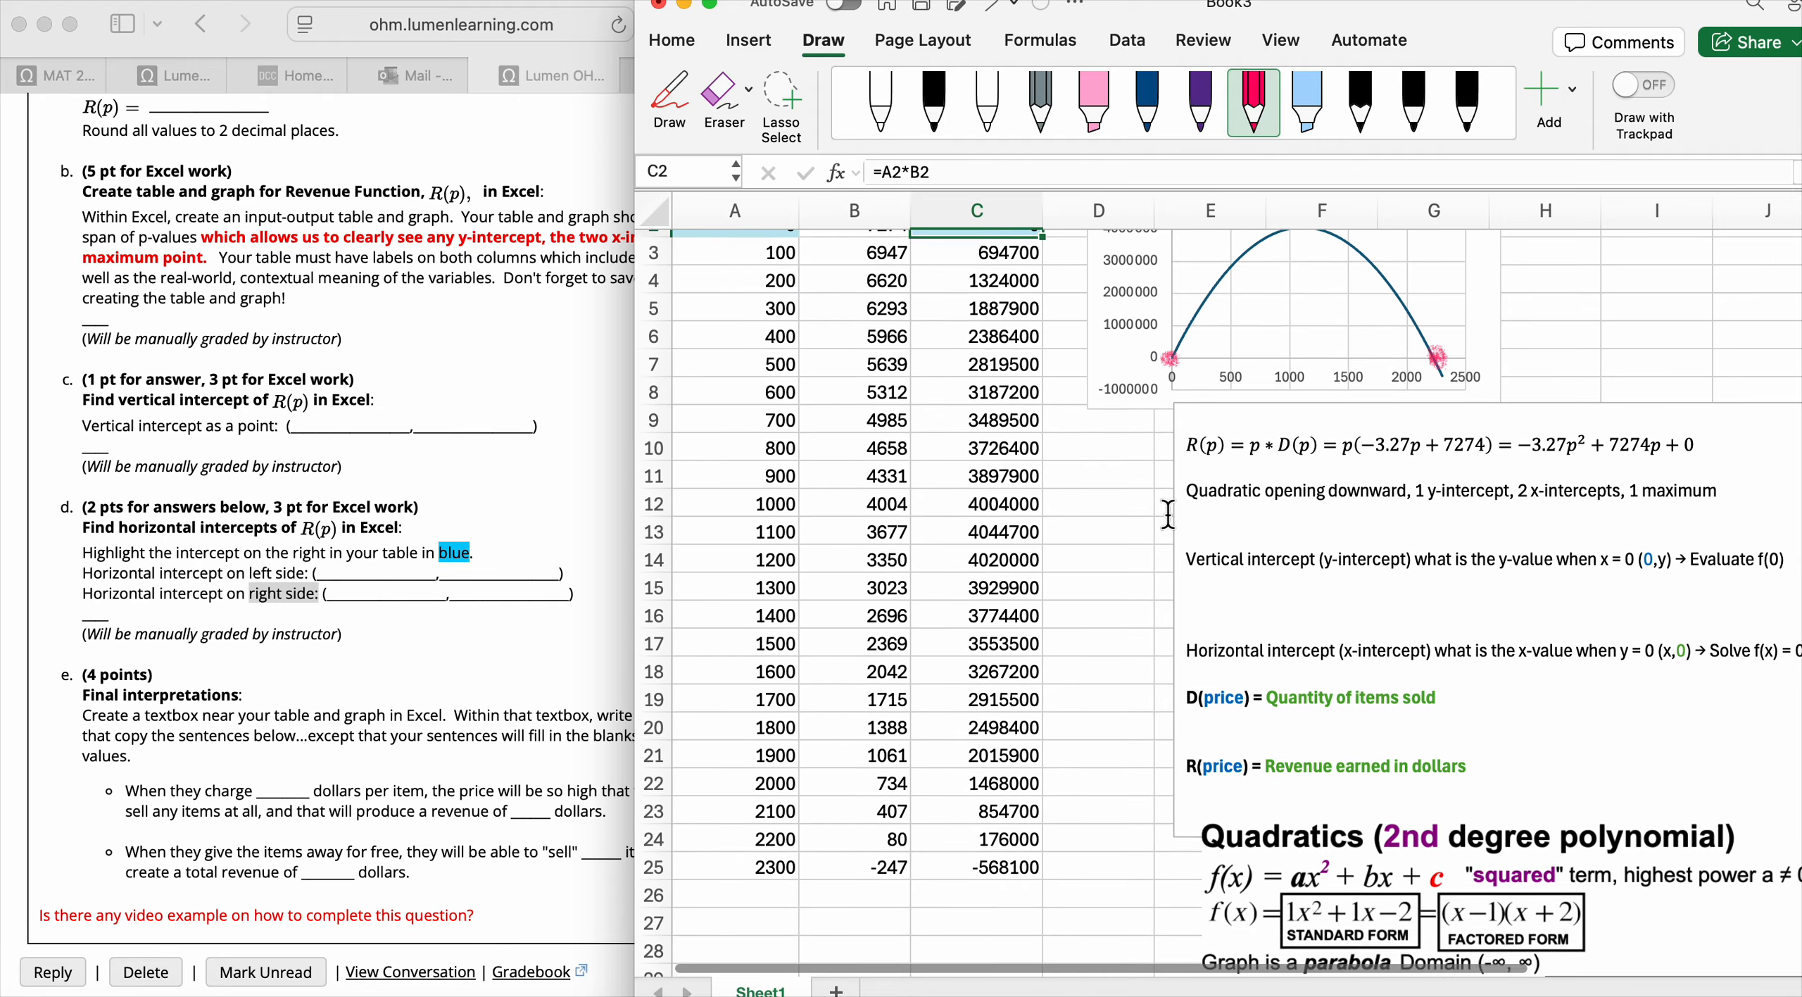
scroll(1440, 442, "right", 2)
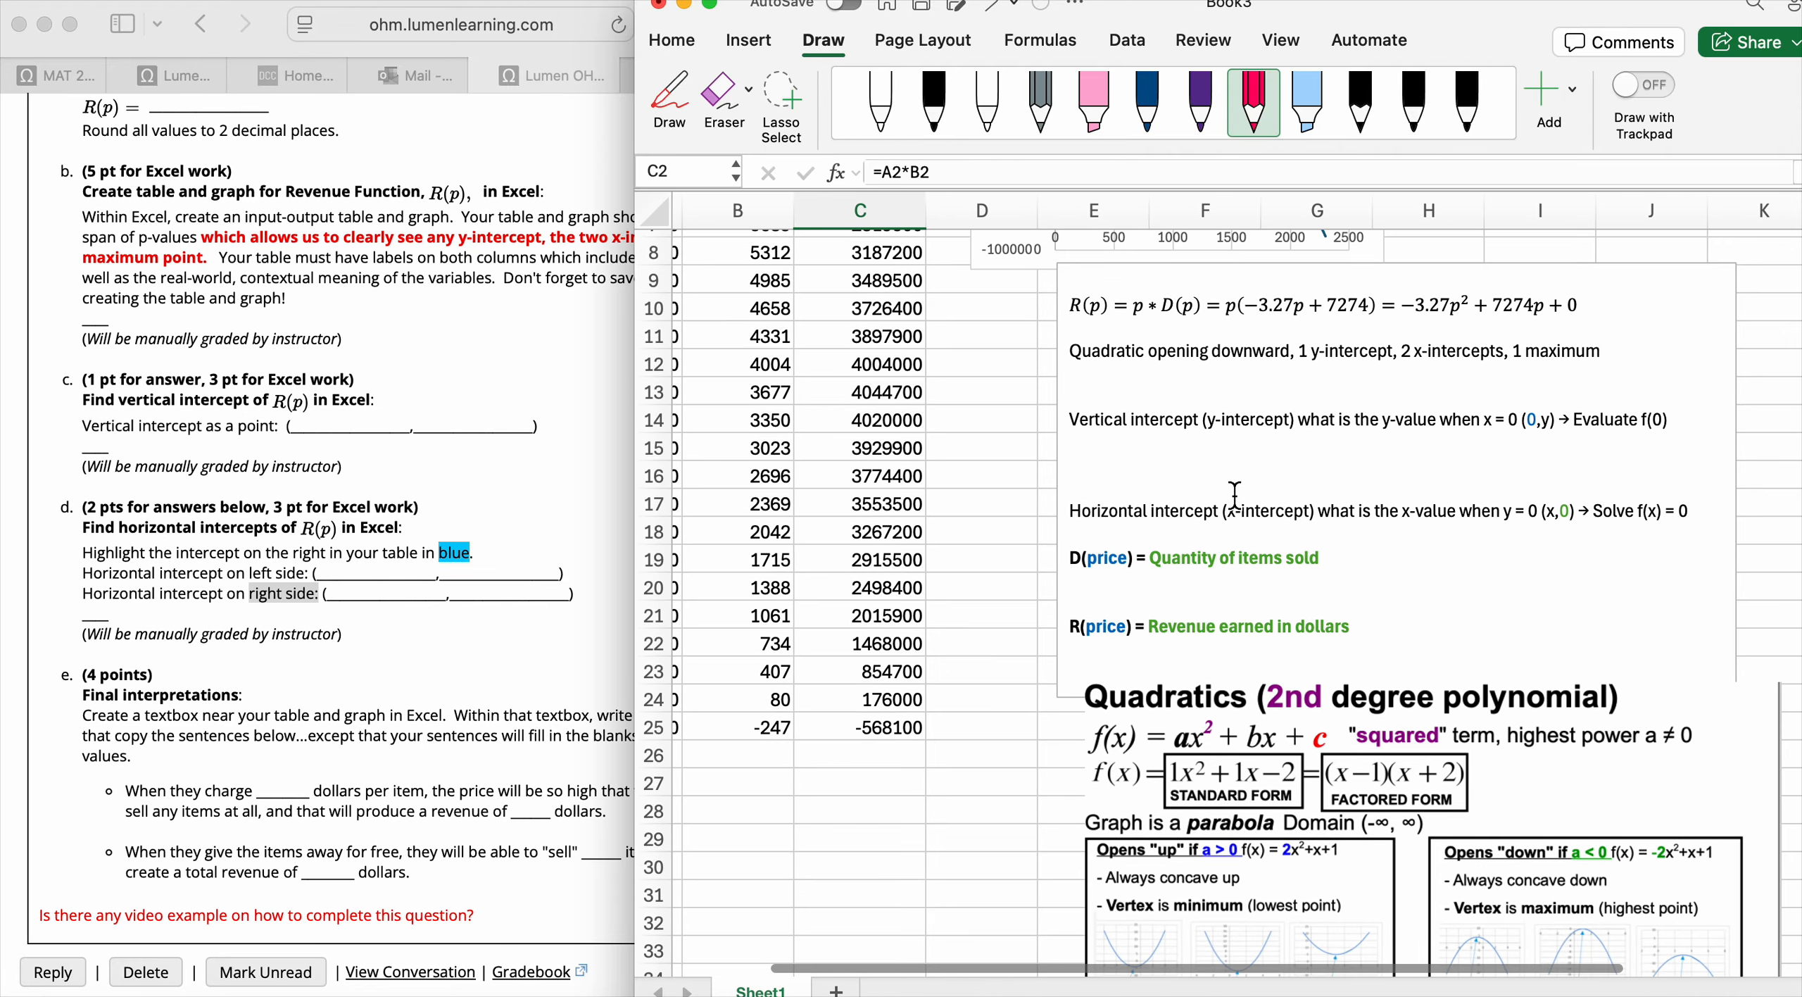
left_click(1073, 513)
left_click_drag(1117, 514, 1309, 513)
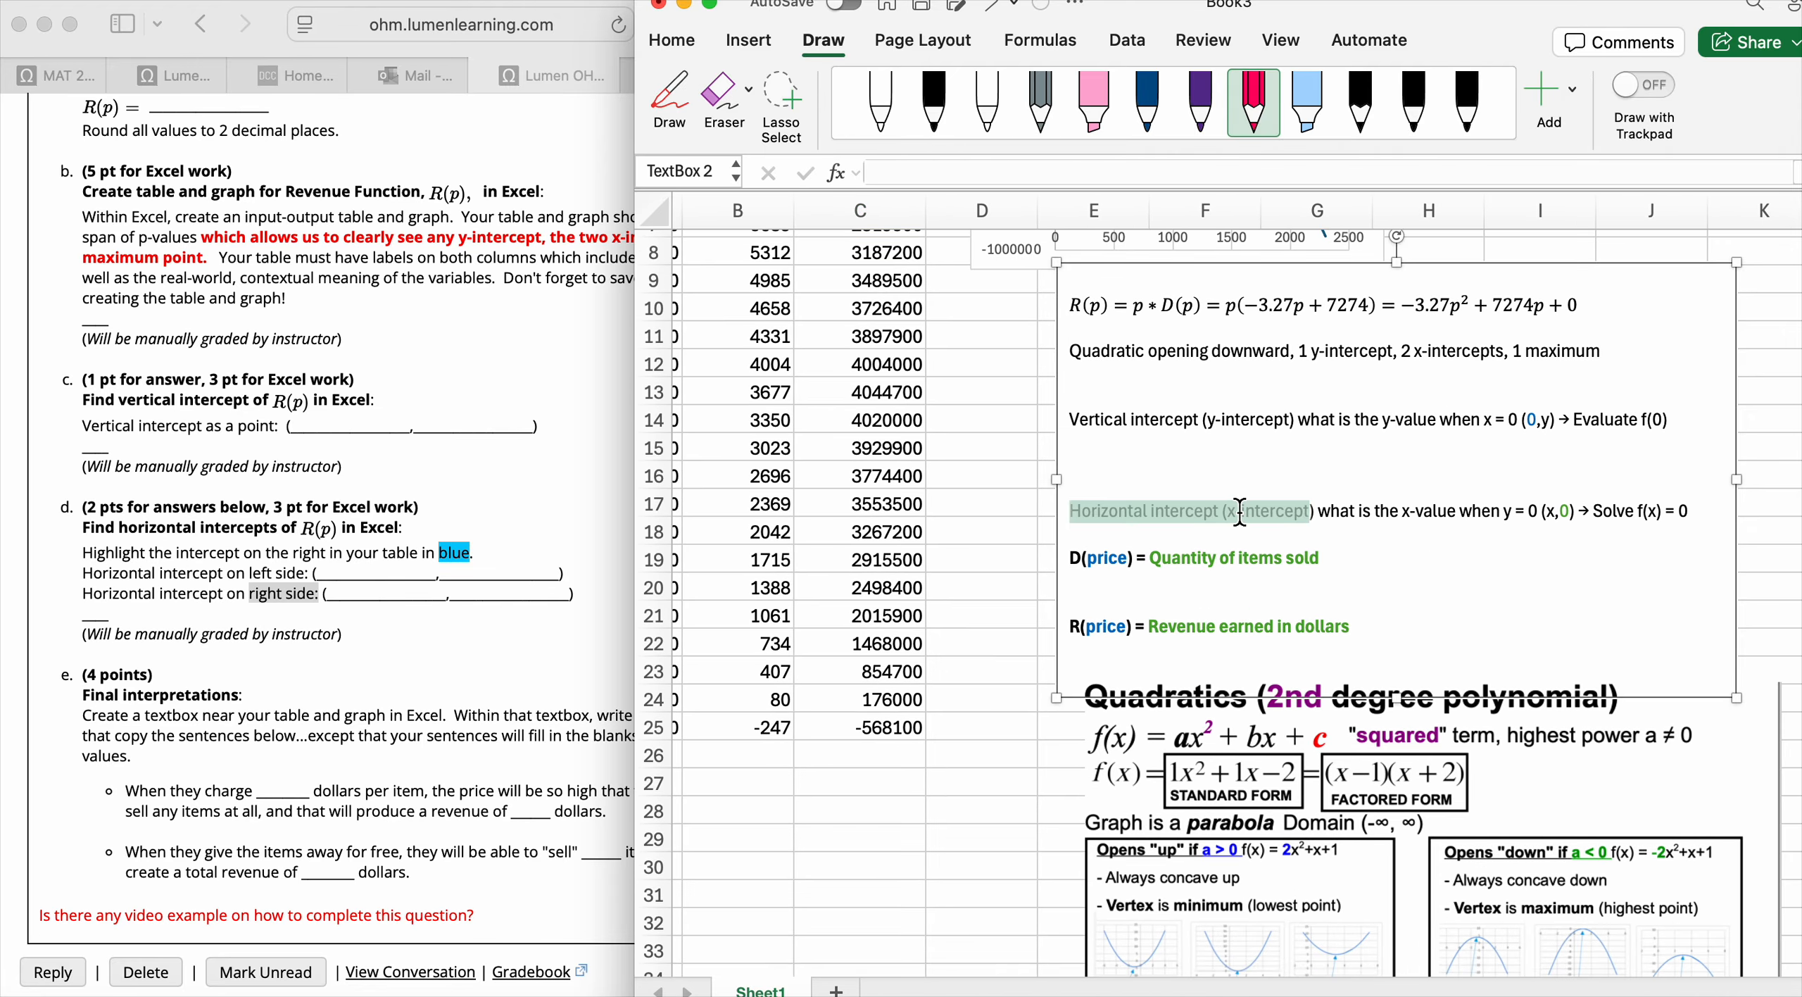
left_click(1527, 512)
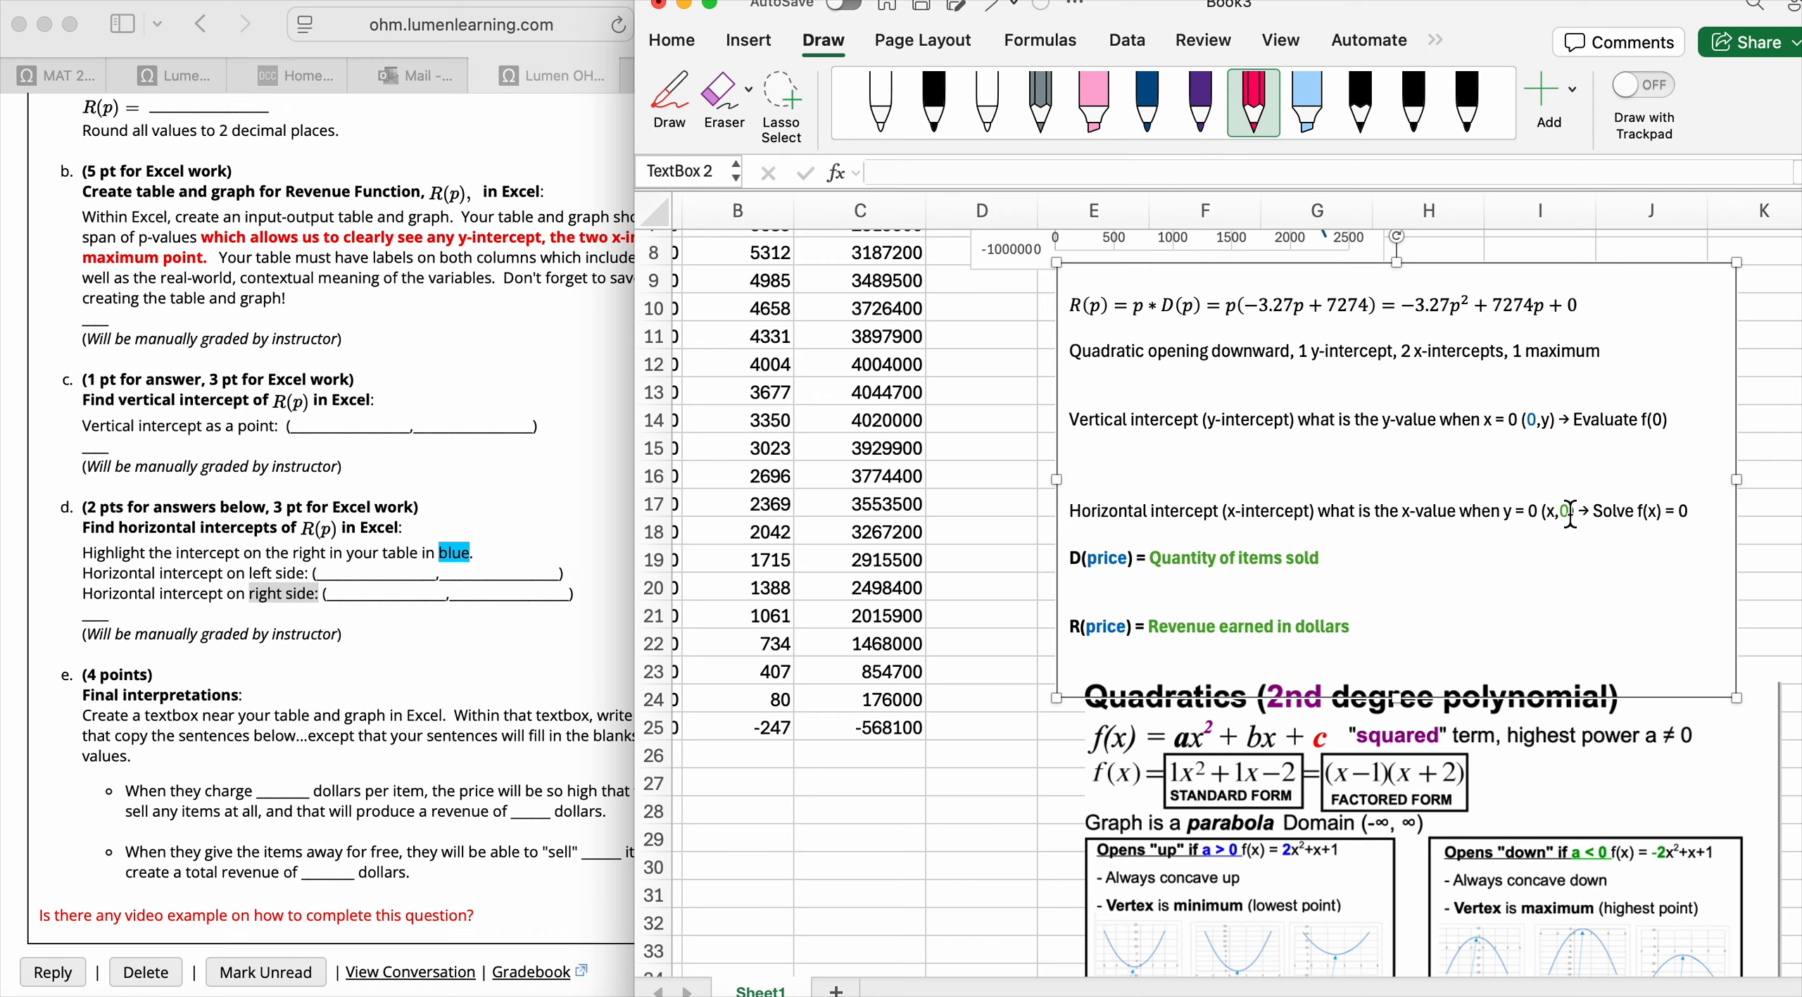
double_click(1564, 512)
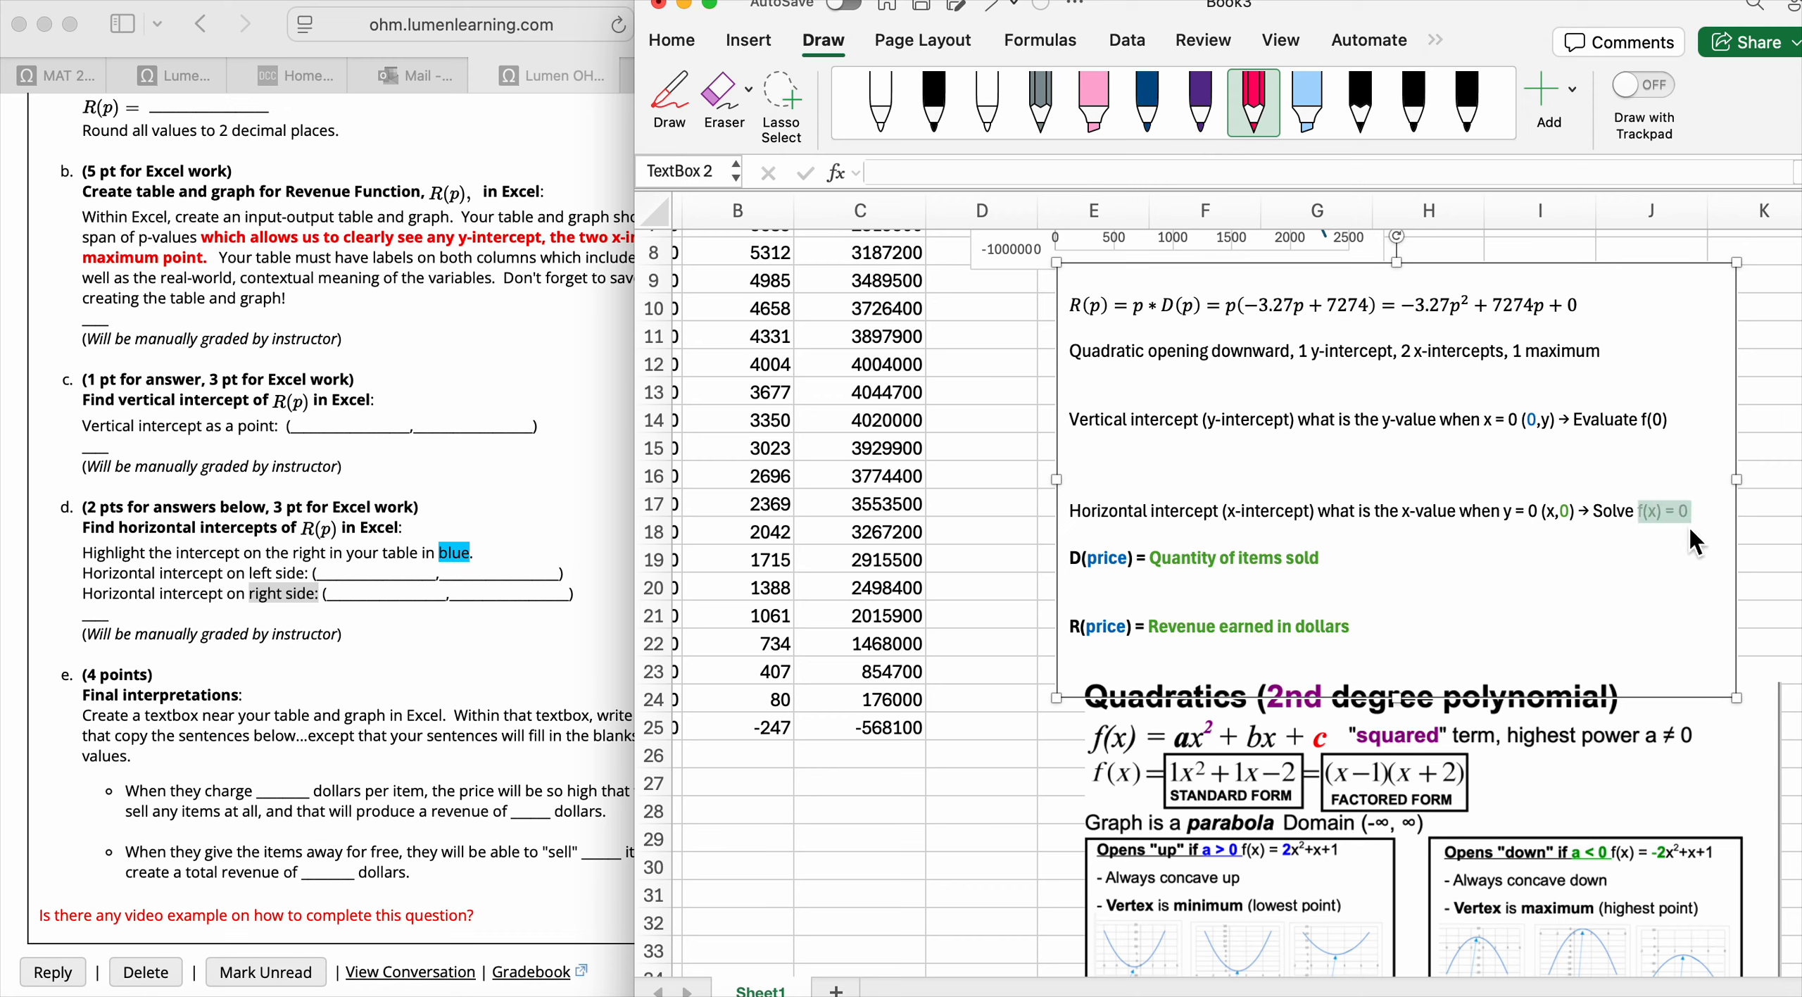
left_click(1684, 537)
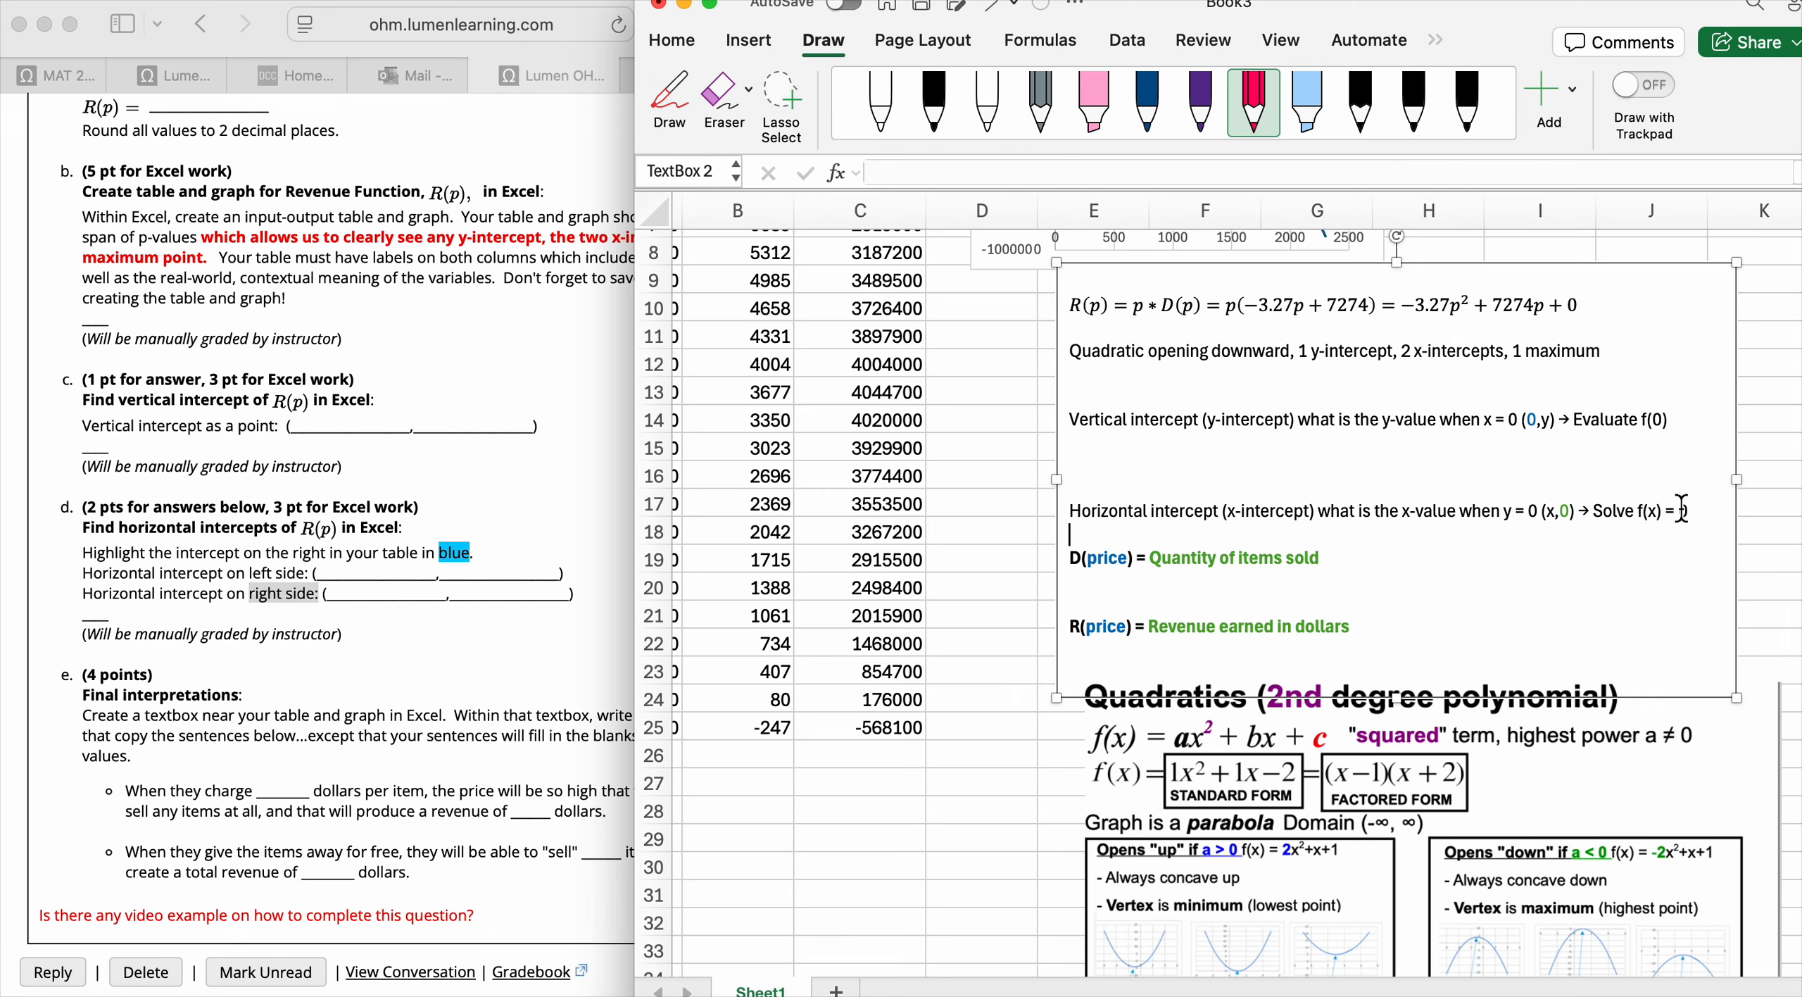
double_click(1682, 510)
Step: Search the revenue values in column C for a result of 0 and inspect the revenue in C13
scroll(1695, 536, "up", 5)
scroll(1695, 537, "left", 2)
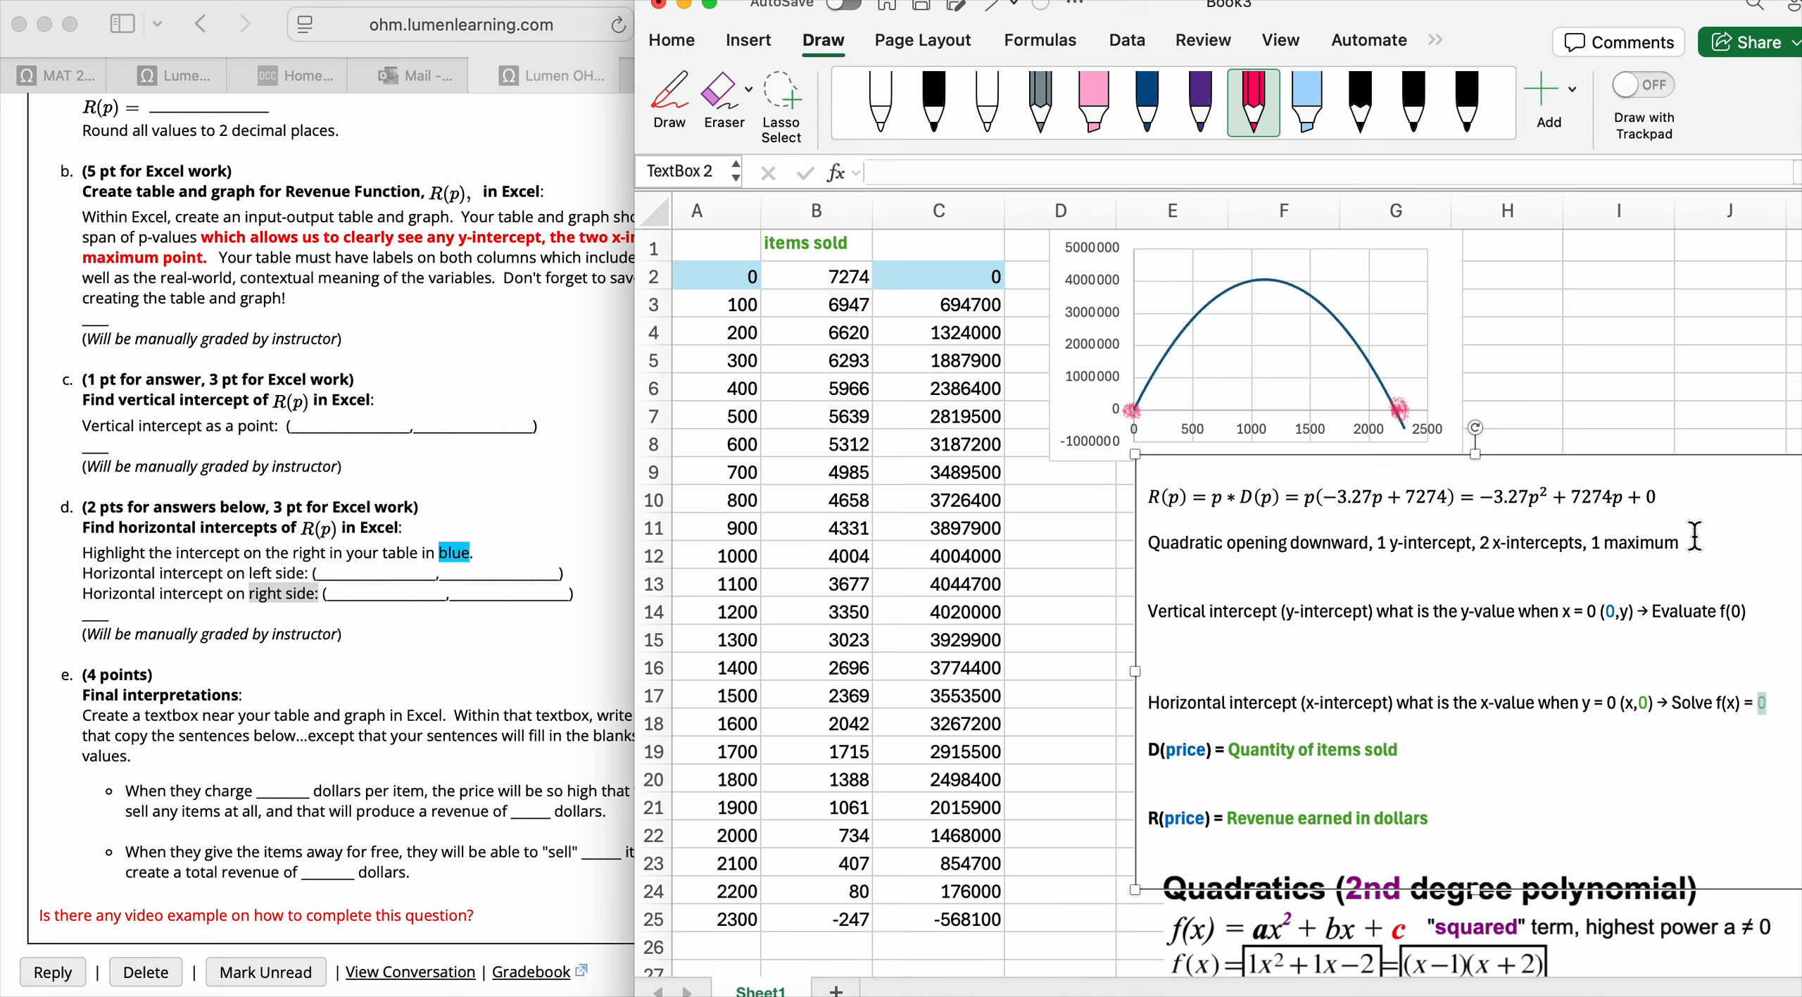
scroll(1694, 537, "up", 2)
scroll(1695, 537, "left", 1)
left_click(989, 311)
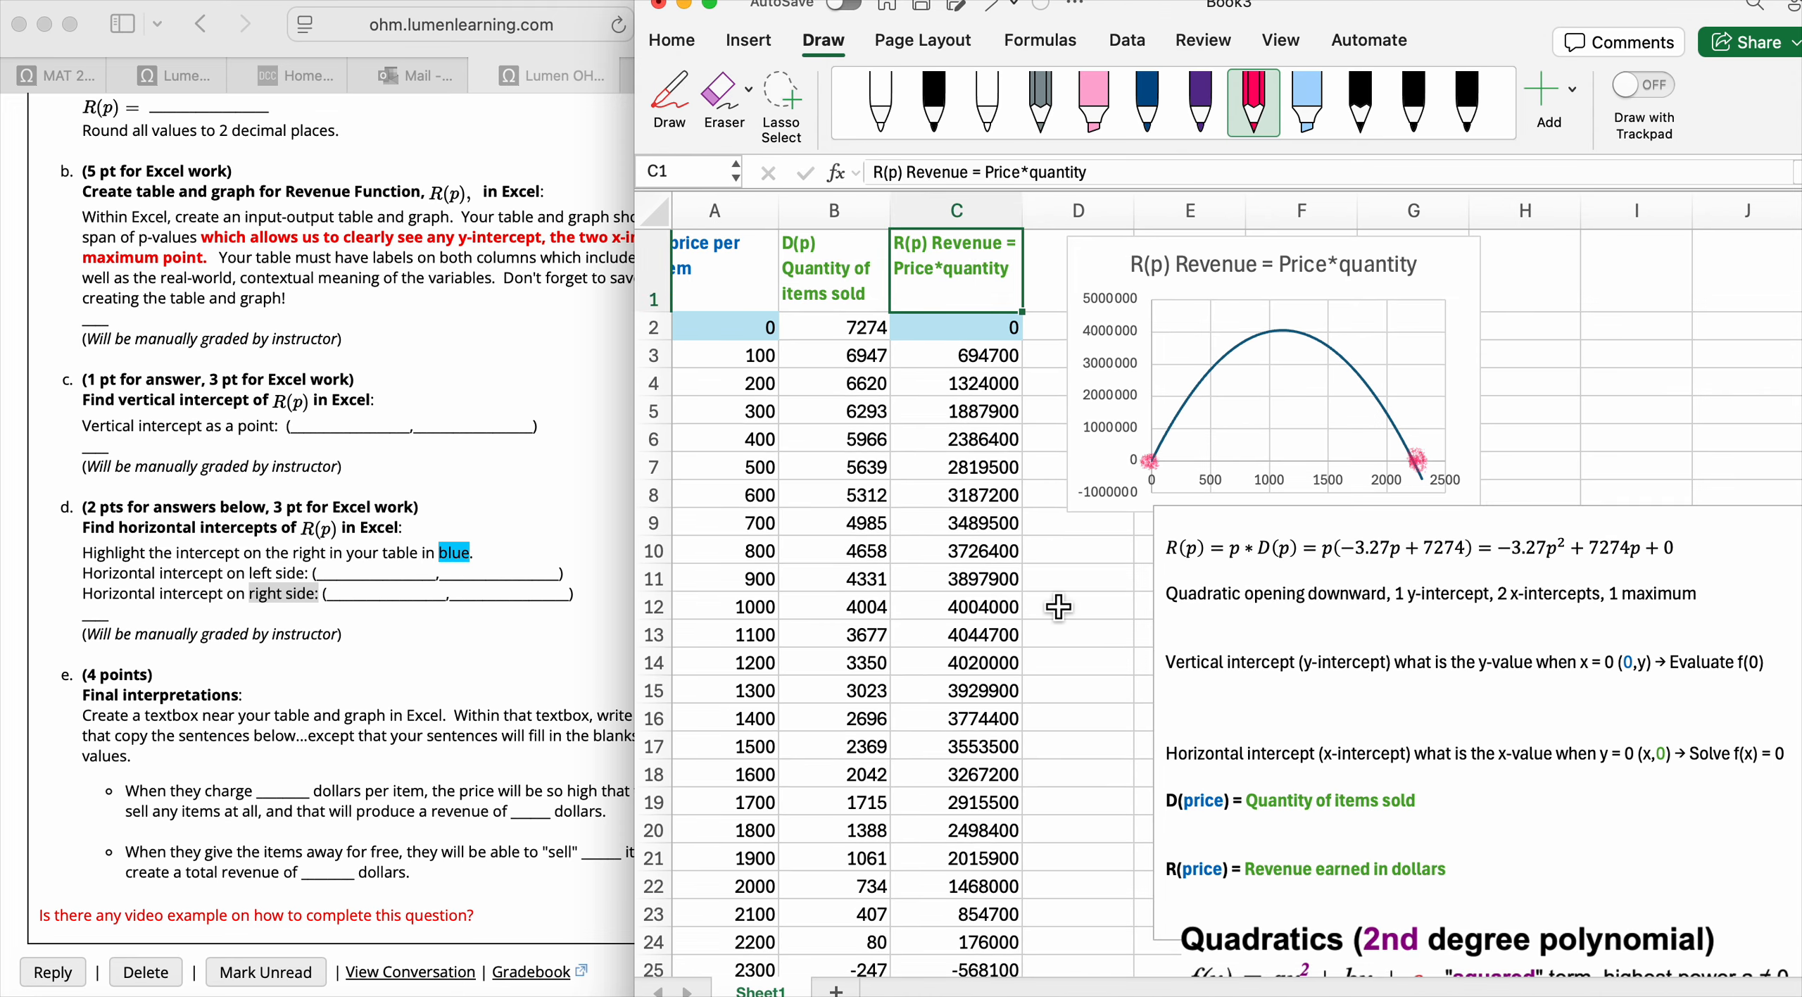
key("Down")
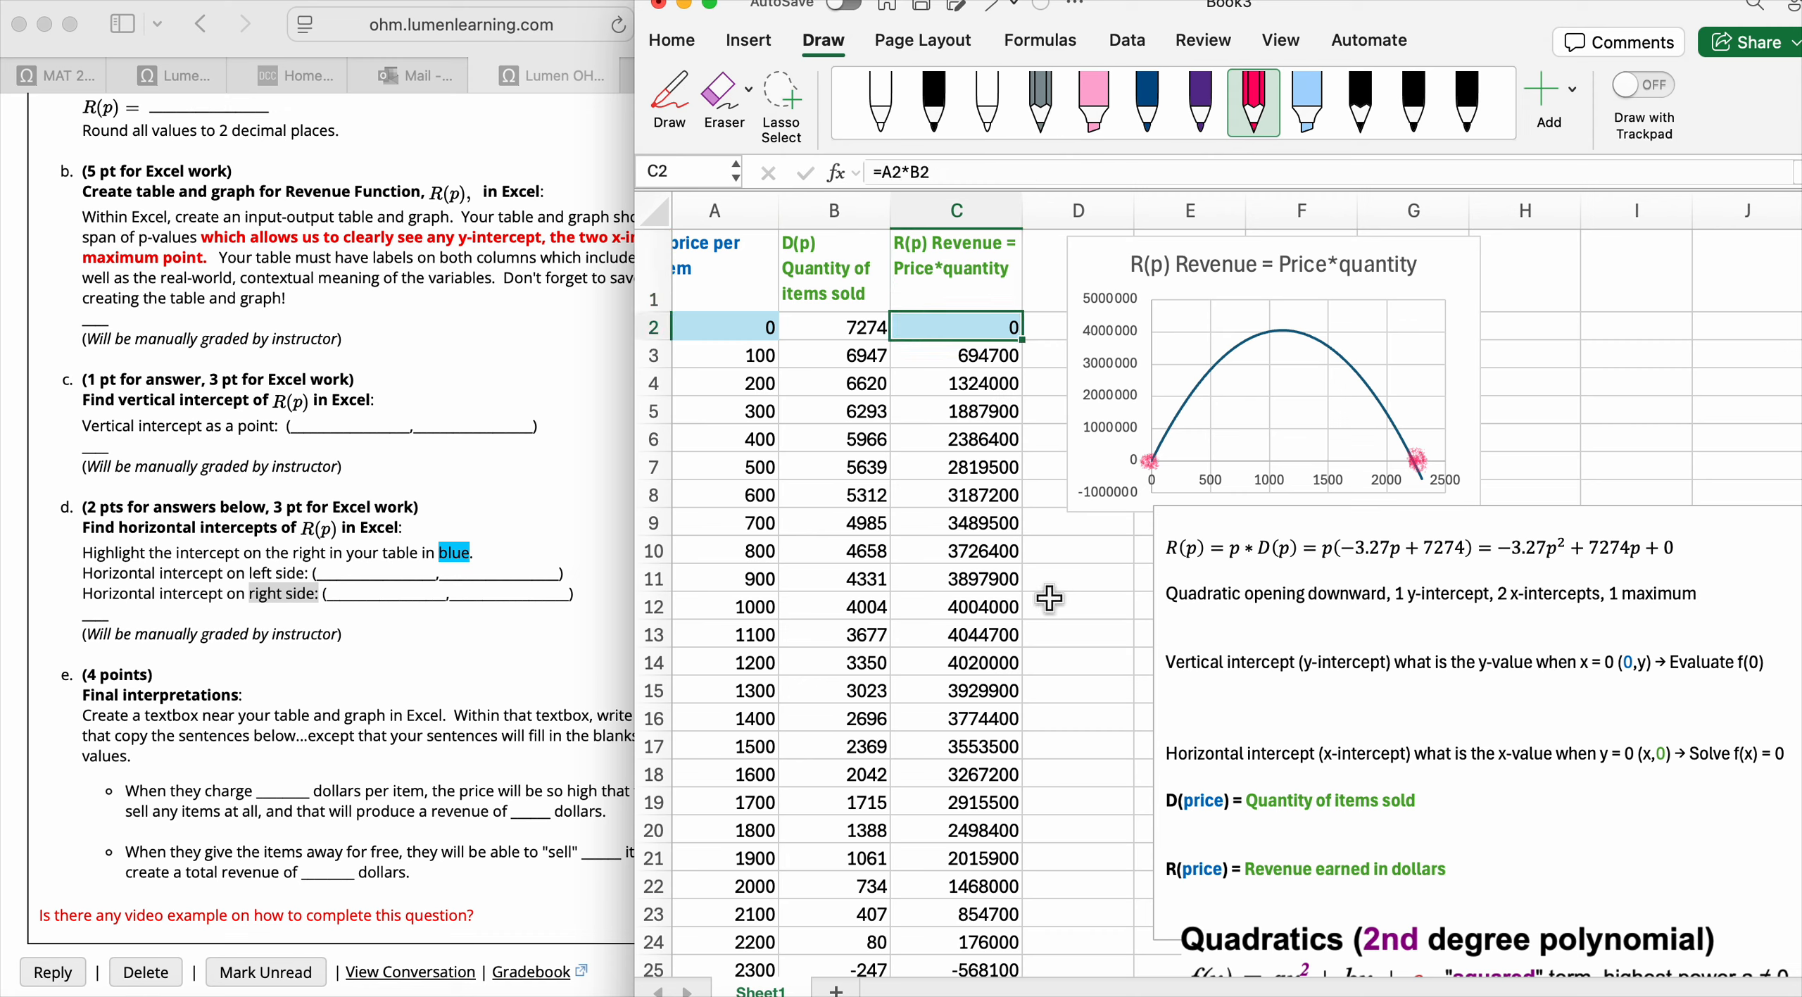
key("Down")
key("Down")
key("Down")
key("Down")
key("Down")
key("Down")
key("Down")
key("Down")
key("Down")
key("Down")
key("Down")
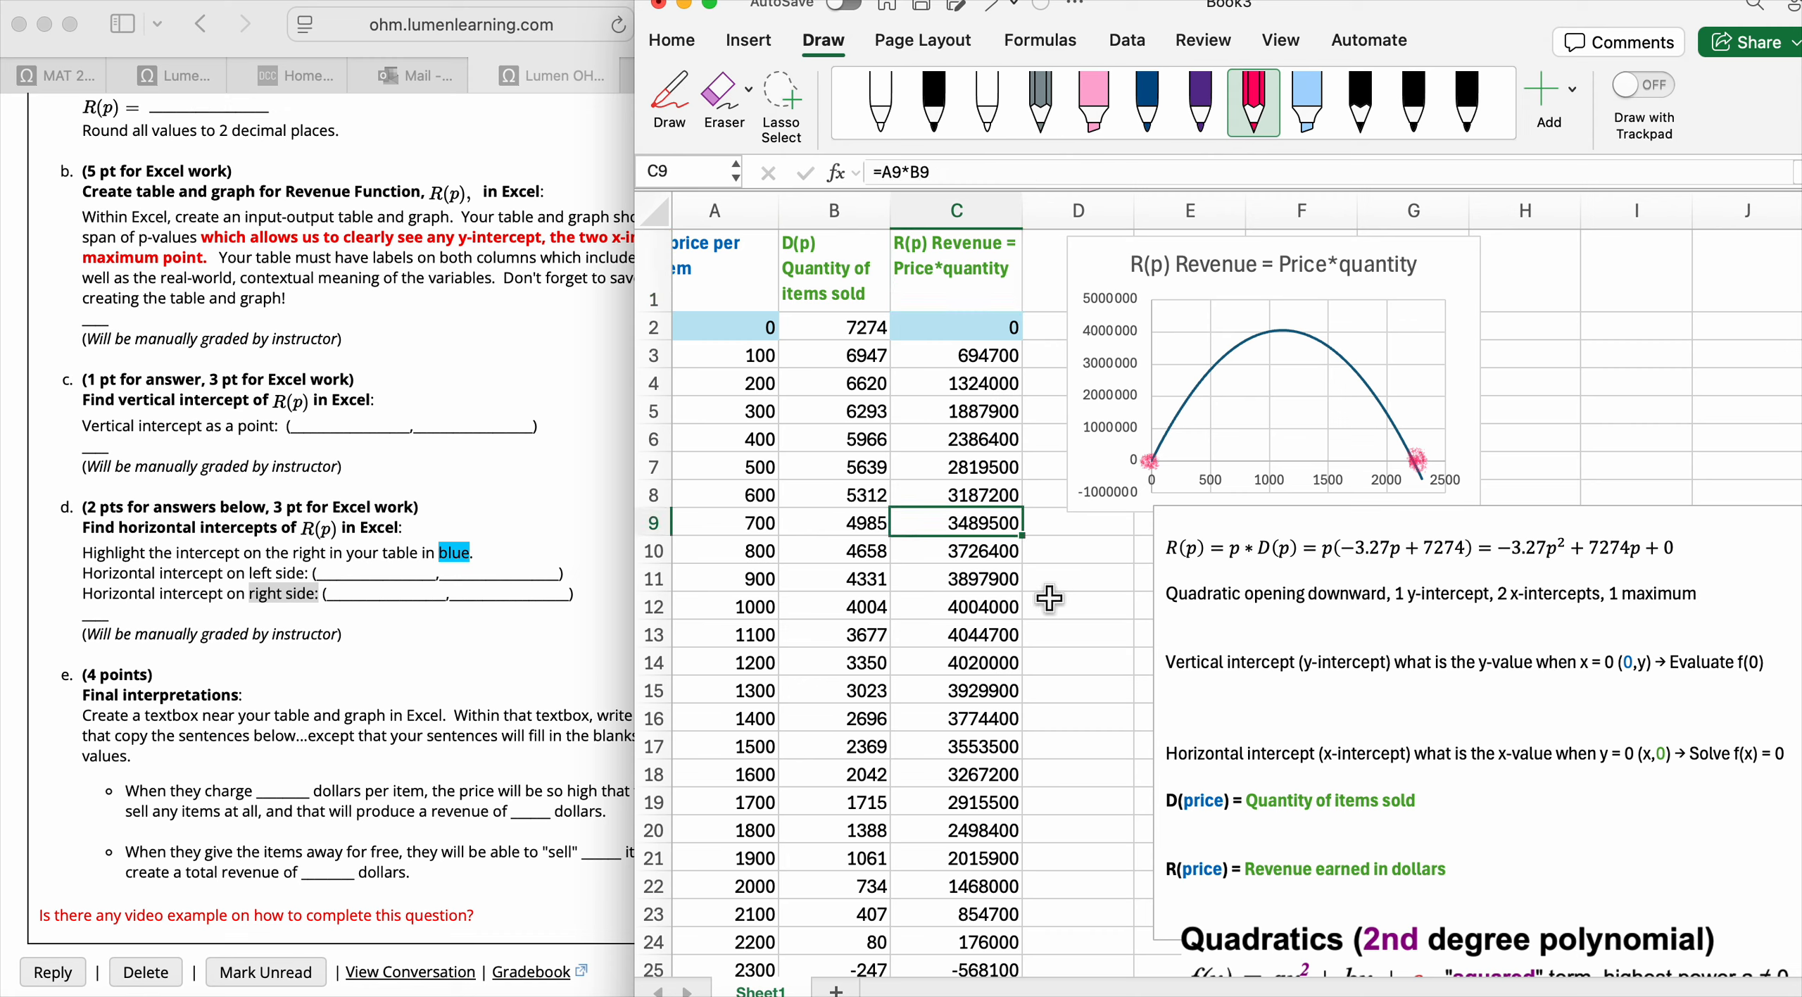
key("Down")
key("Down")
key("Down")
key("Down")
key("Down")
key("Down")
key("Down")
key("Down")
key("Down")
key("Down")
key("Down")
key("Up")
key("Up")
key("Up")
key("Up")
key("Up")
key("Up")
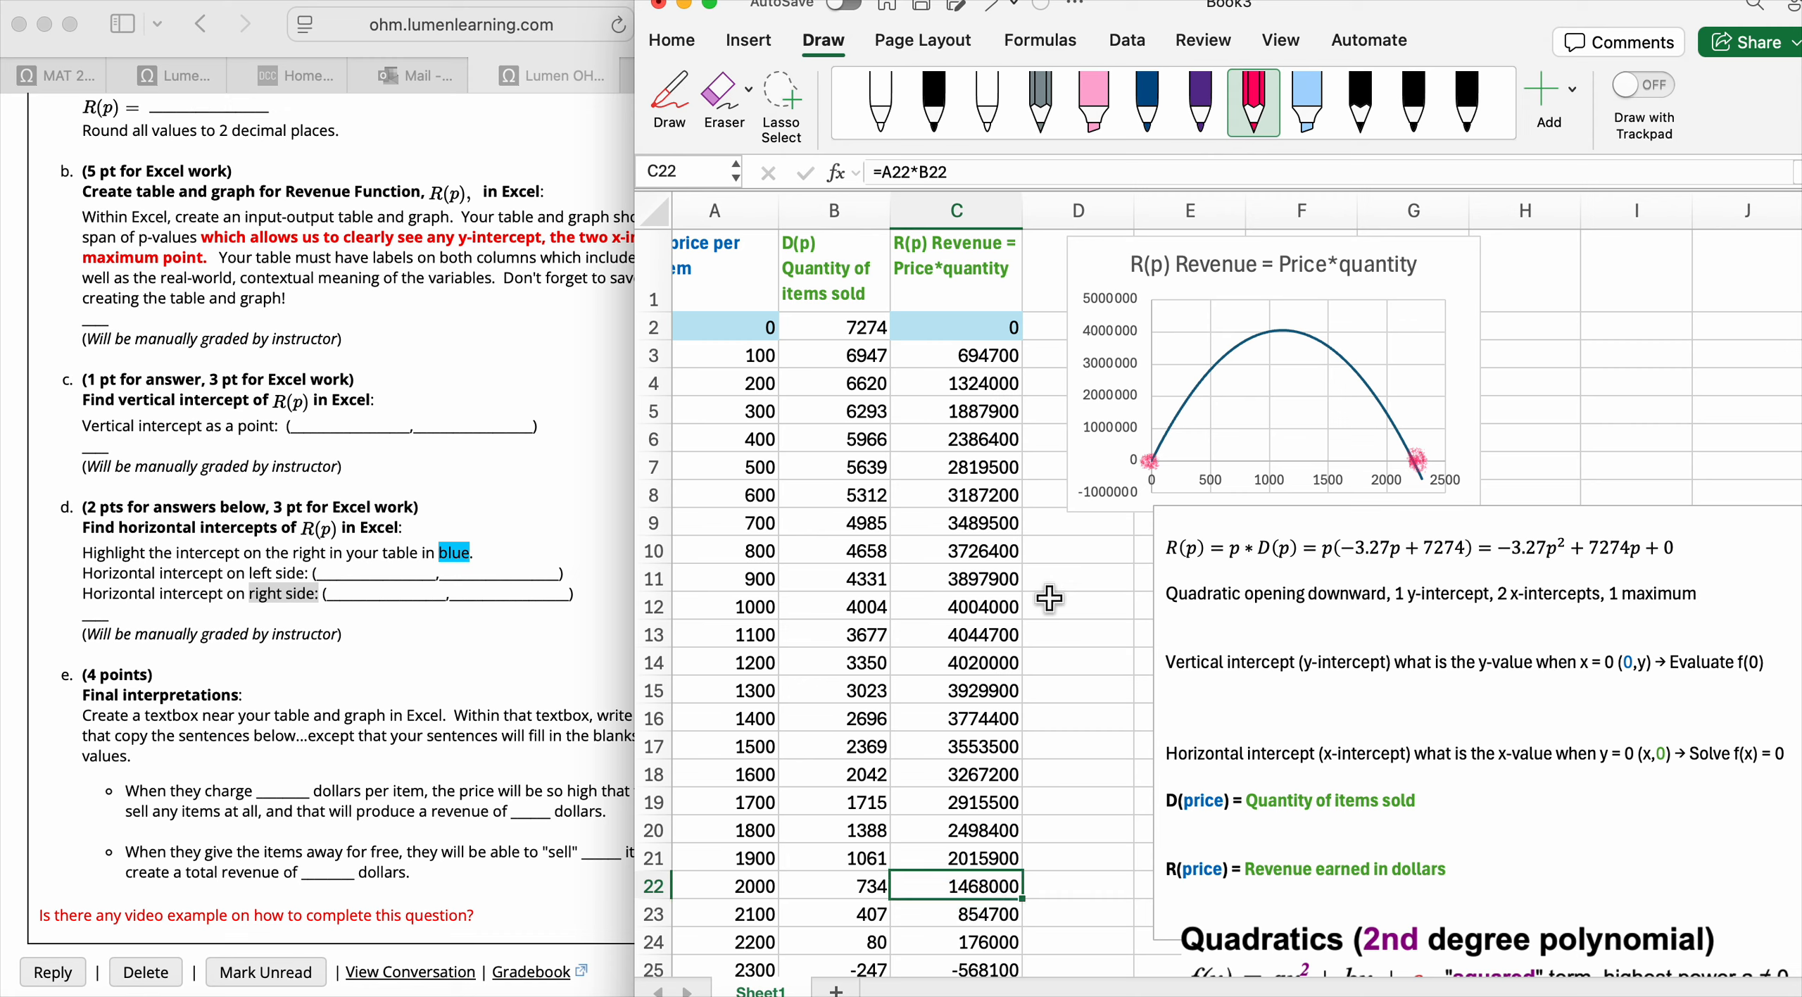
key("Up")
key("Up")
key("Up")
key("Up")
key("Up")
key("Up")
key("Up")
key("Up")
key("Up")
key("Up")
key("Up")
key("Up")
key("Up")
key("Up")
key("Up")
key("Up")
key("Up")
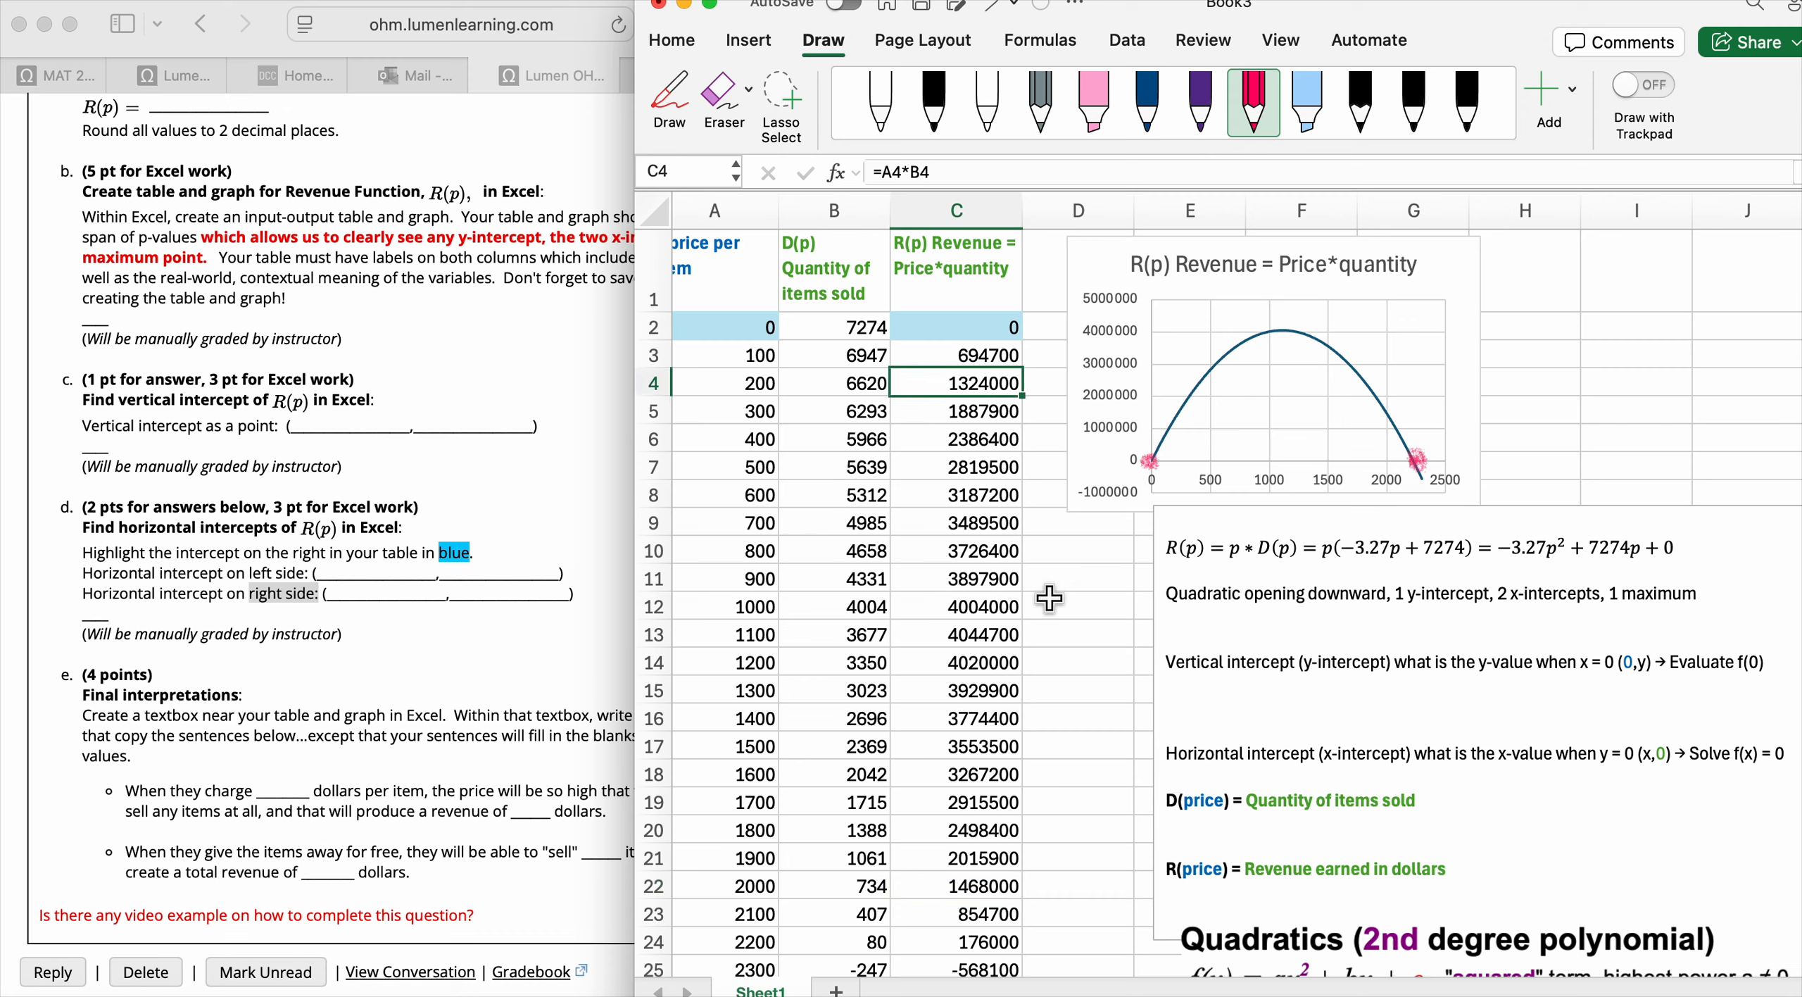
key("Down")
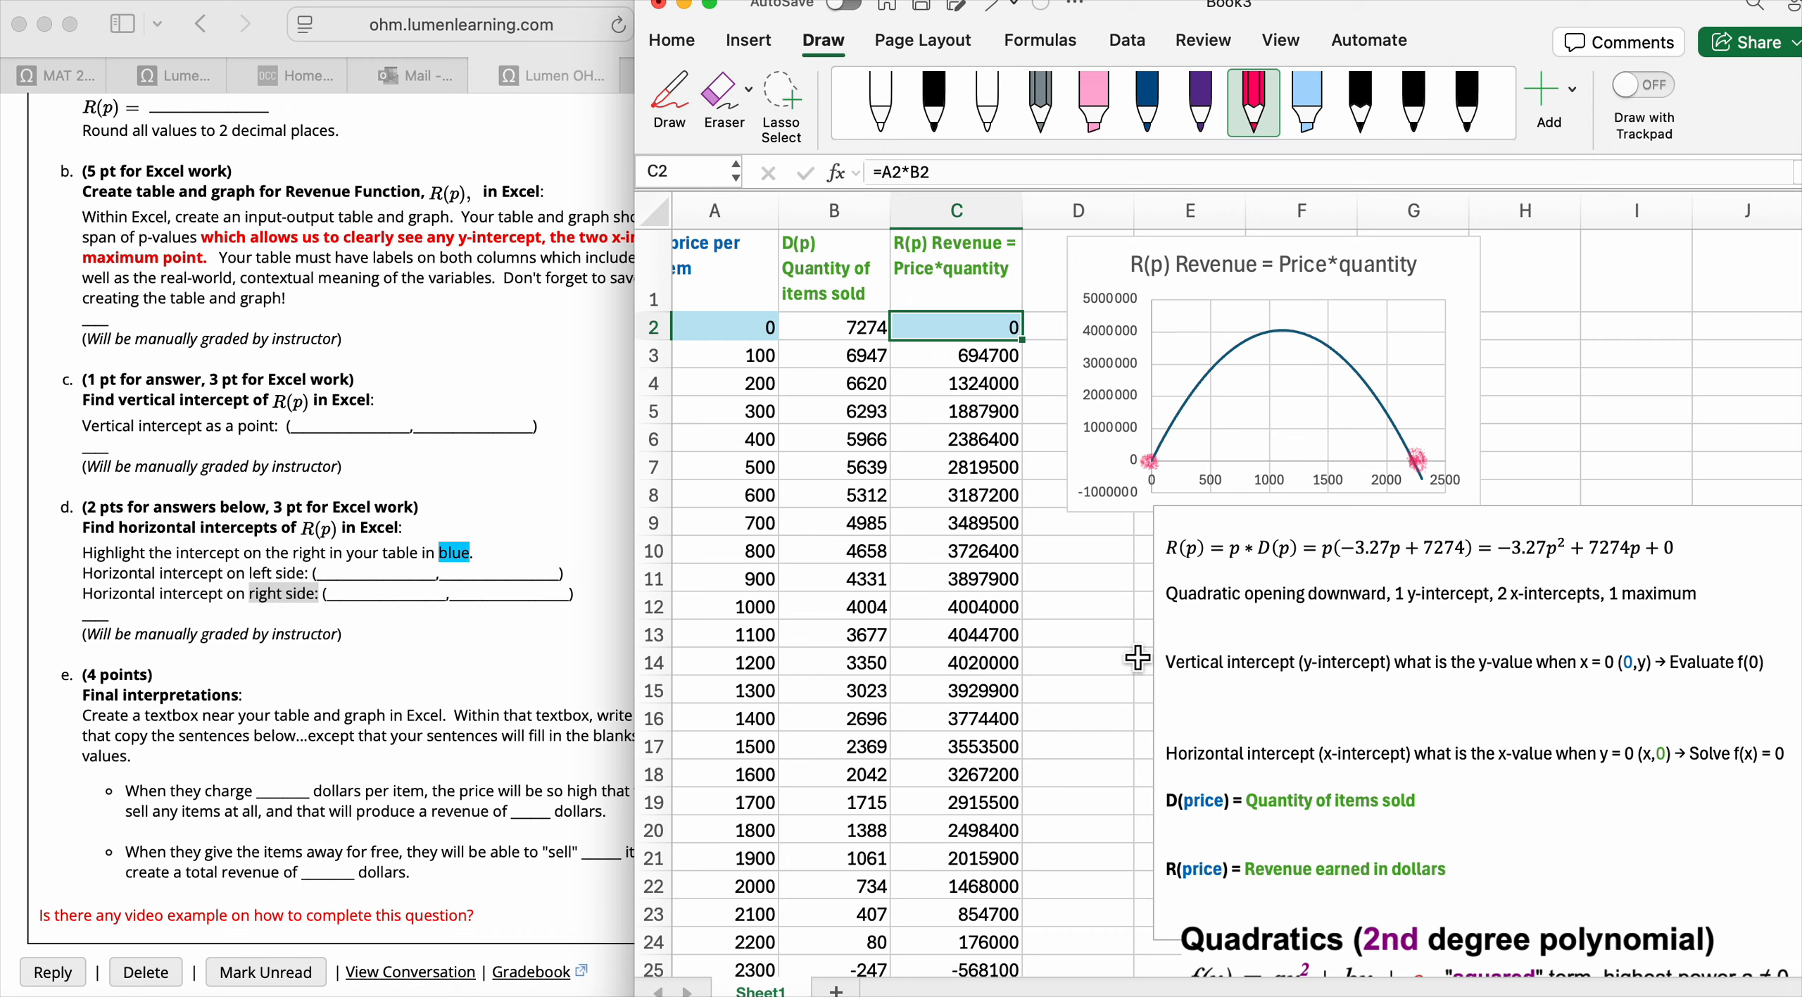
mouse_move(1397, 477)
left_click(957, 635)
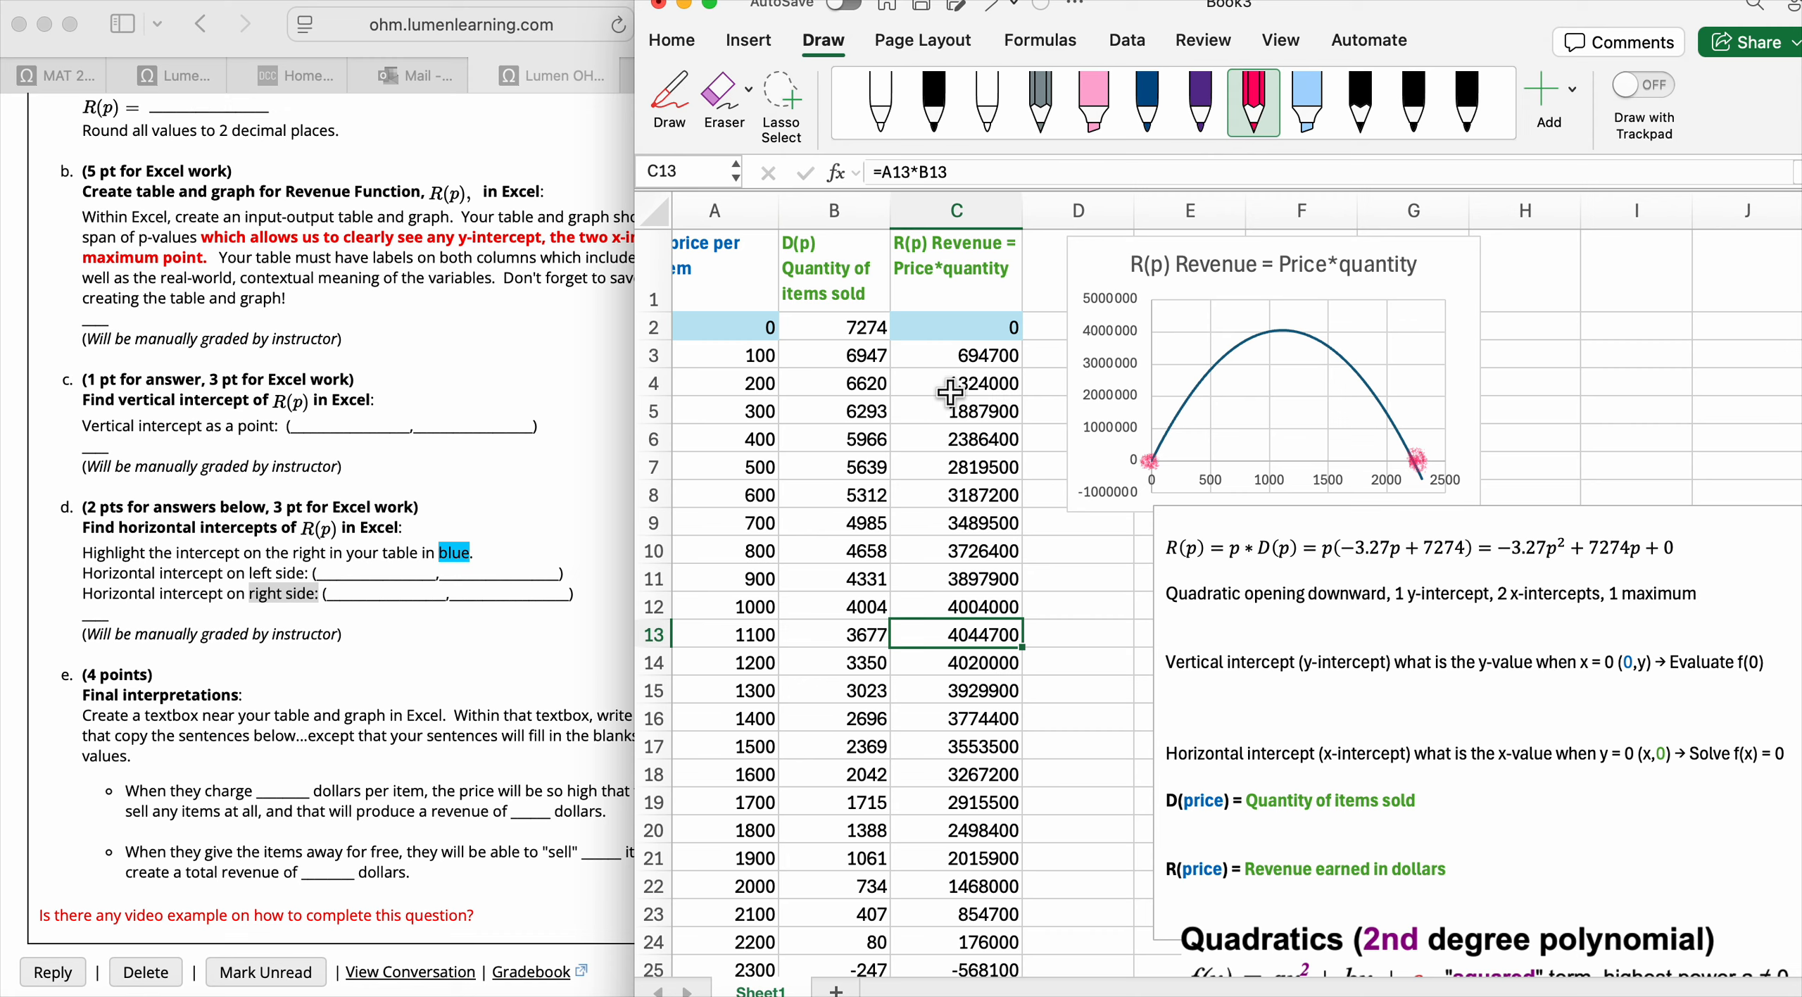
Step: Search the revenue values in column C from row 14 down to the table's last rows for a result of 0
key("Down")
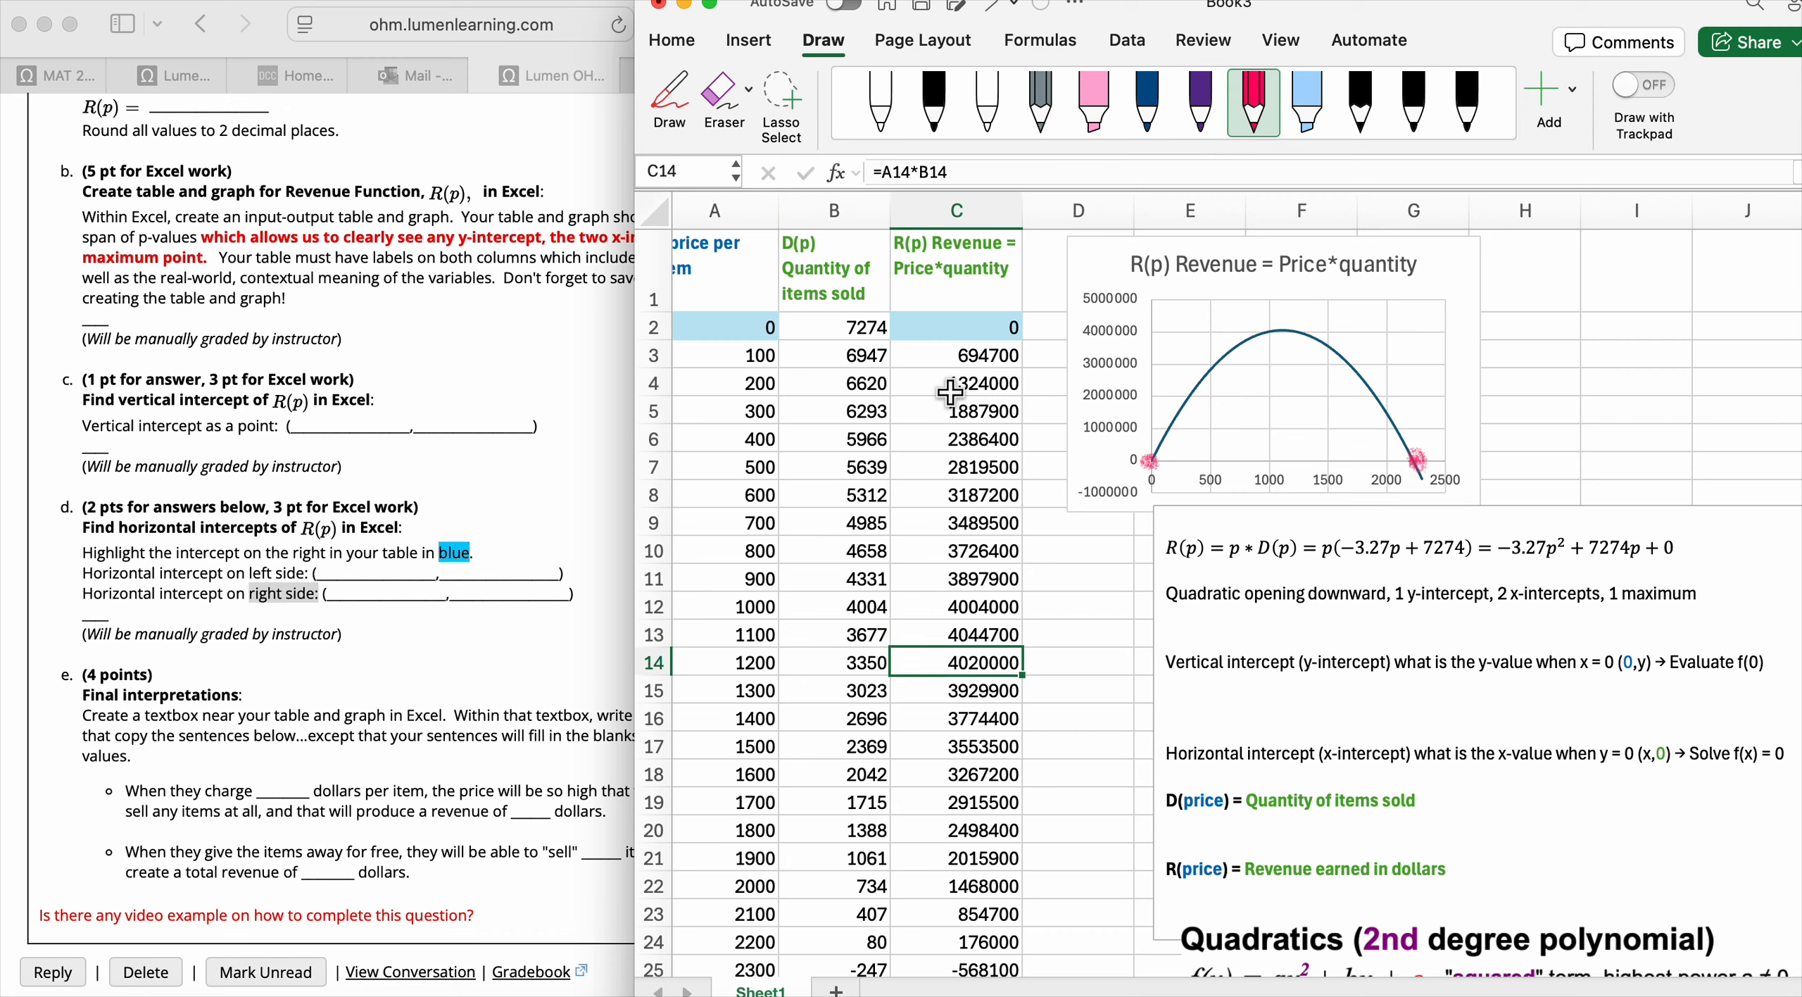
key("Down")
key("Down")
key("Down")
key("Down")
key("Down")
key("Down")
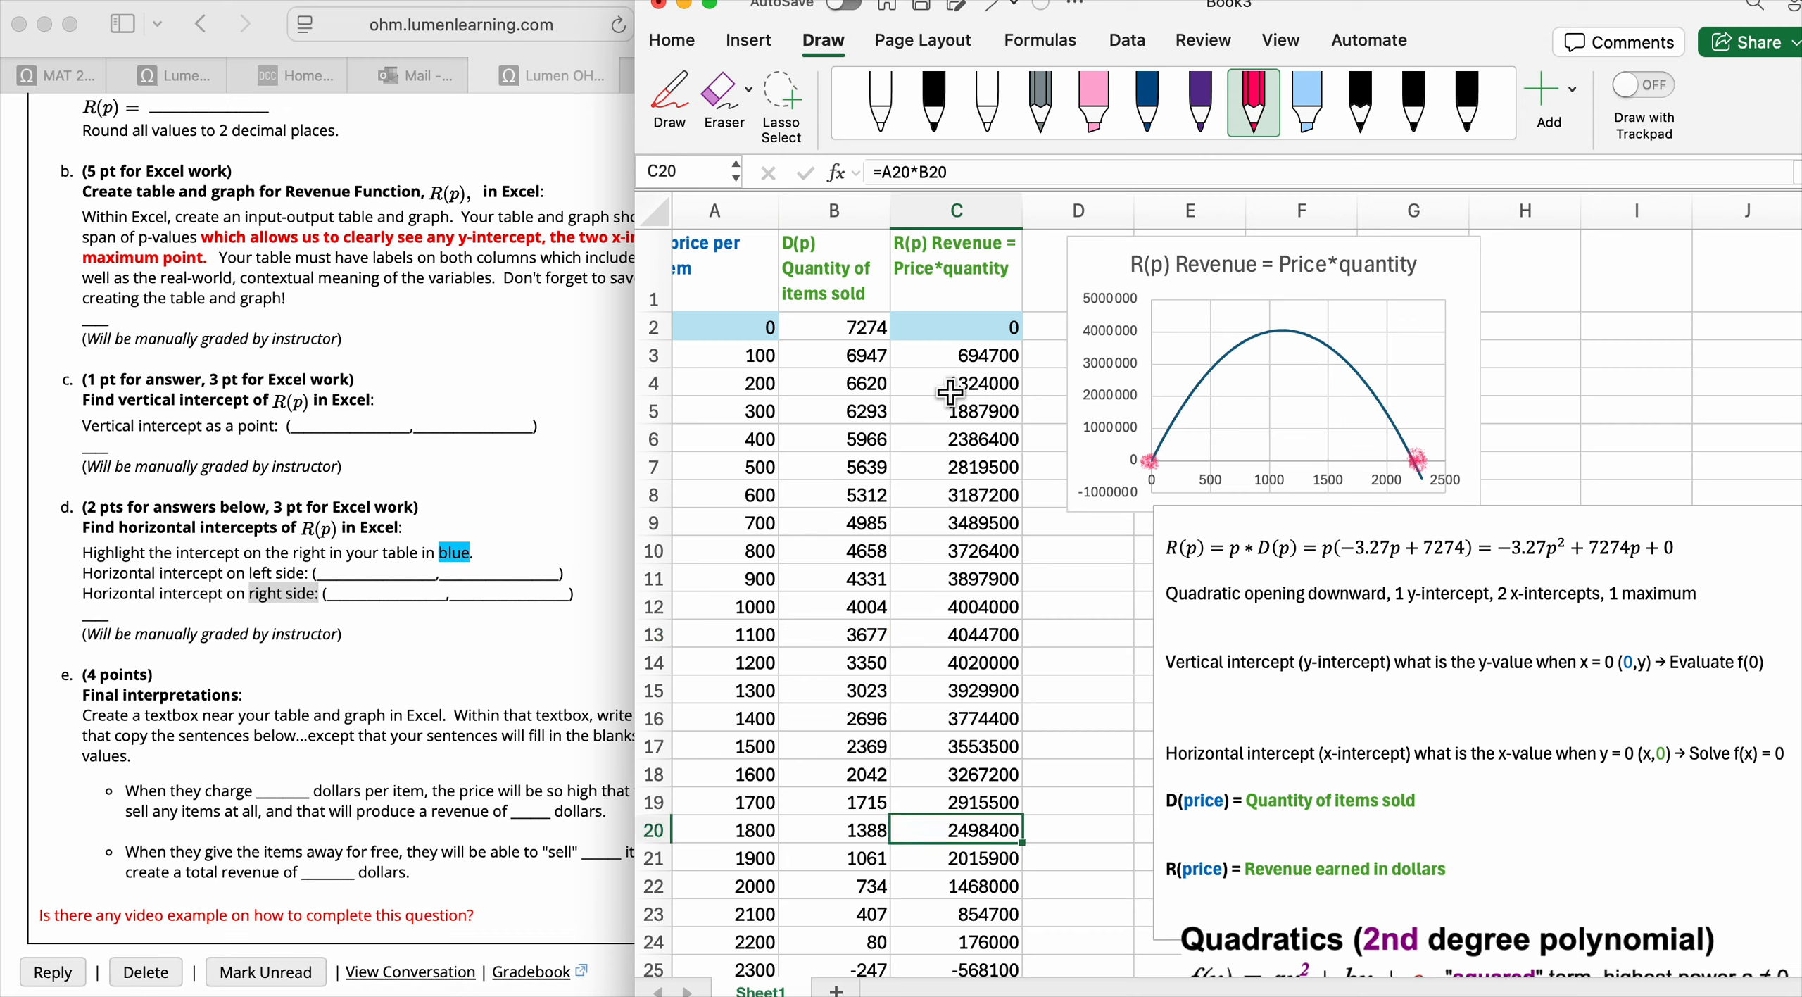
key("Down")
key("Down")
key("Down")
key("Down")
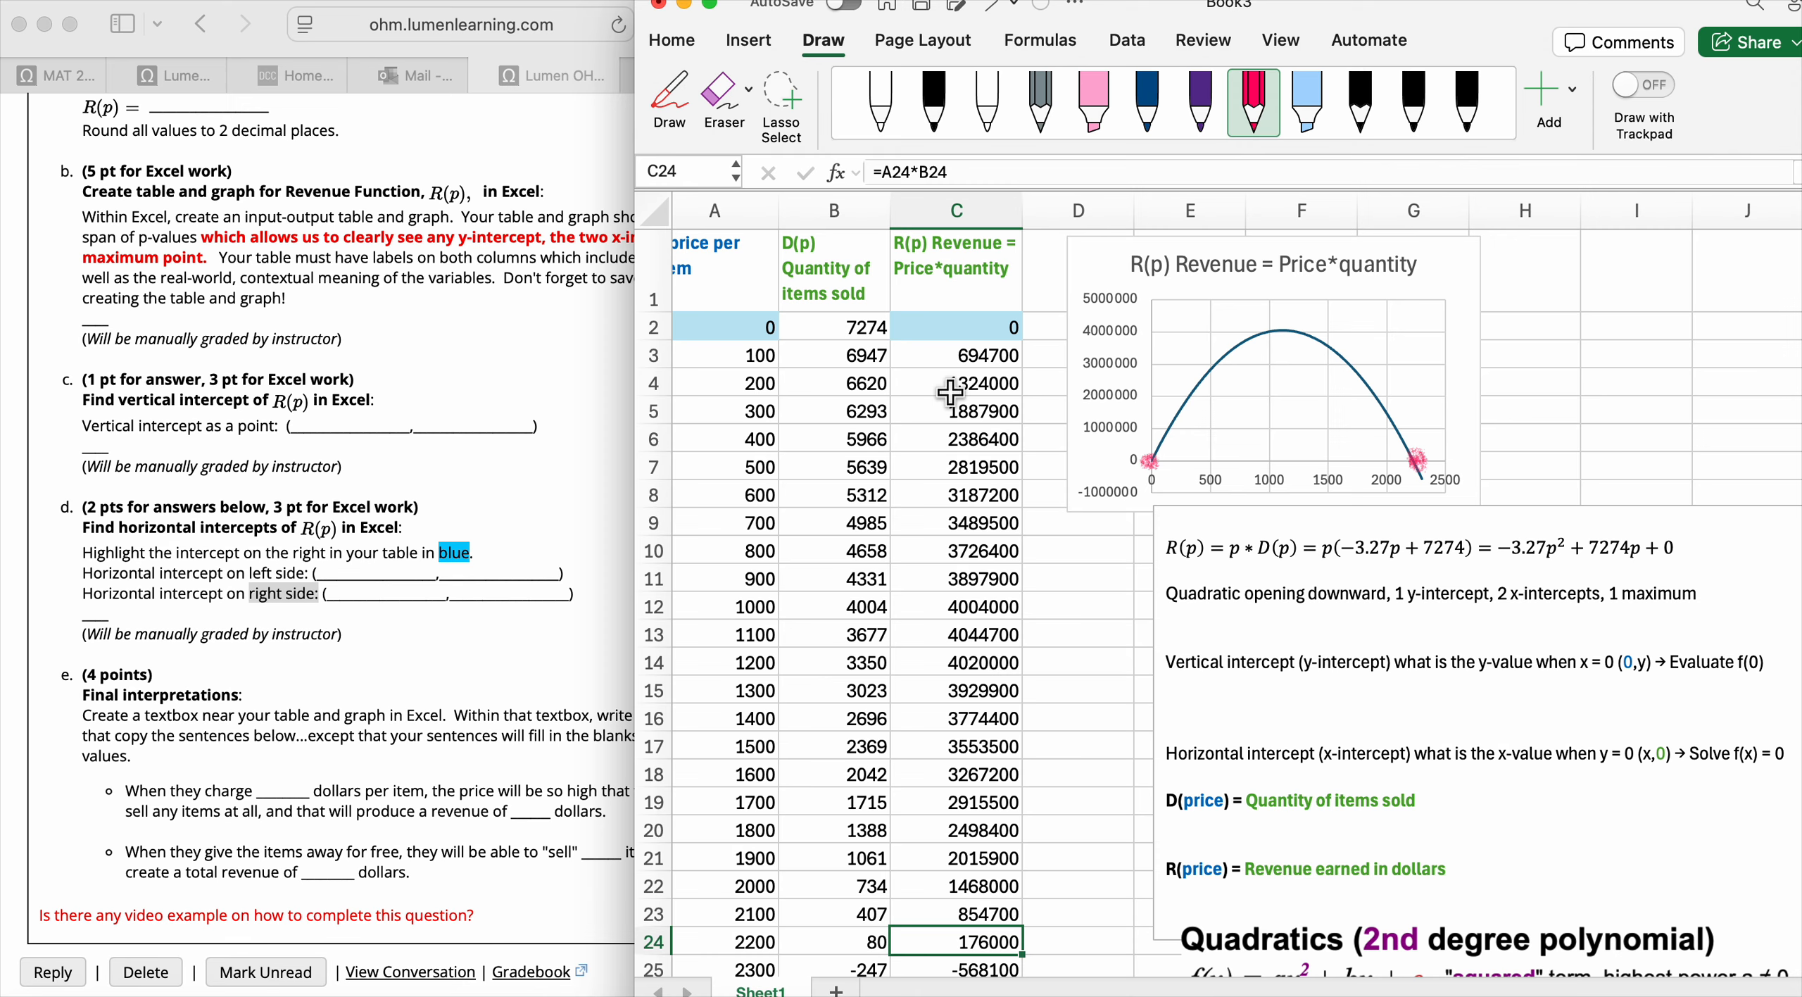
scroll(947, 391, "down", 2)
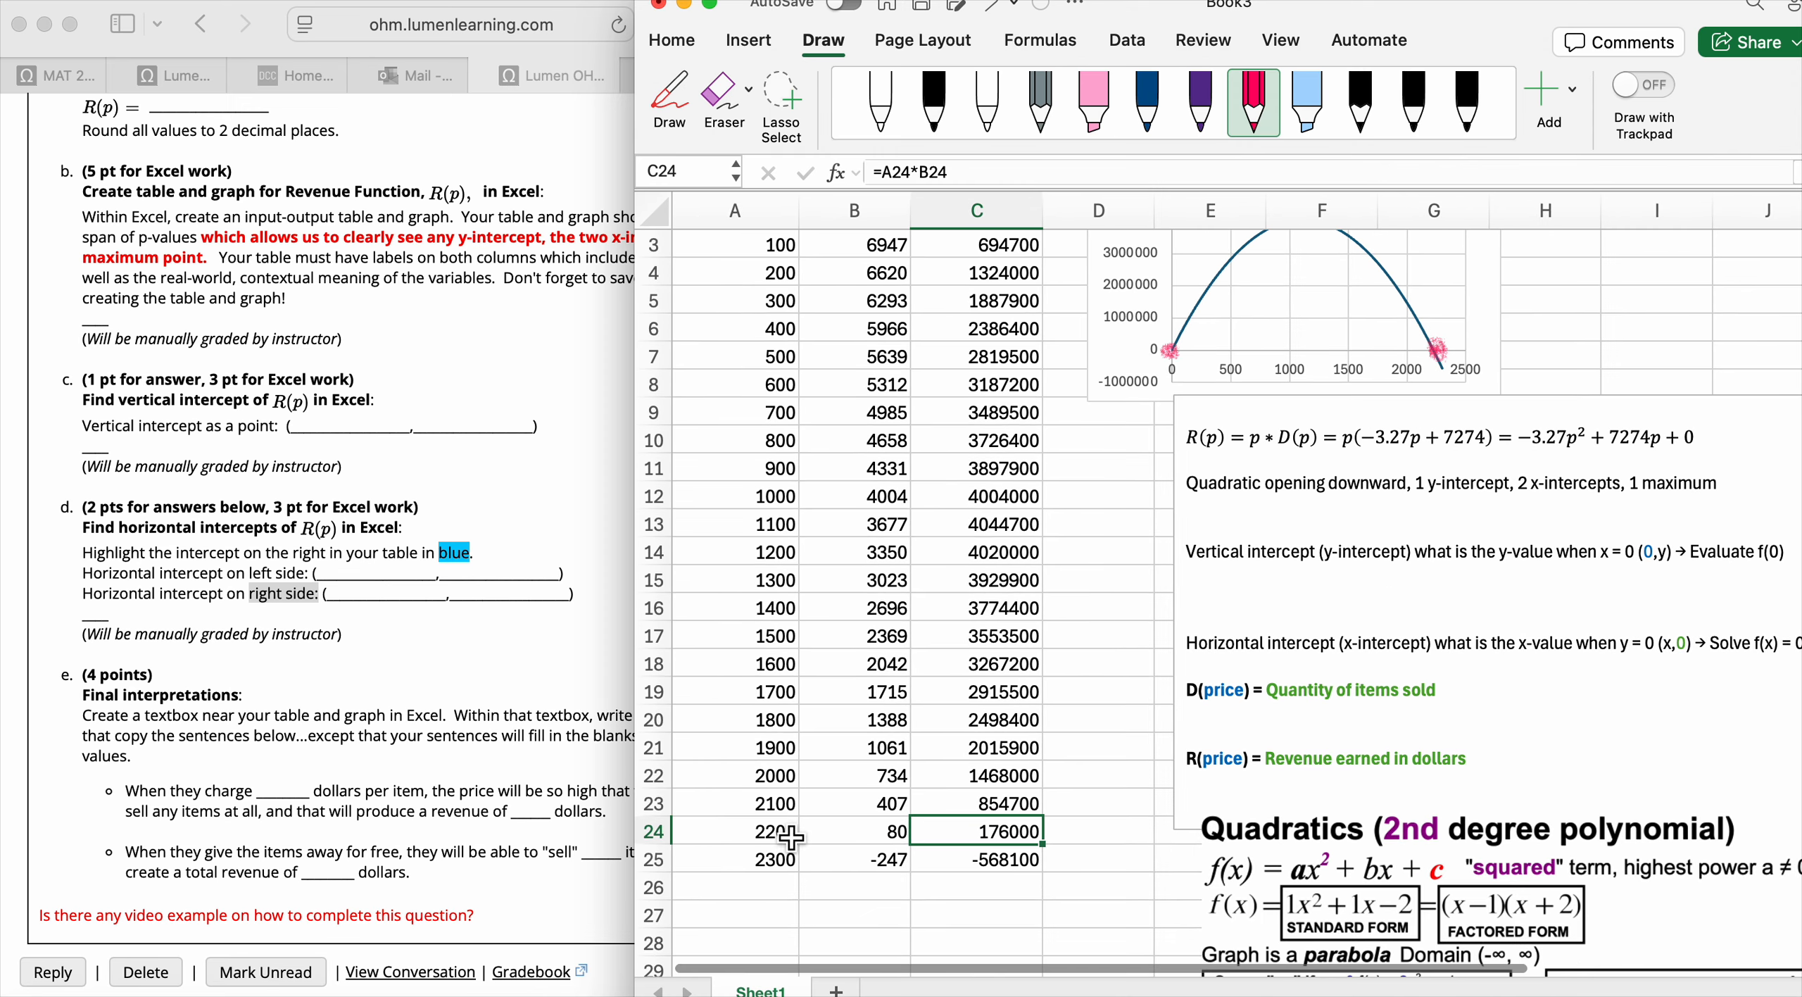
Step: Compare the price, quantity and revenue in rows 24 and 25 to locate where the revenue crosses zero
left_click(789, 836)
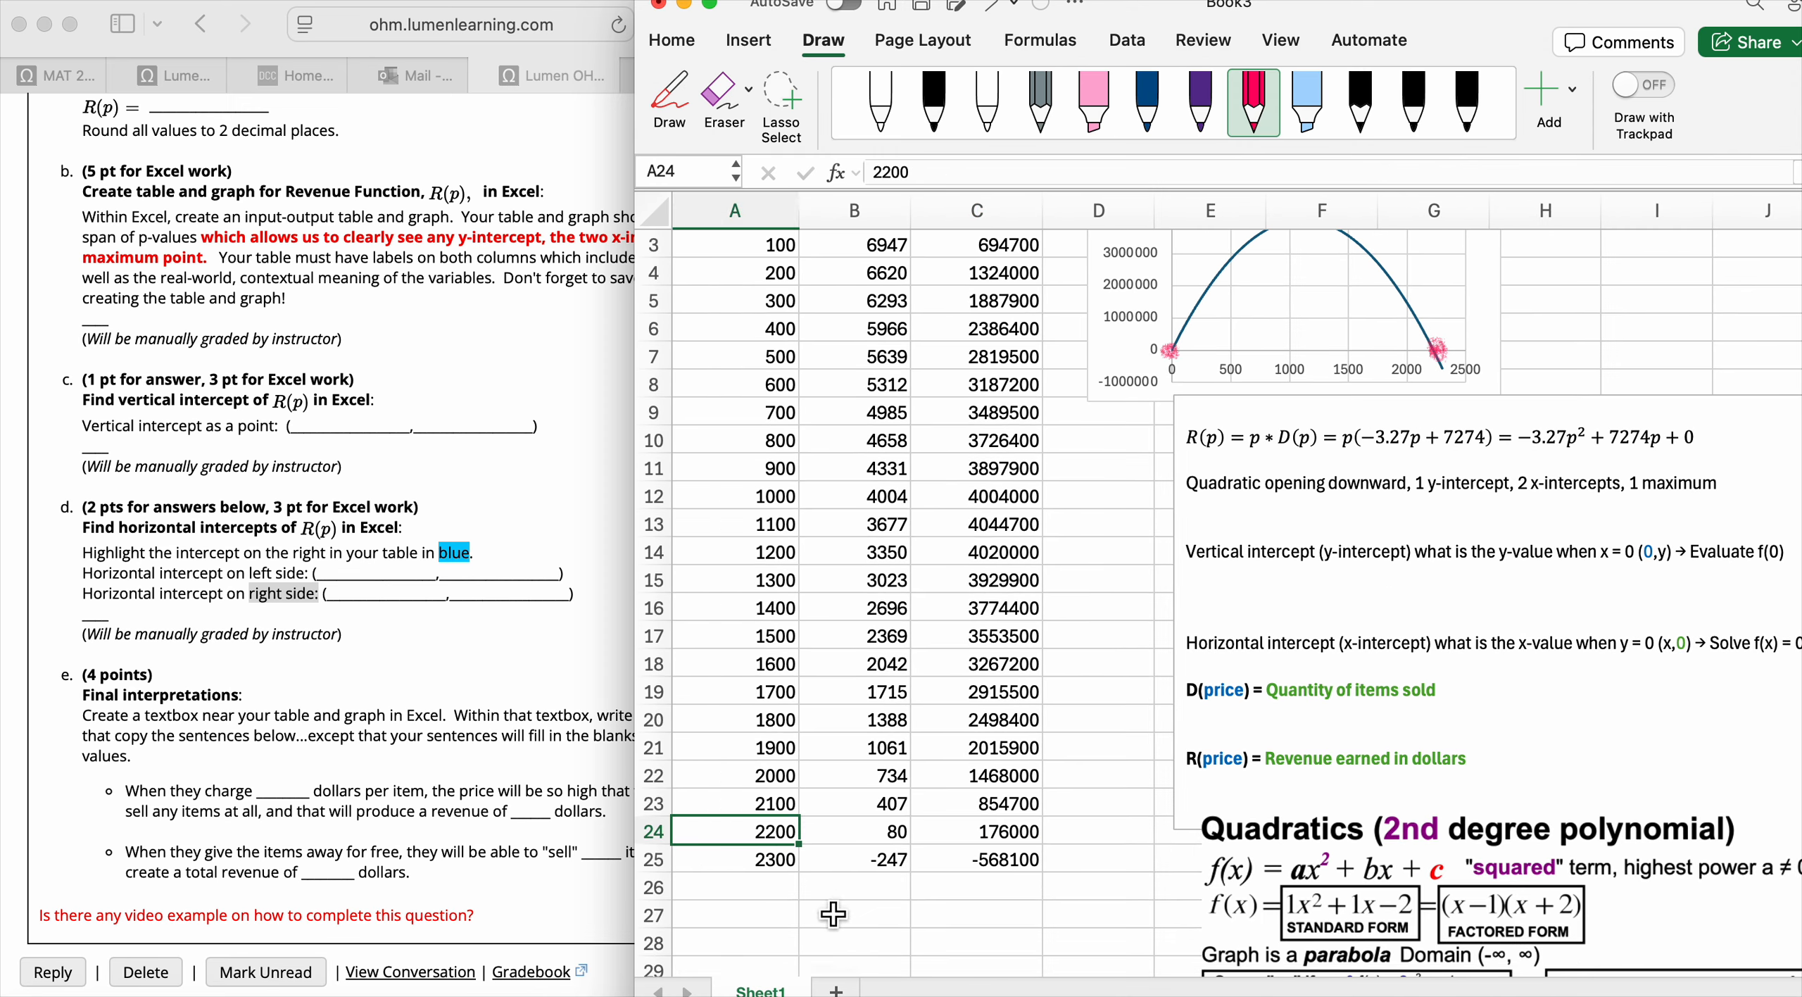
left_click(1035, 833)
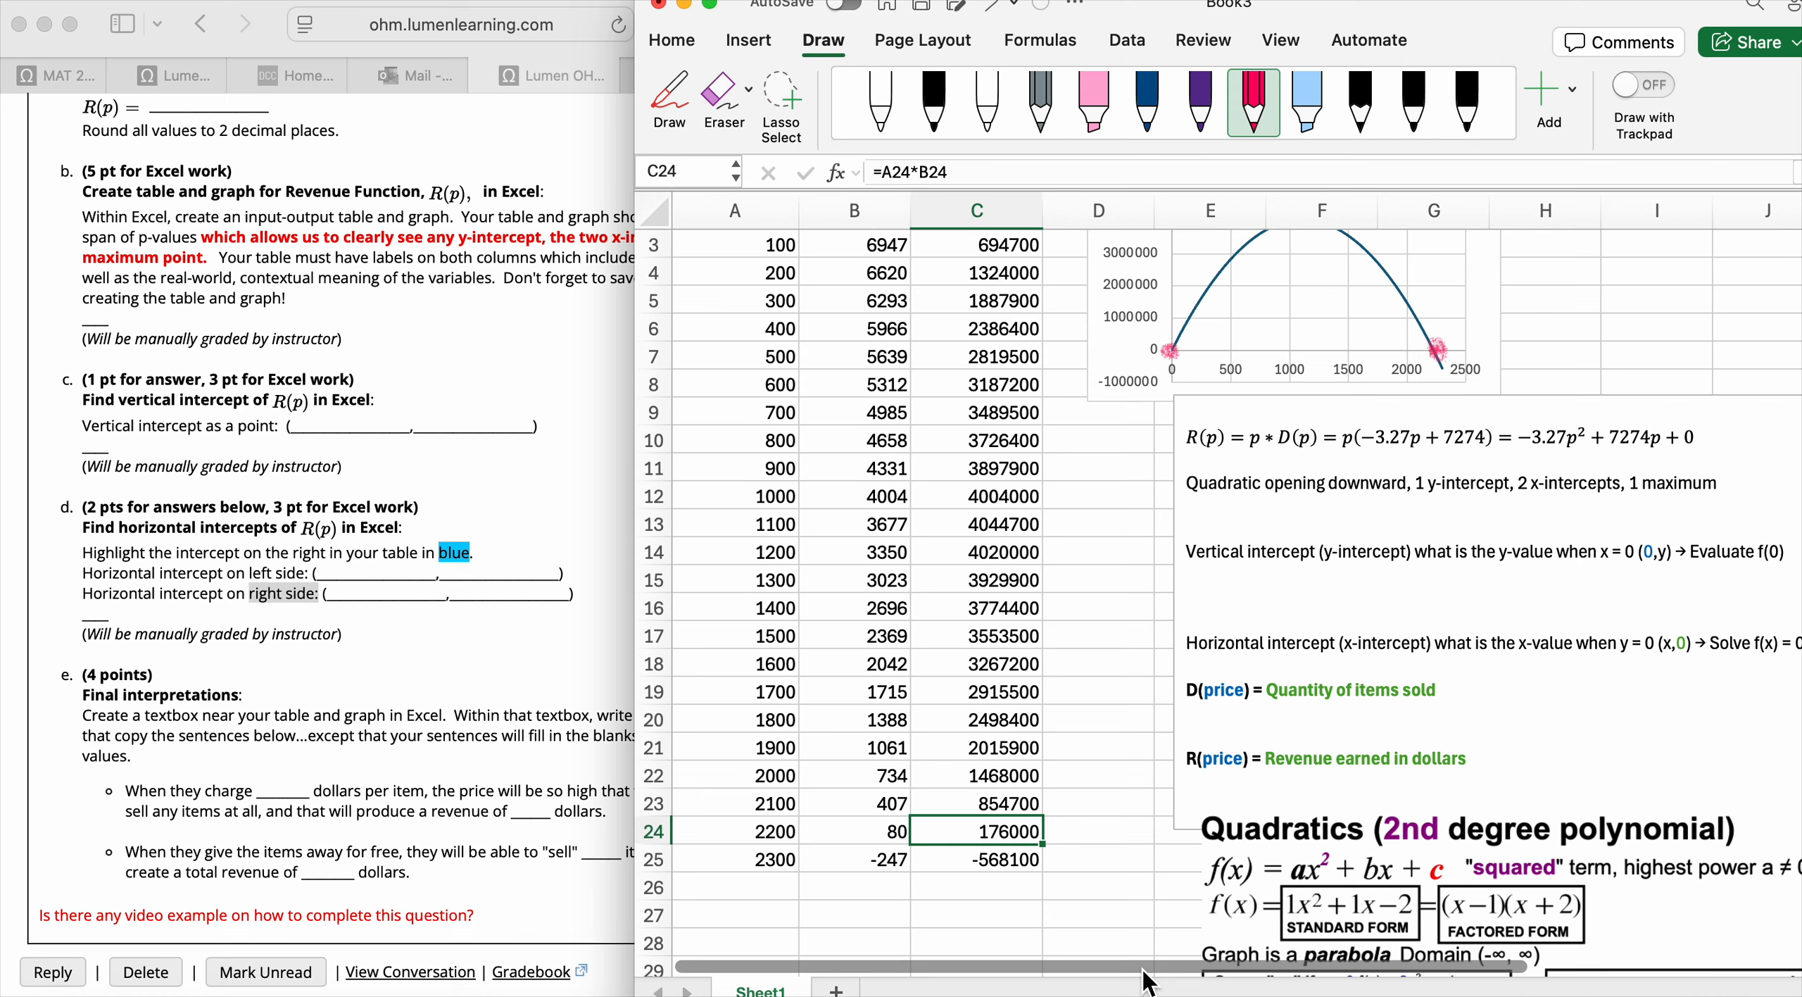
key("Left")
key("Left")
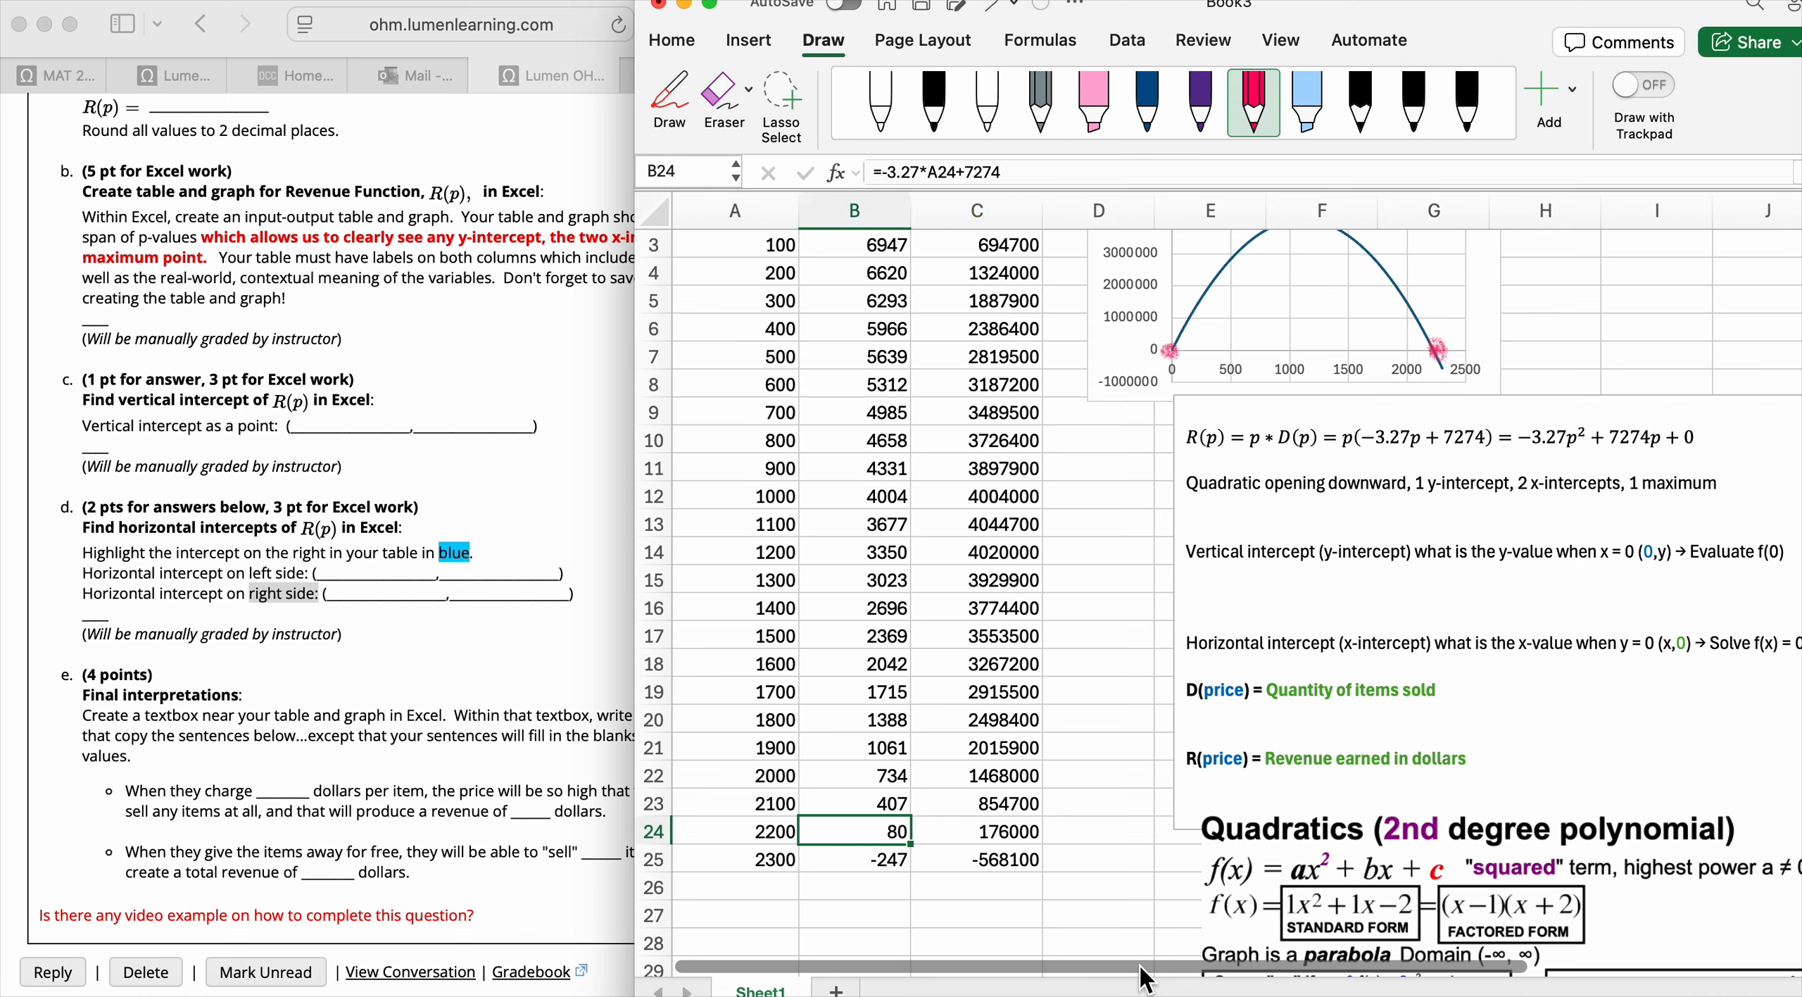
key("Down")
key("Right")
key("Right")
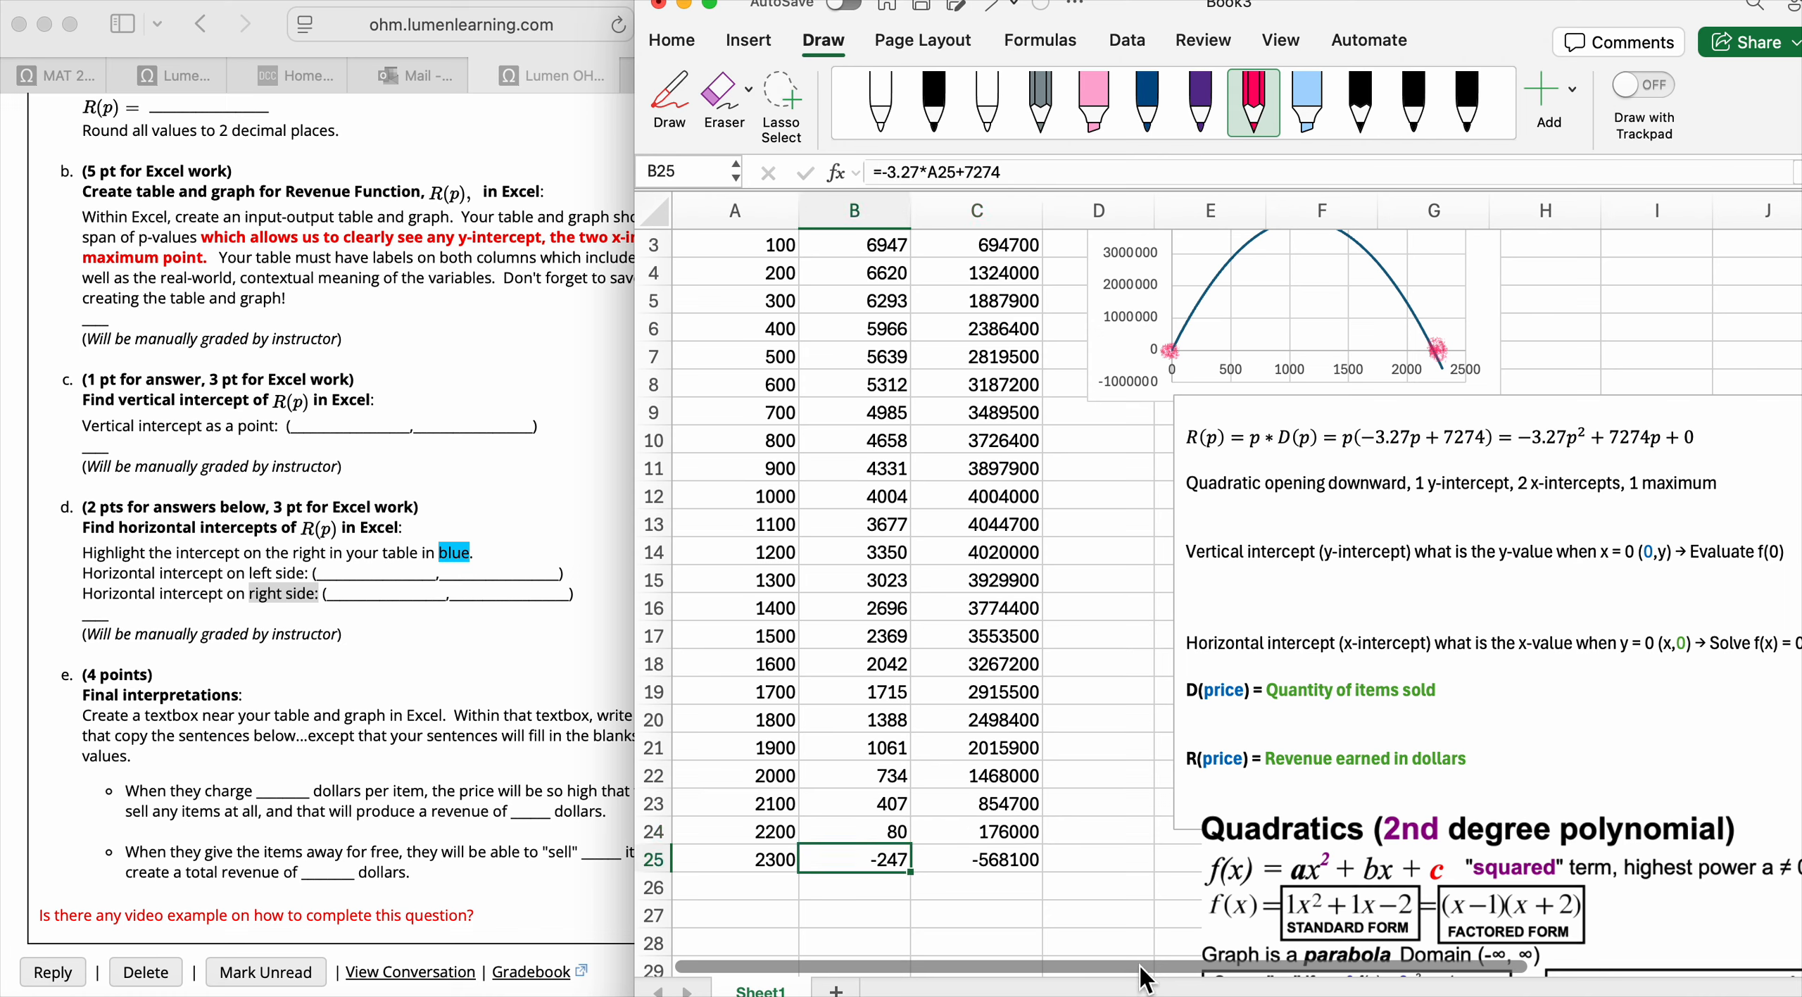
key("Up")
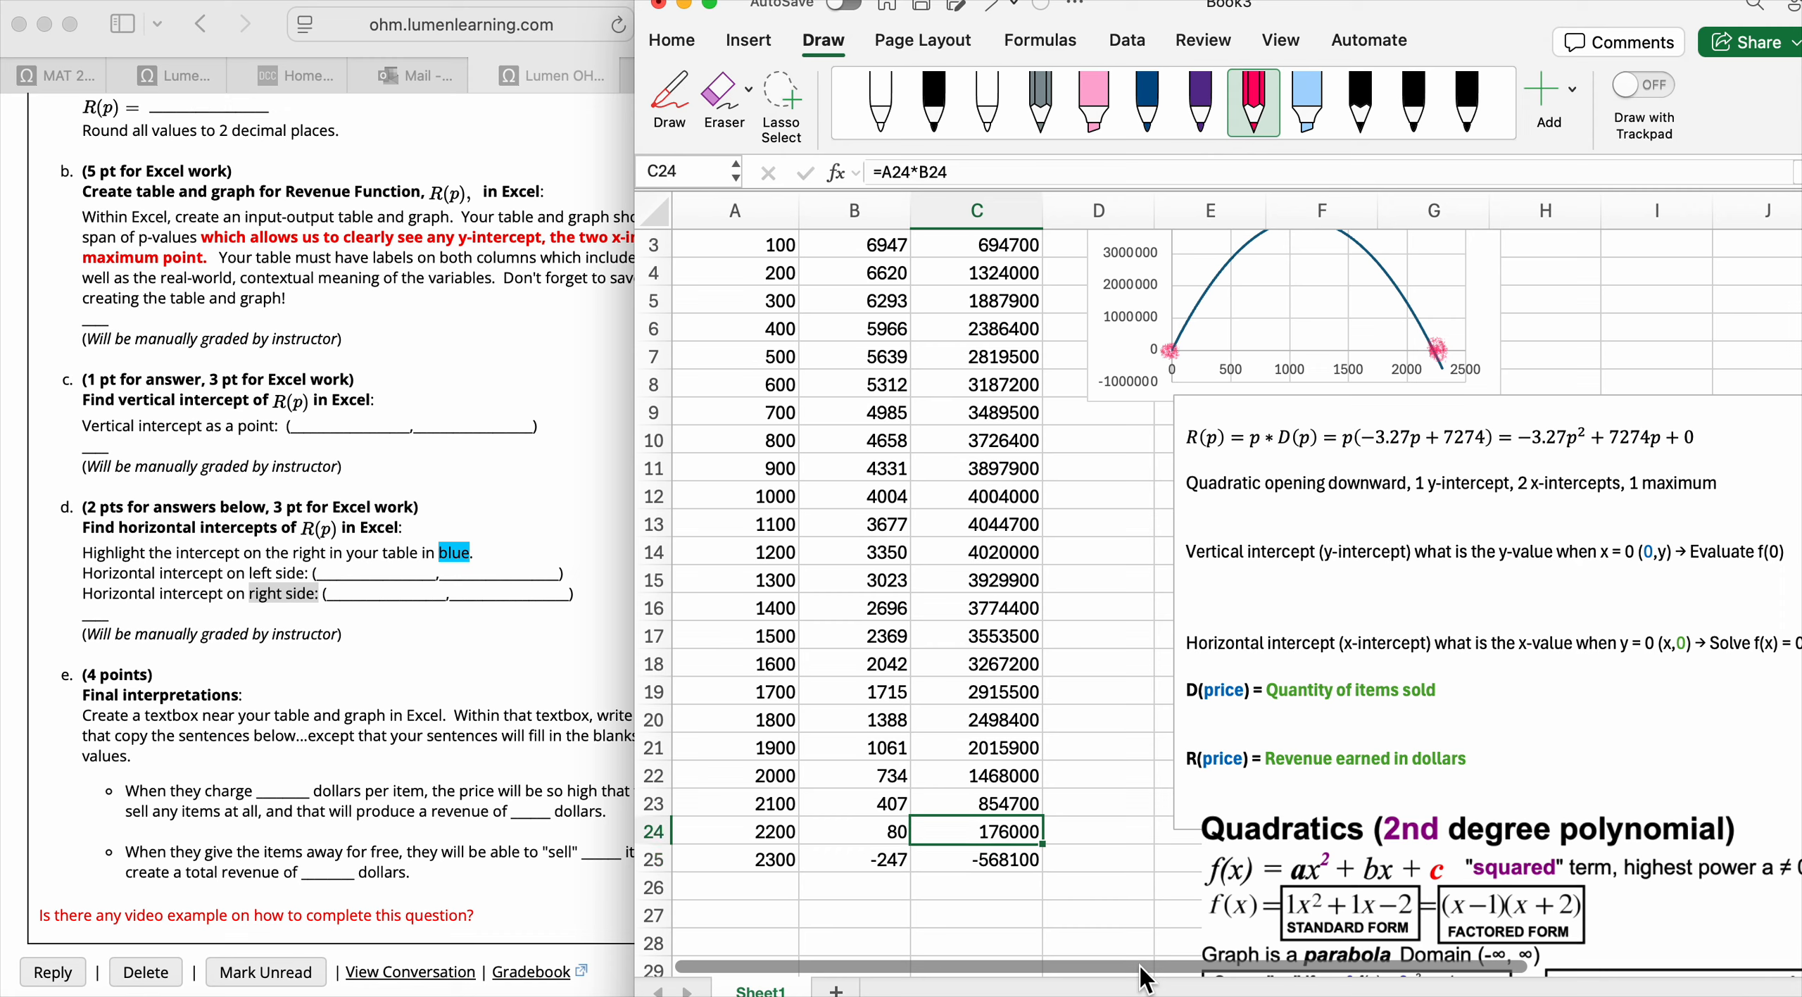
key("Down")
key("Up")
key("Left")
key("Left")
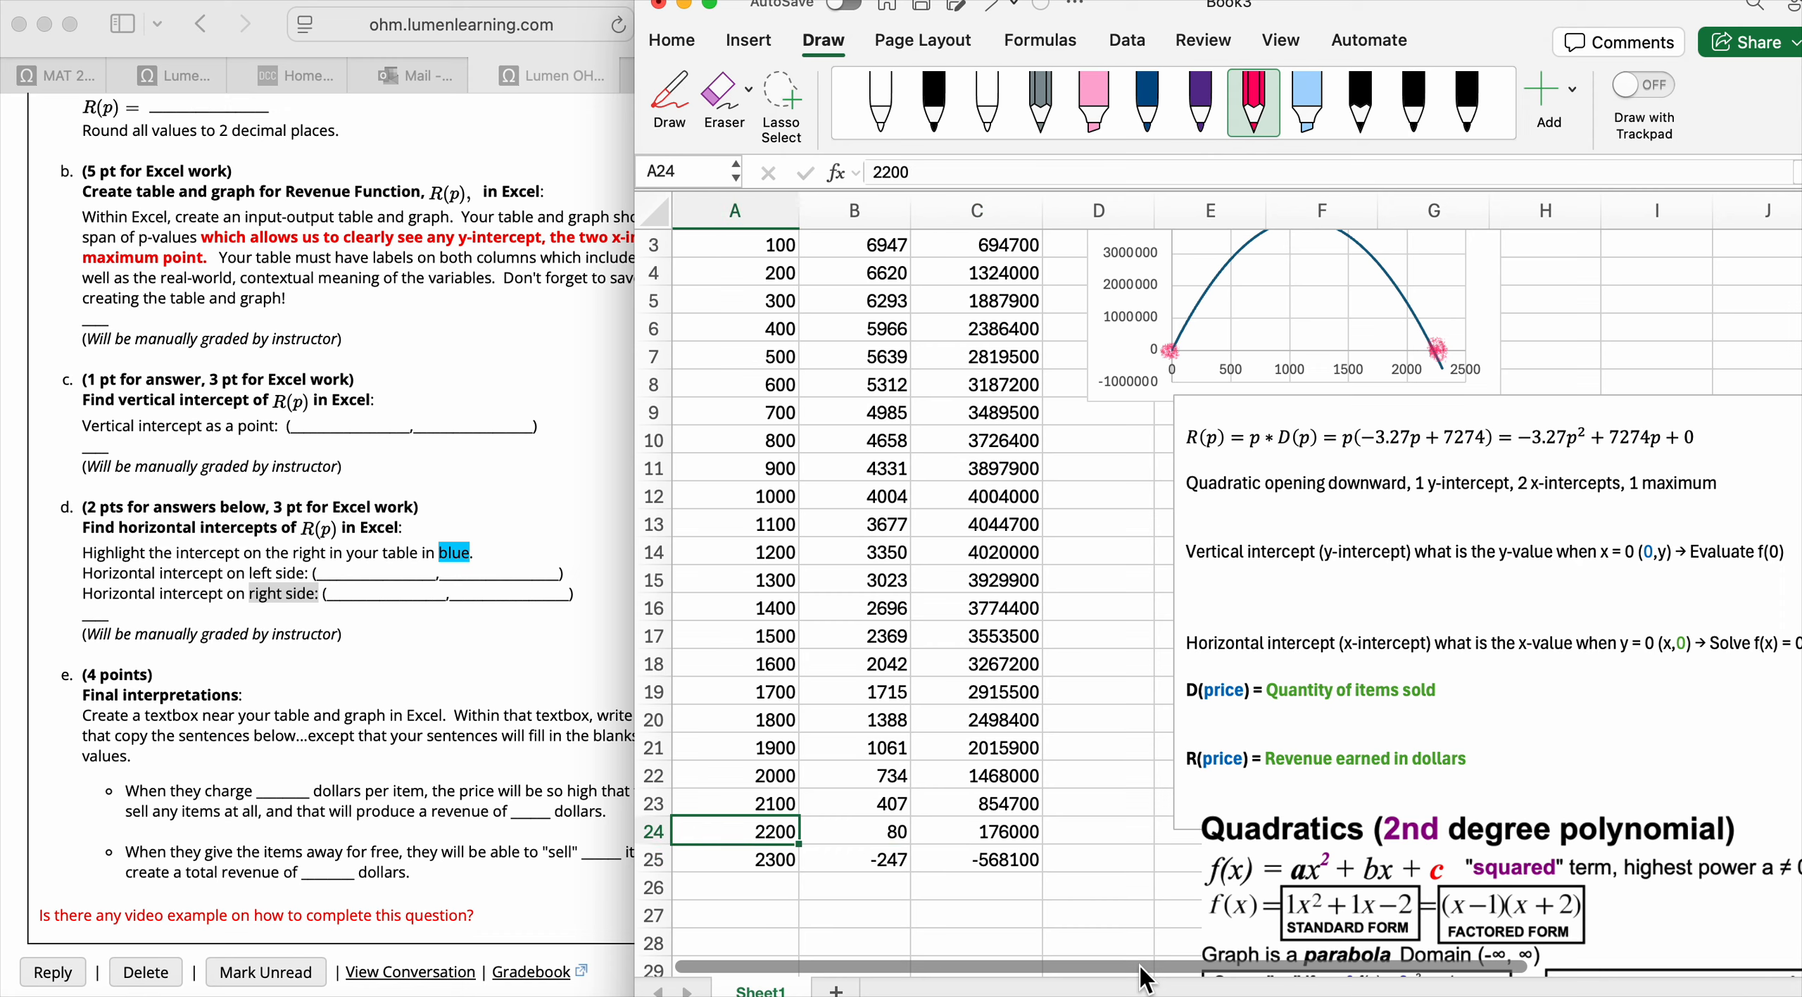
Step: Open Solver with the revenue in C25 as the objective and a target value of 0
key("Right")
key("Right")
key("Down")
left_click_drag(1408, 6, 1183, 5)
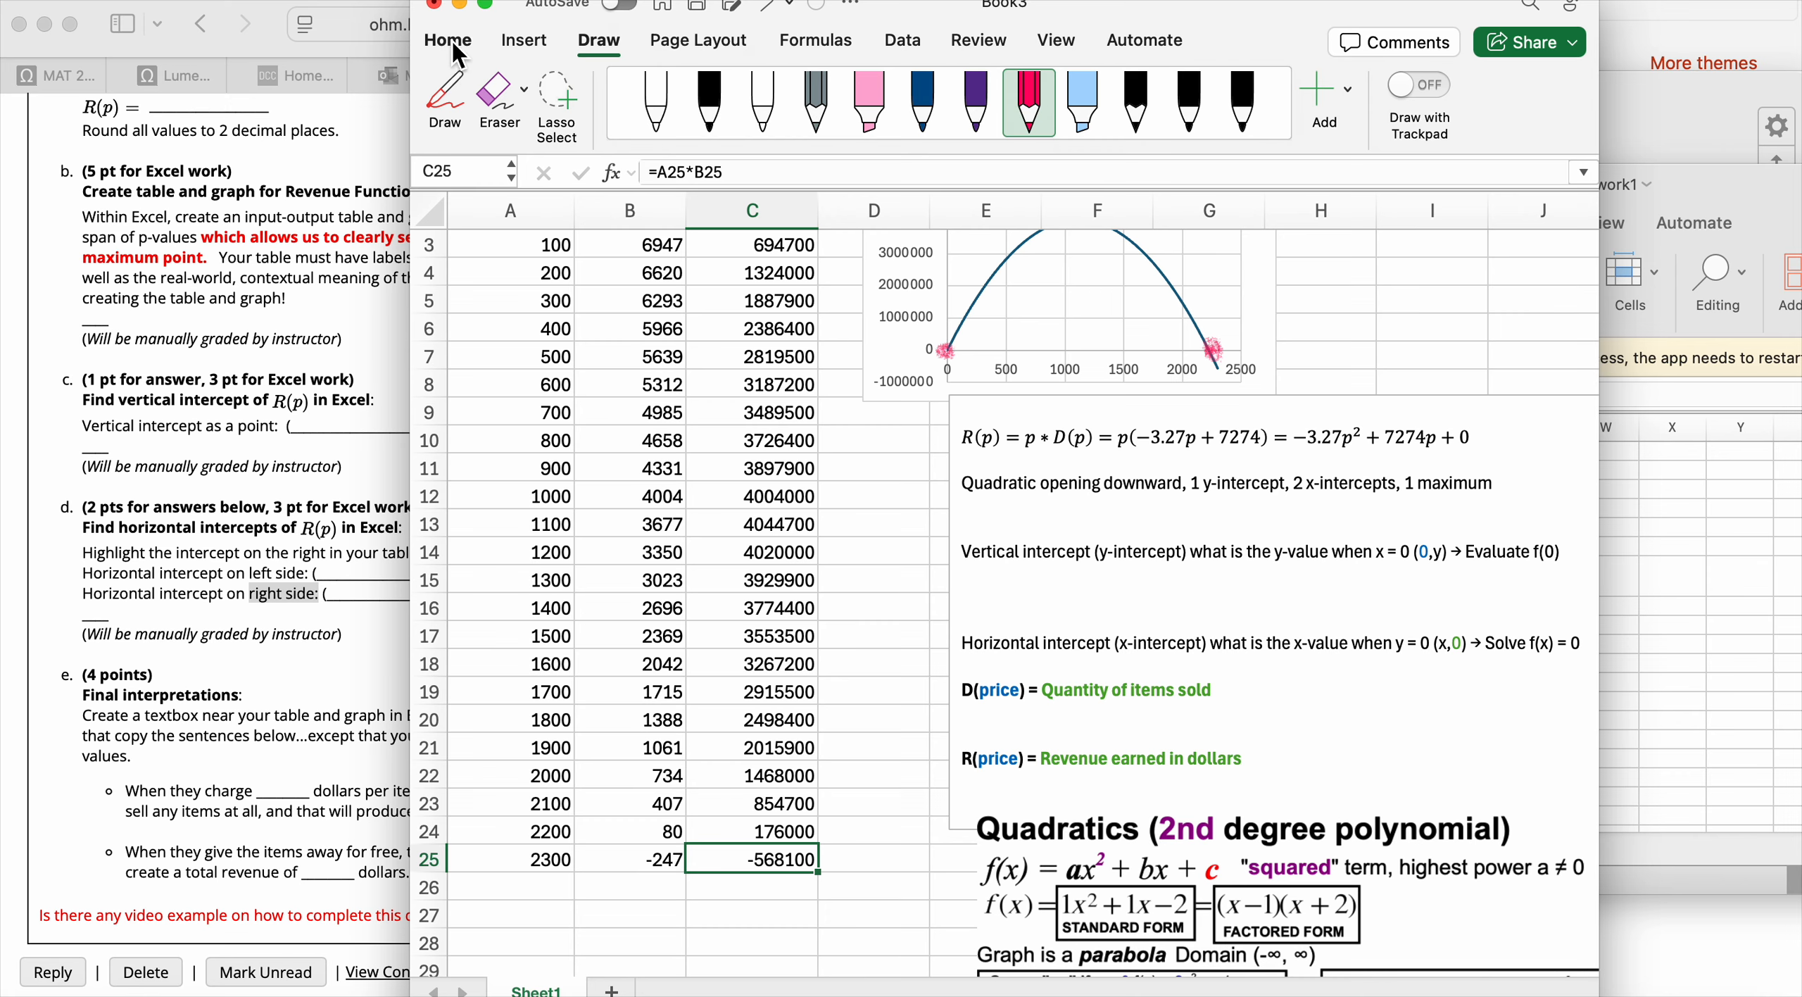
left_click(450, 40)
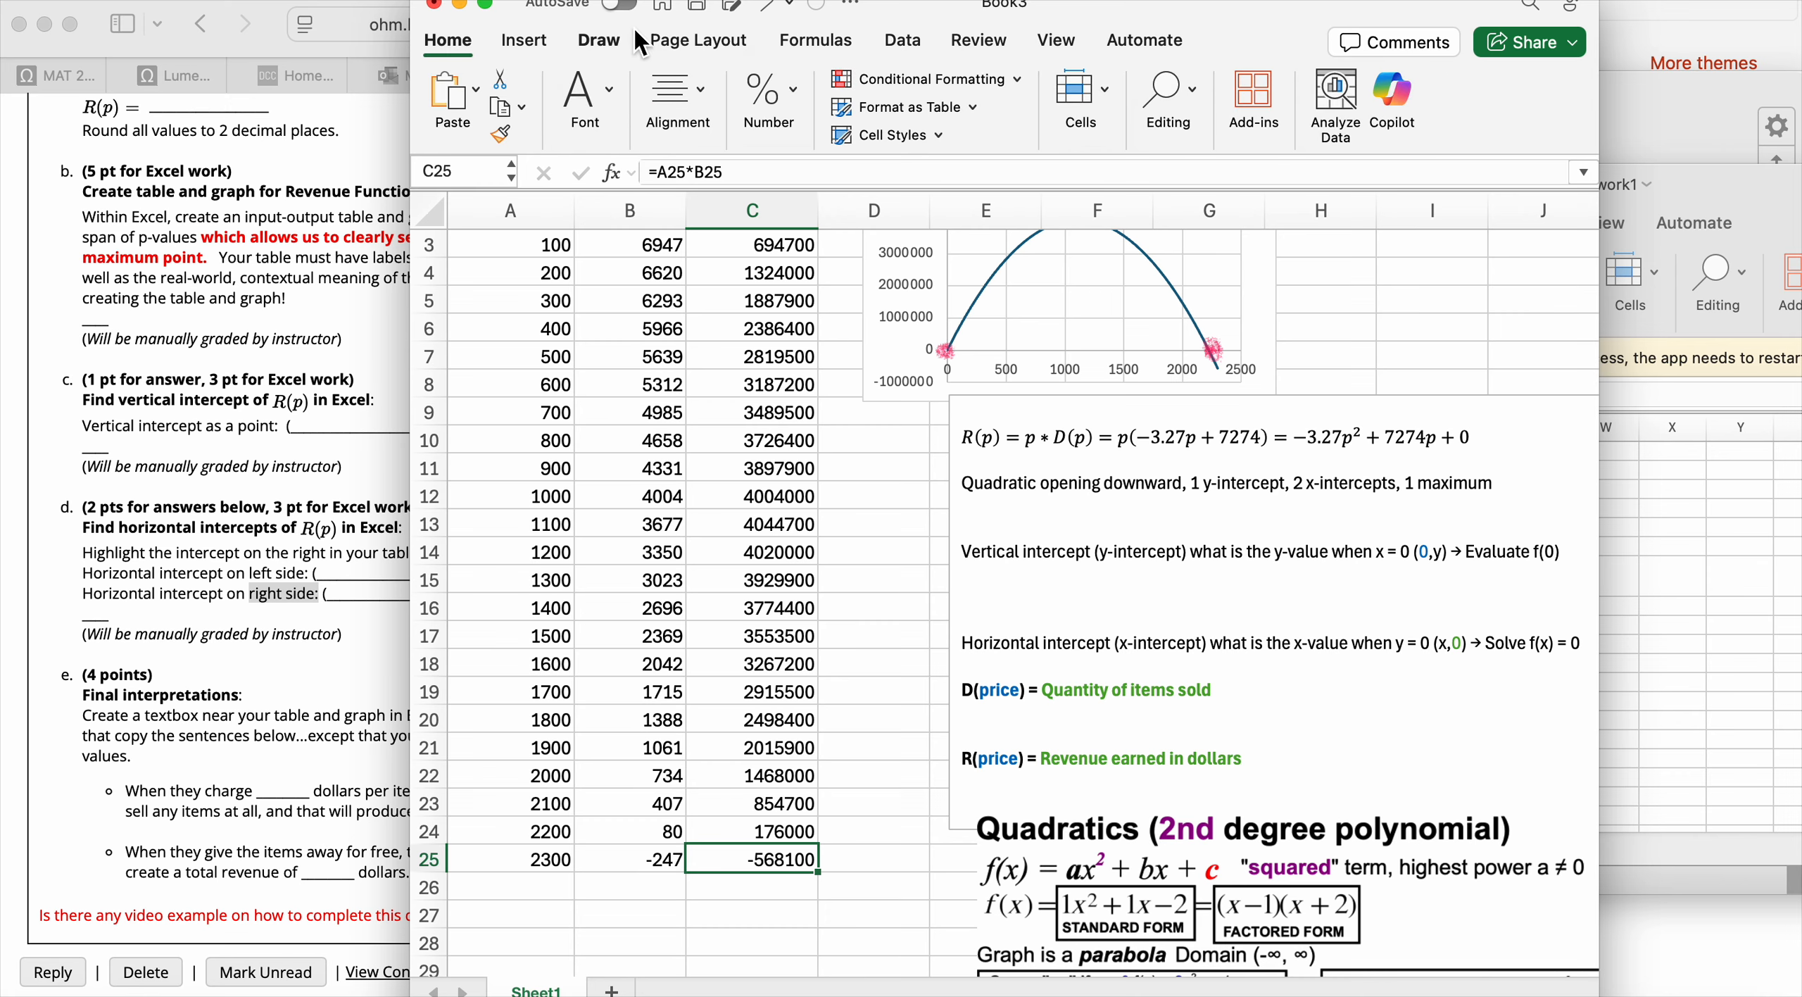
left_click(912, 43)
left_click(1487, 145)
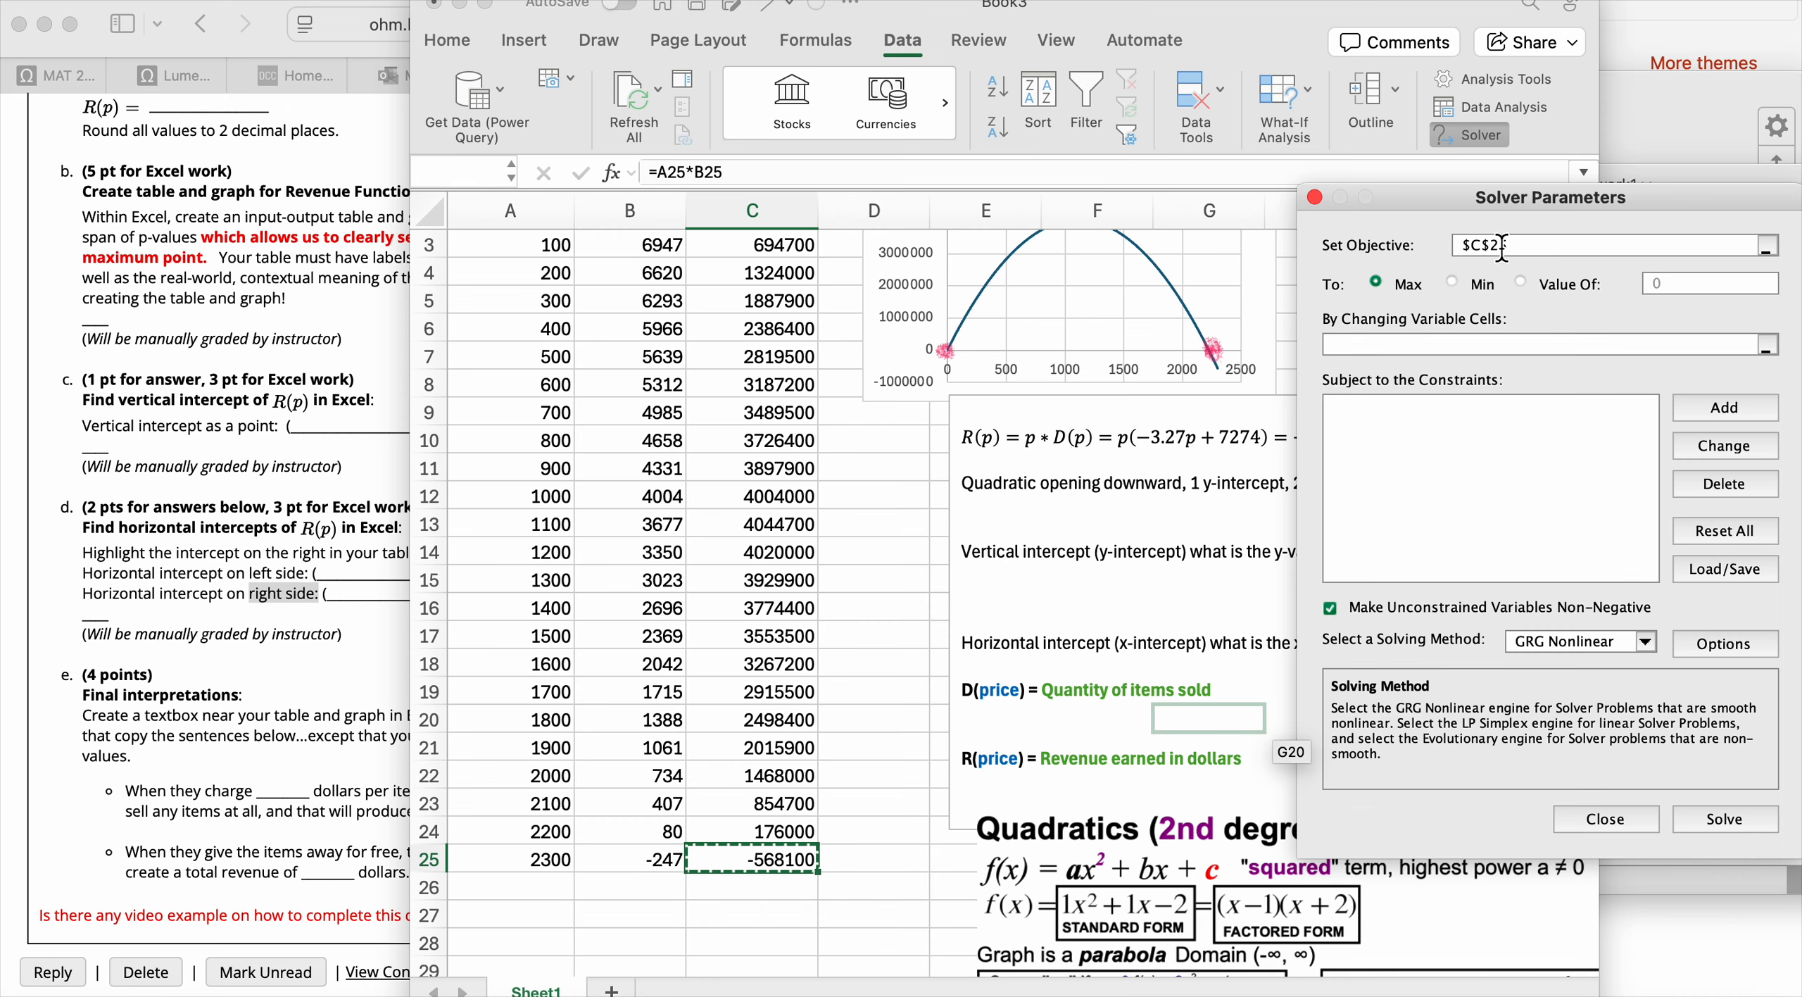
left_click_drag(1463, 246, 1546, 245)
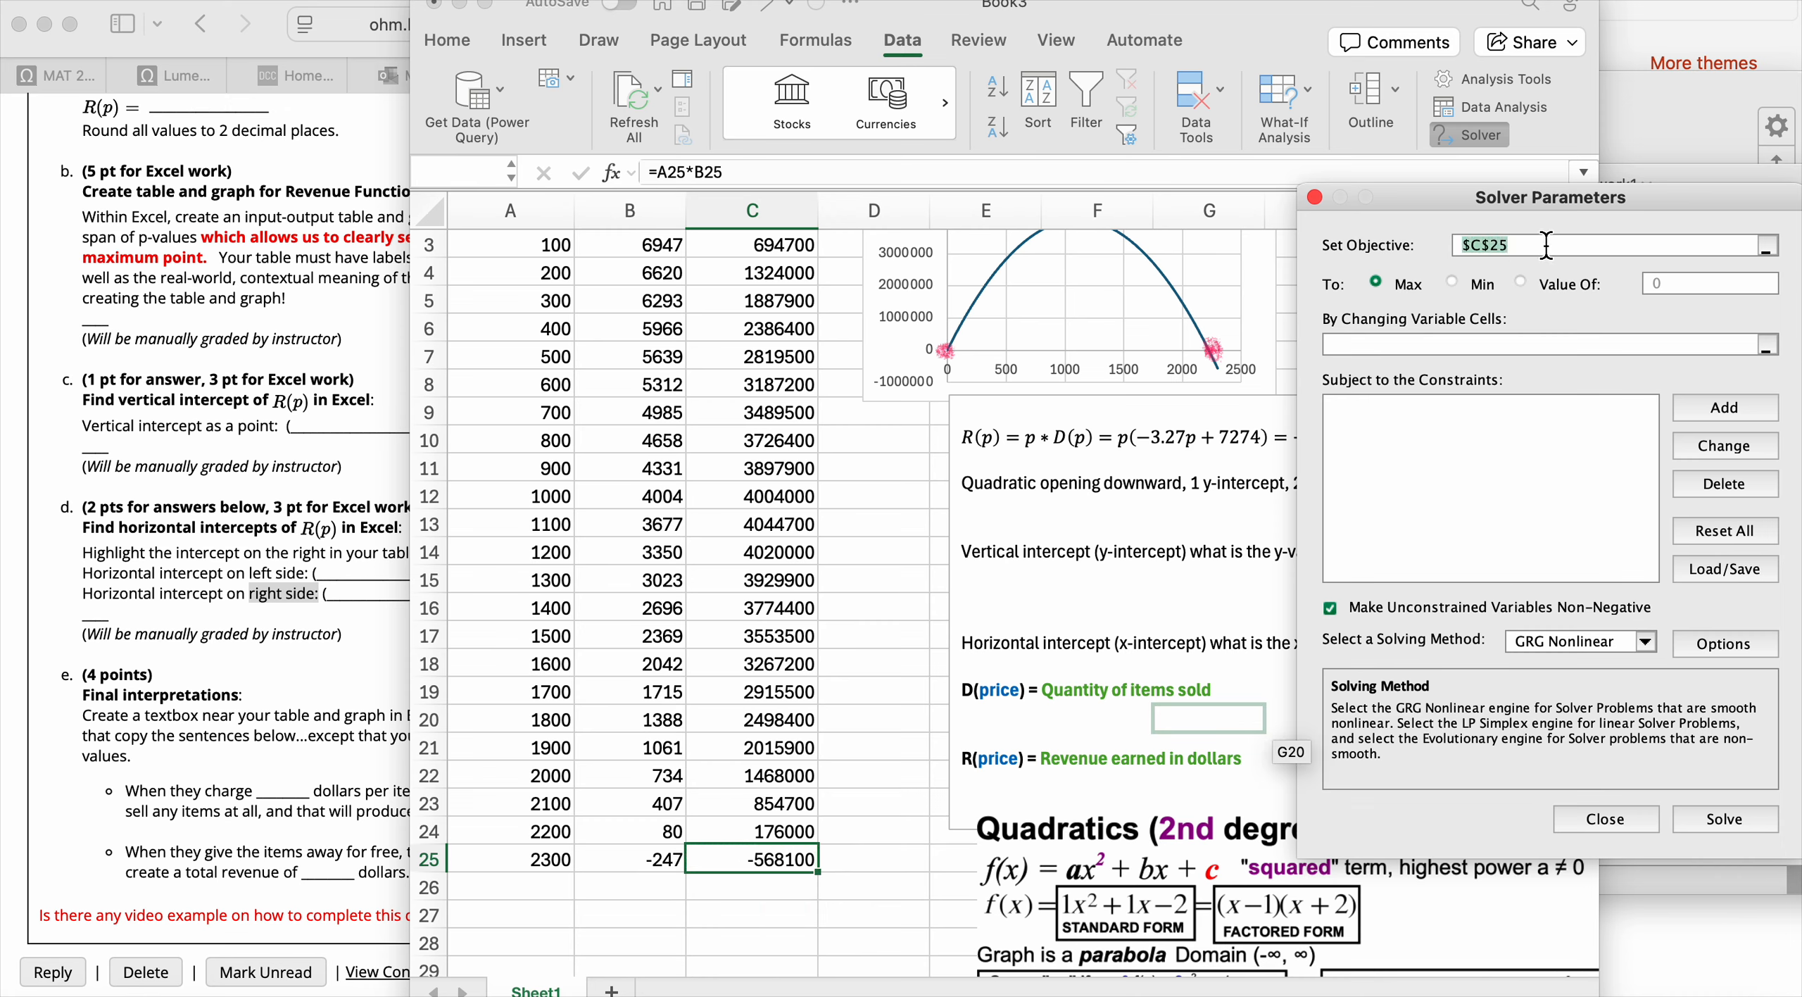
left_click(1521, 281)
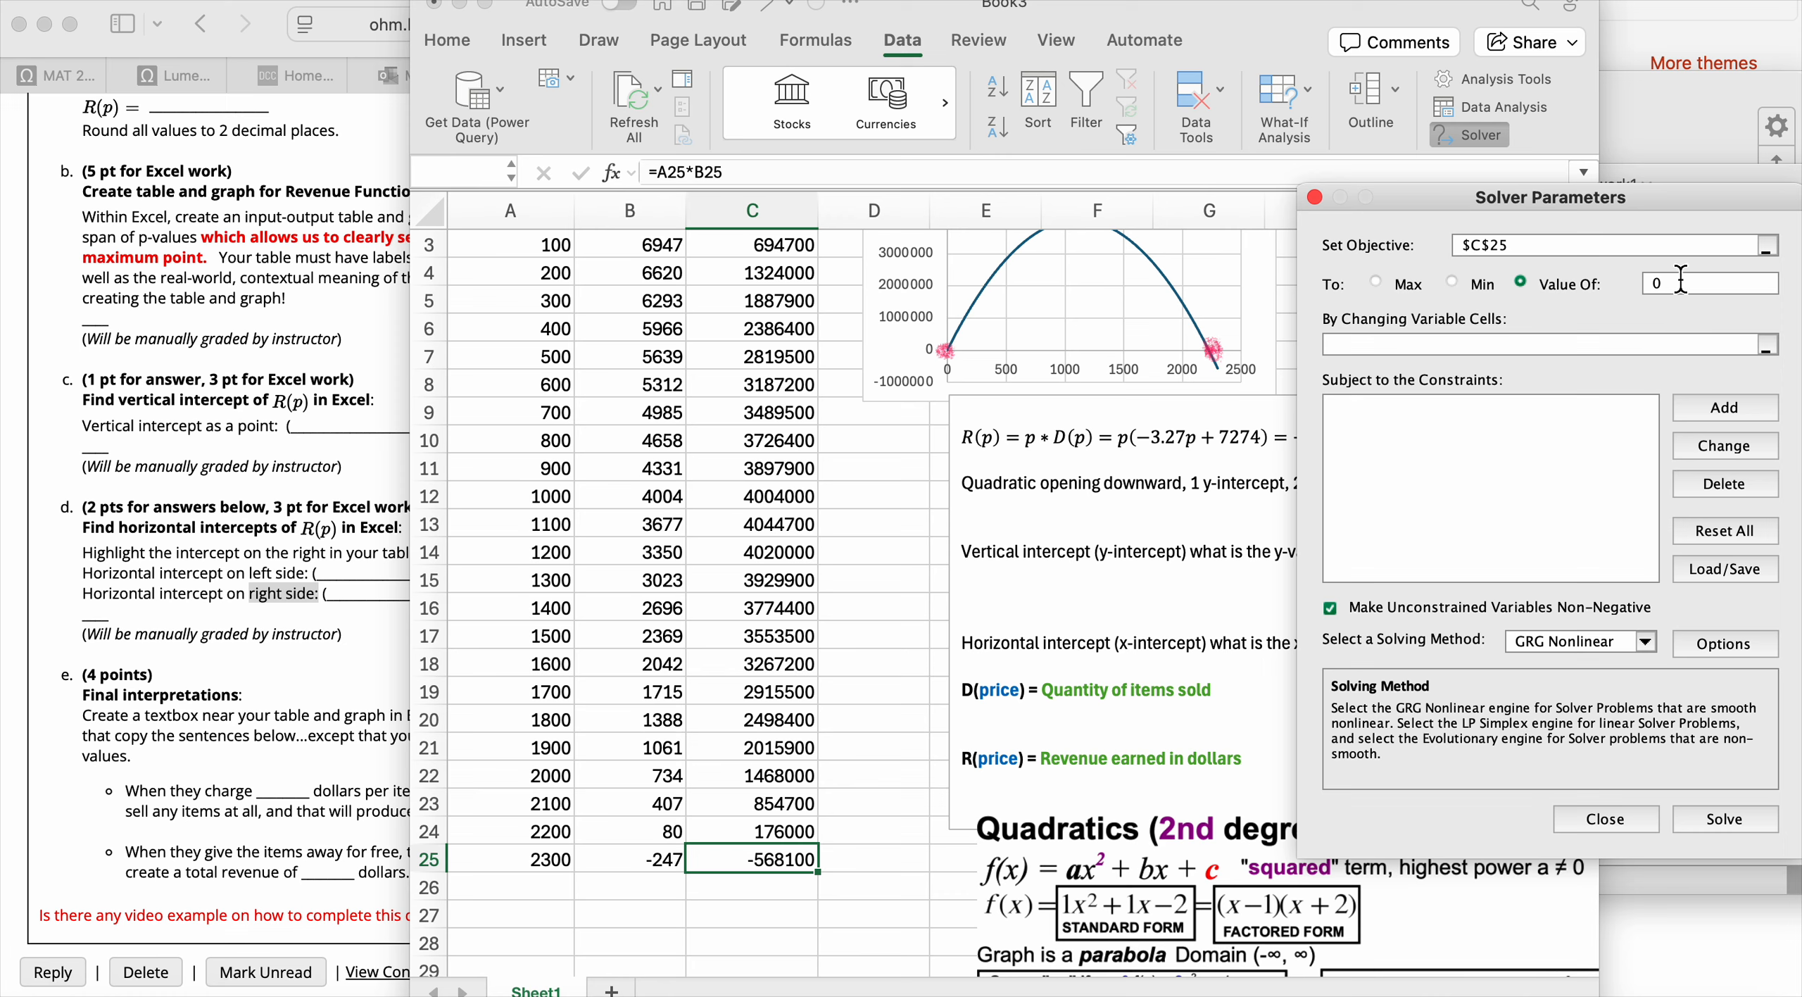
Step: Solve with the price in A25 as the changing cell, keep the solution, and check the results in row 25
left_click(1568, 349)
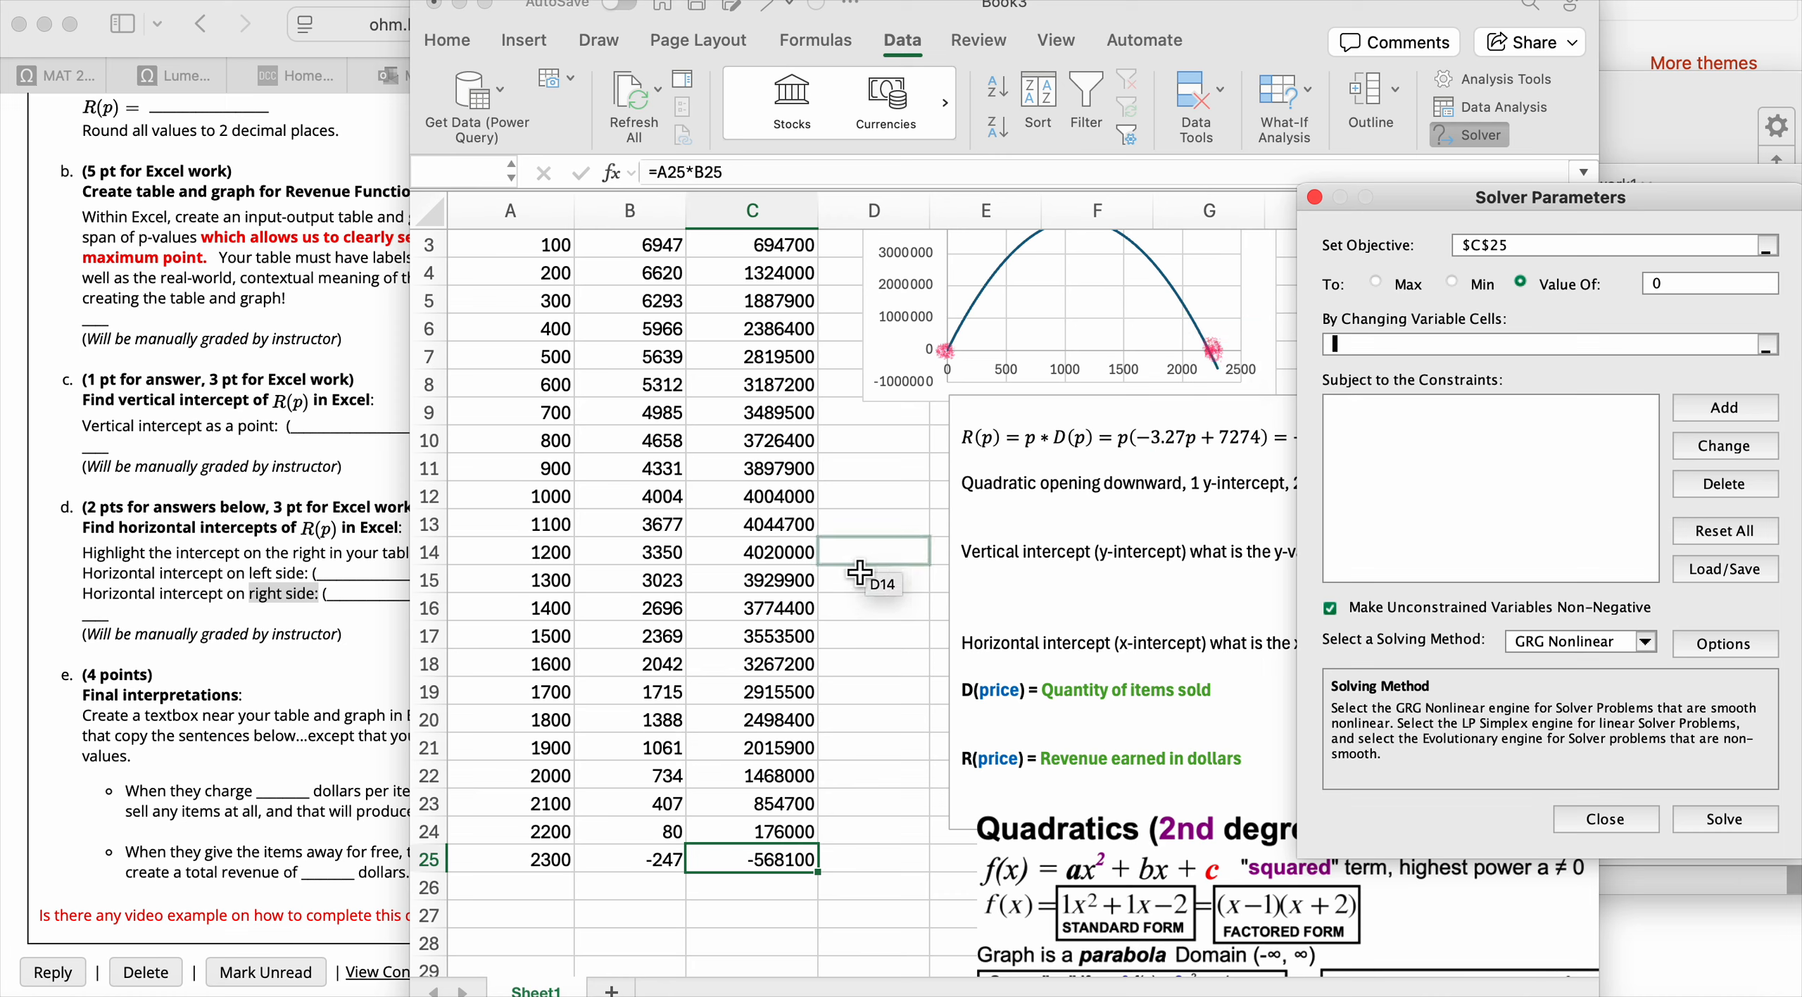
left_click(549, 863)
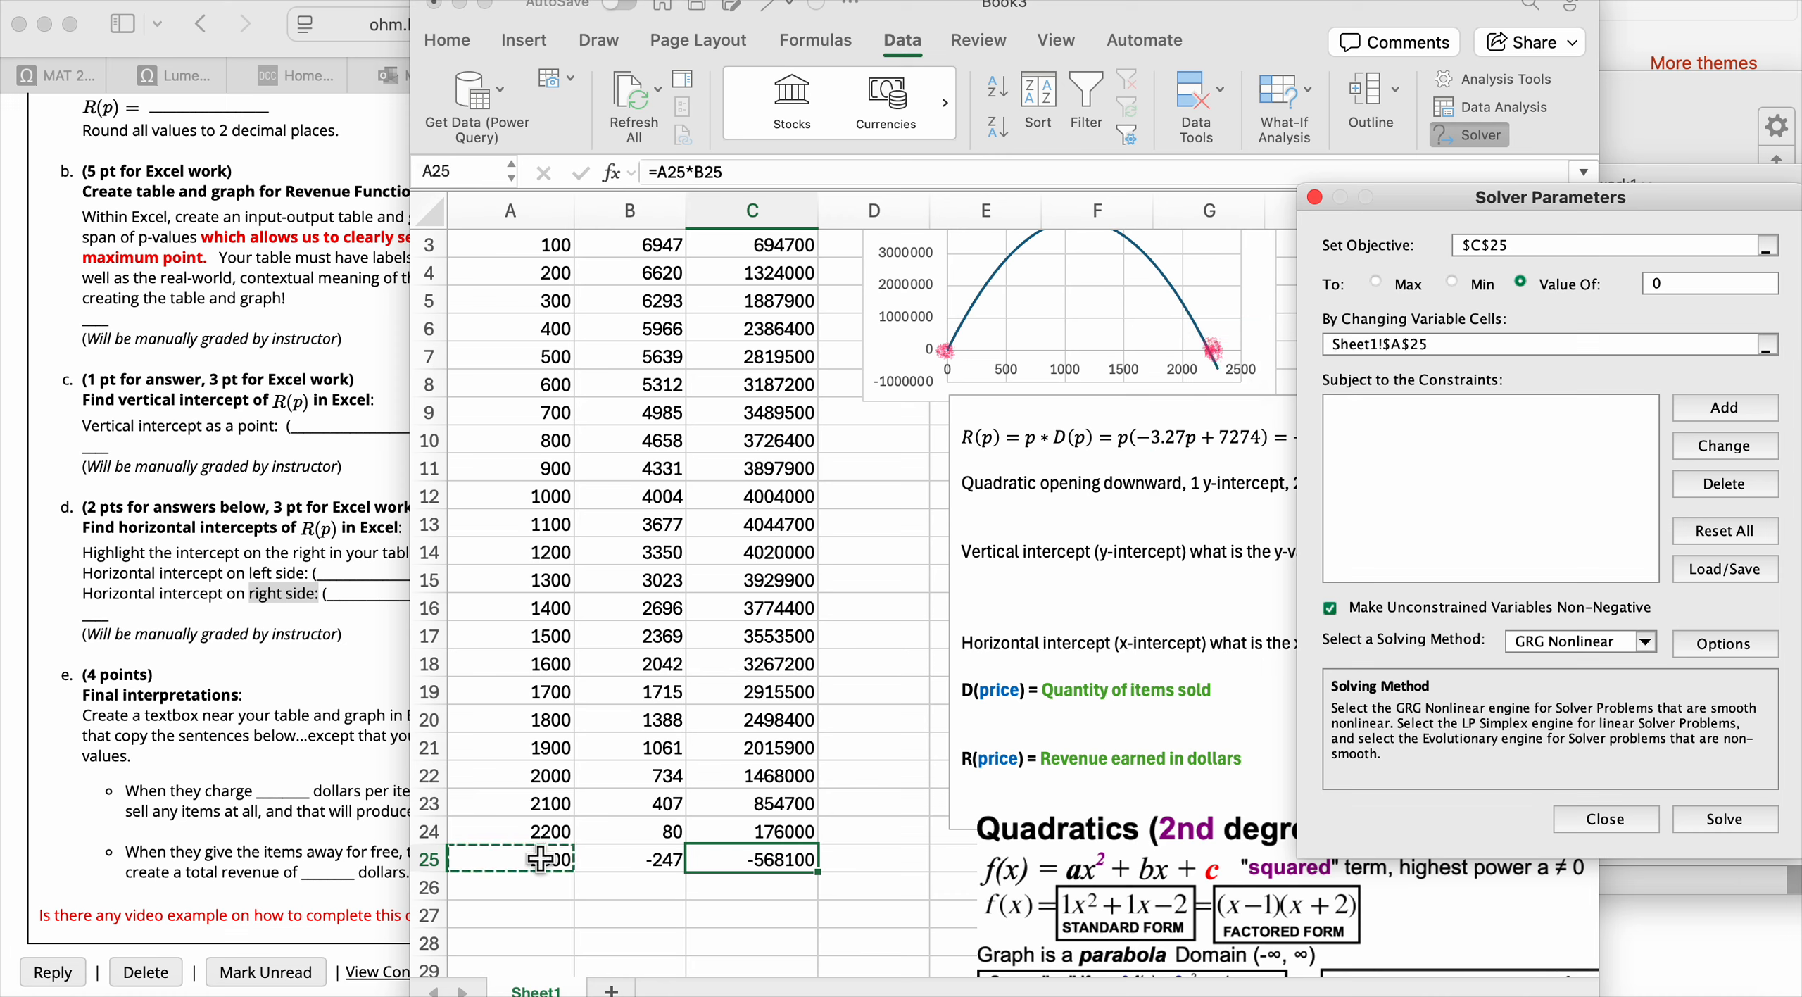
left_click(1724, 819)
key("Return")
left_click(520, 860)
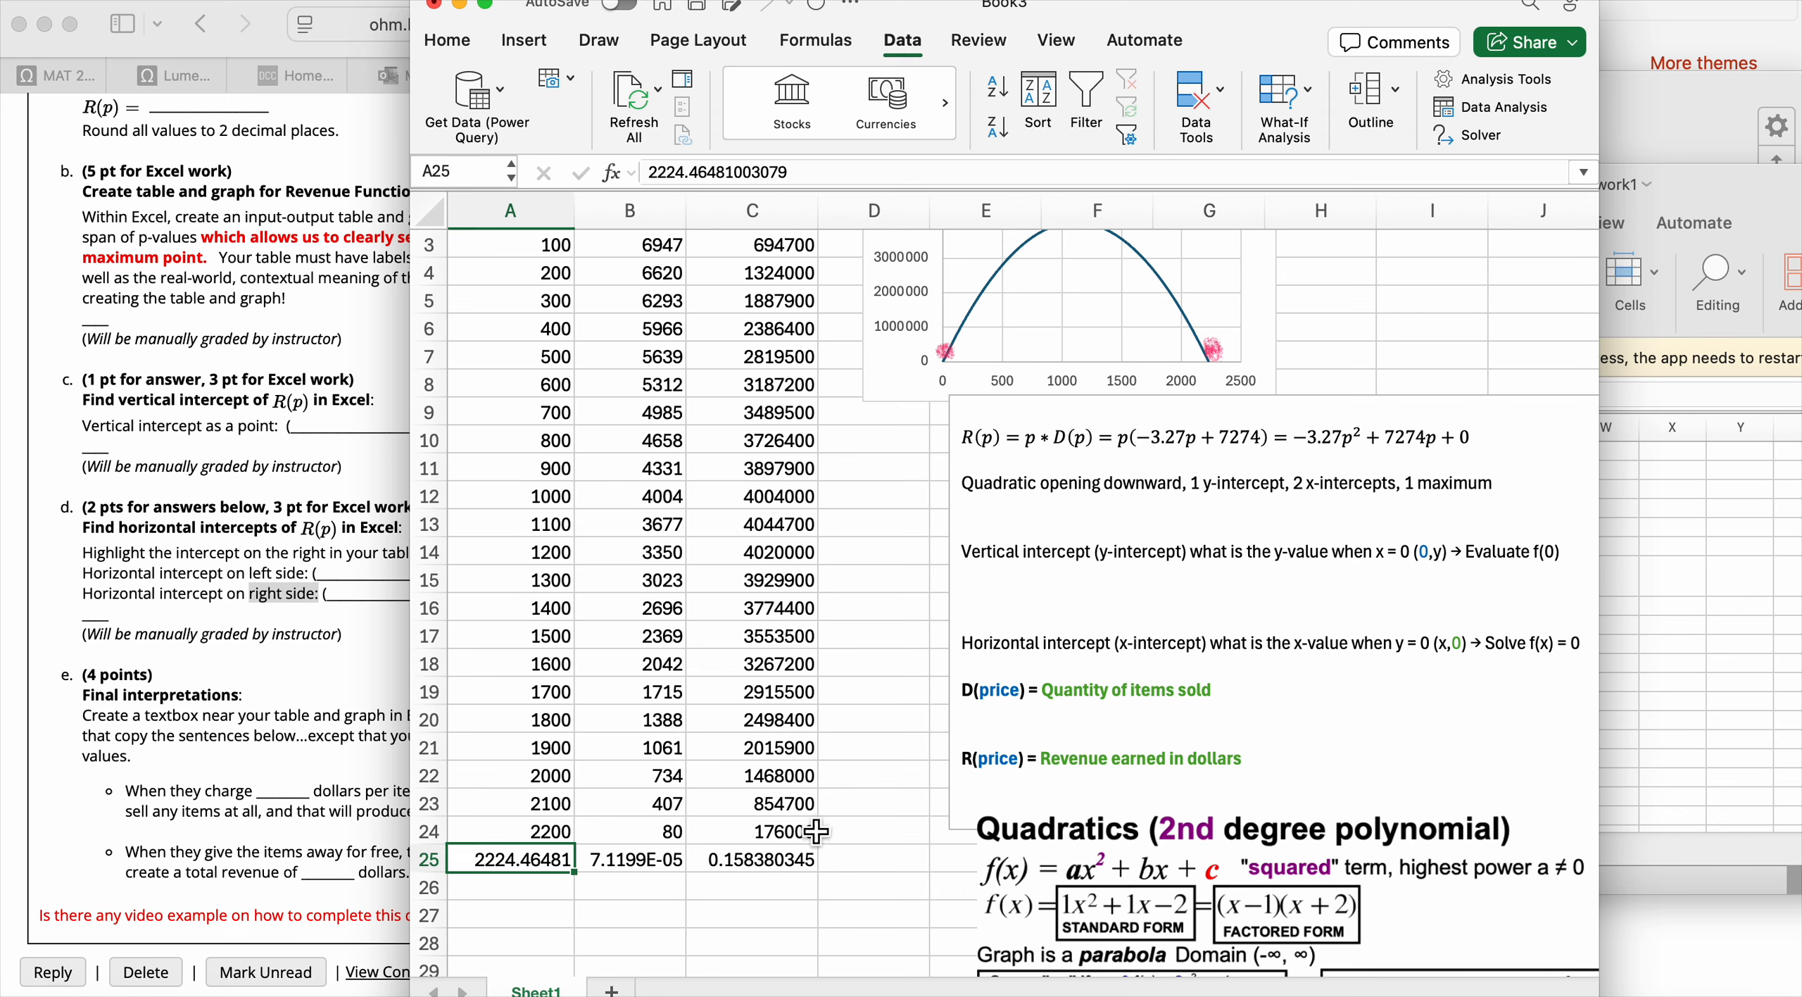
left_click(794, 871)
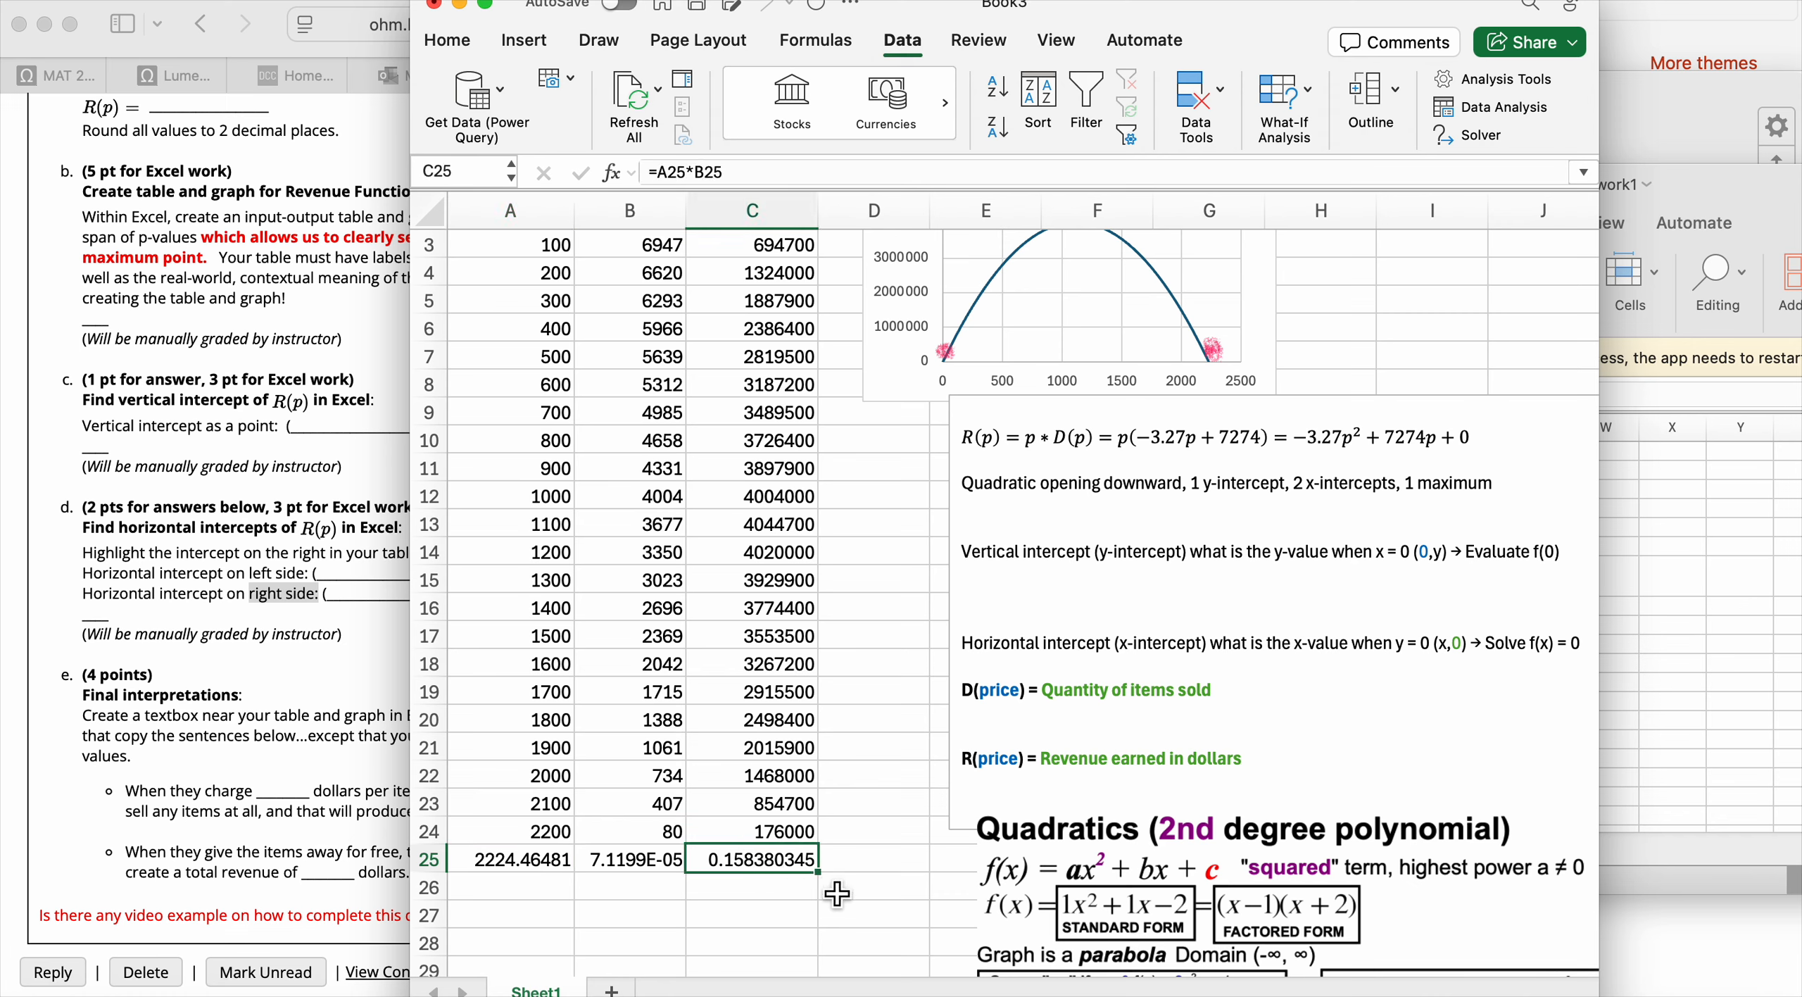
Step: Set the price in A25 to 2224 as a closer starting value for the horizontal intercept
left_click(559, 864)
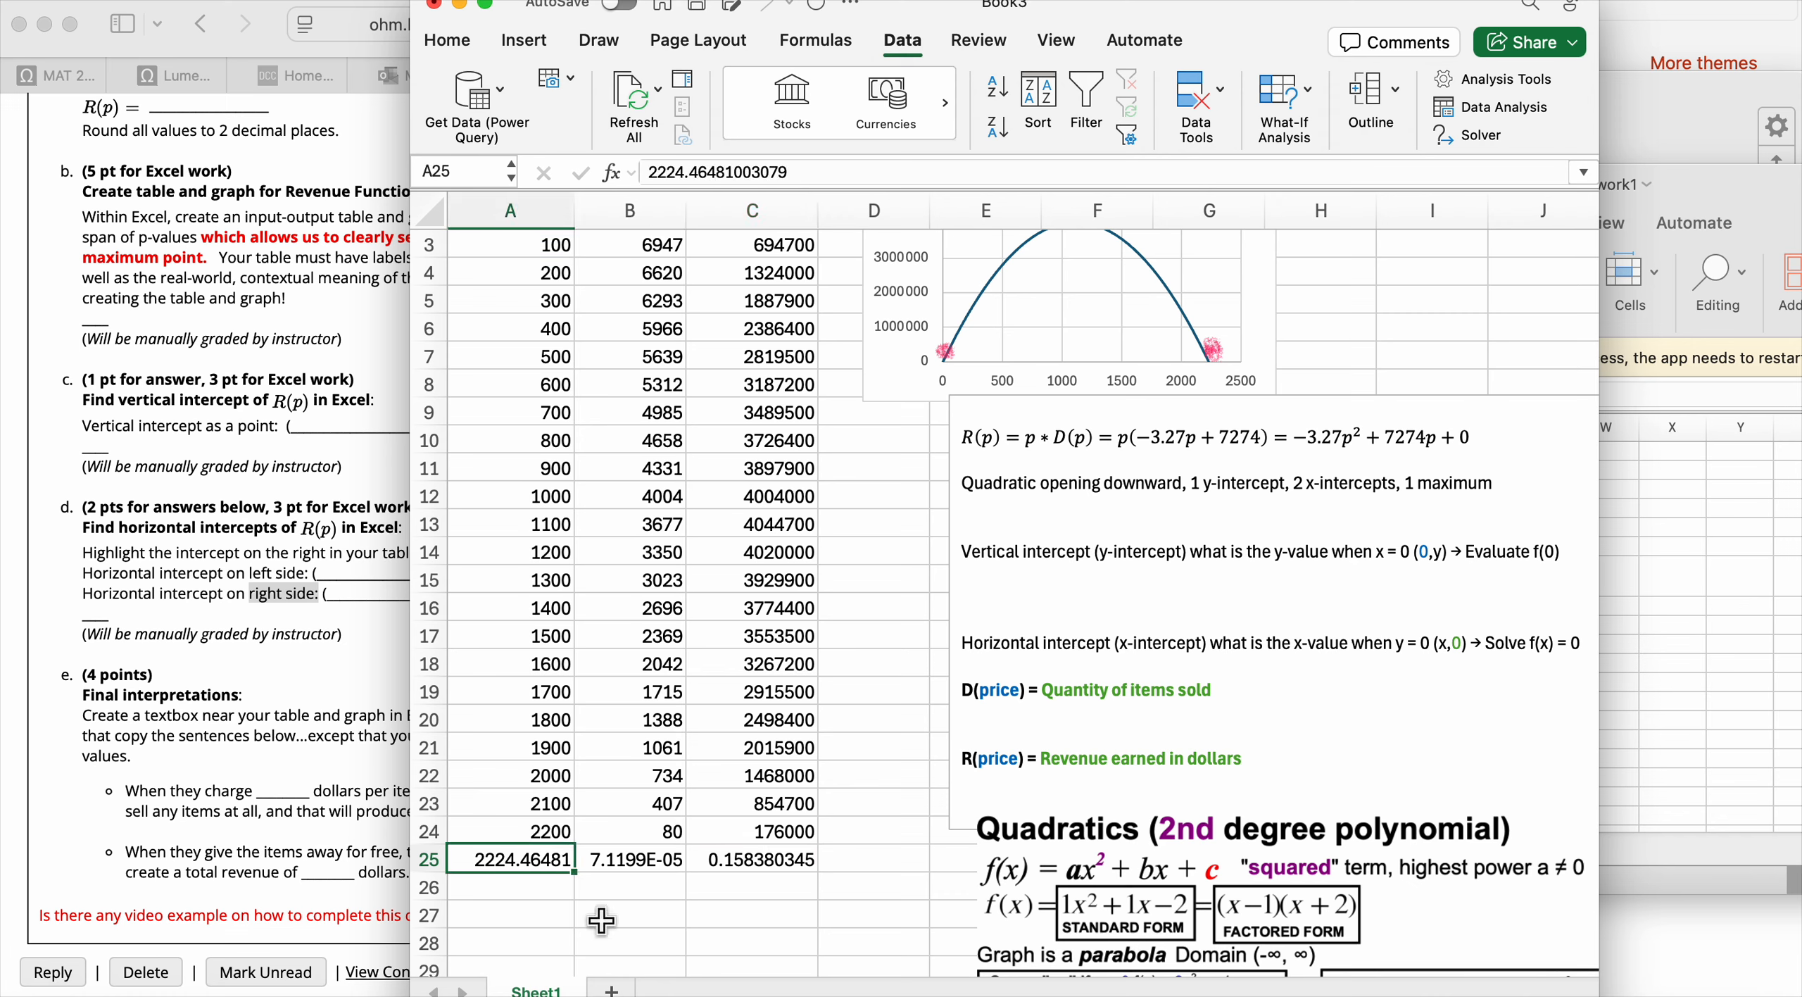
type("222")
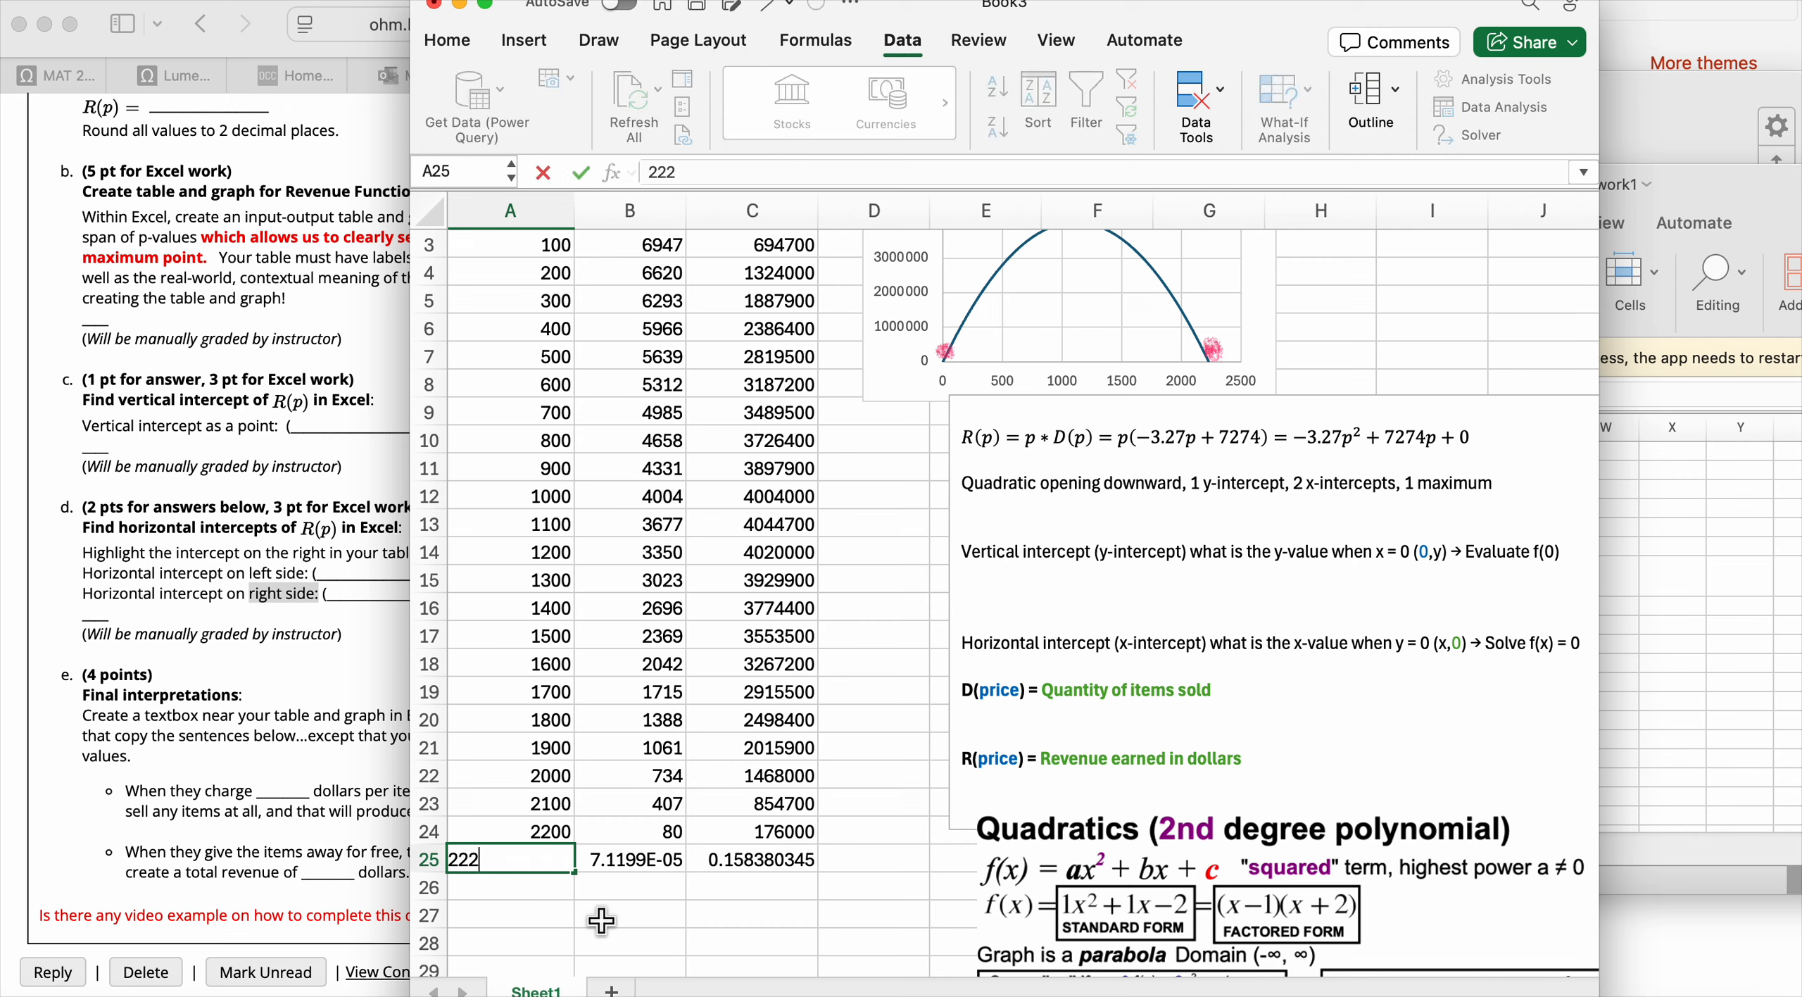
type("4")
key("Return")
Step: Rerun Solver for a value of 0 in C25 by changing A25, and keep the solution
left_click(761, 860)
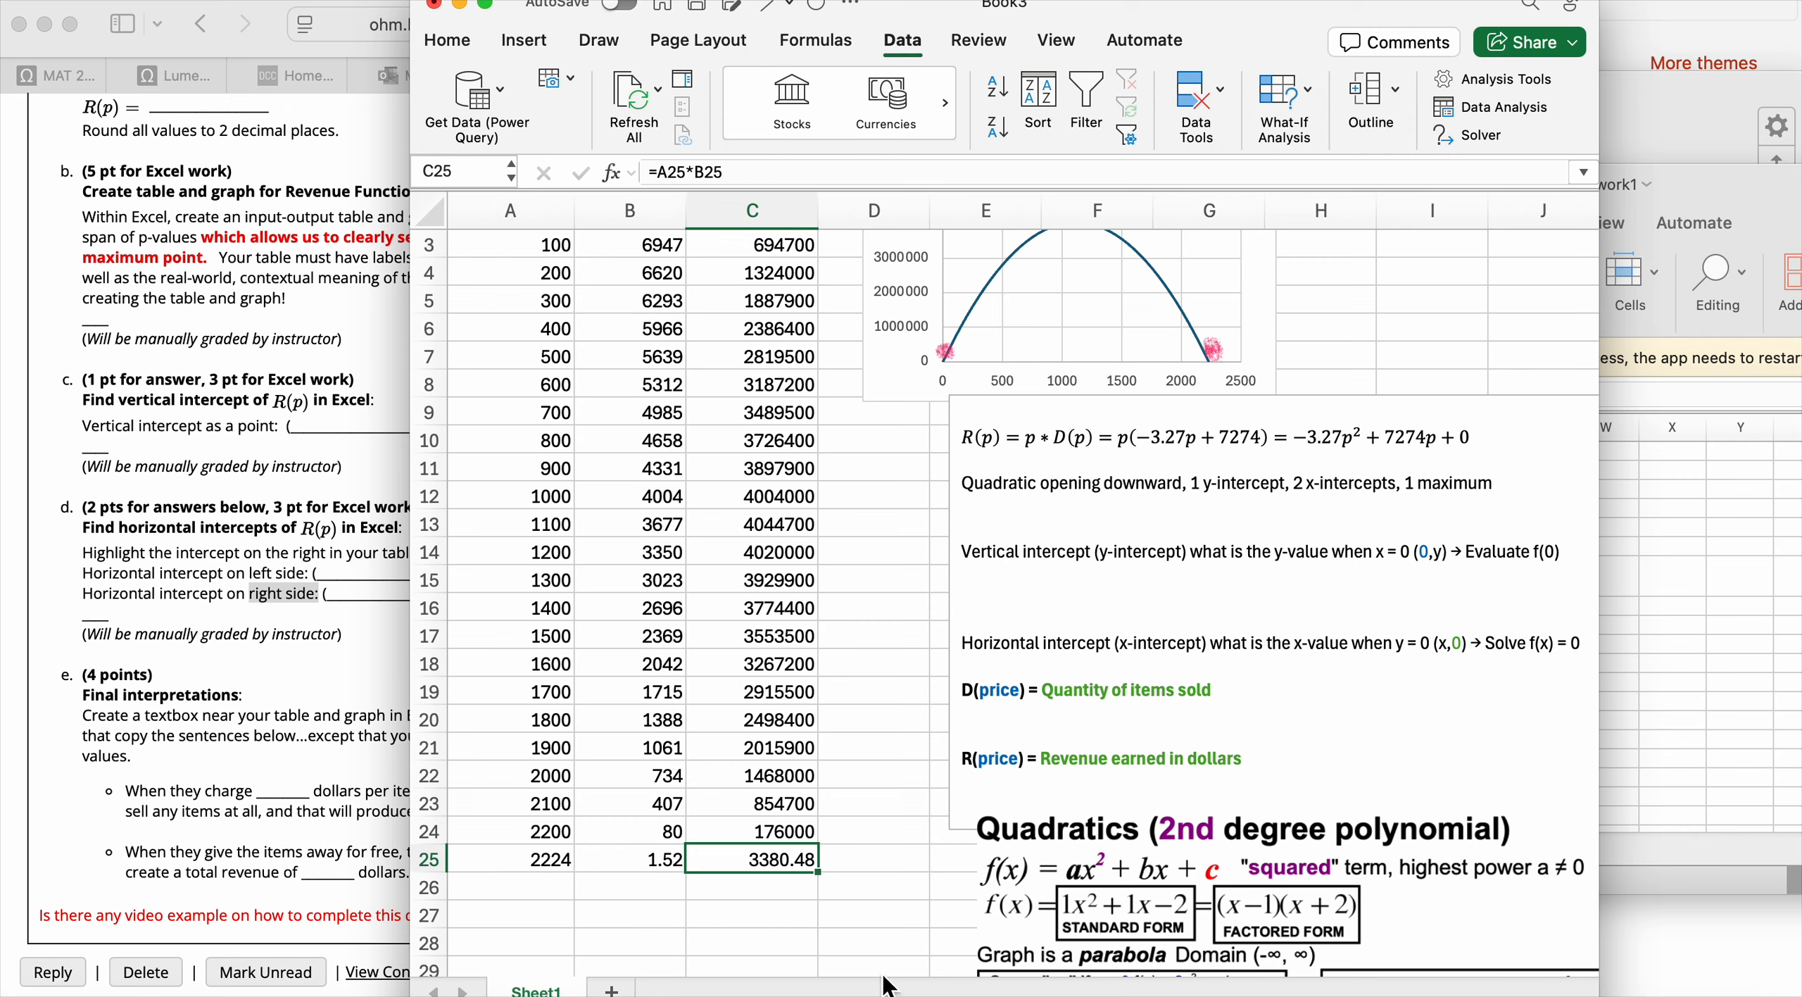
left_click(1470, 134)
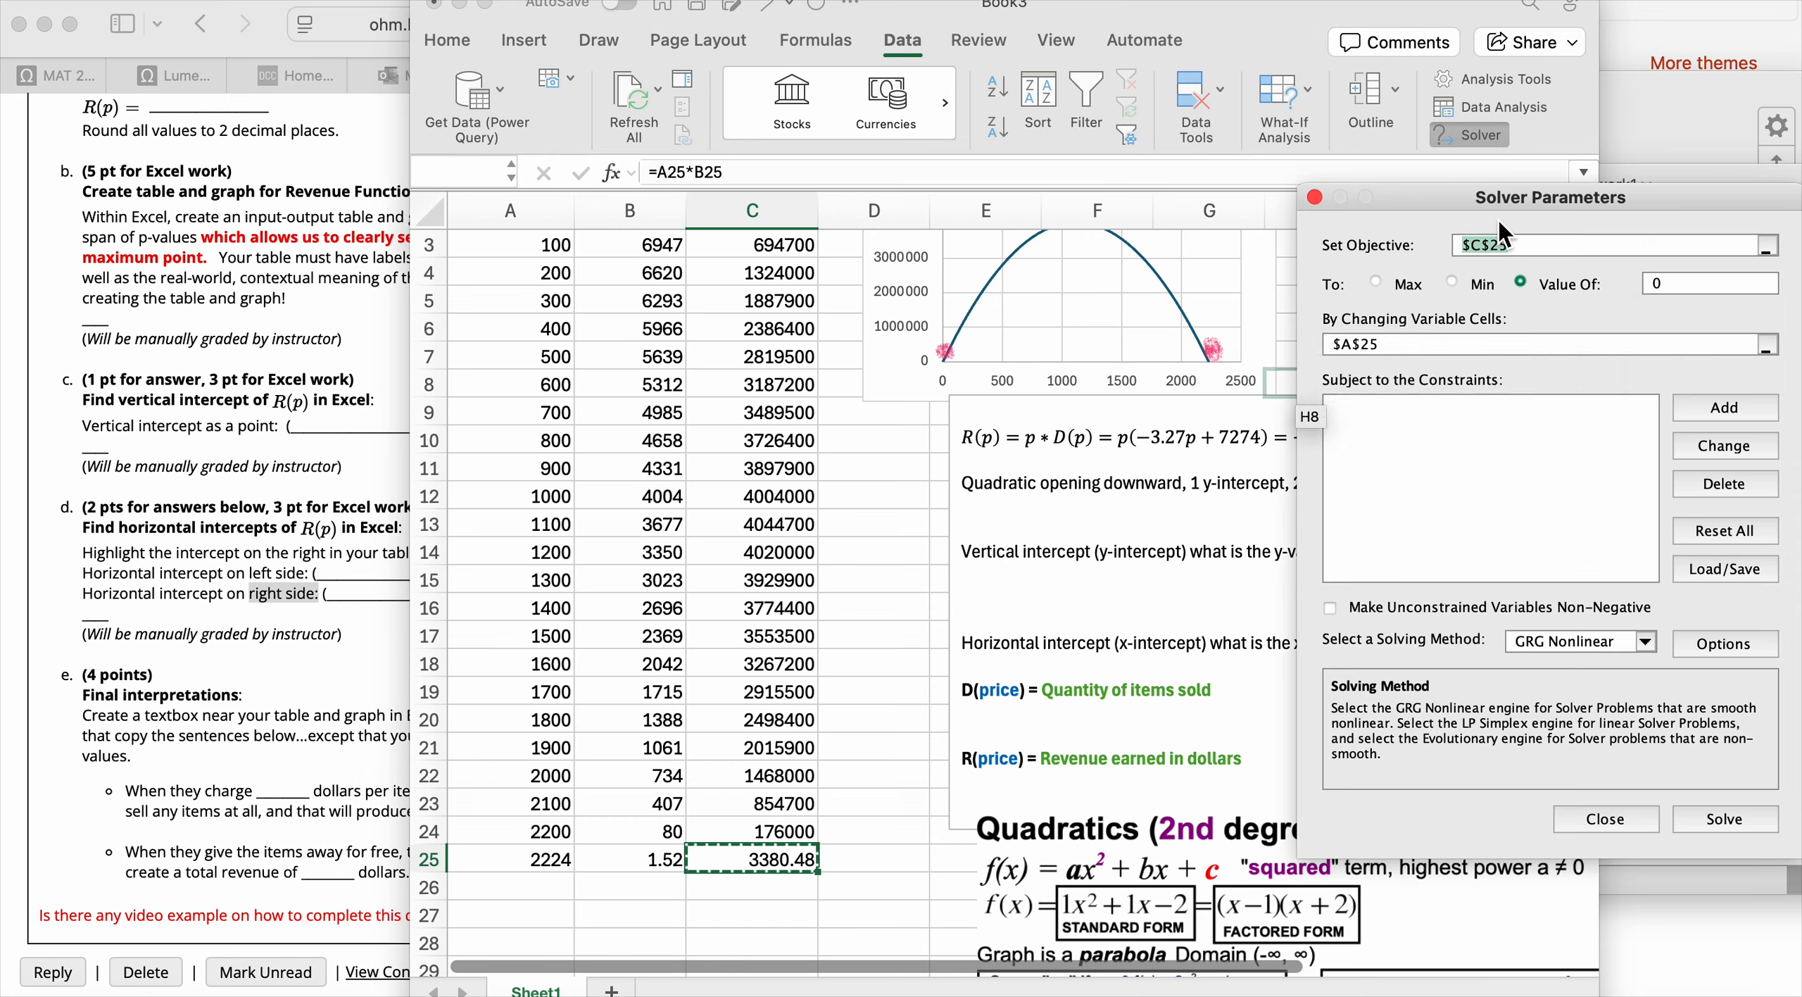
left_click(1727, 823)
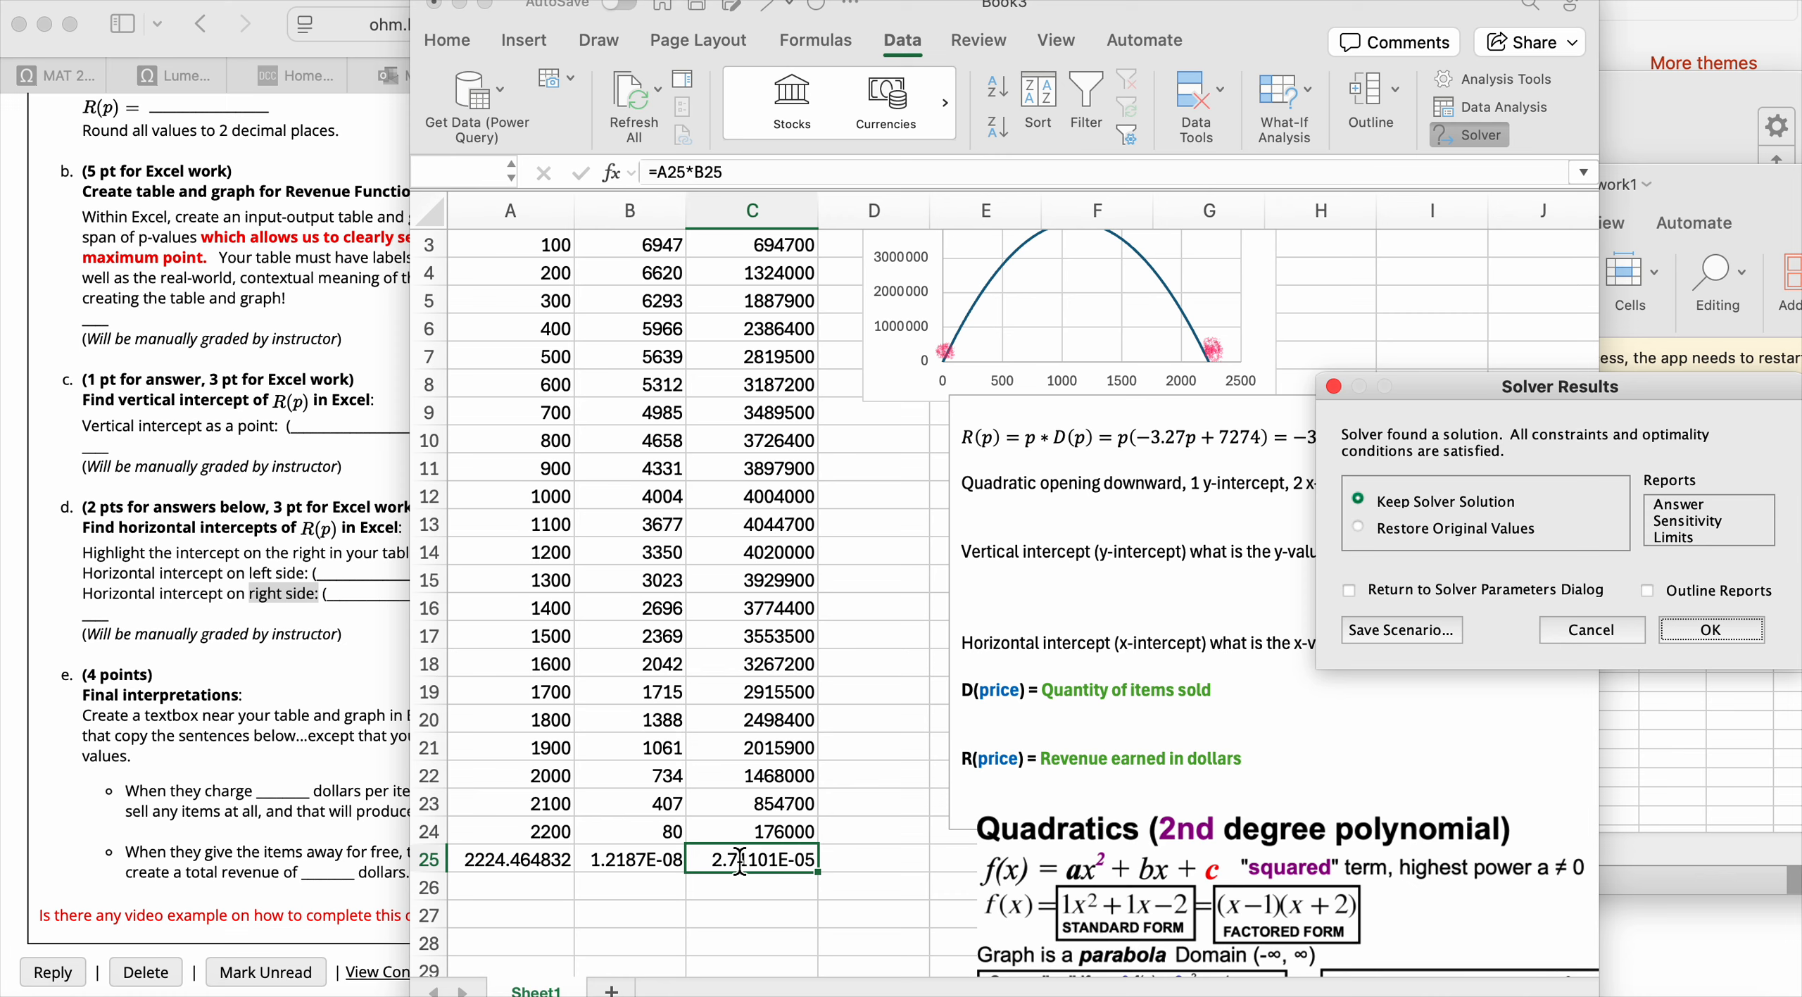
key("Return")
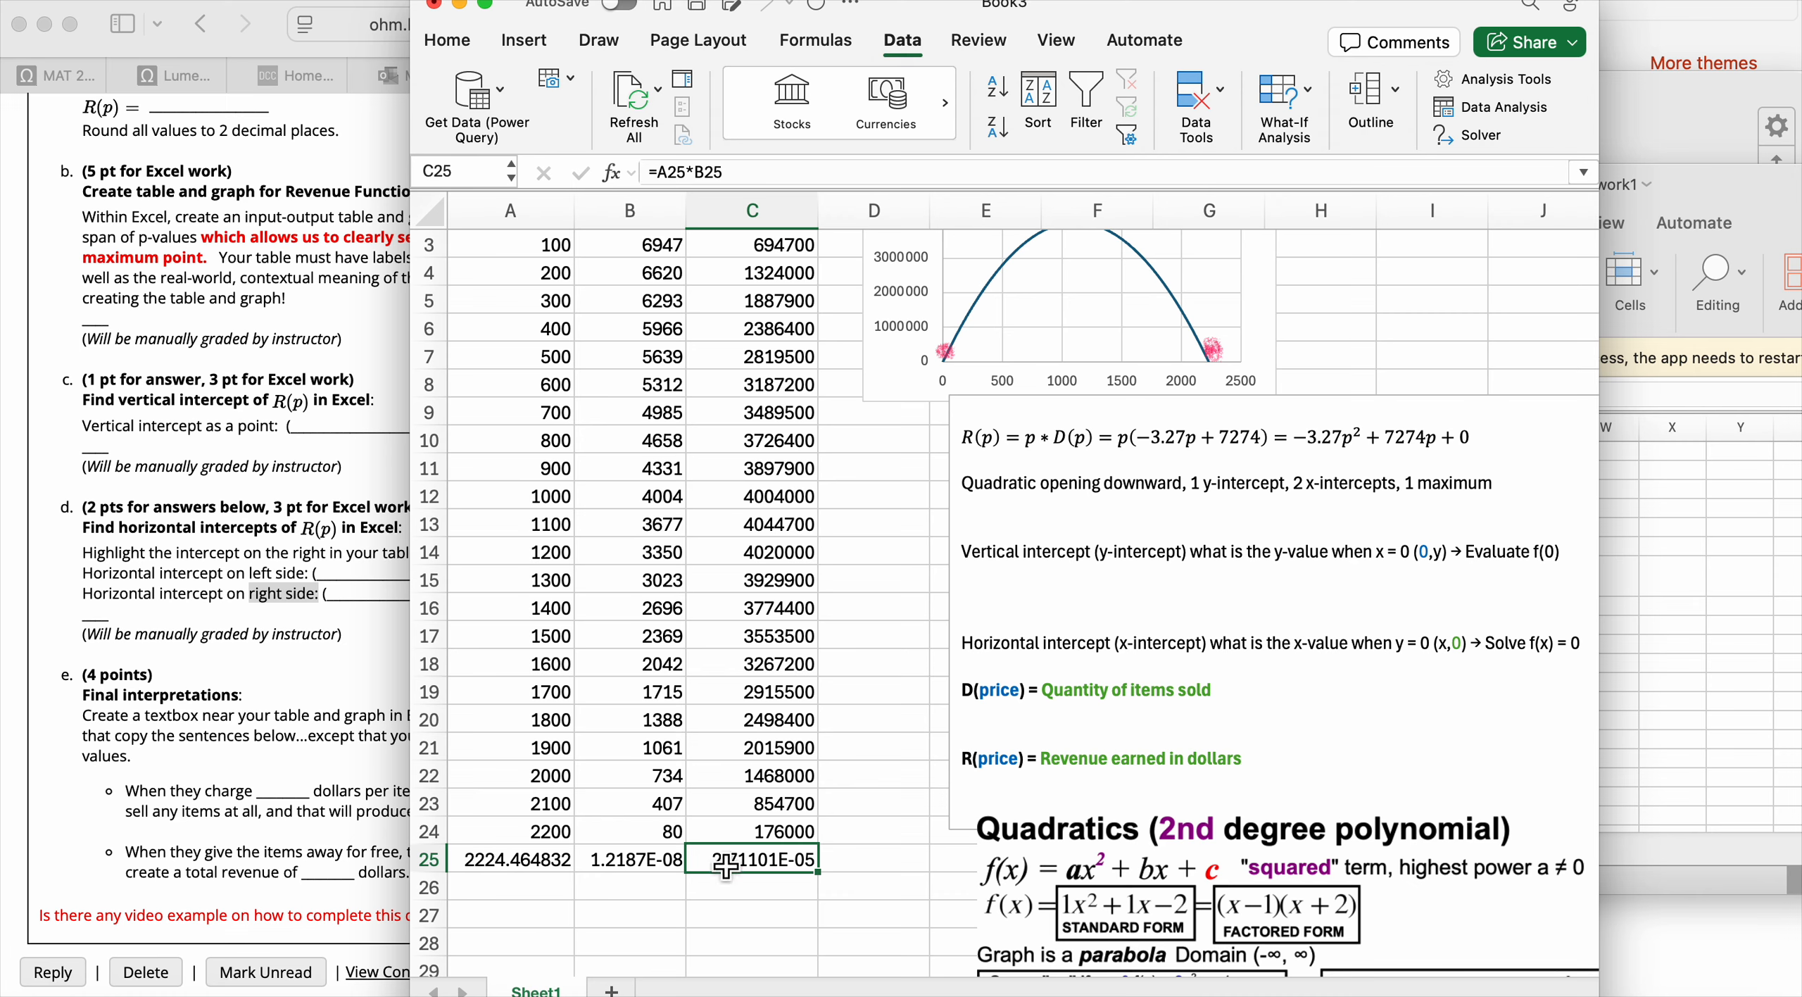
Step: Format the solved intercept row A25:C25 to show two decimal places
left_click(508, 866)
left_click_drag(508, 865, 760, 860)
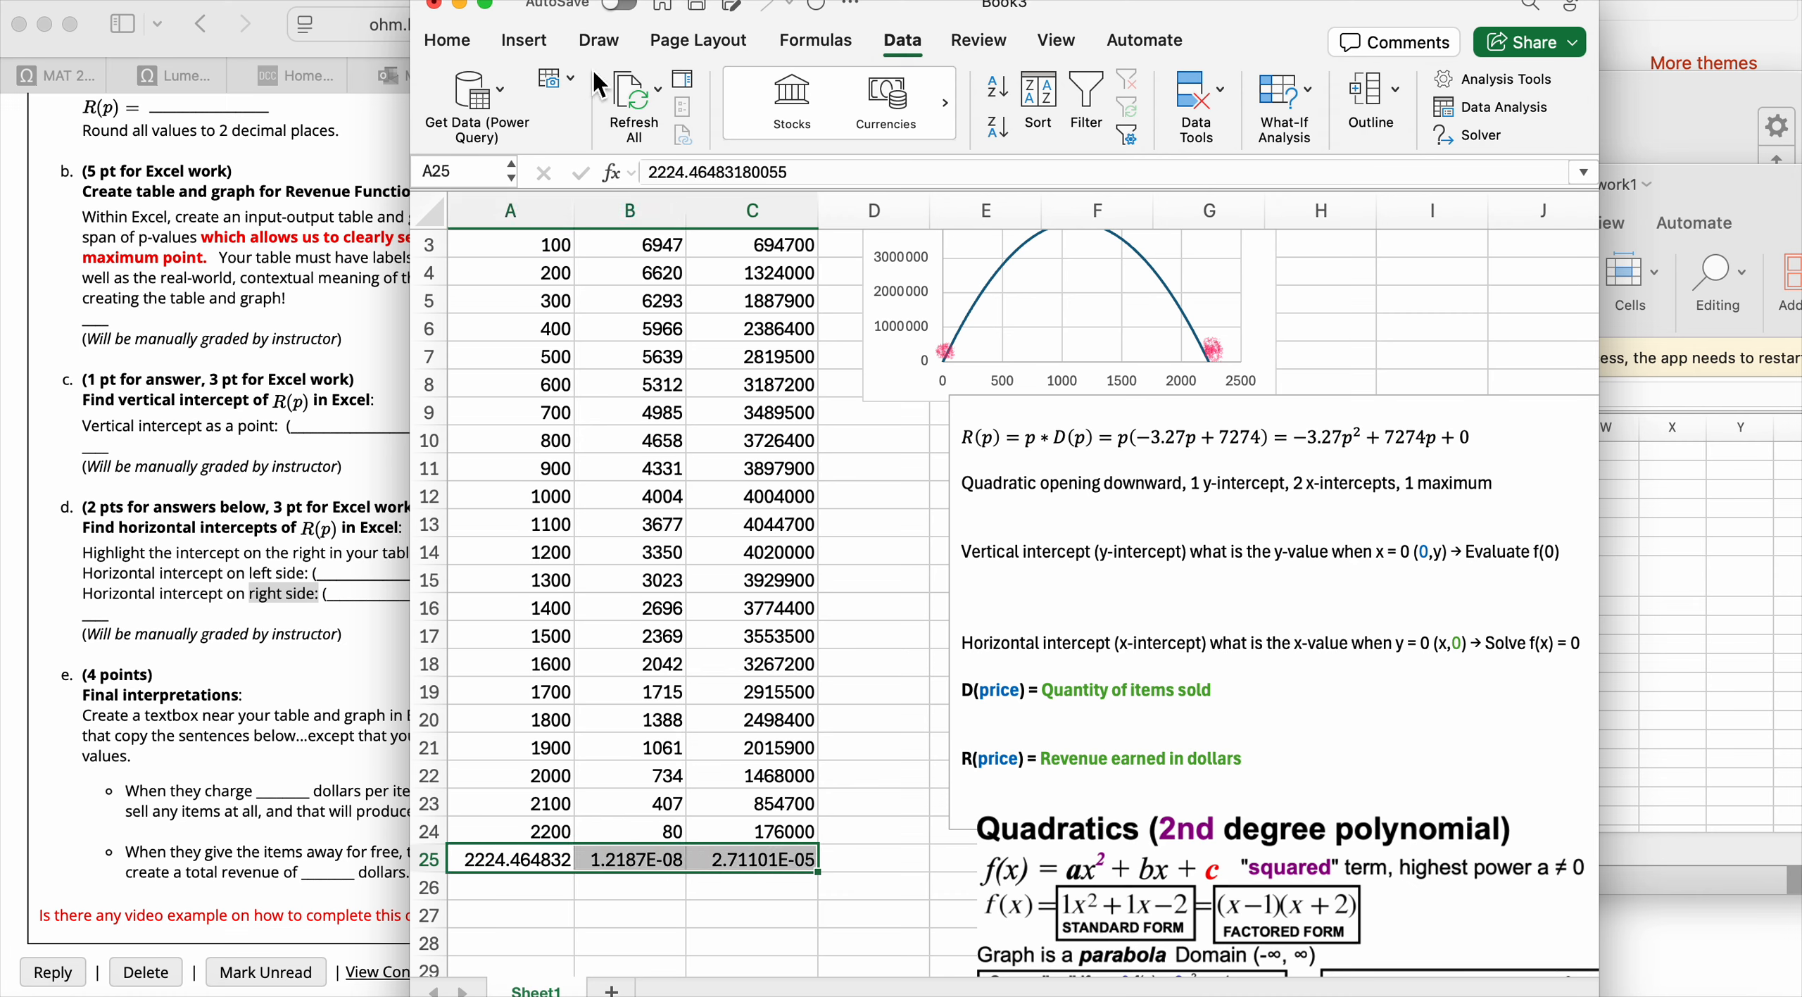
left_click(447, 40)
left_click(901, 40)
left_click(752, 859)
Step: Write (0,0) beneath the vertical intercept note in the text box and start a new line beneath the horizontal intercept note
scroll(751, 774, "up", 3)
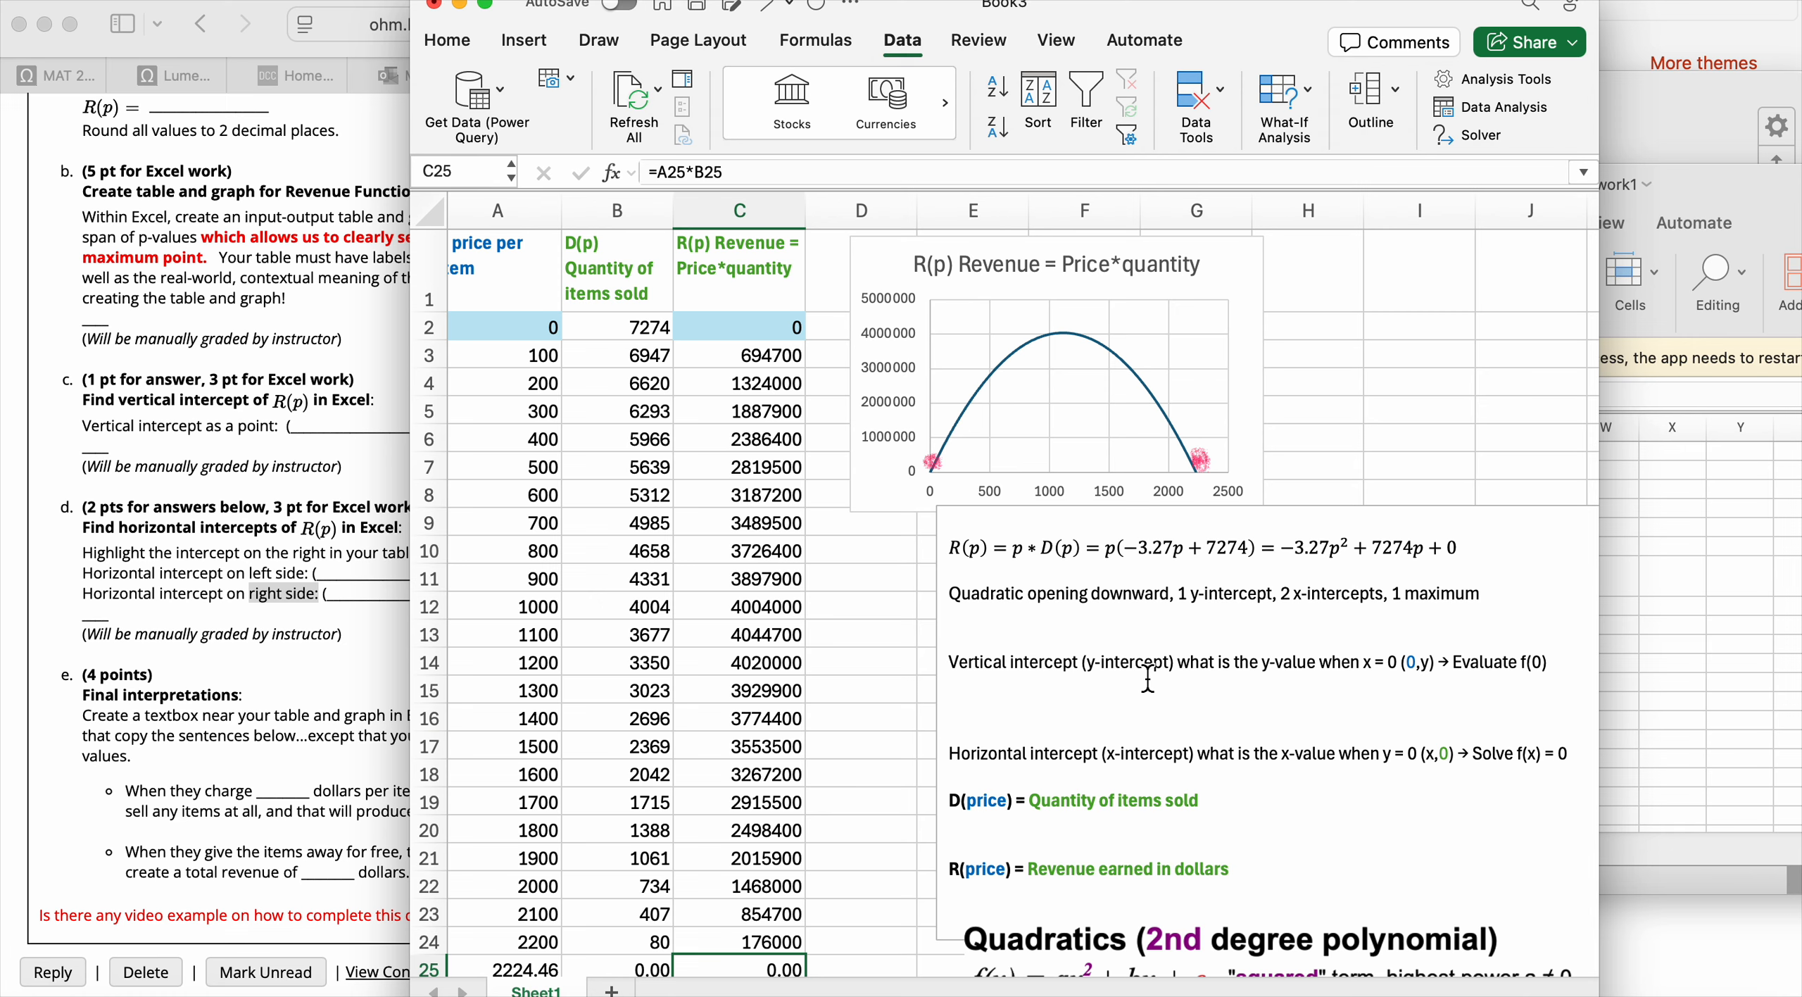
left_click(1061, 711)
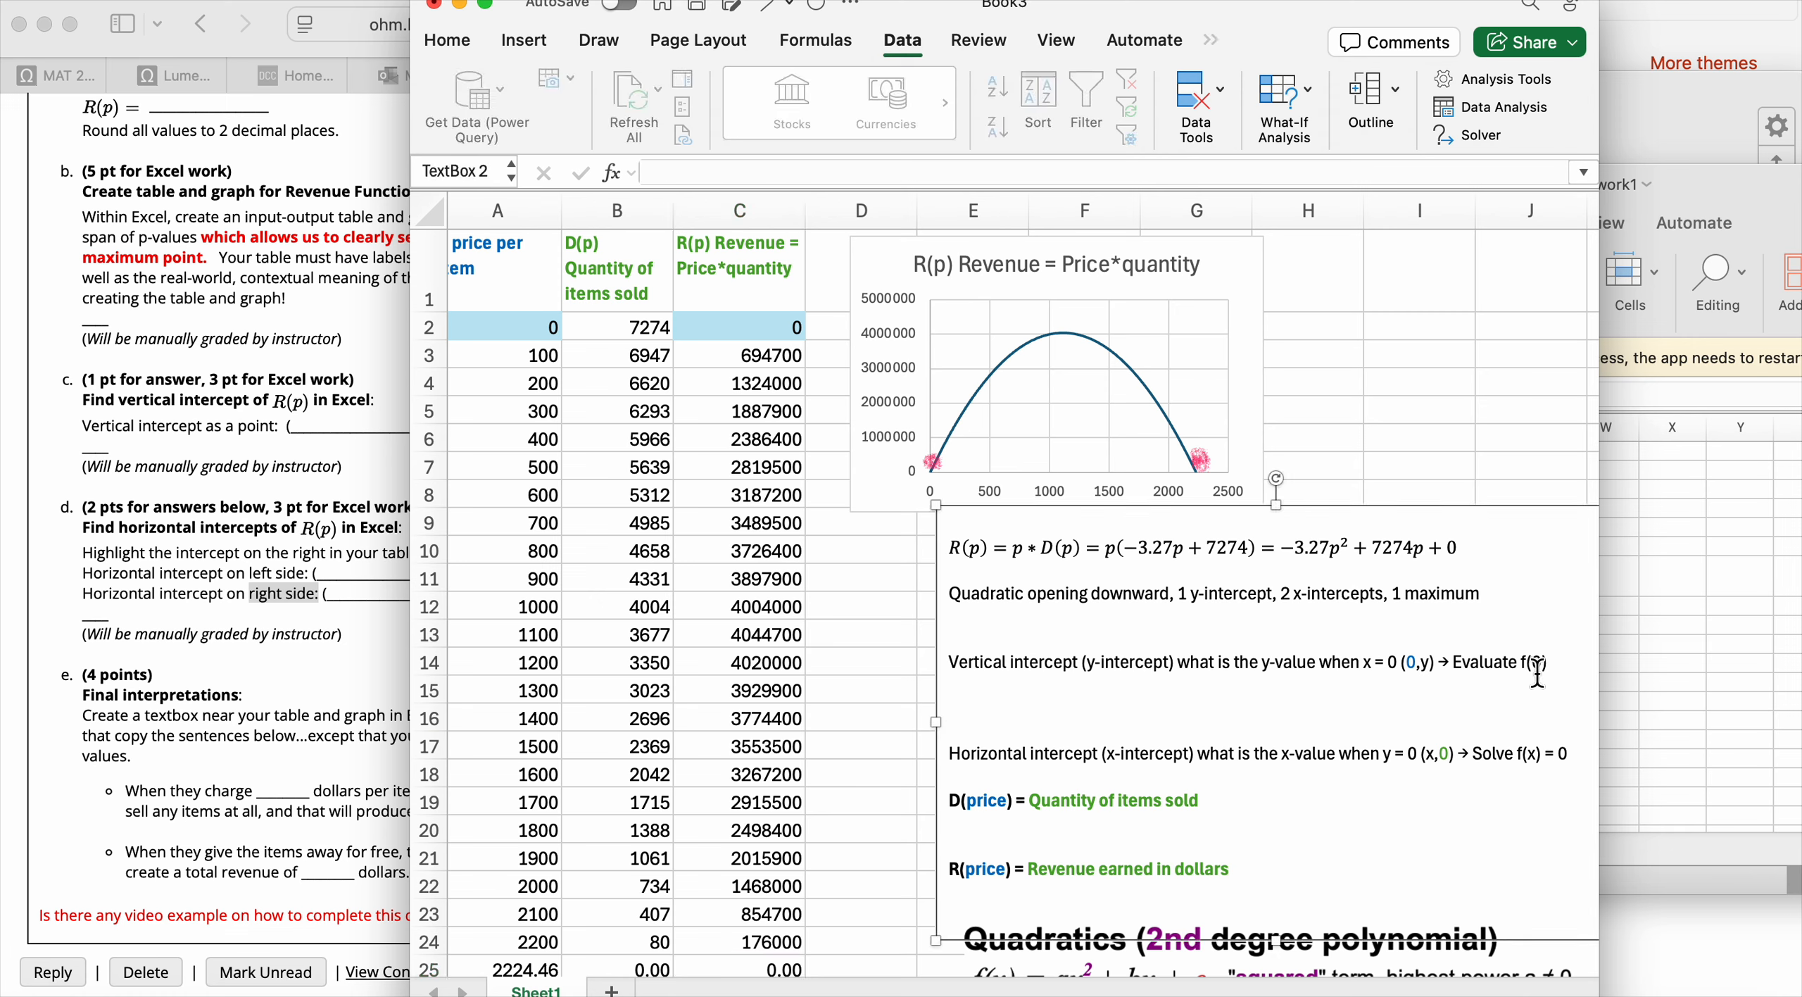
type("(0,0)")
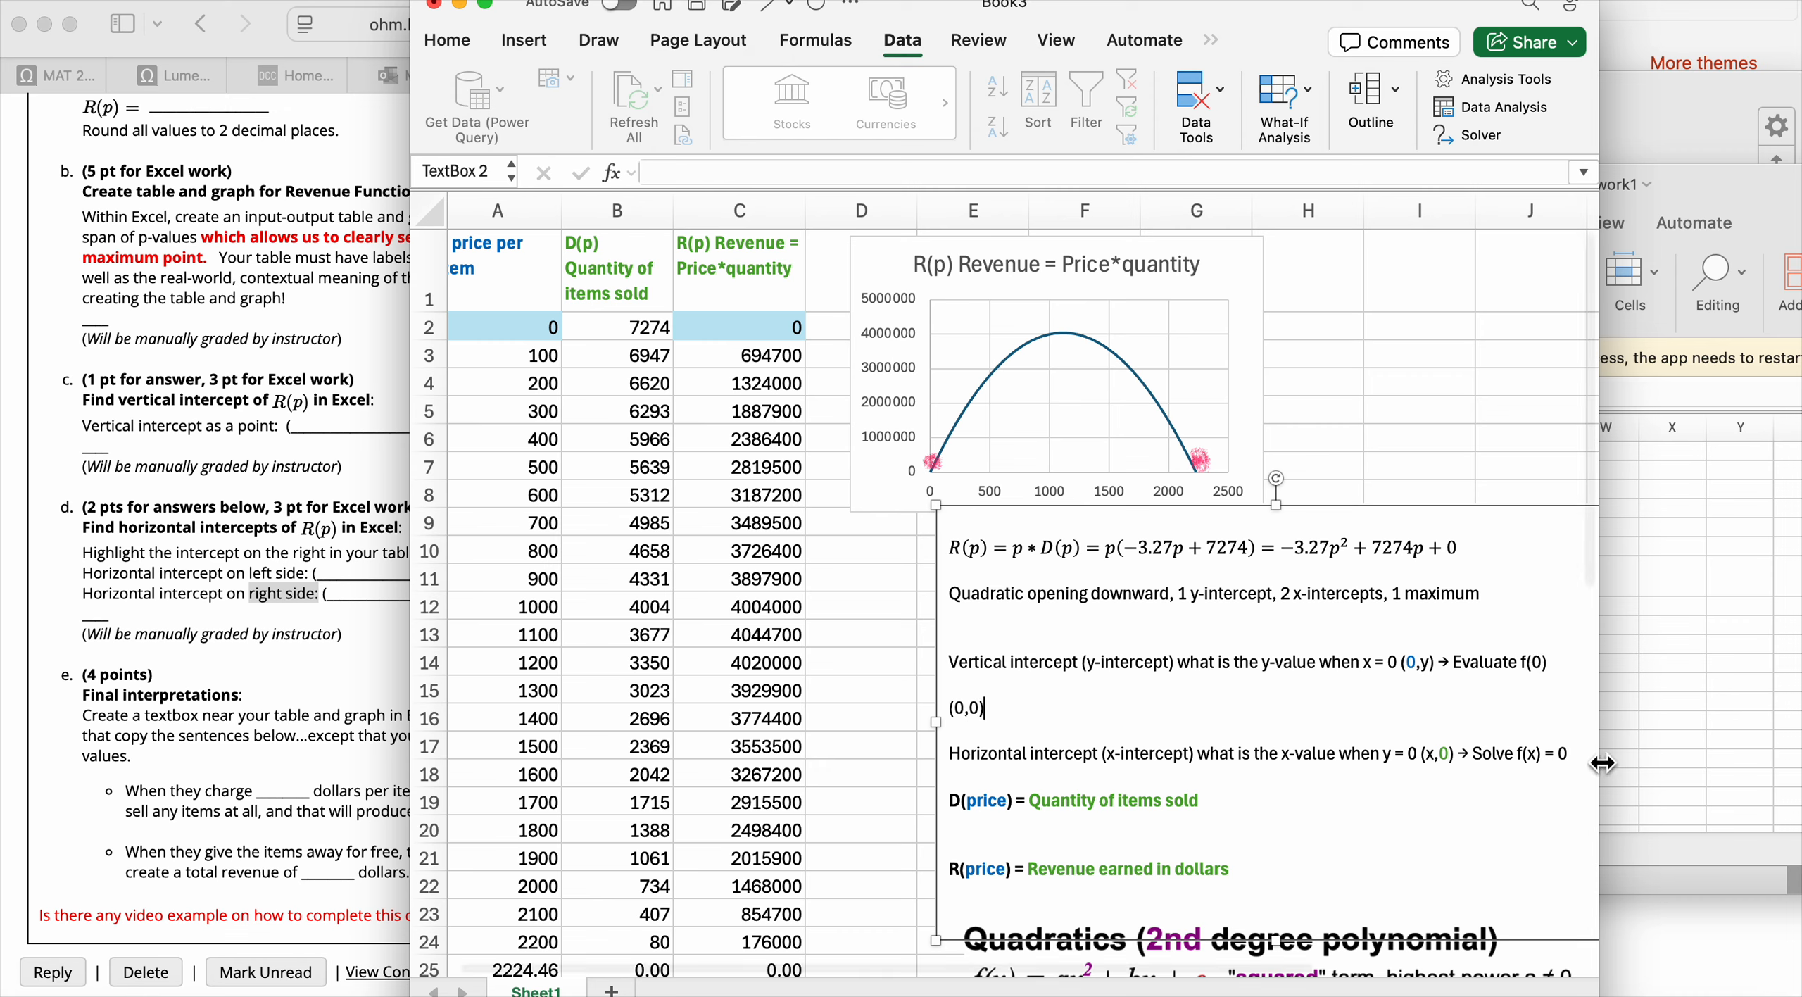
key("Return")
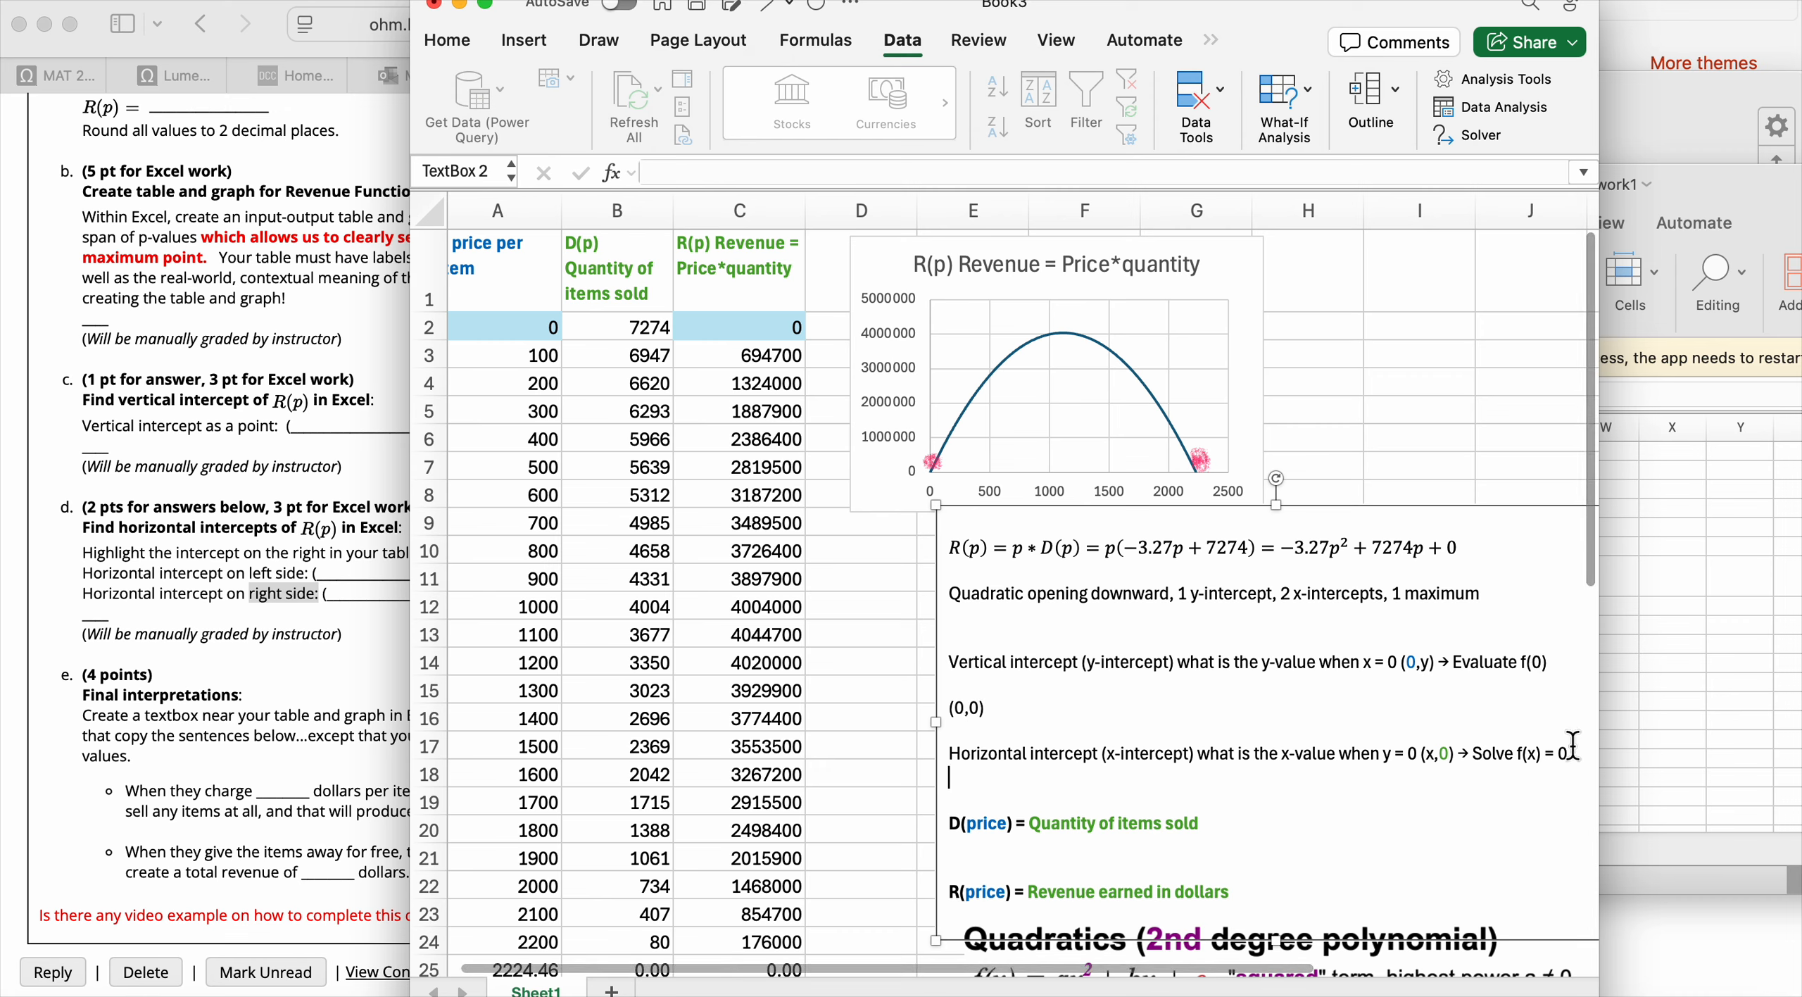